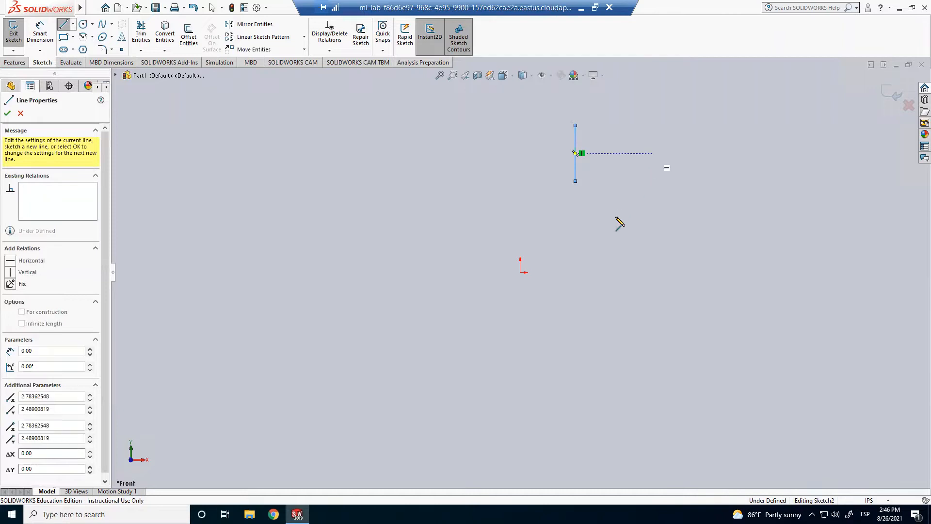
Step: Finish the upper slanted line and sketch a separate lower slanted line about 1.63 in long, up and right of the origin
double_click(615, 219)
click(702, 211)
double_click(637, 253)
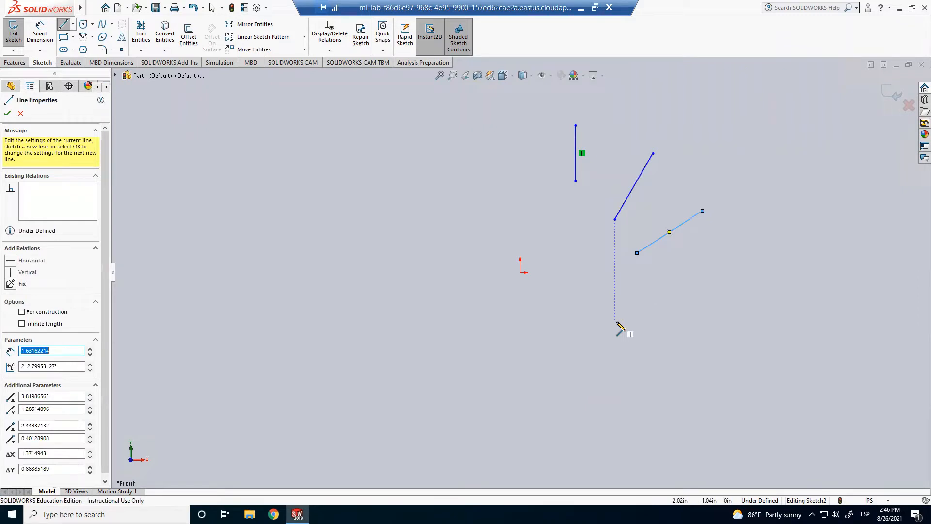
key(Escape)
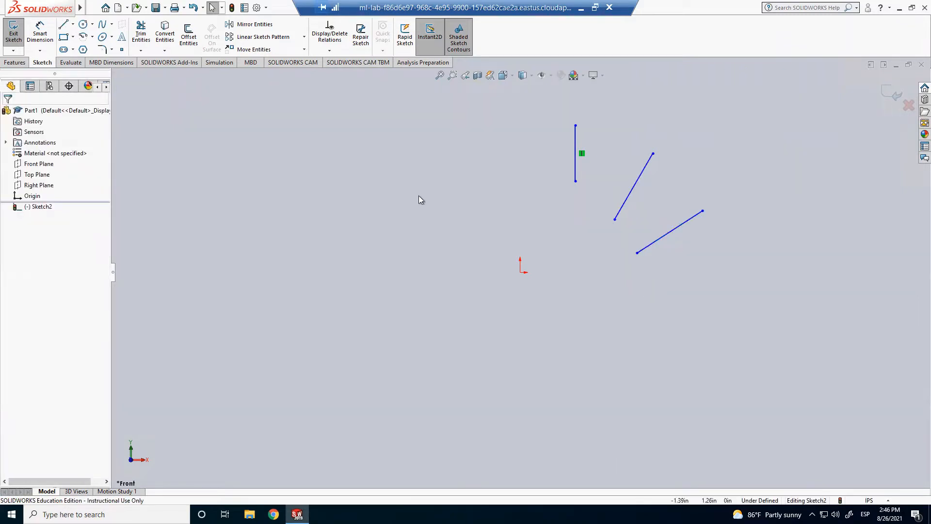
Step: Sketch a horizontal line about 1.54 in long starting at the origin and running to the right
click(63, 25)
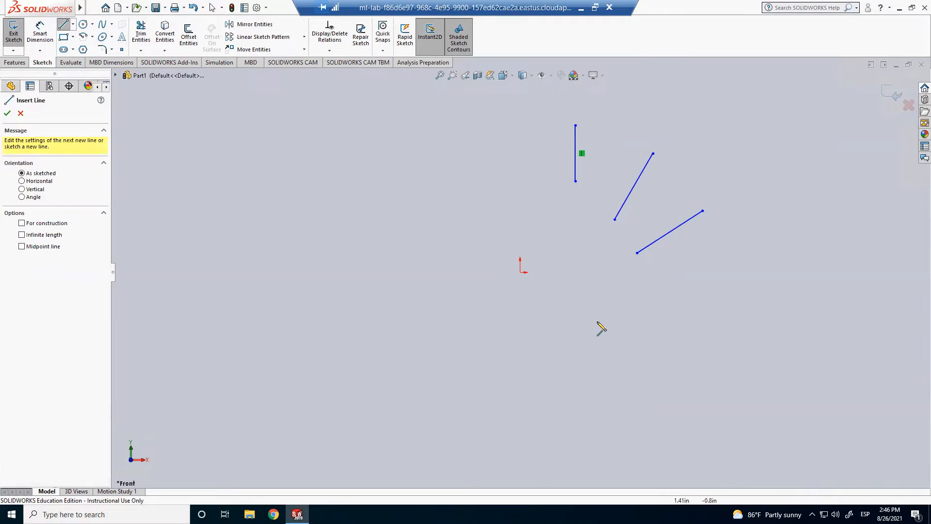
click(521, 273)
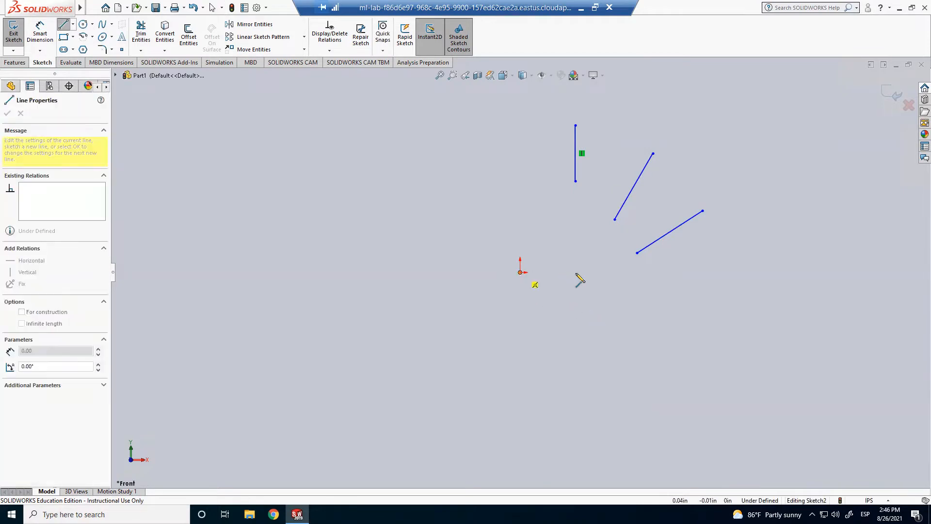
click(593, 273)
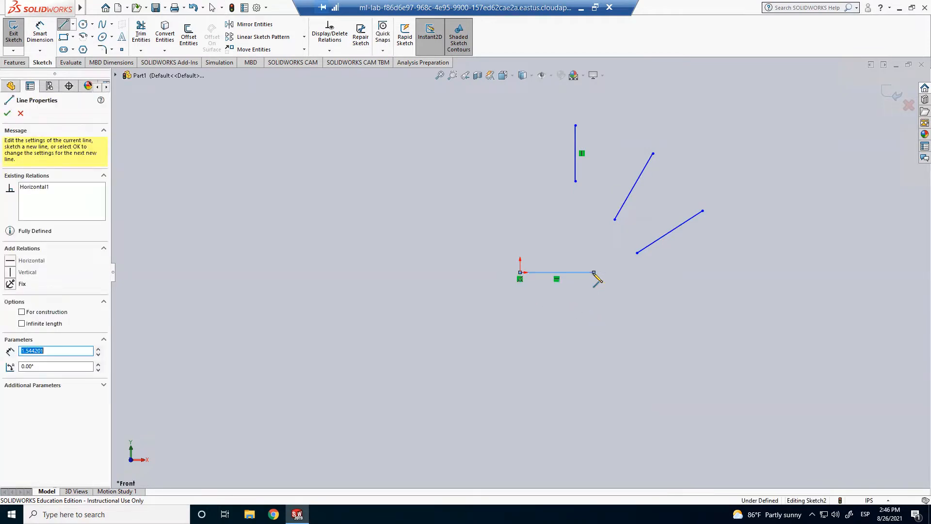
key(Escape)
scroll(638, 241, up, 3)
scroll(586, 253, down, 3)
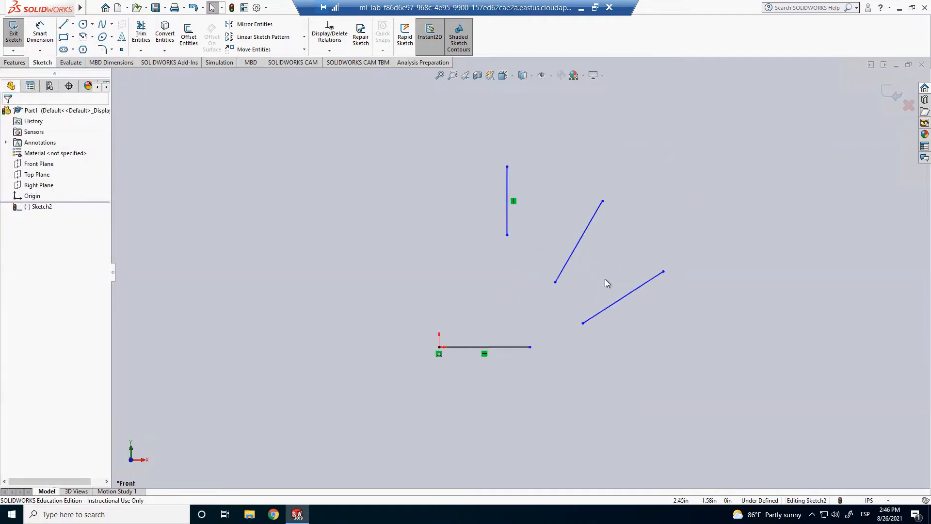
Step: Check Figure P5-10 in the PDF and dimension the vertical line's length as 2.25 in
click(583, 10)
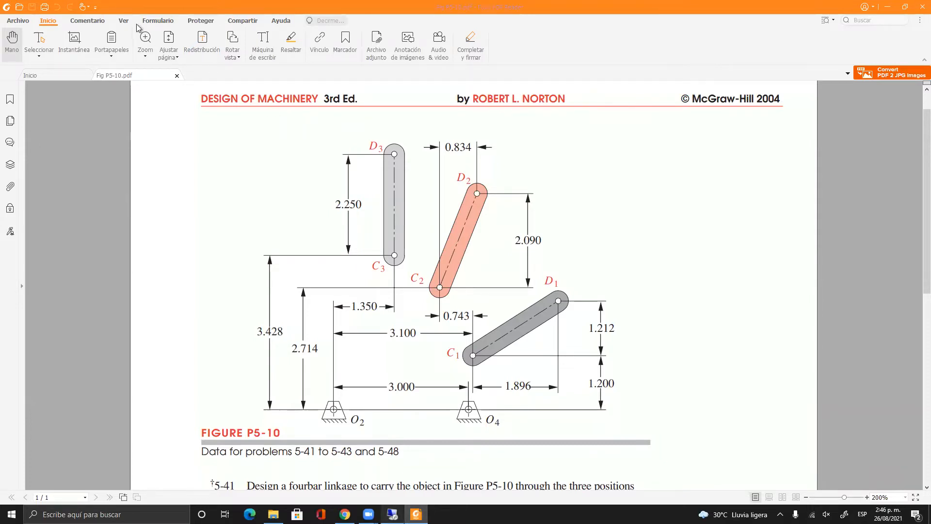
key(alt+Tab)
click(42, 37)
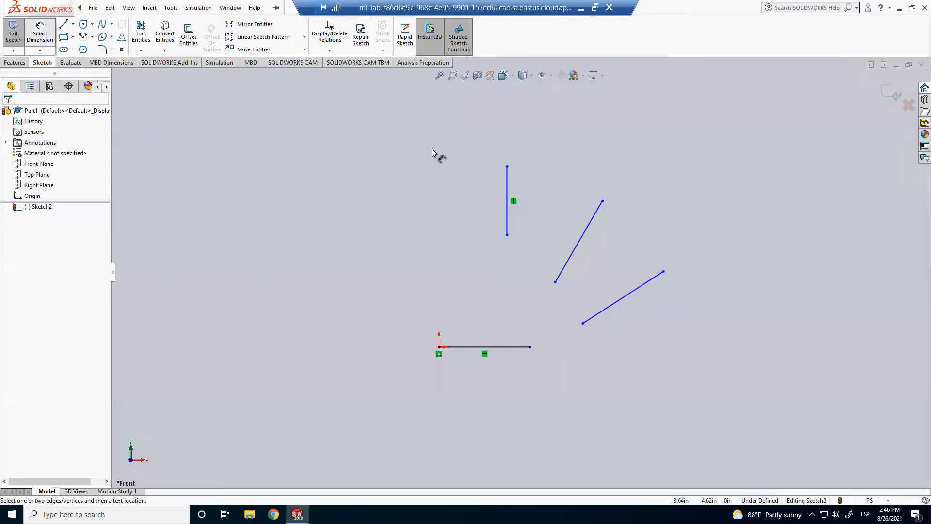
click(506, 191)
click(485, 191)
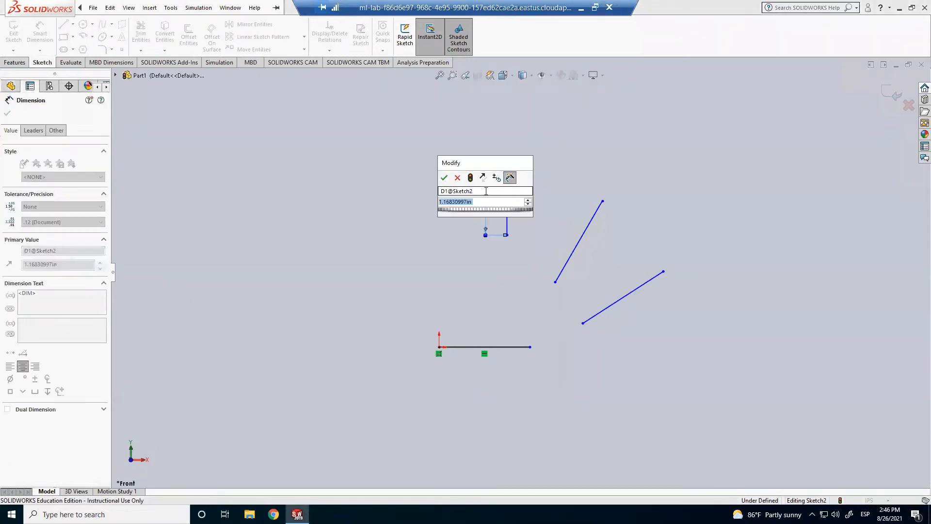
text(2.25)
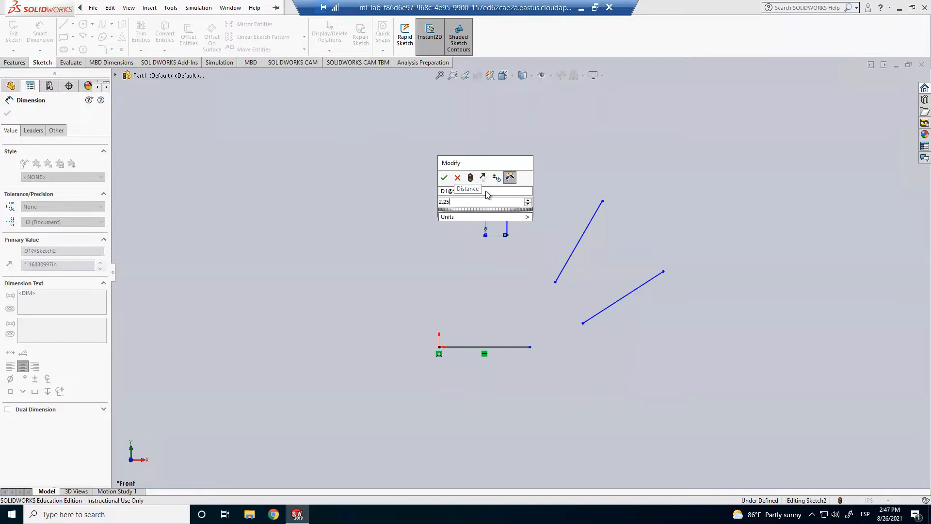
key(Return)
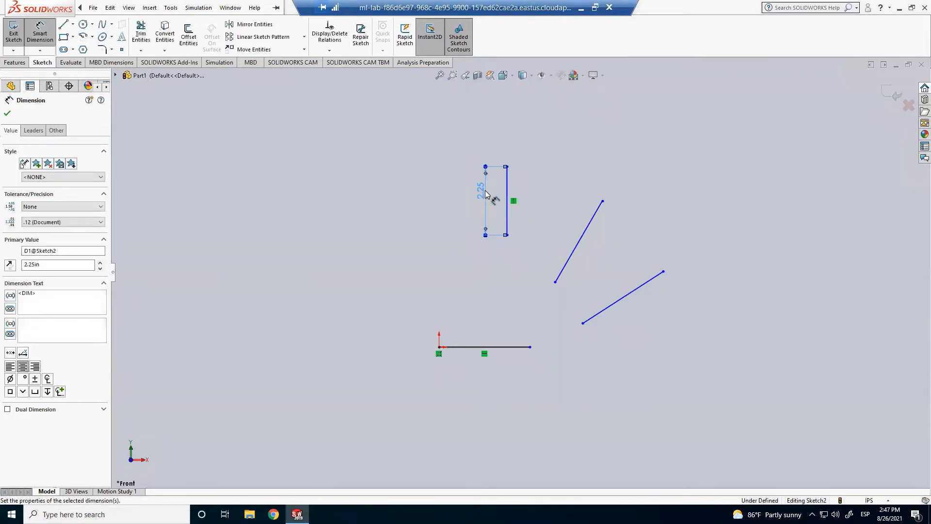
click(543, 223)
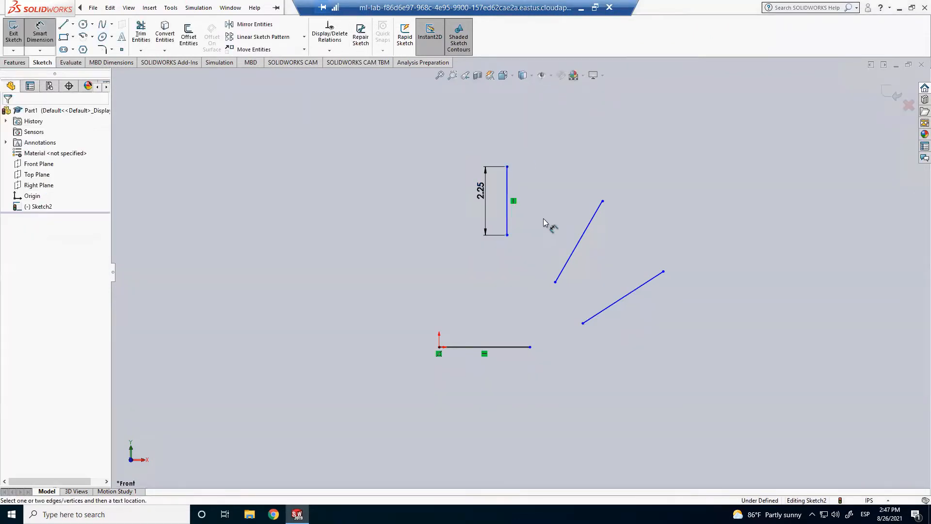
Step: Check Figure P5-10 and dimension the vertical distance from the origin to the vertical line's lower endpoint as 3.428 in
click(580, 7)
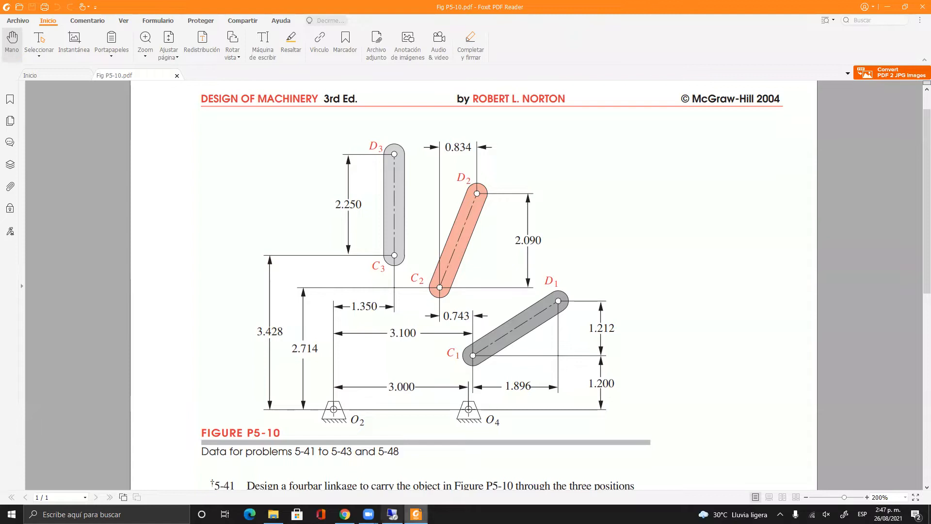
click(392, 514)
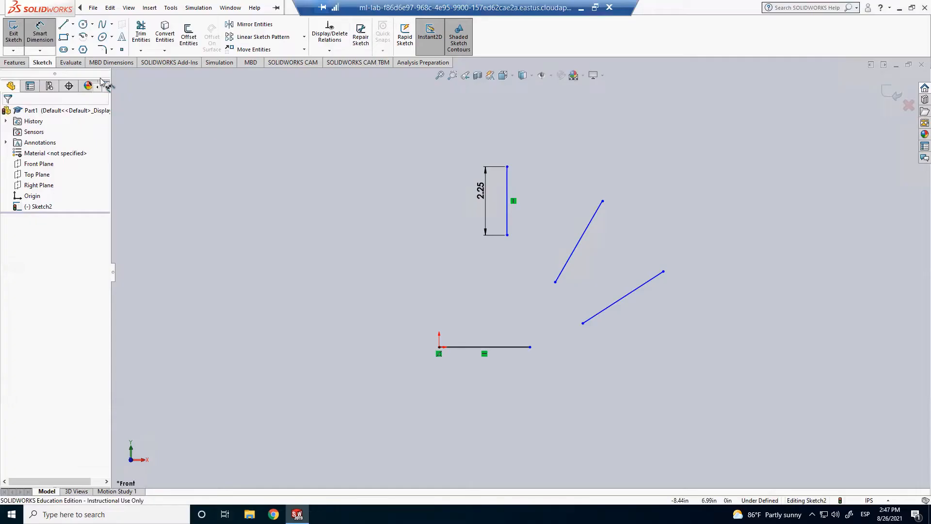
click(507, 235)
click(439, 347)
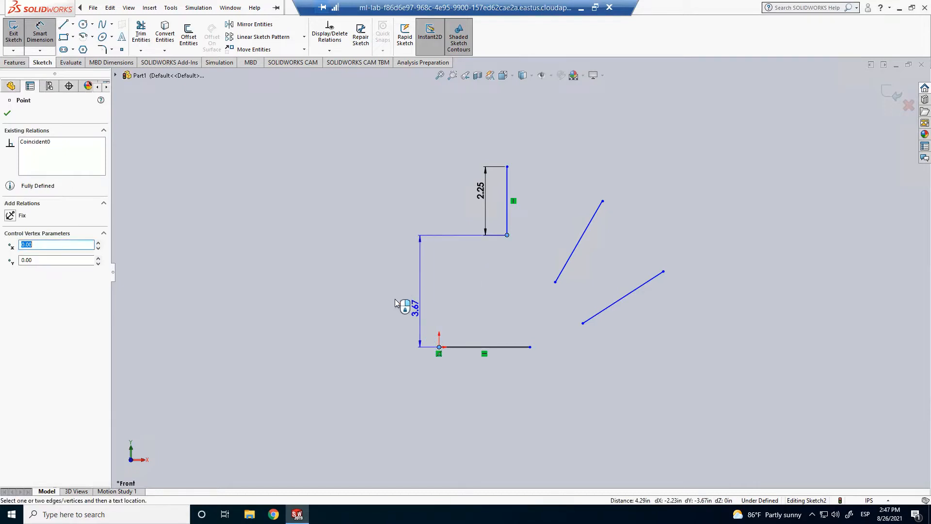
click(368, 291)
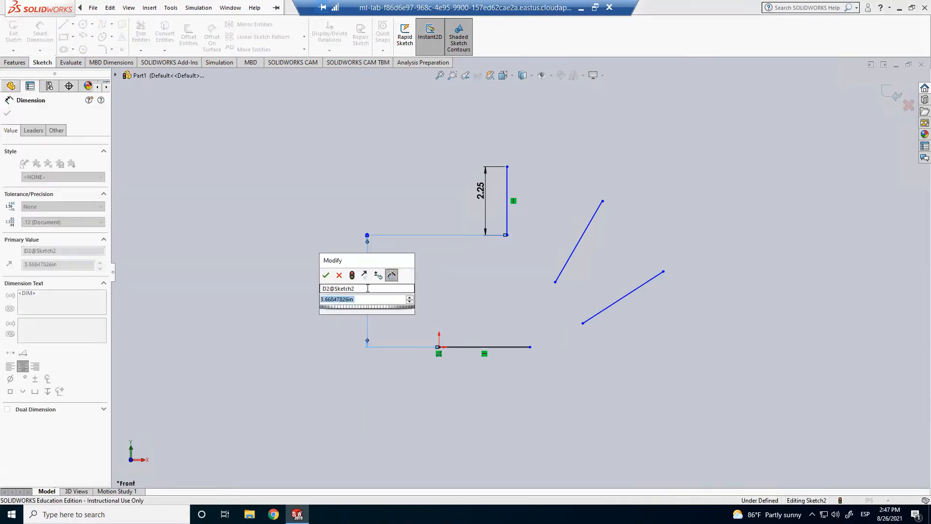
text(3.428)
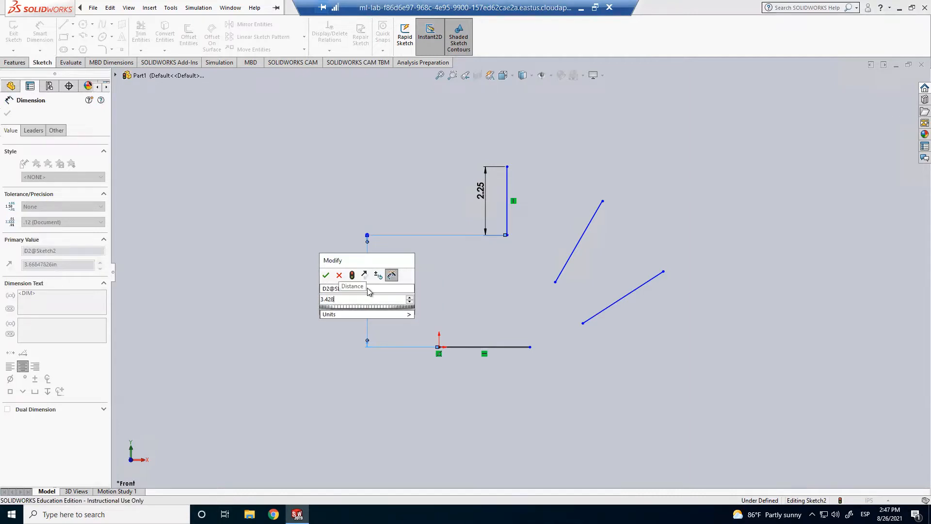
key(Return)
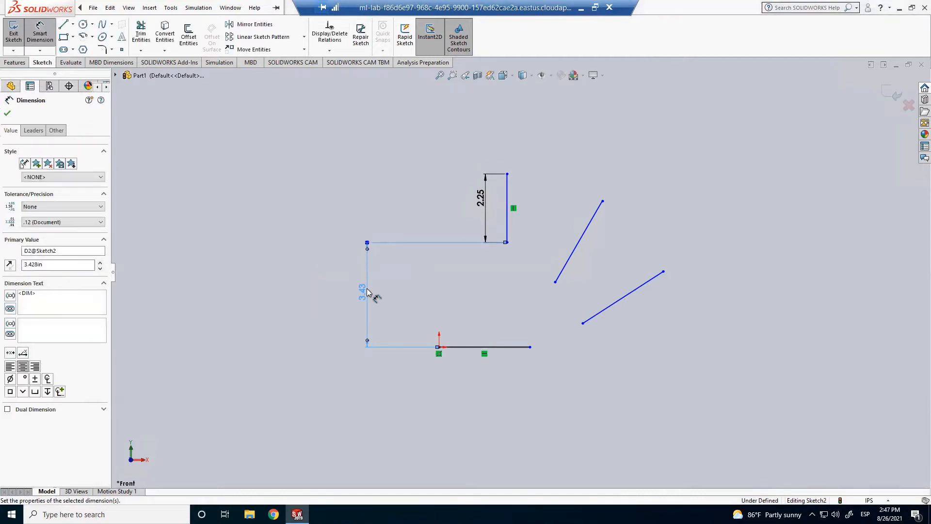
click(456, 321)
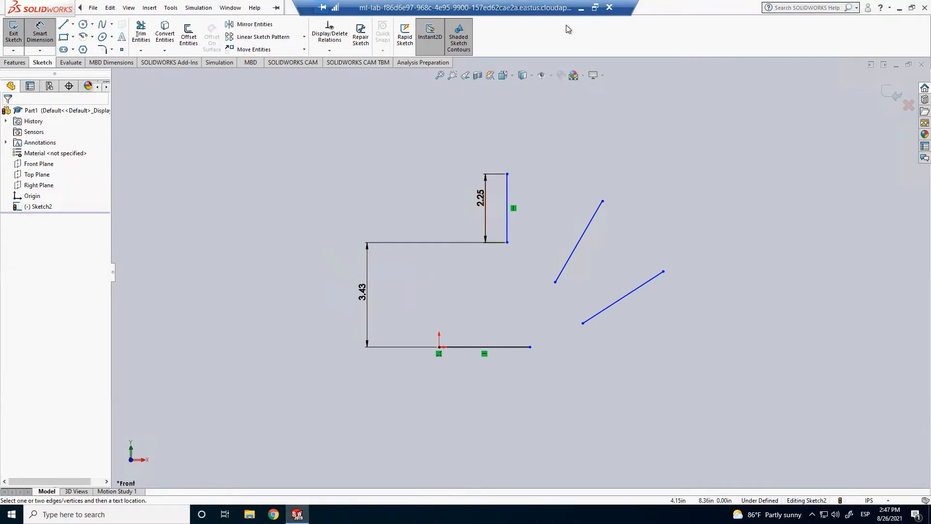
Step: Following Figure P5-10, dimension the vertical line's lower endpoint 1.350 in horizontally from the origin and move the dimension above the base line
click(581, 7)
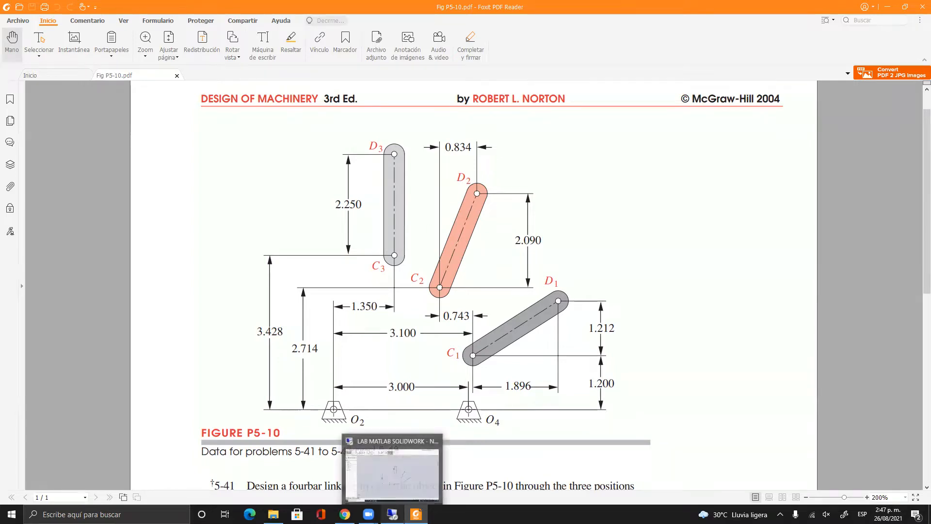
click(393, 514)
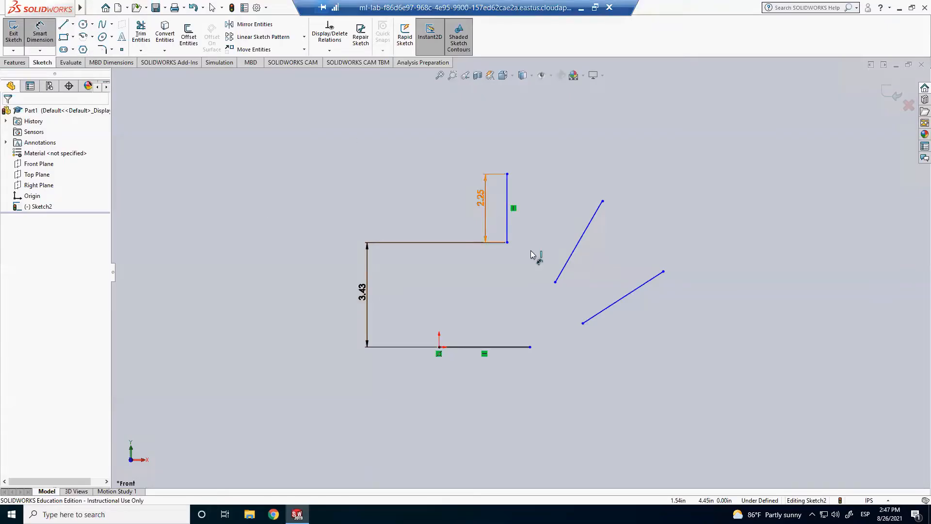
click(507, 242)
click(440, 347)
click(475, 390)
text(1.350)
key(Return)
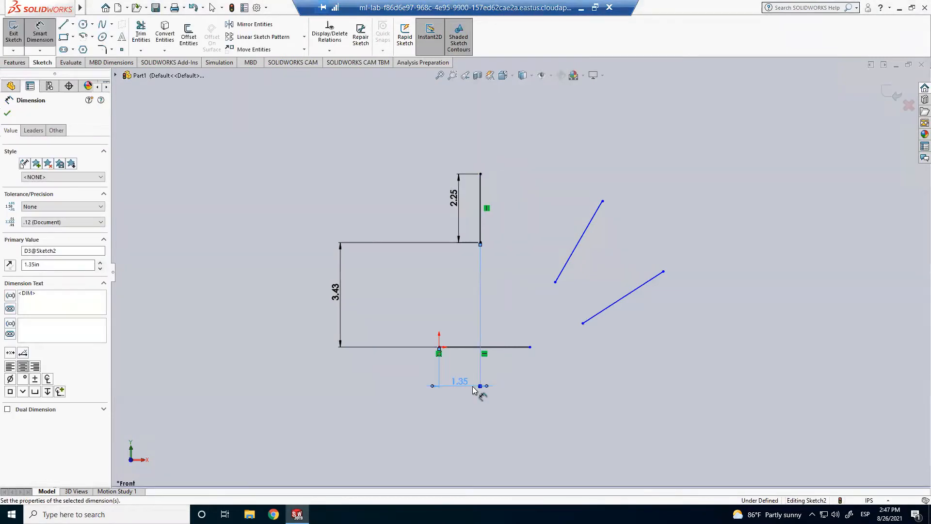
click(430, 424)
drag(458, 380, 462, 278)
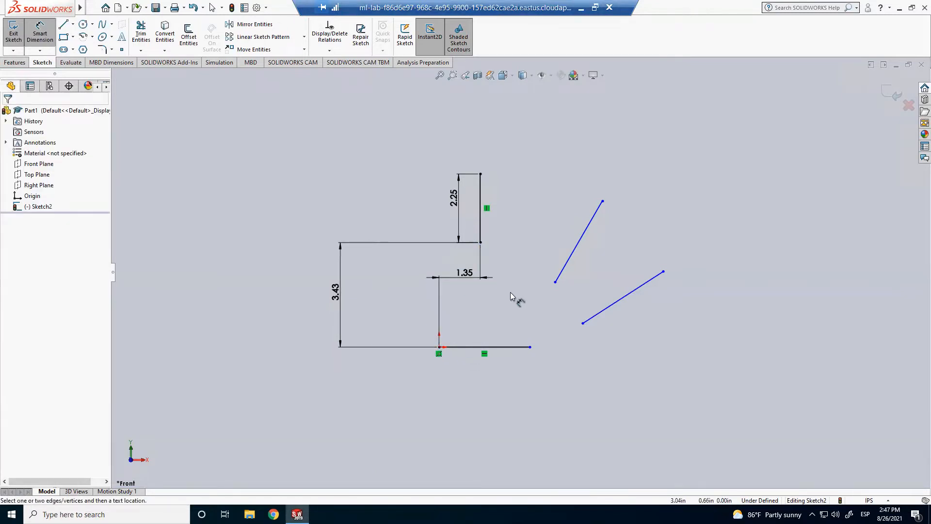
Step: Check Figure P5-10 and dimension the upper slanted line's vertical extent as 2.09 in
click(581, 8)
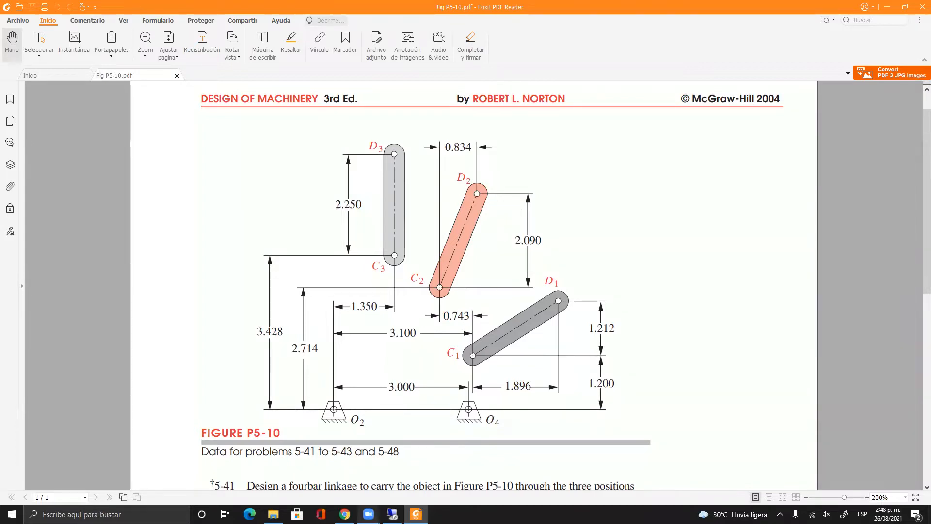
click(393, 514)
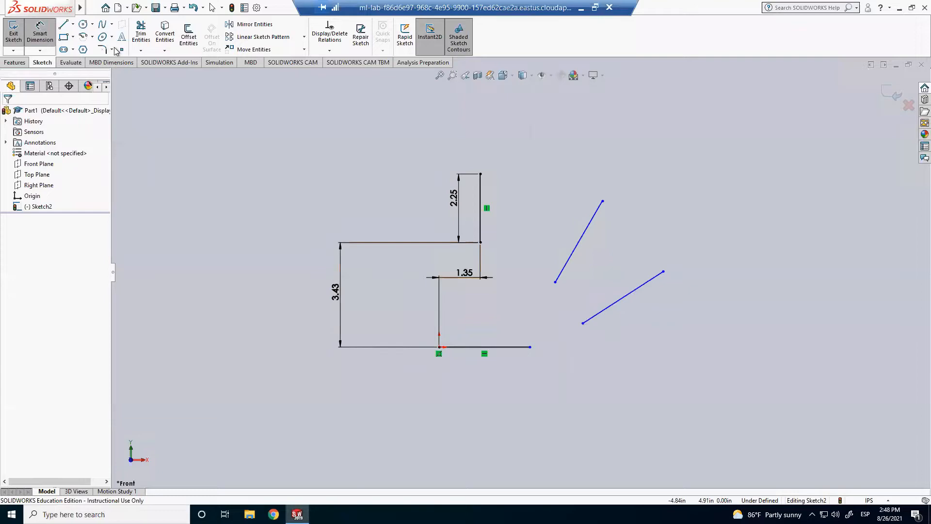
click(582, 240)
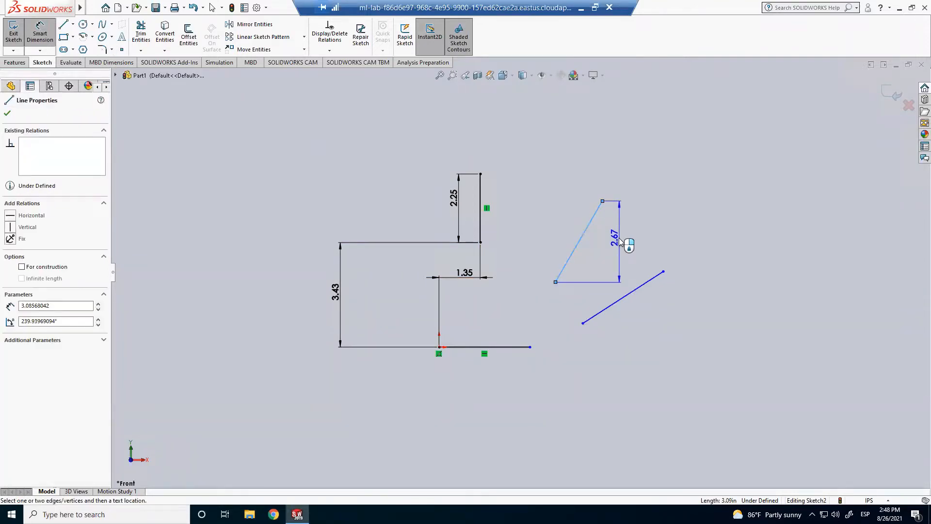
click(621, 241)
text(2.68)
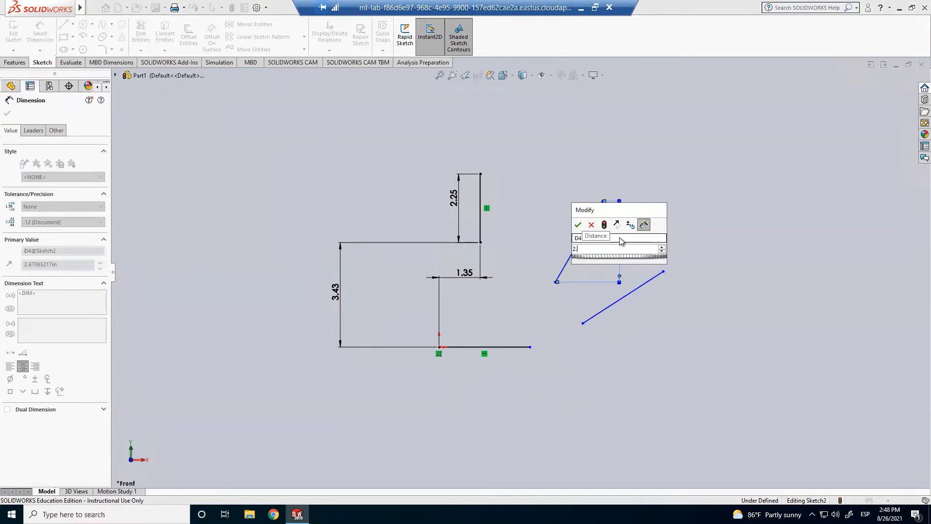
key(Return)
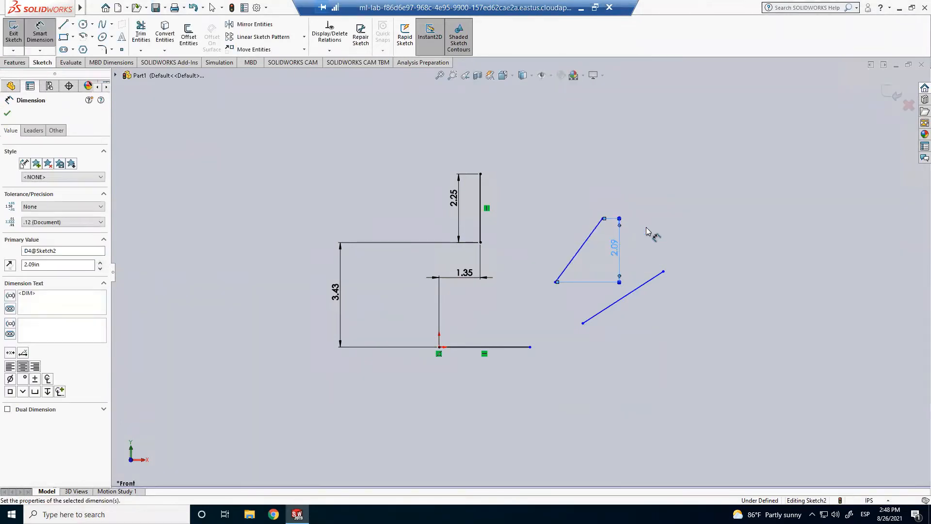
click(550, 389)
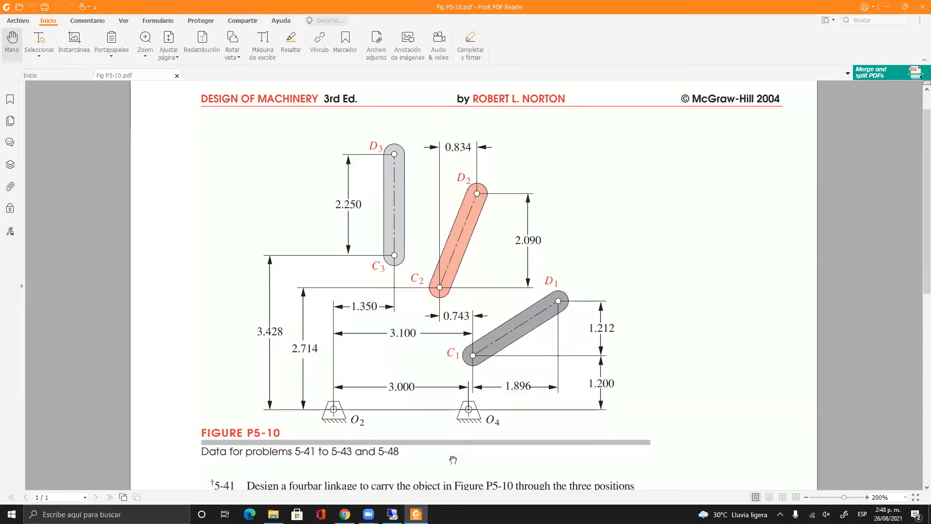
Step: Return from the PDF to the sketch and dimension the upper slanted line's horizontal extent as 0.834 in
click(392, 514)
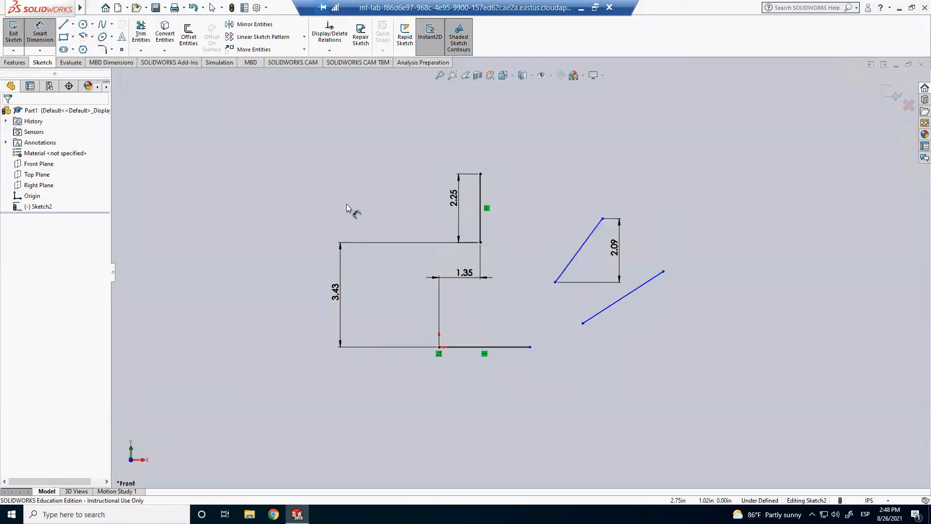
click(575, 257)
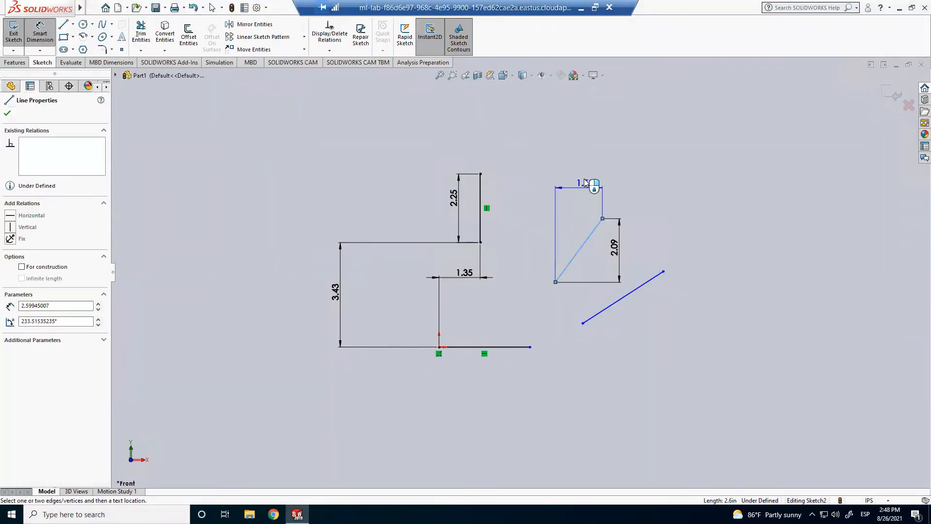
click(586, 182)
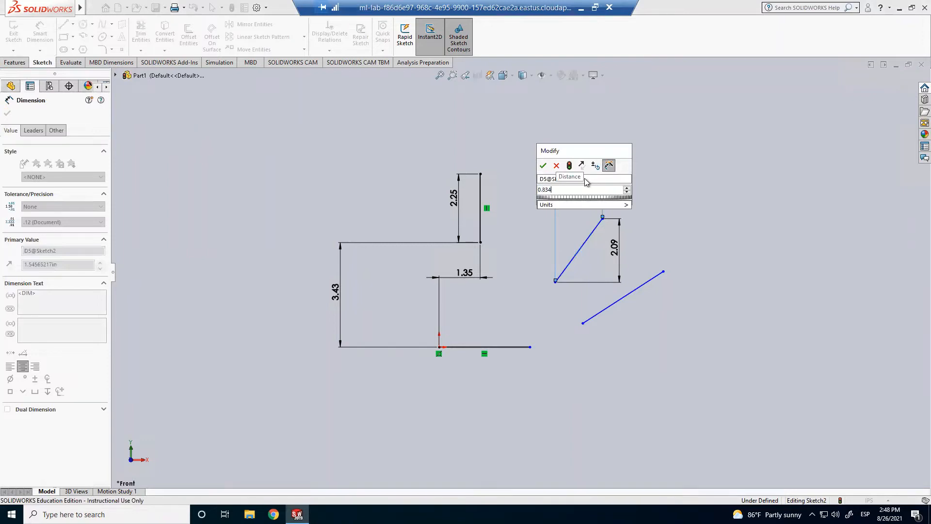
key(Return)
click(629, 194)
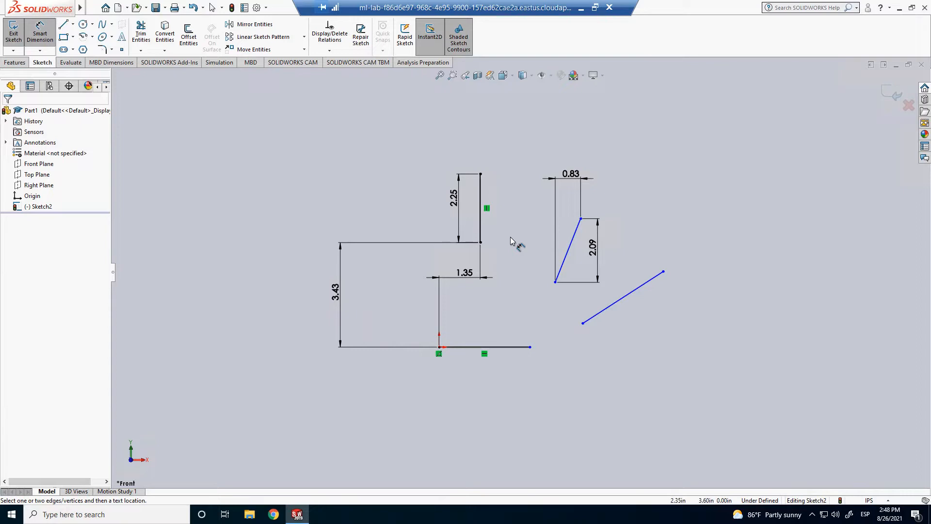
click(487, 209)
click(510, 241)
click(556, 190)
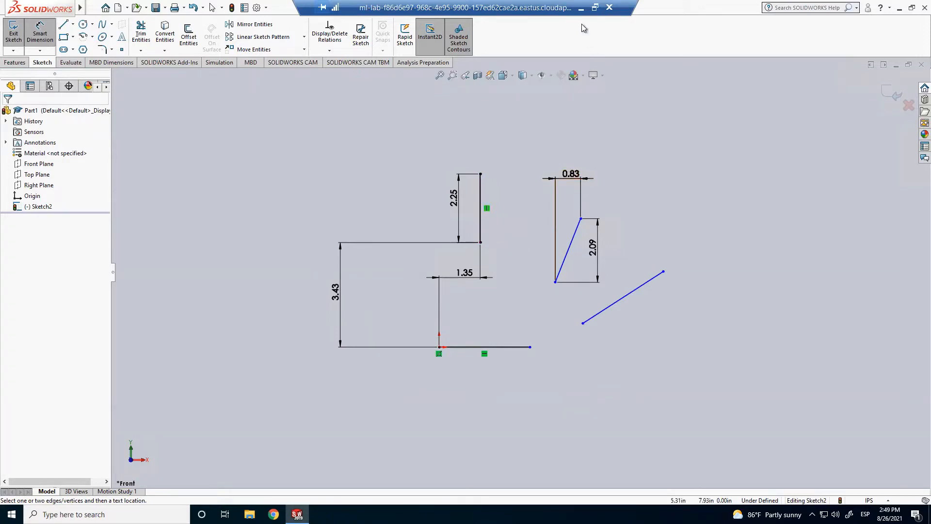
key(alt+Tab)
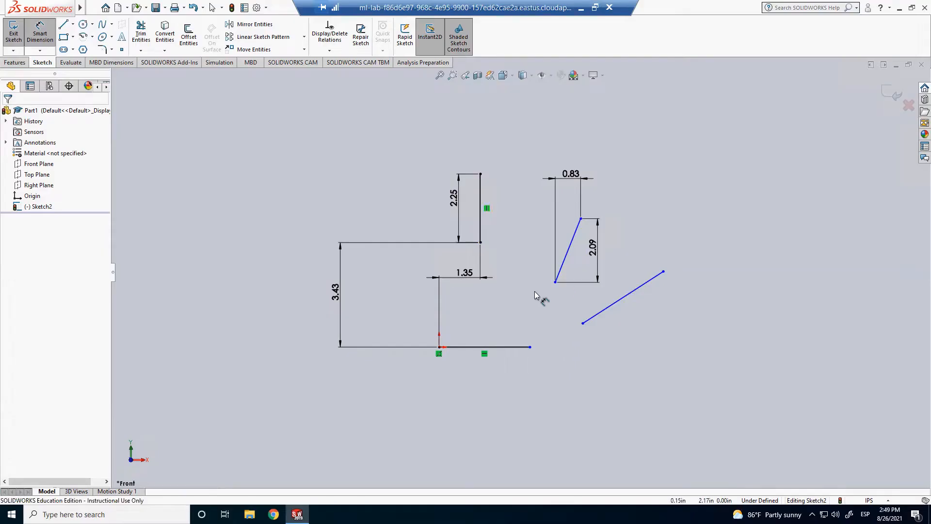
Step: Dimension the vertical distance from the origin to the upper slanted line's lower endpoint as 2.714 in
click(556, 281)
click(439, 348)
click(380, 310)
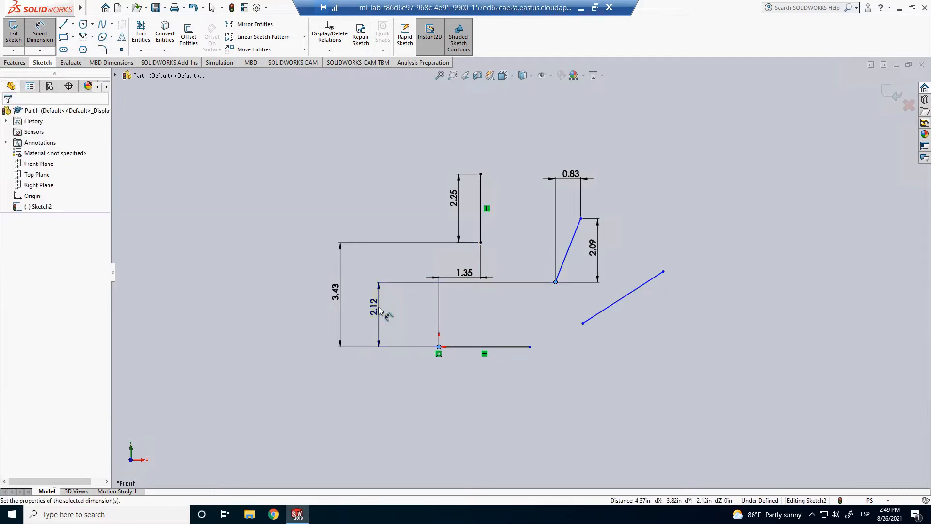
double_click(379, 307)
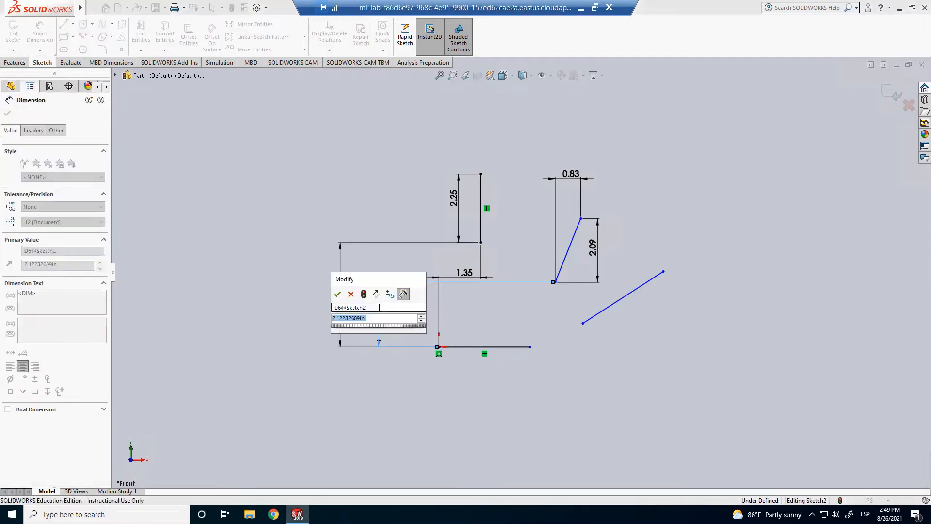
text(2.714)
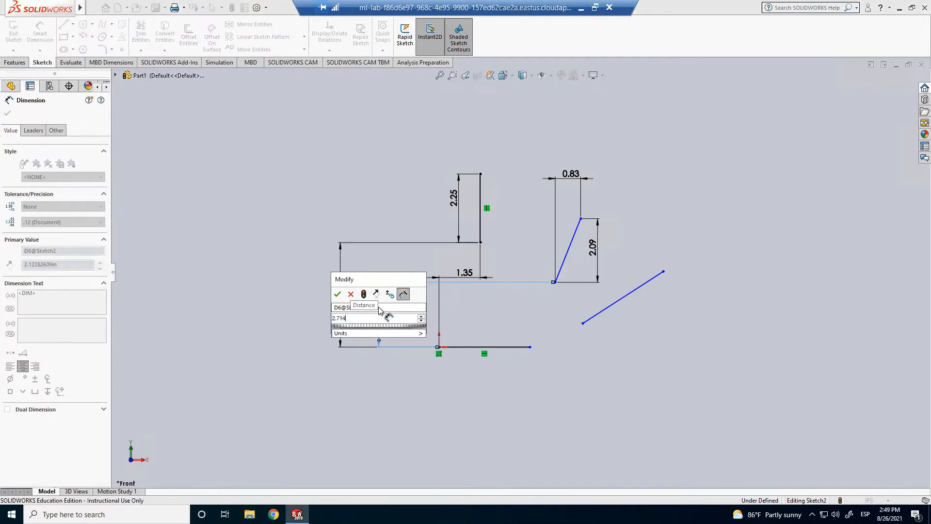
key(Return)
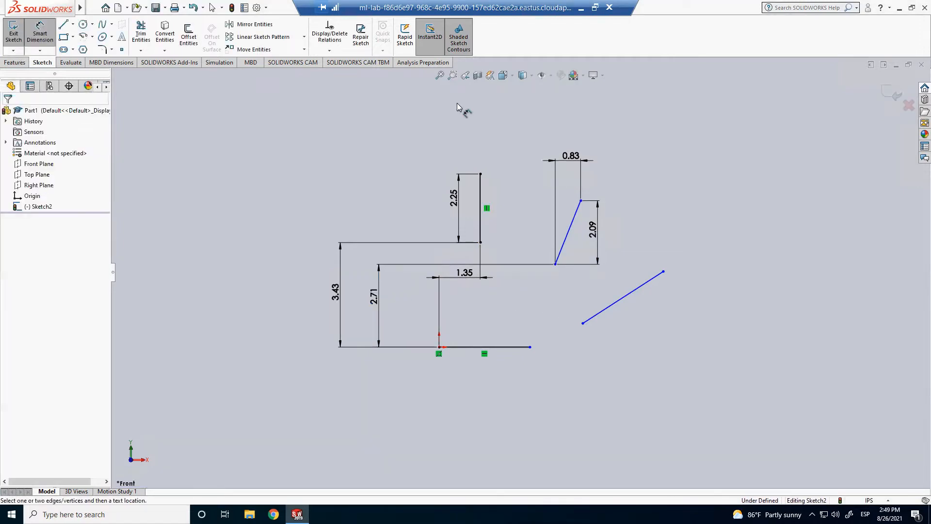
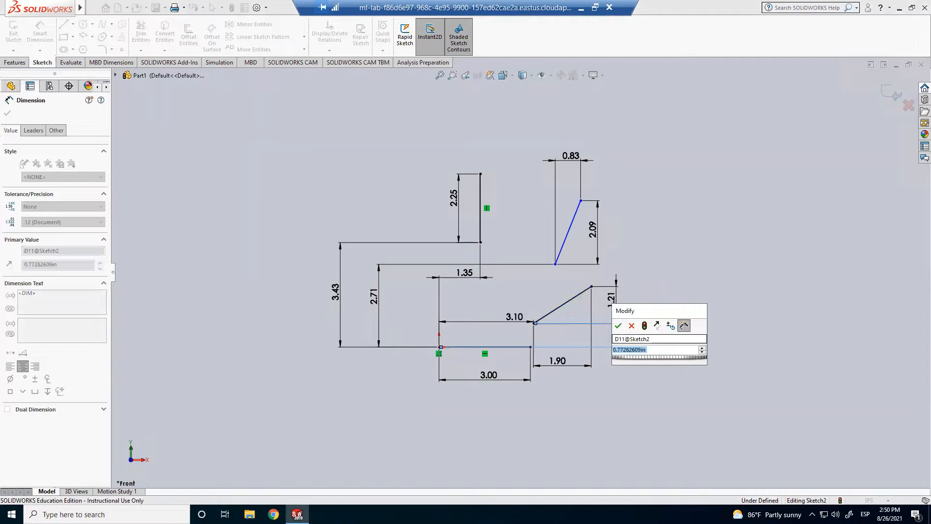
Step: Set the lower slanted line's lower endpoint 1.200 in above the origin, checking Figure P5-10 before returning to the sketch
key(Return)
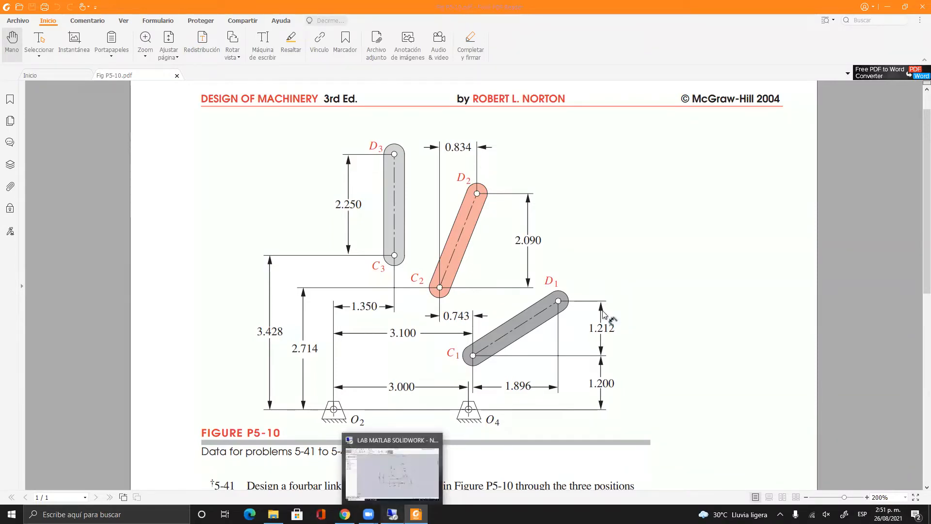
click(435, 443)
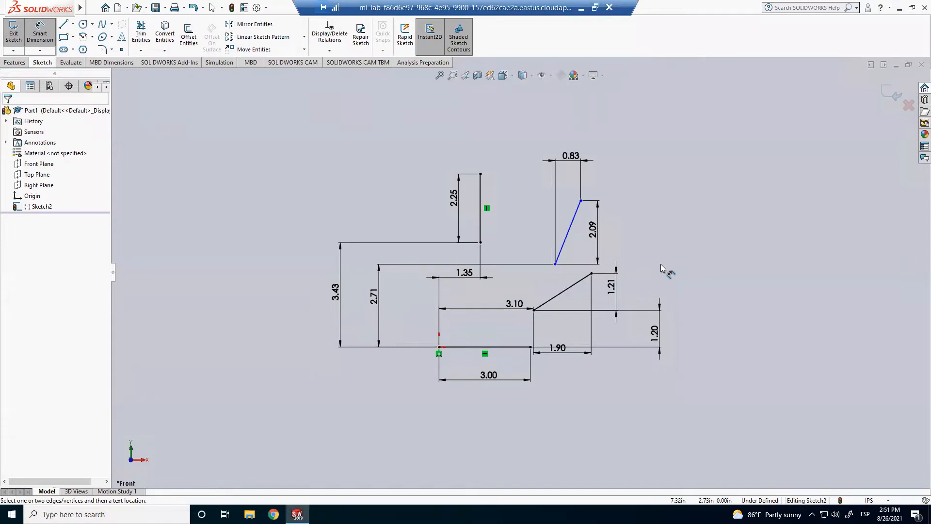
Step: Shift the upper slanted line toward the vertical line and dimension its lower endpoint 0.743 in horizontally from the lower slanted line's lower endpoint
key(Escape)
drag(556, 265, 507, 266)
click(543, 287)
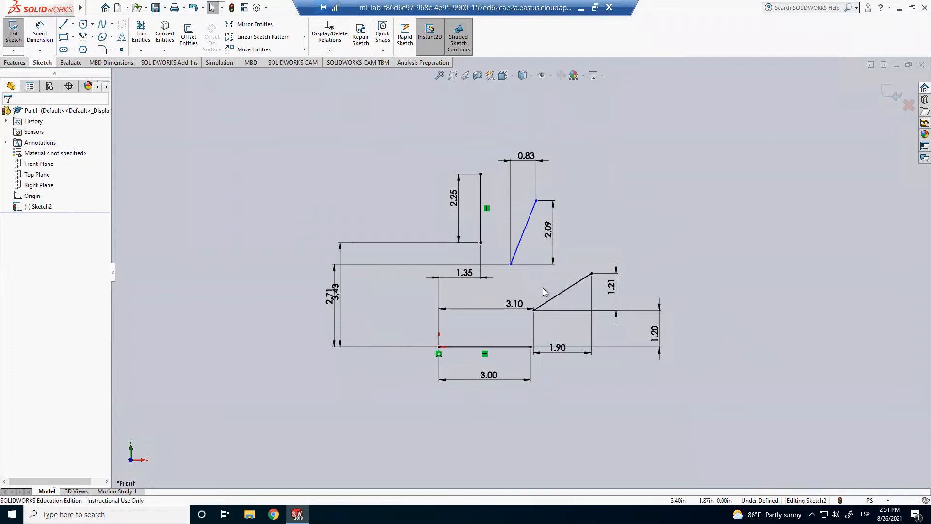
click(39, 33)
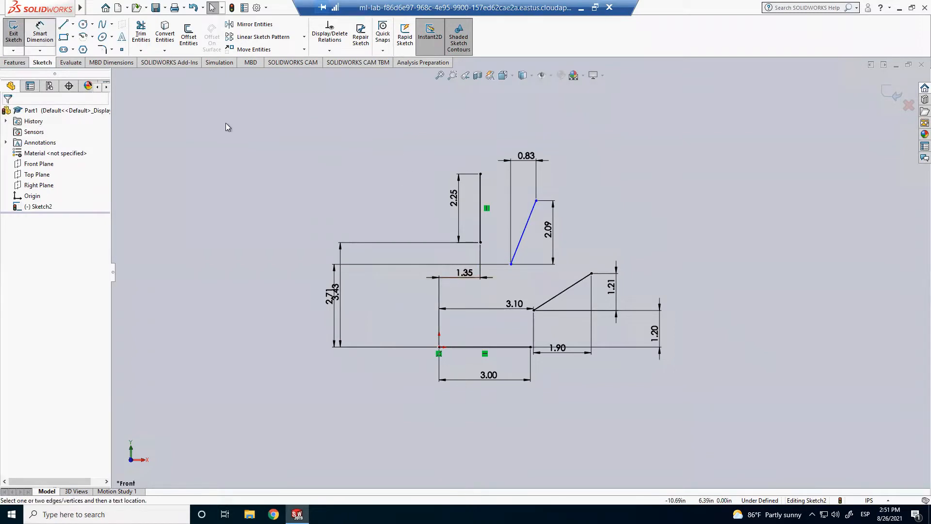
click(534, 310)
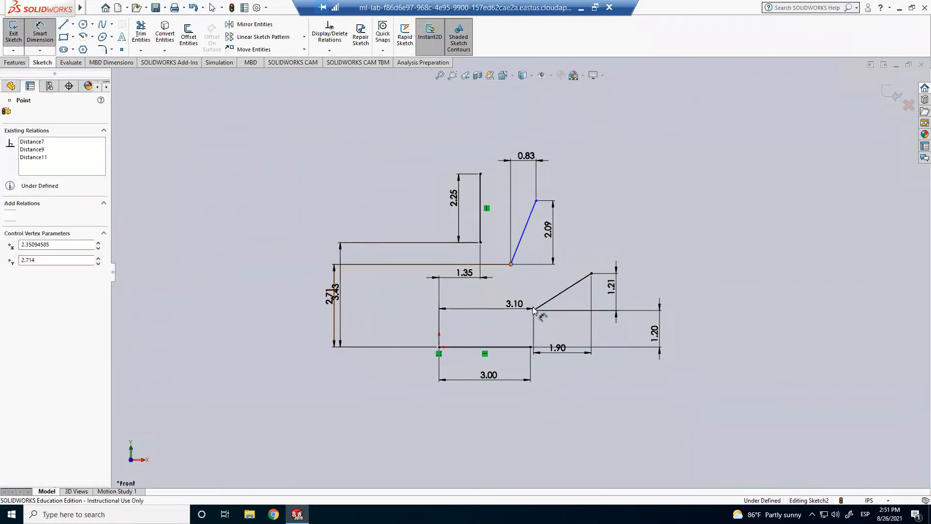
click(534, 309)
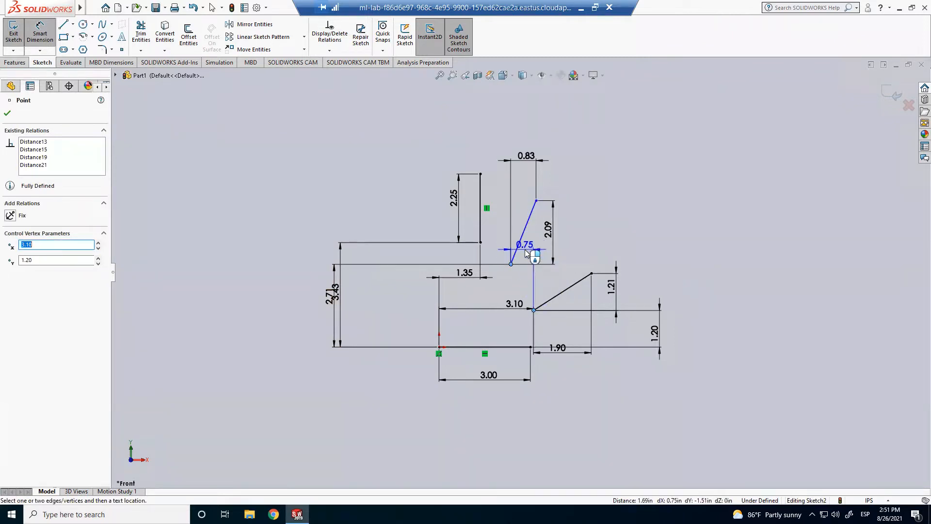
click(526, 254)
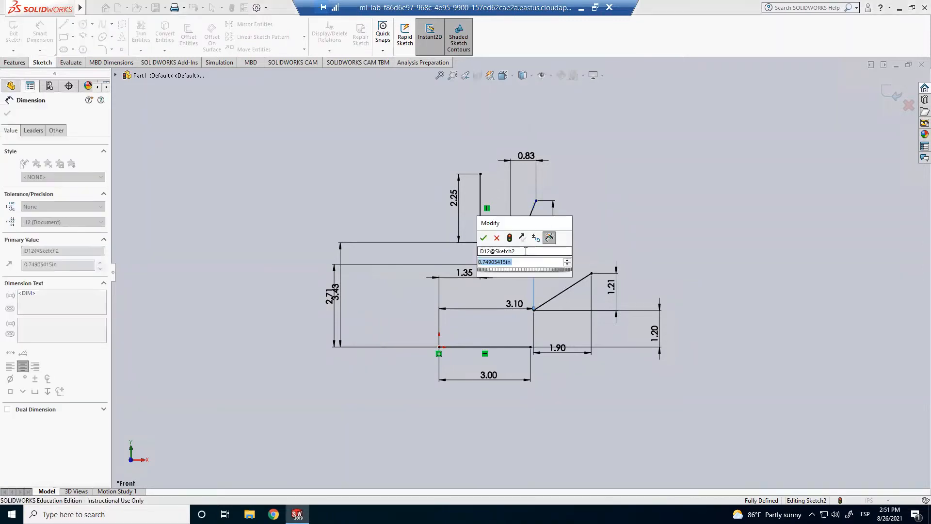
text(0.743)
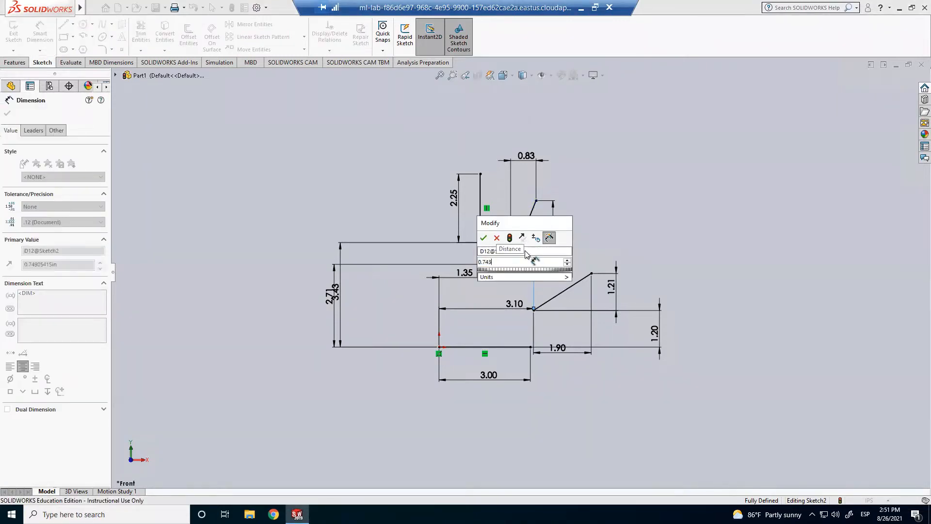
key(Return)
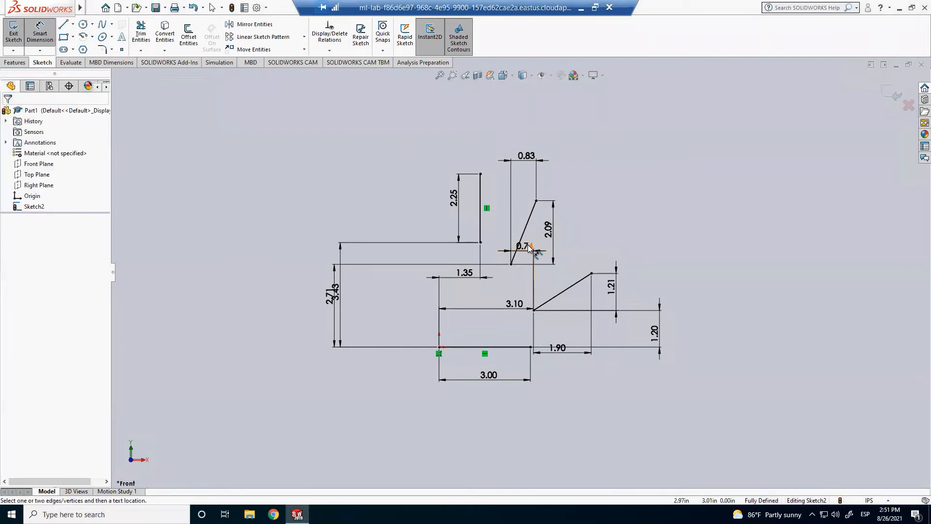
Step: Reposition the 0.743 in dimension below the upper slanted line and separate the 2.714 in dimension from the 3.428 in one
drag(519, 266, 519, 278)
click(600, 234)
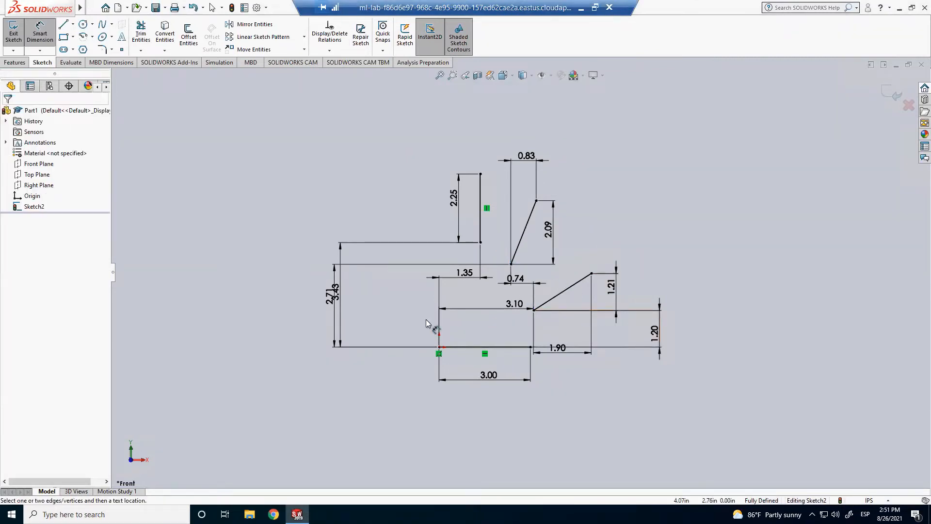
key(z)
drag(367, 289, 402, 291)
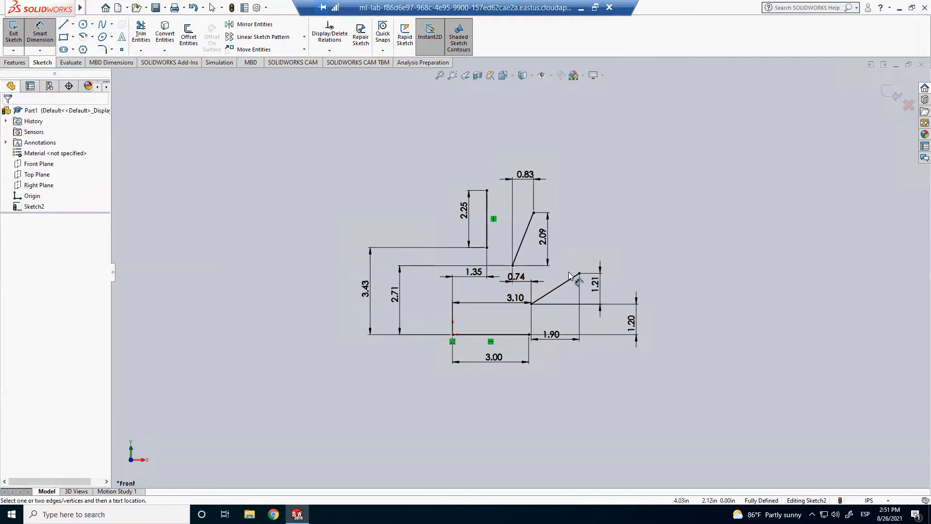
key(z)
scroll(588, 277, down, 3)
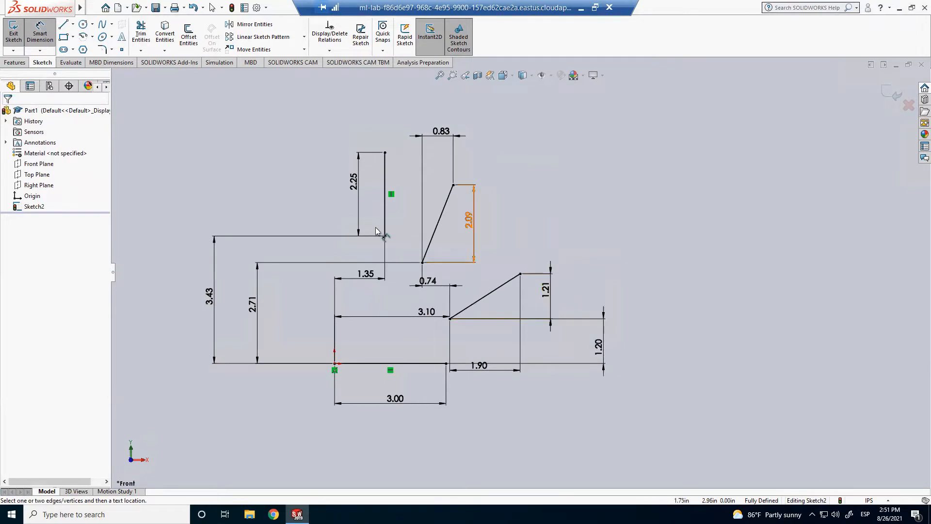
Step: Set the document's primary dimension precision to three decimal places (.123)
click(257, 8)
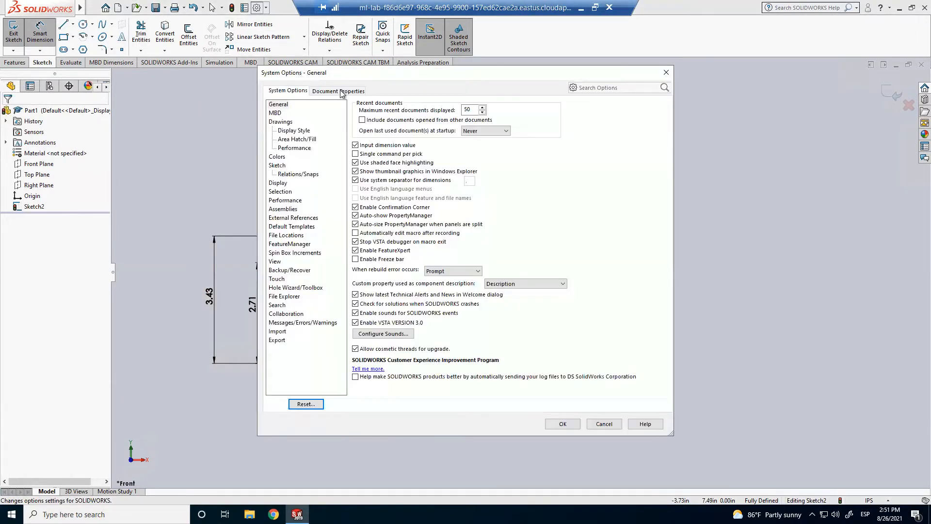
click(342, 92)
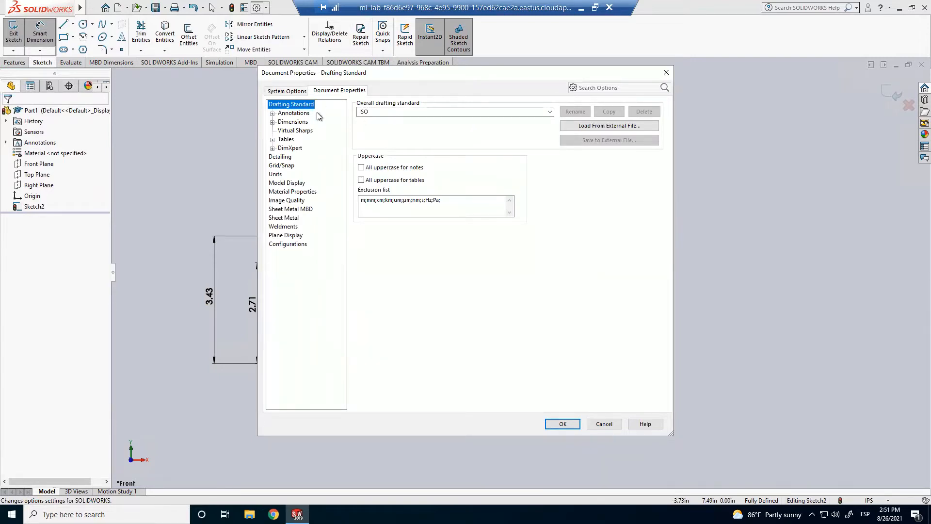
click(300, 124)
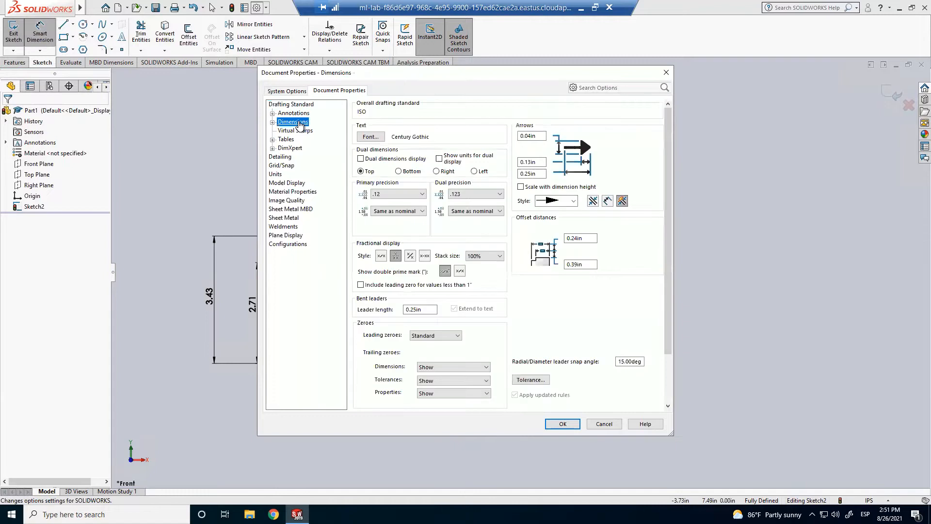
click(422, 194)
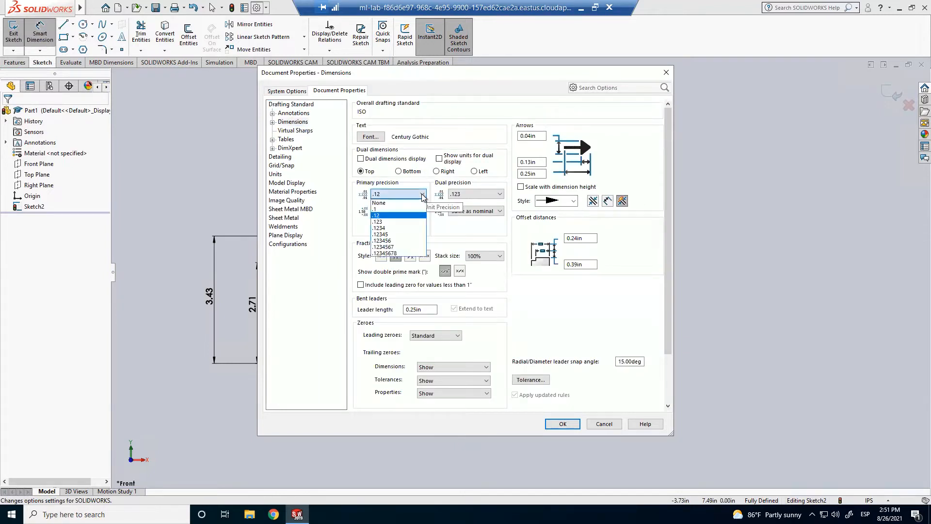
click(399, 224)
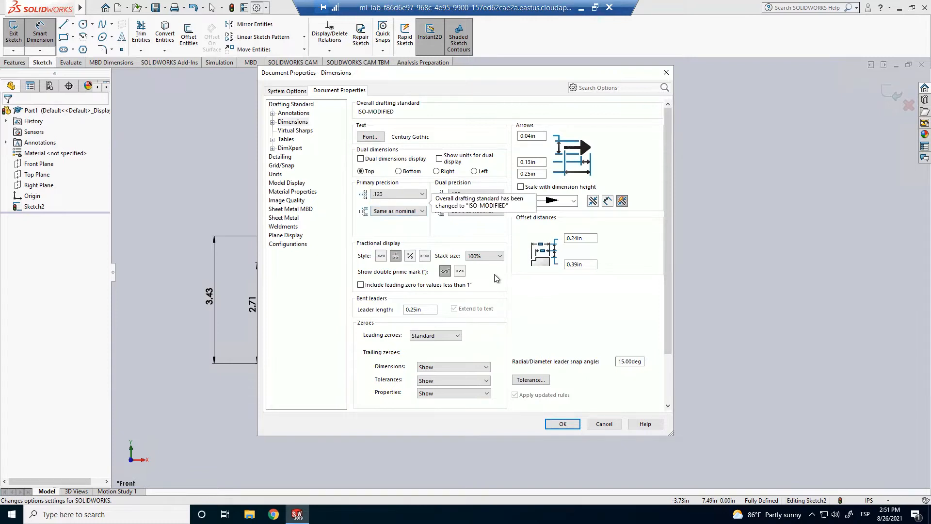
click(563, 425)
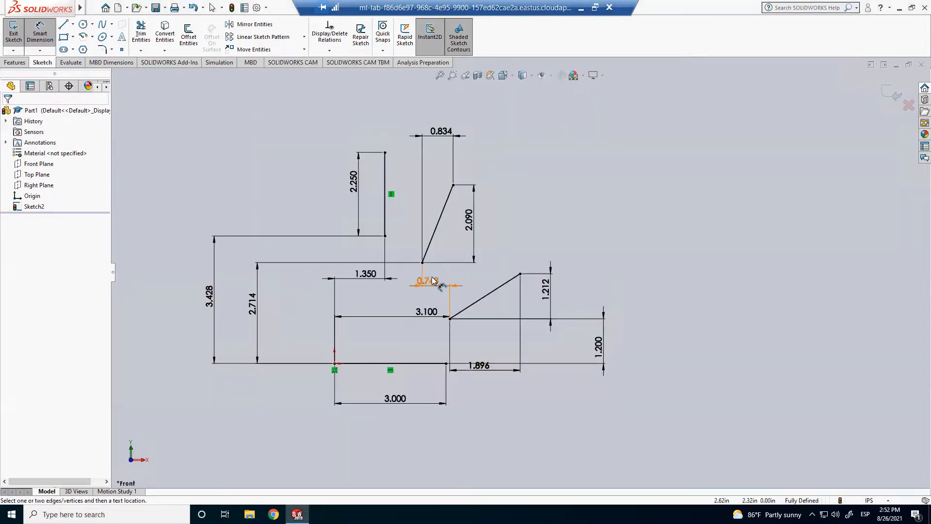
Step: Center the 0.743 dimension text between its extension lines and move the 1.896 dimension down beside the 3.000 dimension
click(442, 281)
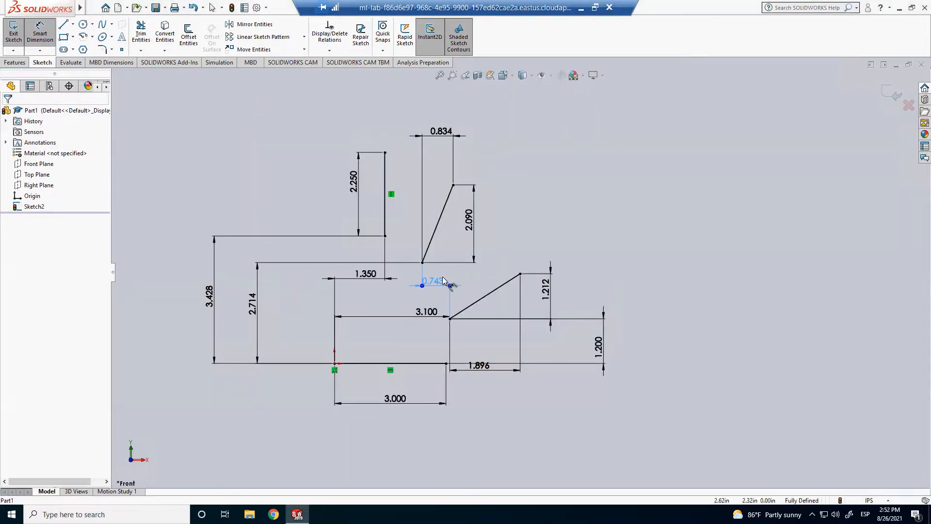
click(440, 281)
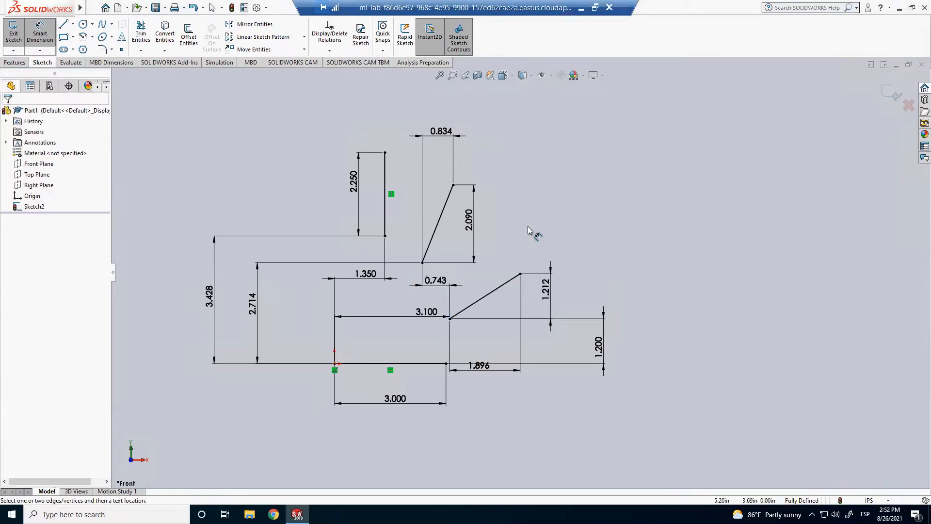
click(480, 369)
click(482, 404)
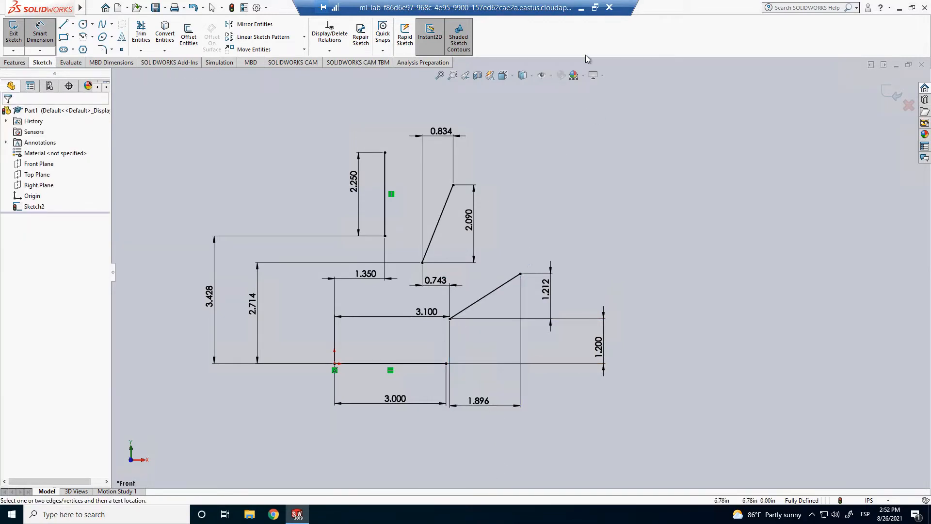
Step: Check the point labels in Figure P5-10 and insert a note reading C1 at the lower slanted line's lower endpoint
click(583, 7)
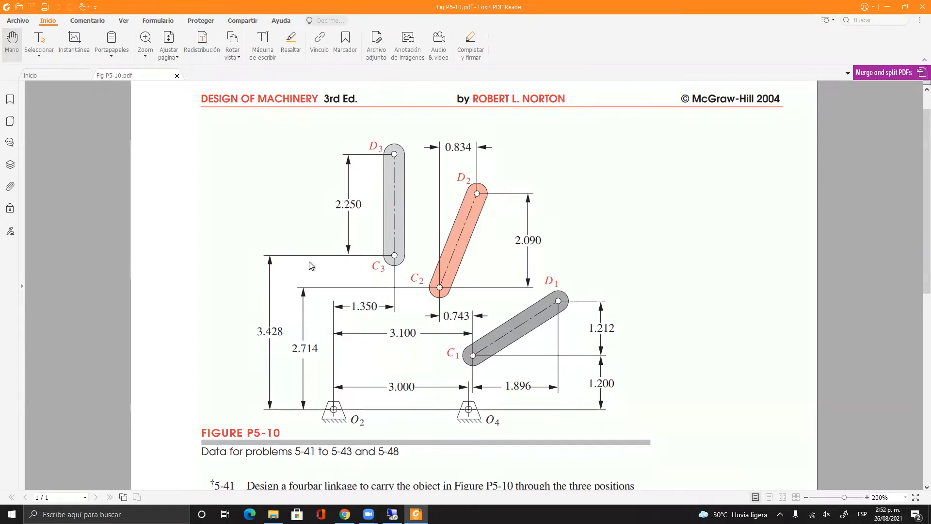
key(alt+Tab)
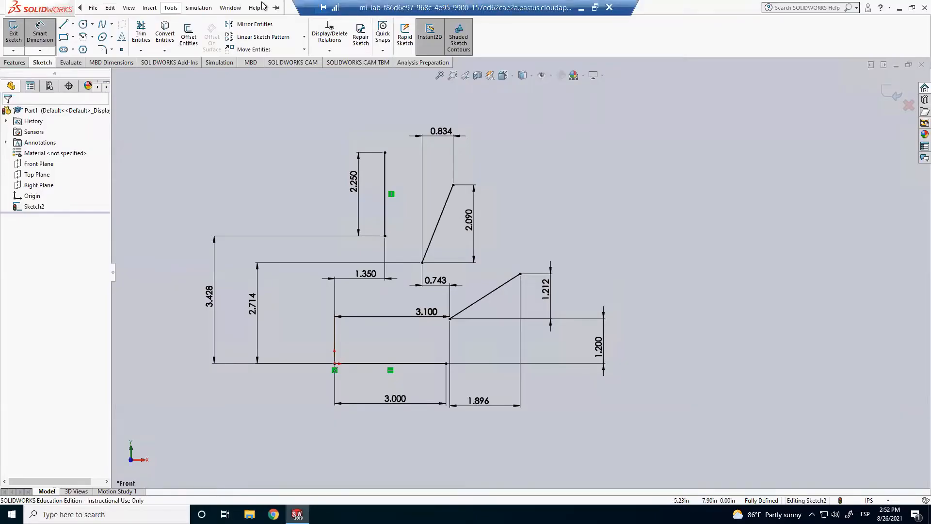
click(260, 7)
click(278, 8)
click(149, 8)
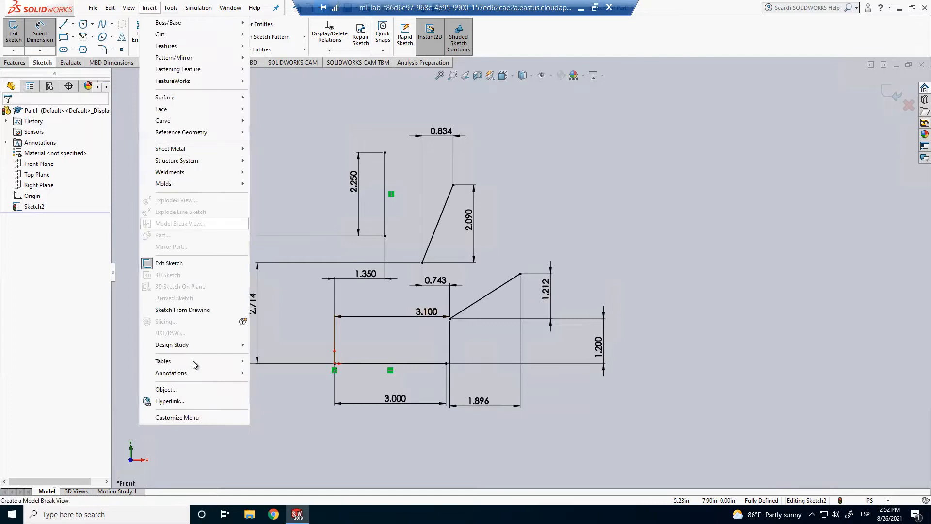
mouse_move(204, 374)
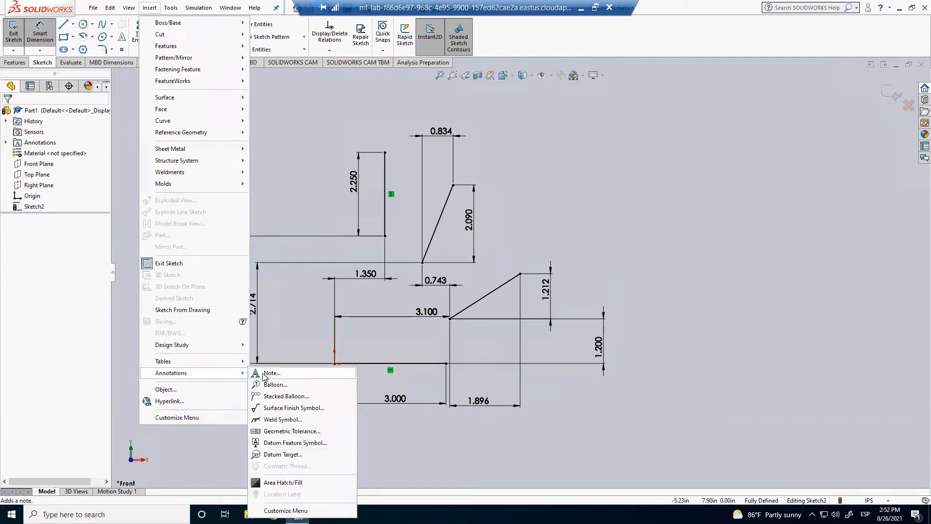
click(256, 375)
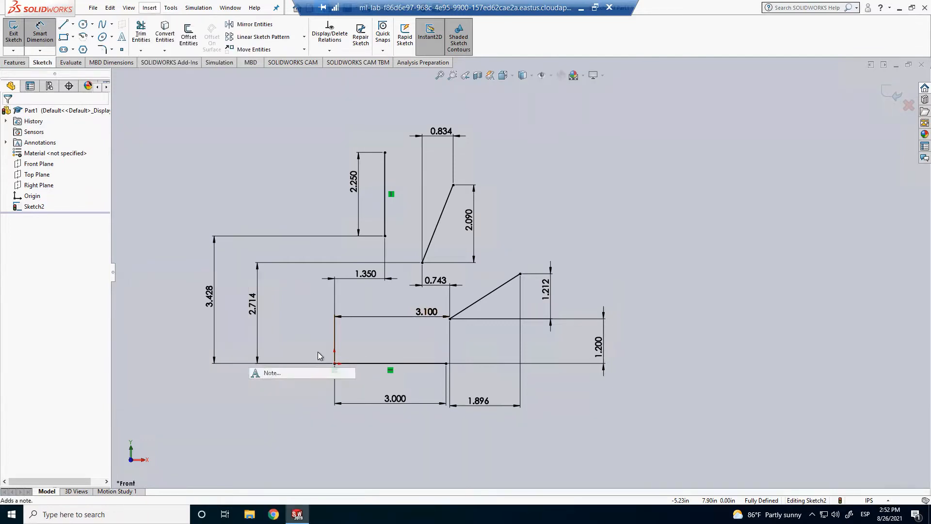
click(455, 324)
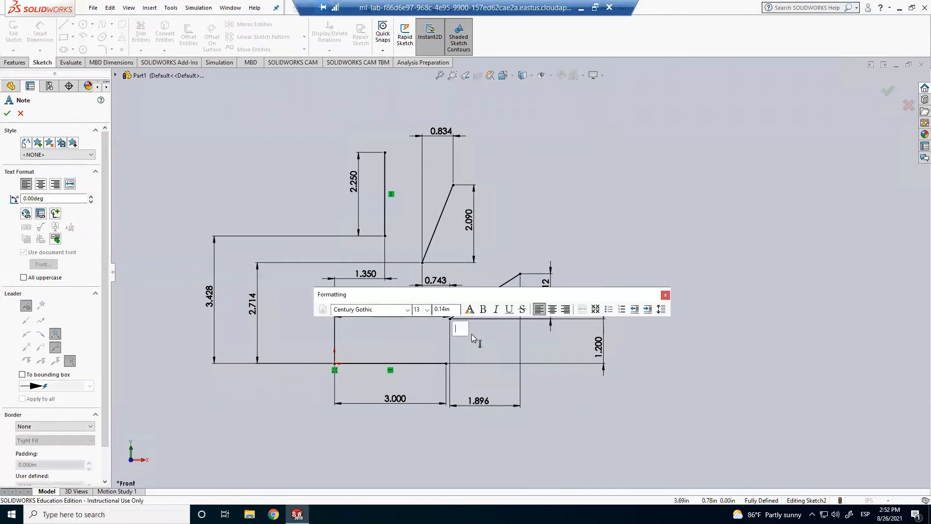
text(C1)
click(524, 261)
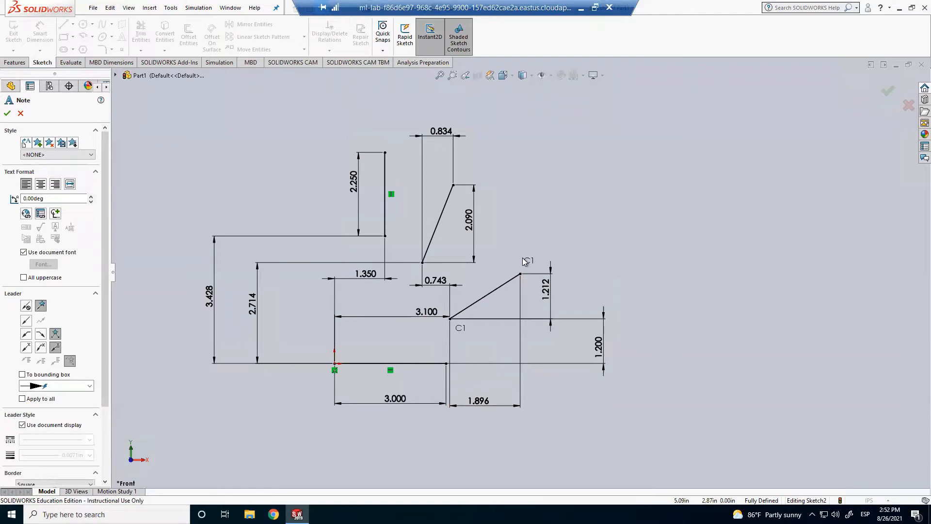
Step: Add a note reading D1 at the lower slanted line's upper endpoint
click(524, 261)
text(D1)
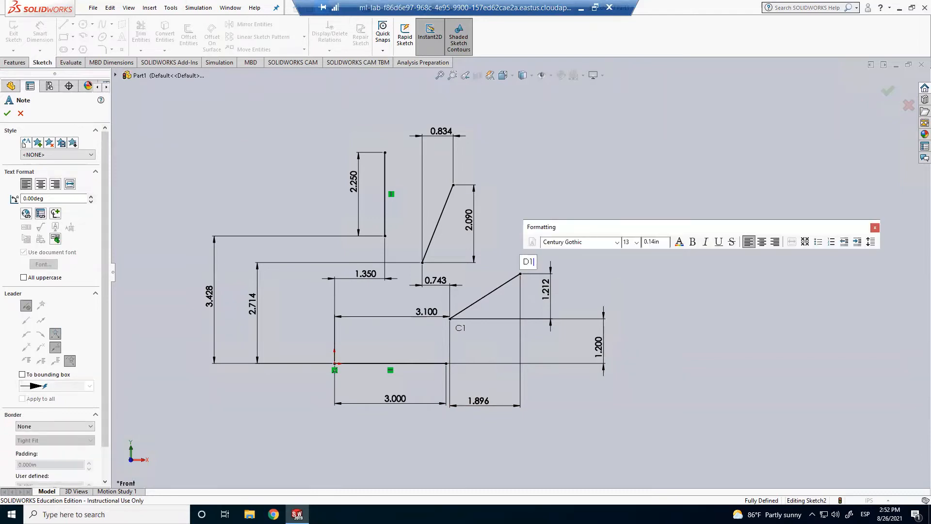
click(415, 260)
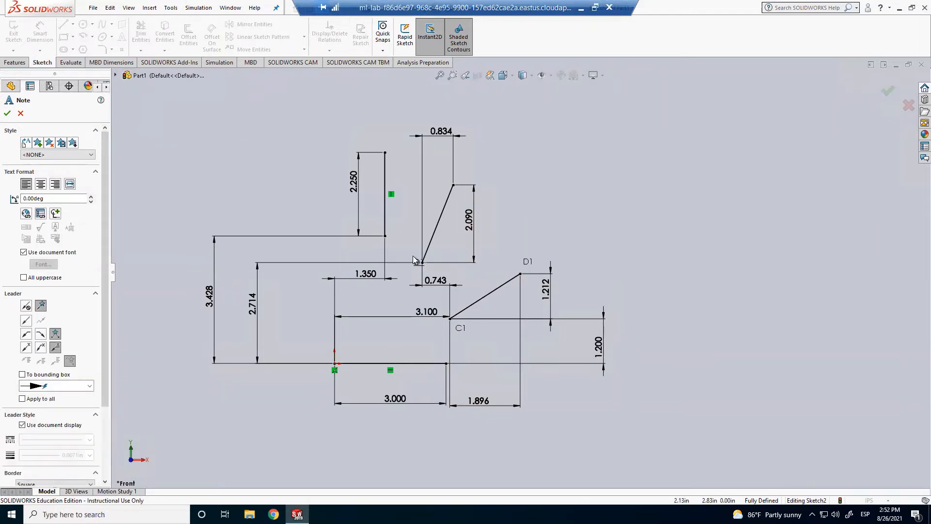
Step: Add notes reading C2 at the middle slanted line's lower endpoint and D2 at its upper endpoint
click(411, 257)
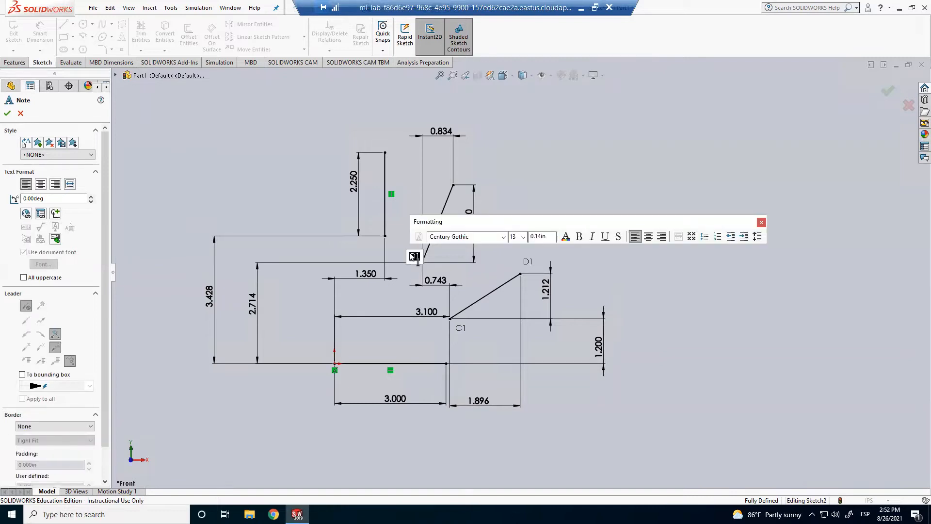
text(C1)
click(461, 176)
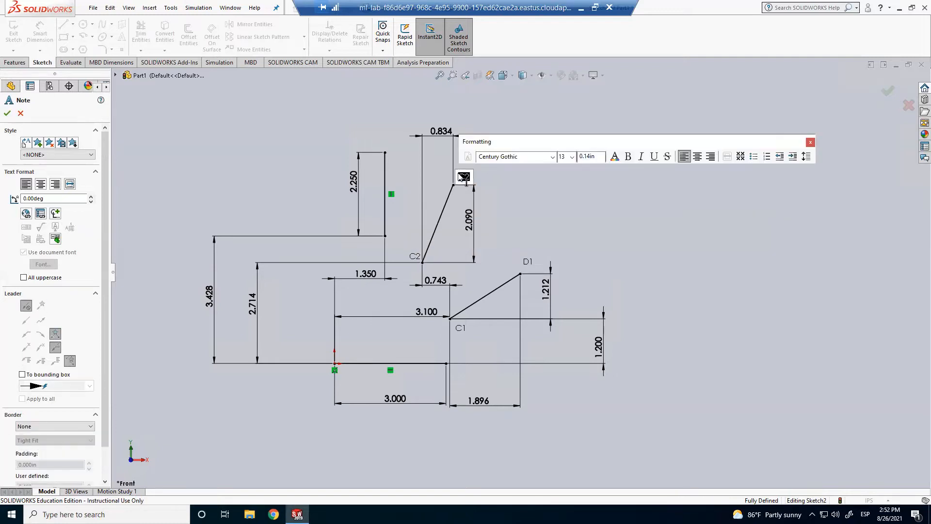
text(D2)
Step: Add notes reading C3 at the vertical line's lower endpoint and D3 at its upper endpoint, and finish the note command
click(392, 235)
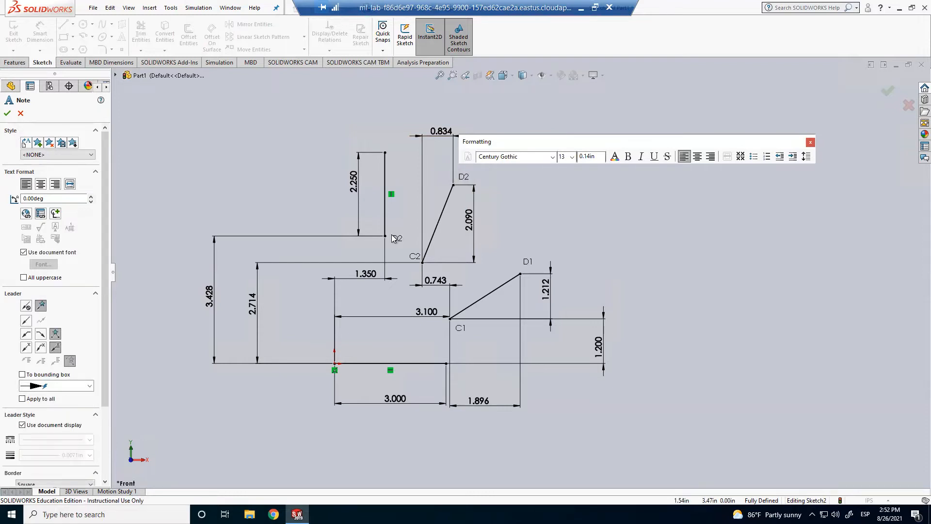
click(391, 234)
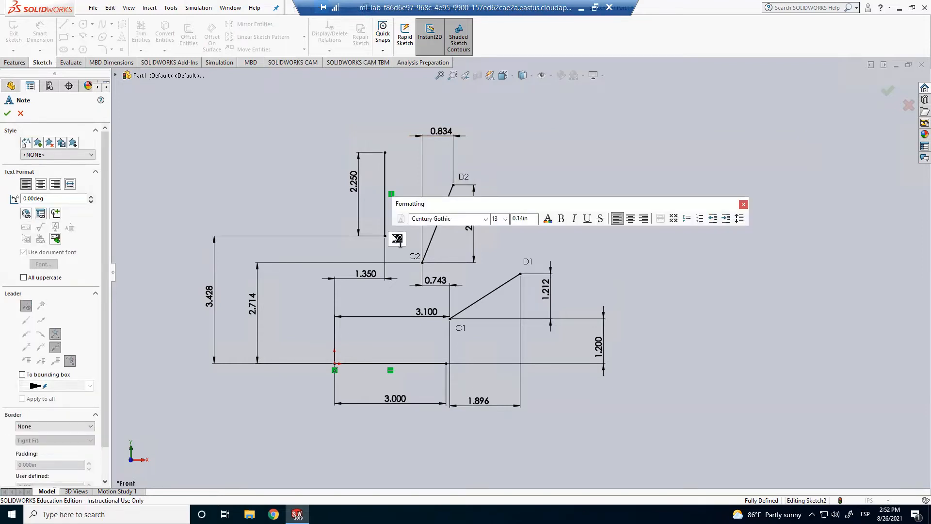
key(BackSpace)
text(C3)
click(391, 149)
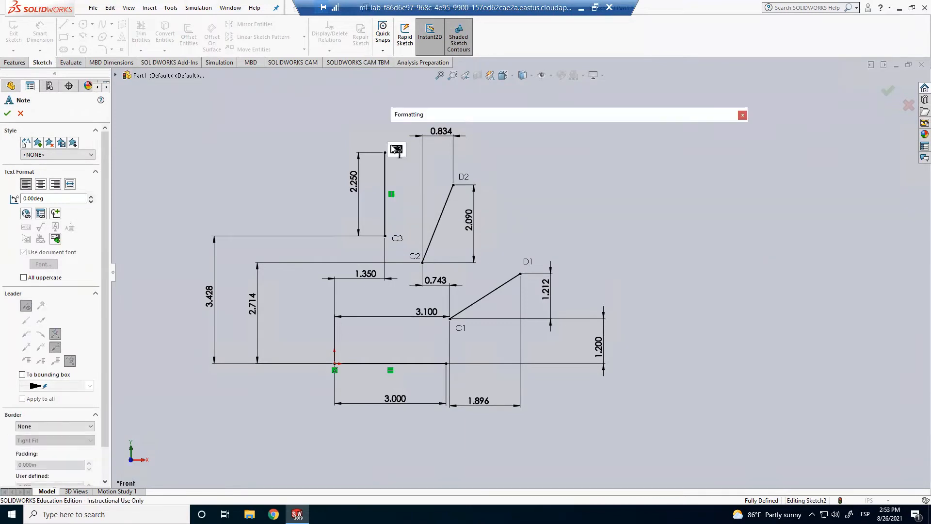
key(BackSpace)
text(D3)
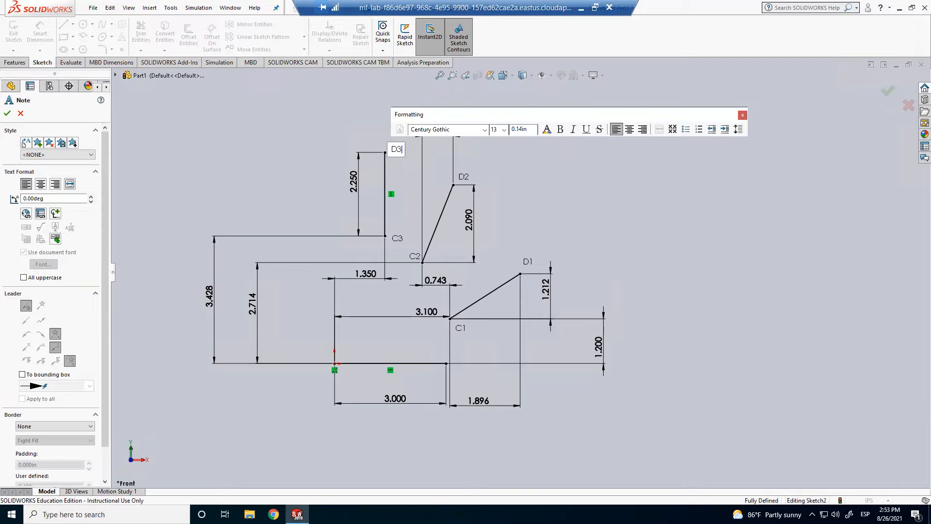
click(526, 177)
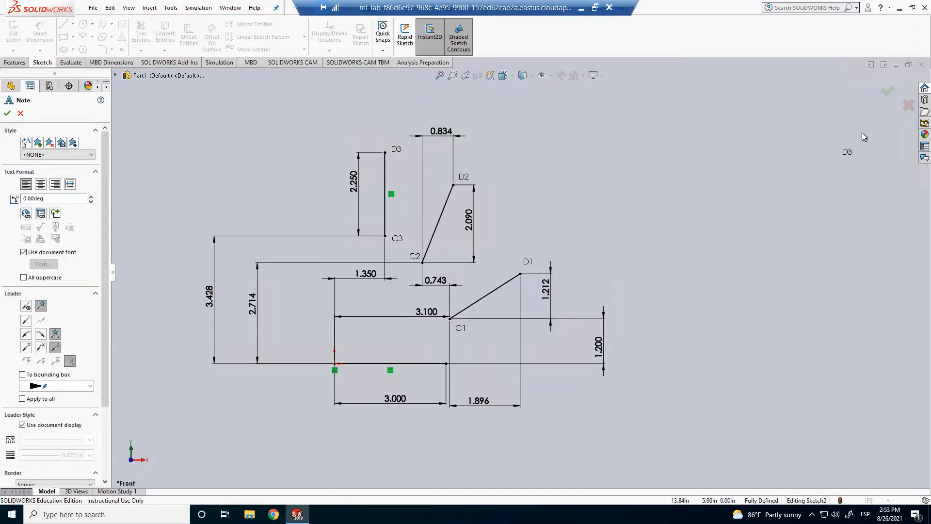
click(880, 92)
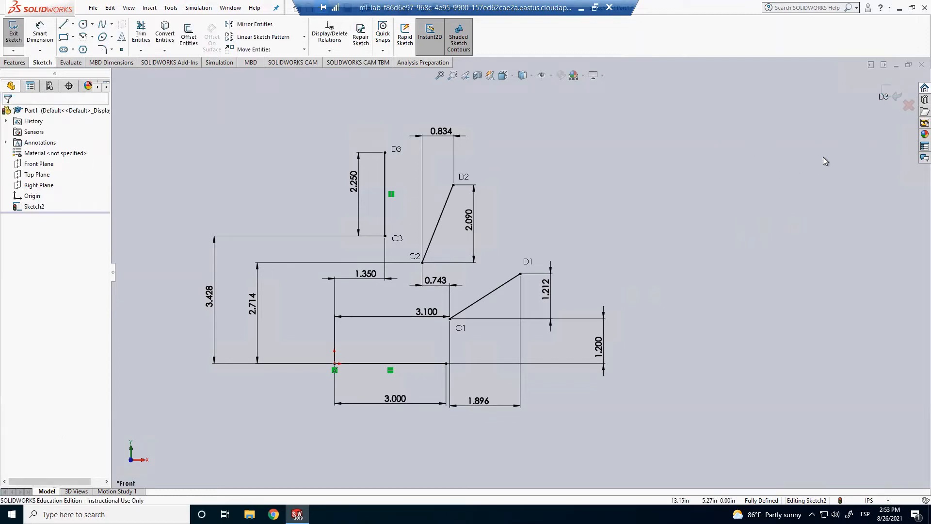
Step: Exit the dimensioned sketch and rename it Base
click(886, 100)
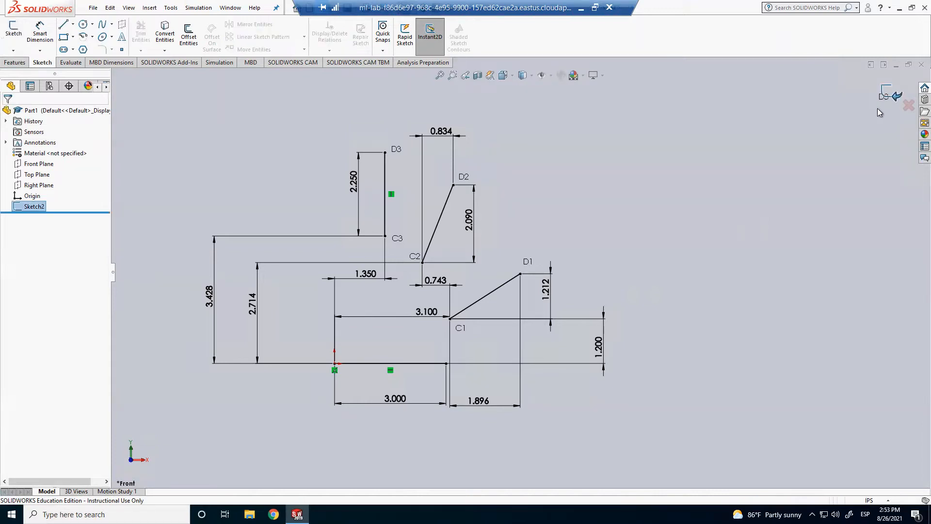
click(795, 171)
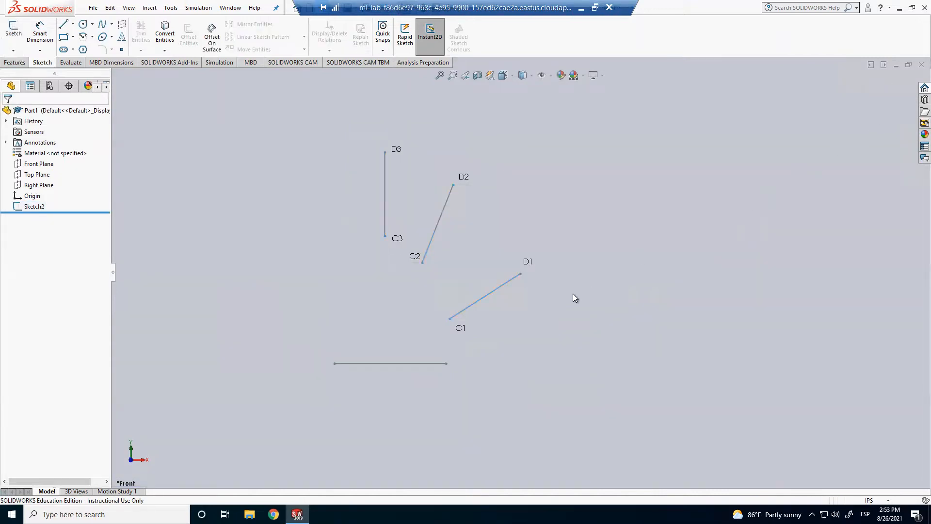
click(35, 209)
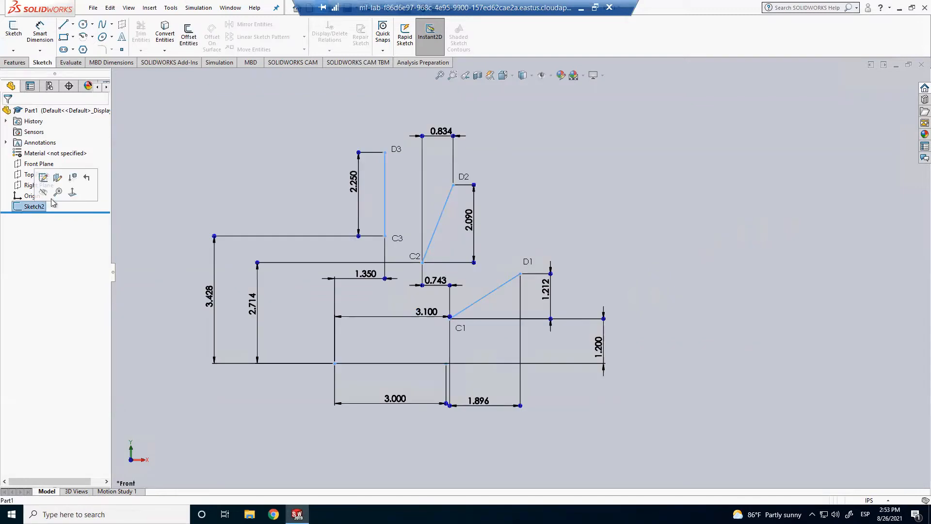
key(F2)
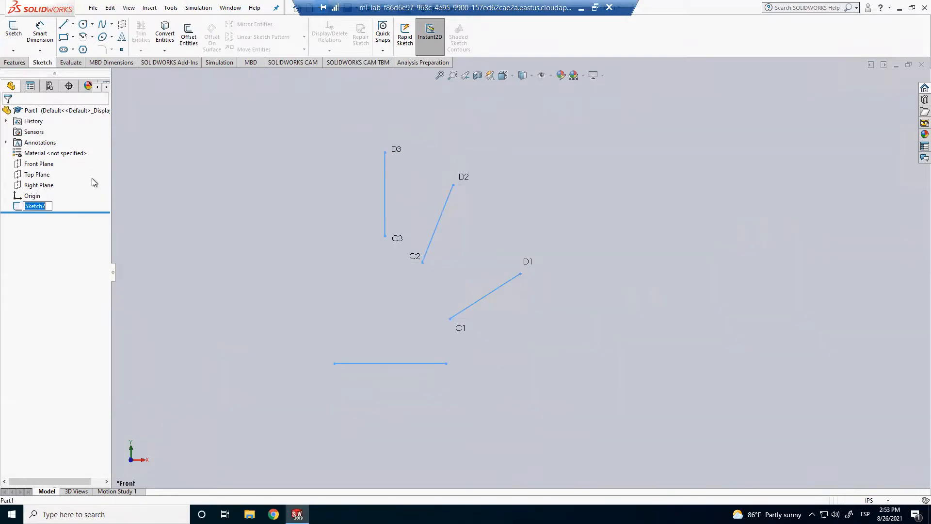
text(Base)
key(Return)
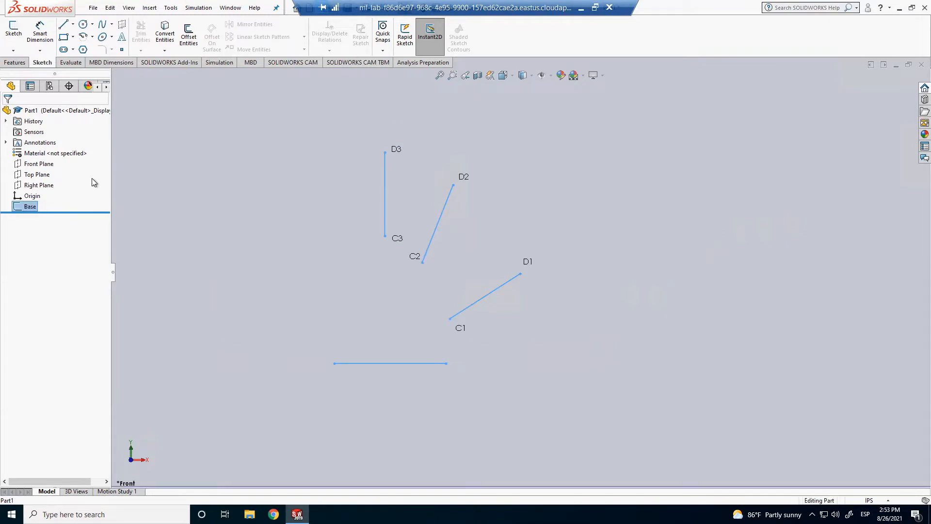
click(557, 190)
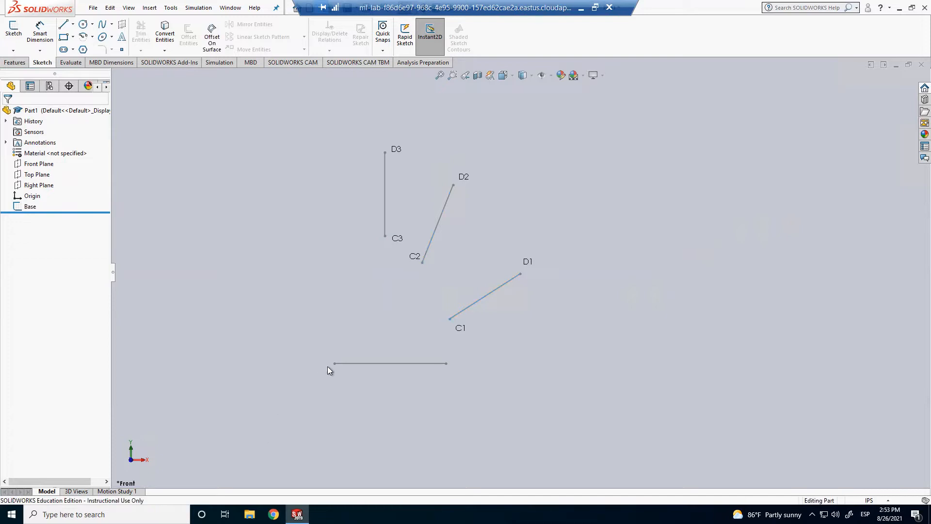
Step: Add notes reading O2 at the ground line's origin endpoint and O4 at its other endpoint
click(149, 8)
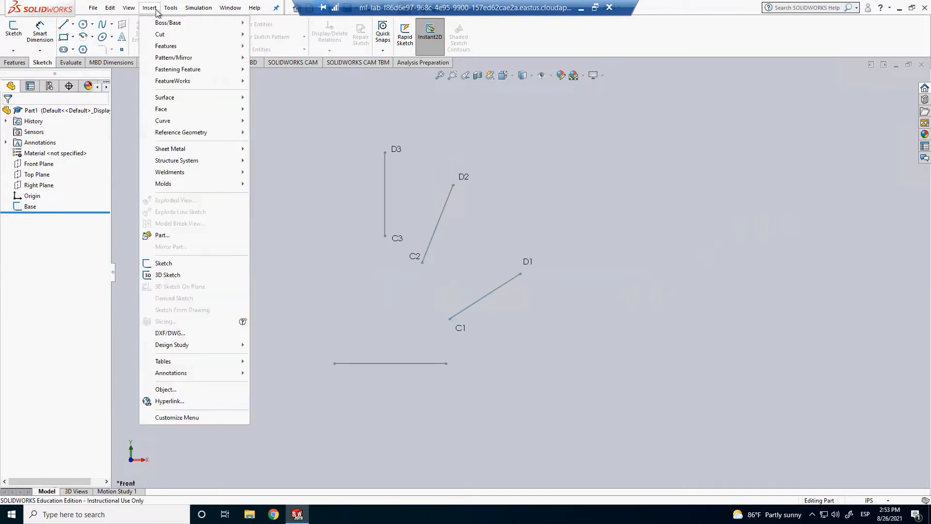
mouse_move(199, 373)
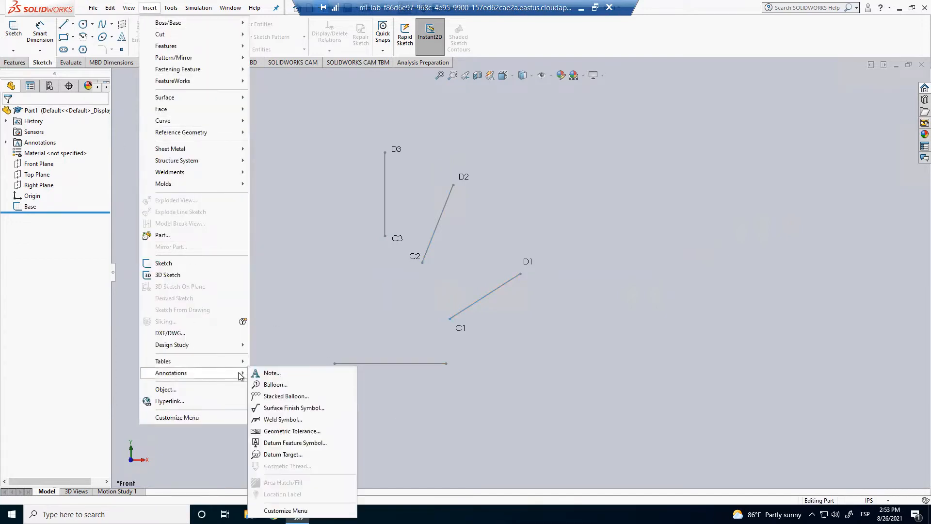
click(287, 373)
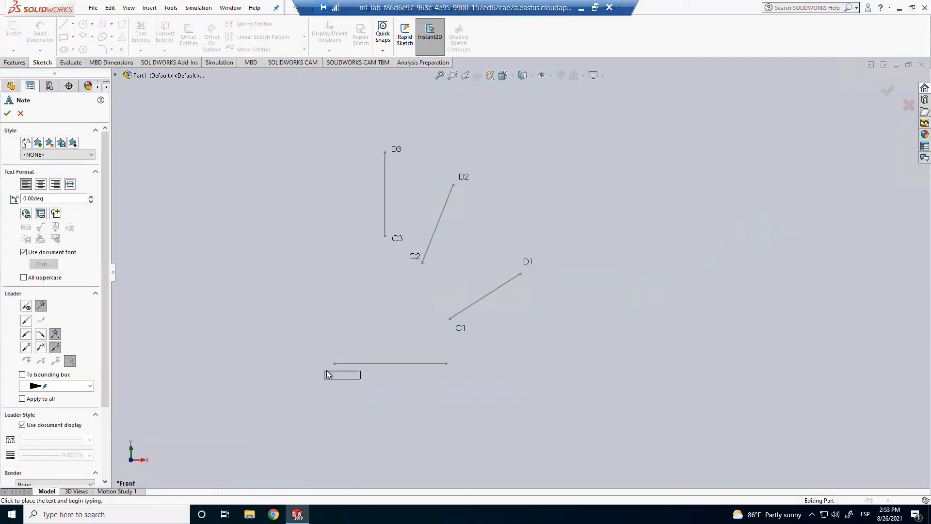
click(326, 373)
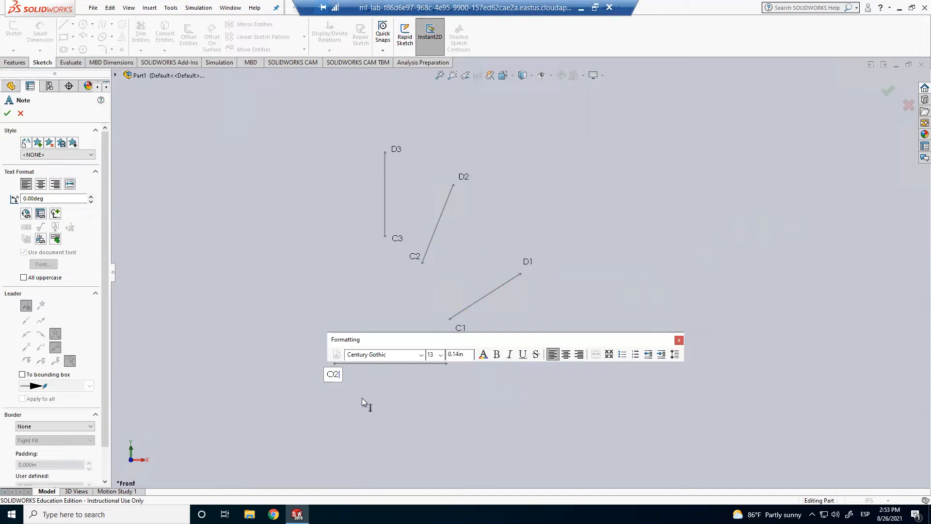
click(439, 377)
click(444, 377)
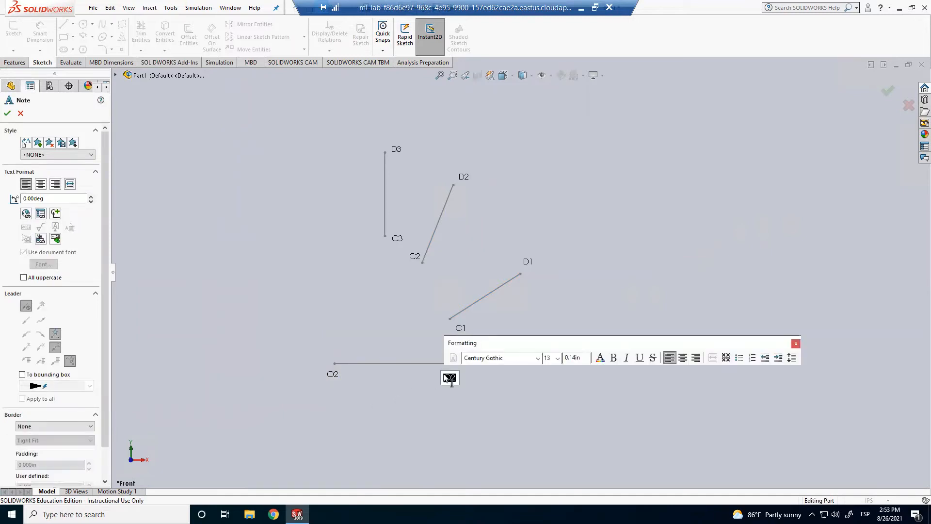
key(BackSpace)
click(516, 411)
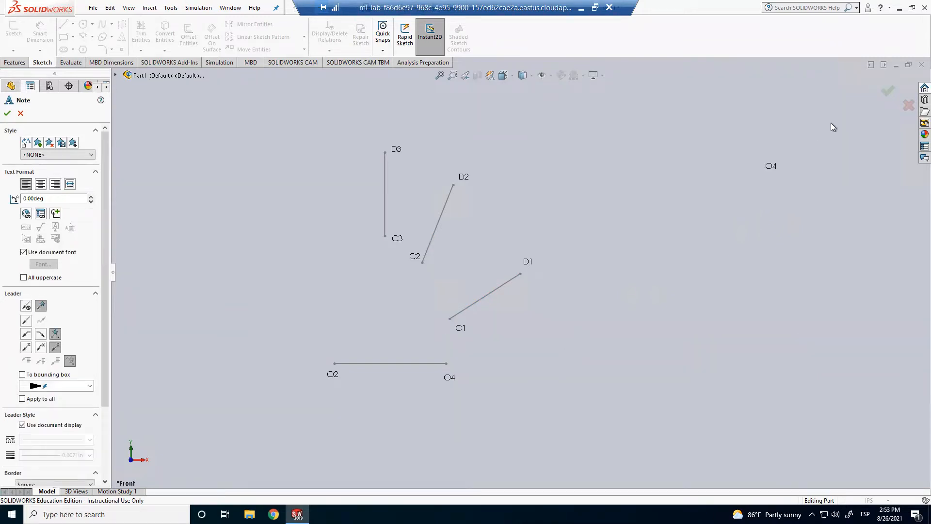
click(7, 113)
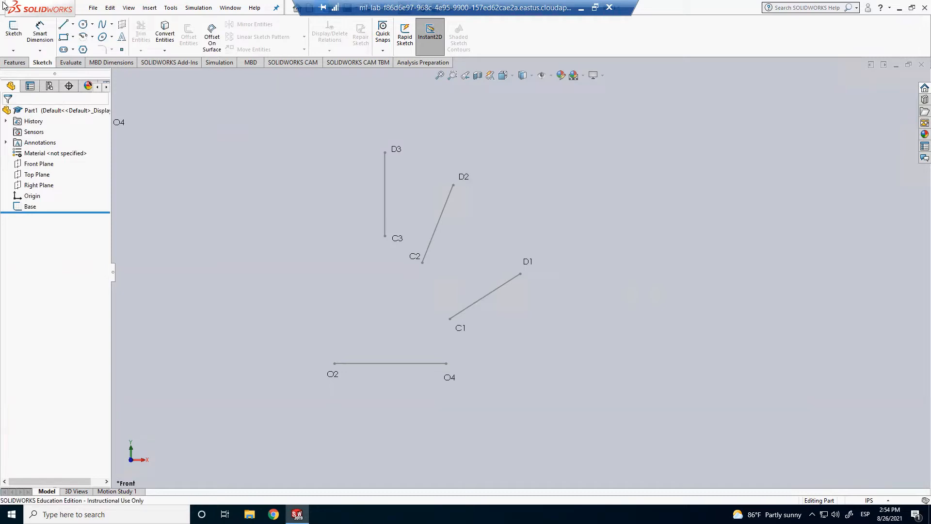
Step: Start a new sketch on the Front Plane and draw connected centerlines from C1 through C2 to C3
click(21, 35)
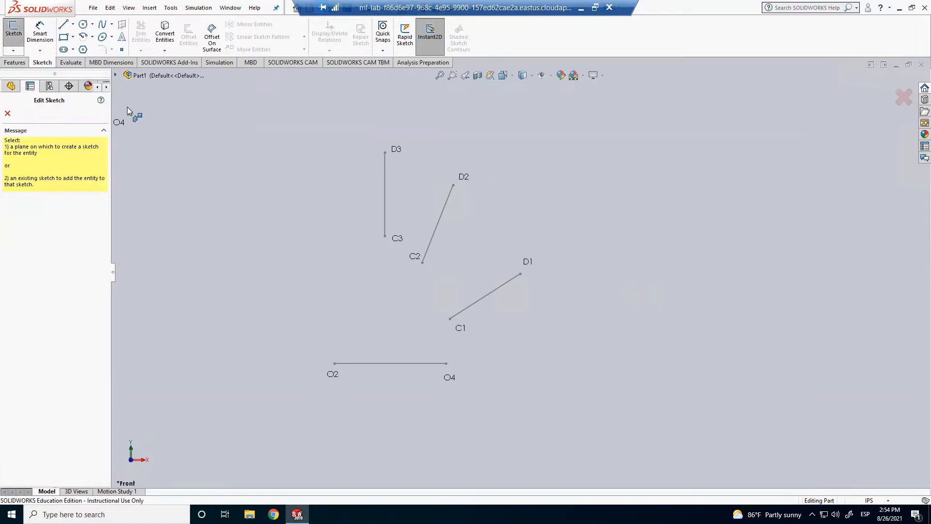
click(116, 75)
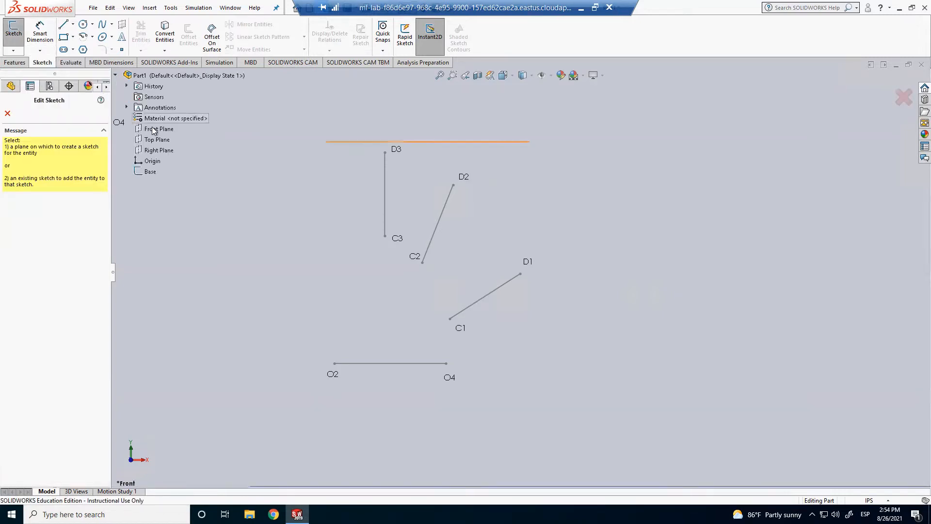
click(153, 129)
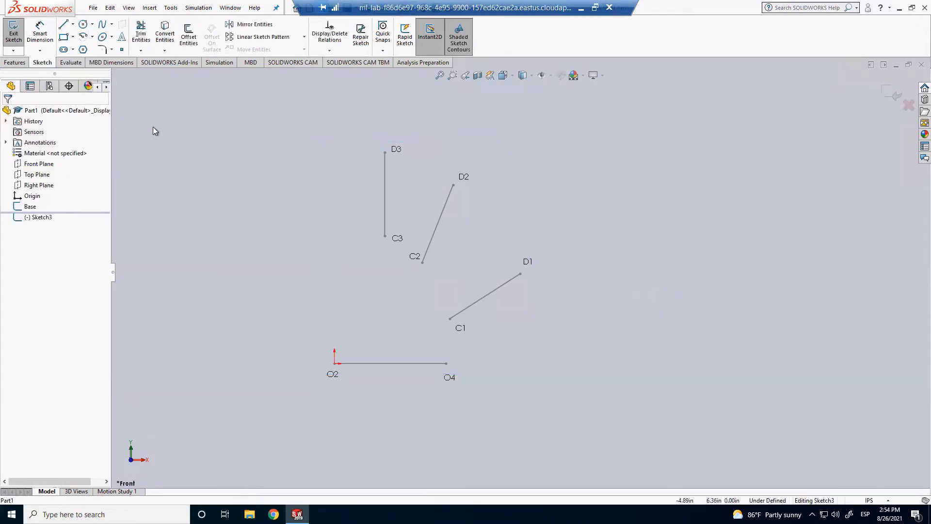
click(73, 27)
click(85, 48)
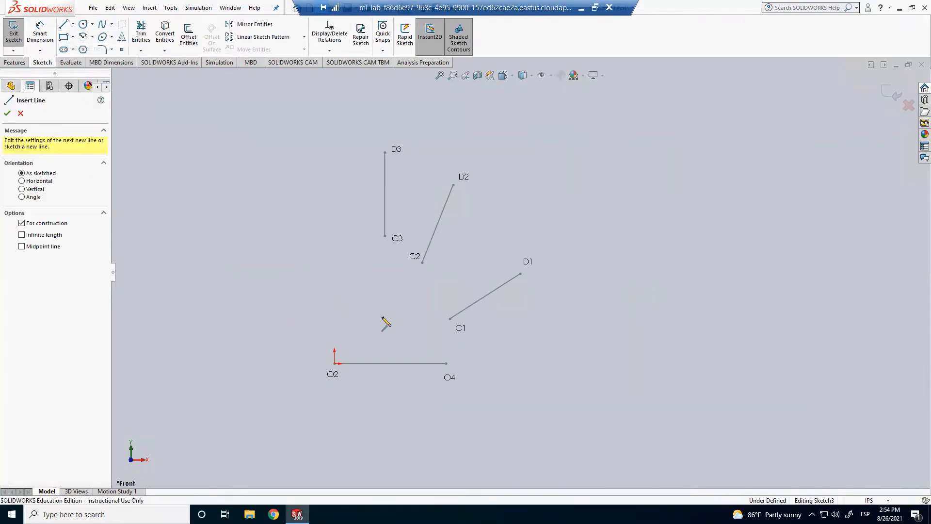
click(450, 319)
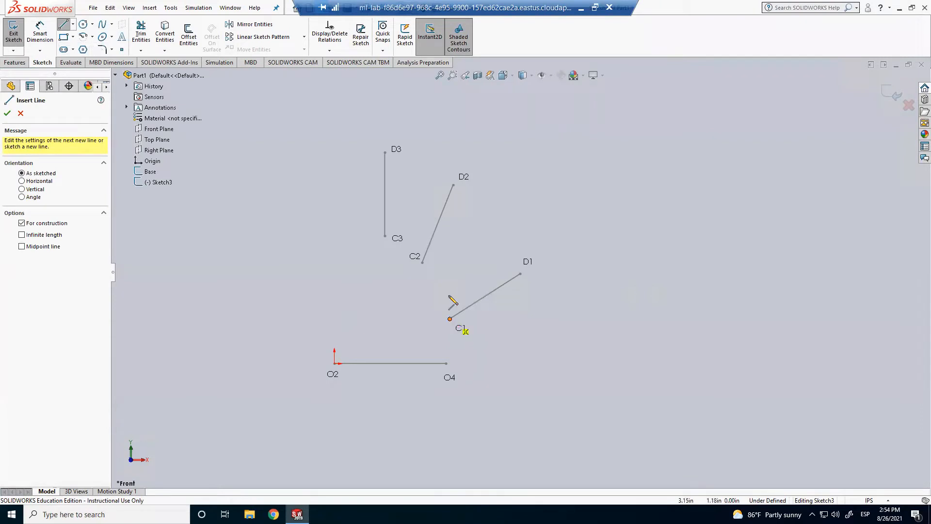
click(422, 263)
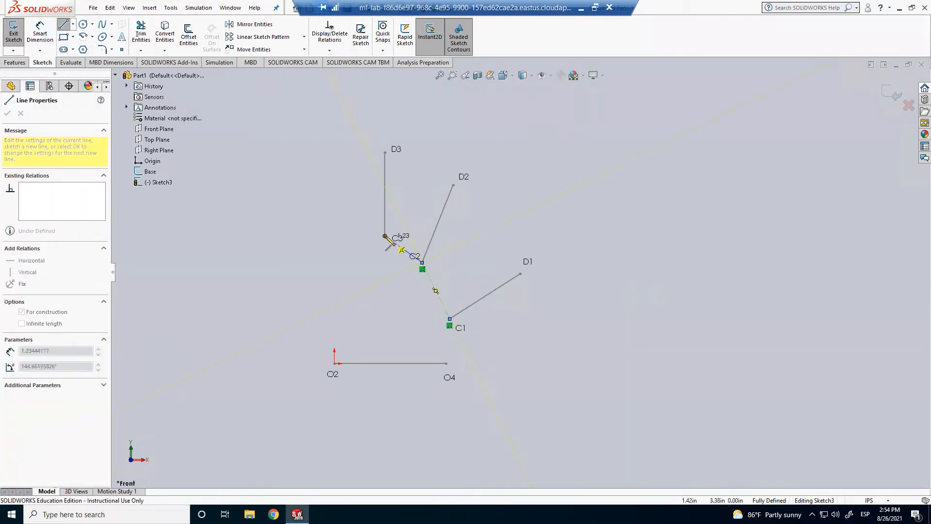
click(385, 236)
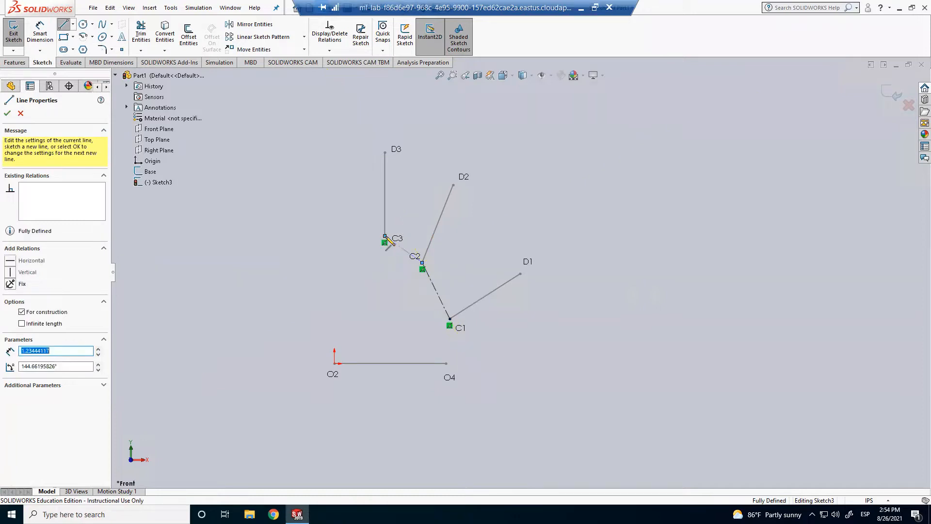
key(Escape)
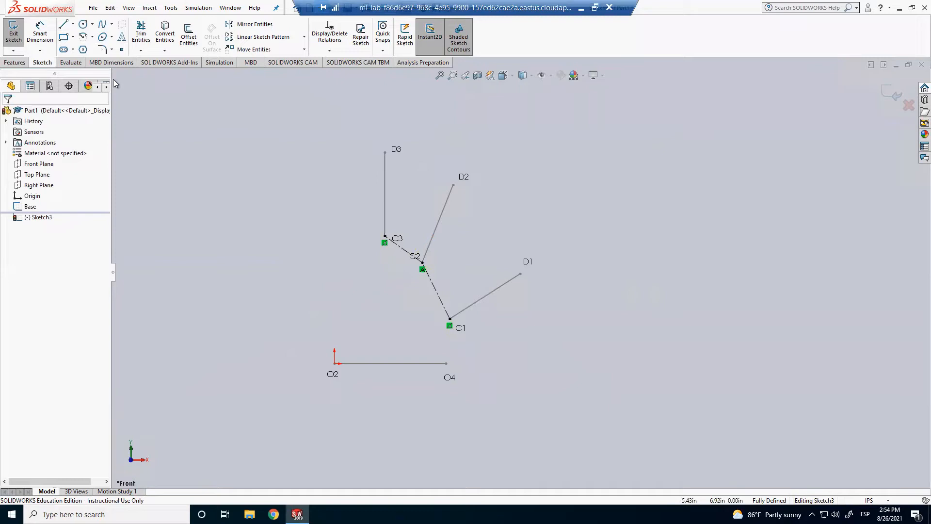
Step: Draw a centerline about 1.54 in long from the midpoint of the C1–C2 line, perpendicular to it, toward the ground line's side
click(73, 25)
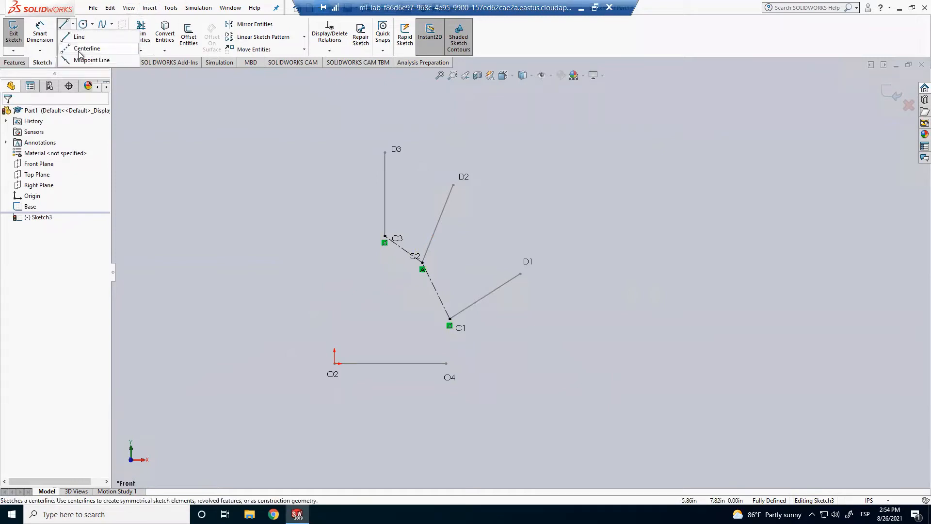
click(79, 49)
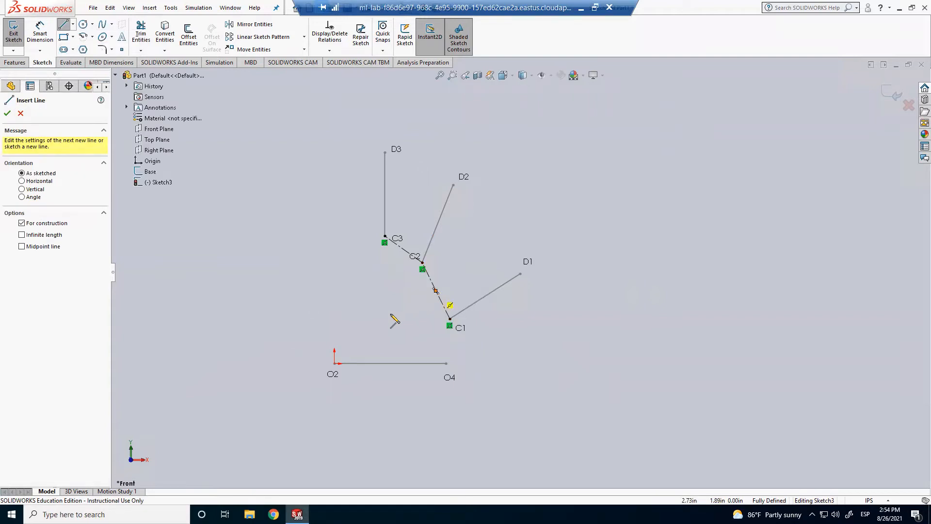
click(436, 291)
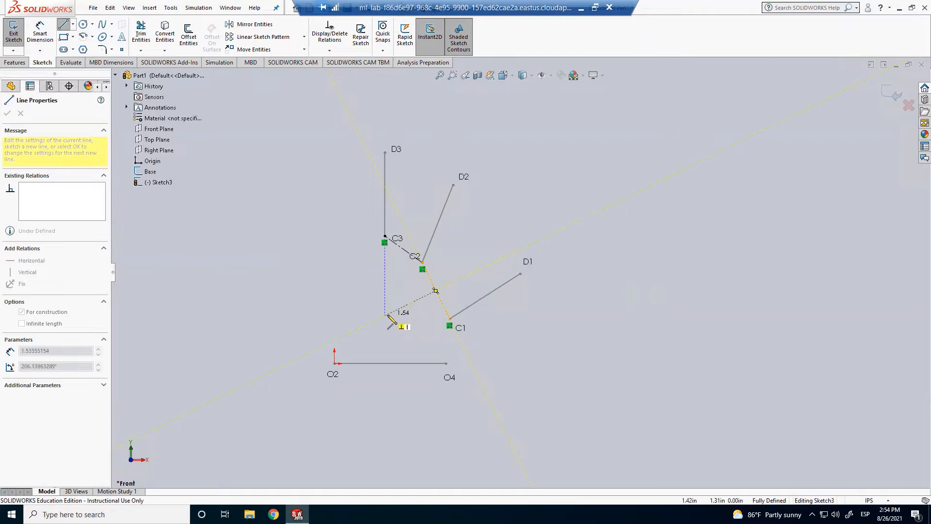
click(385, 316)
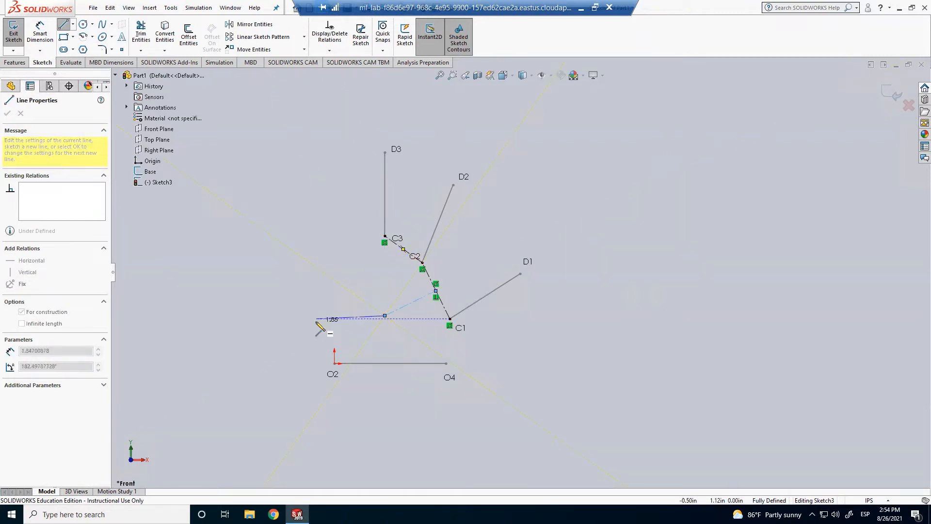
key(Escape)
key(Escape)
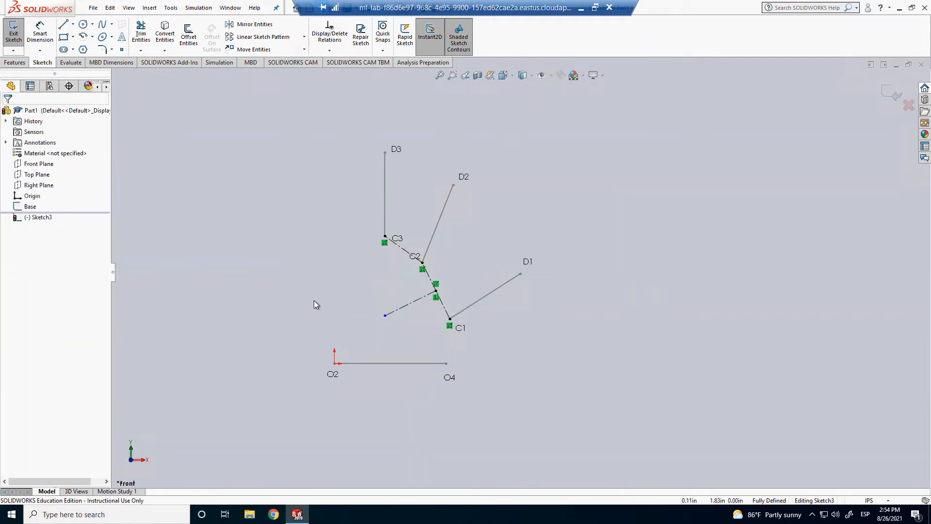
Step: Draw a centerline about 1.02 in long from the midpoint of the C2–C3 line, perpendicular to it, toward the ground line's side
click(74, 25)
click(80, 48)
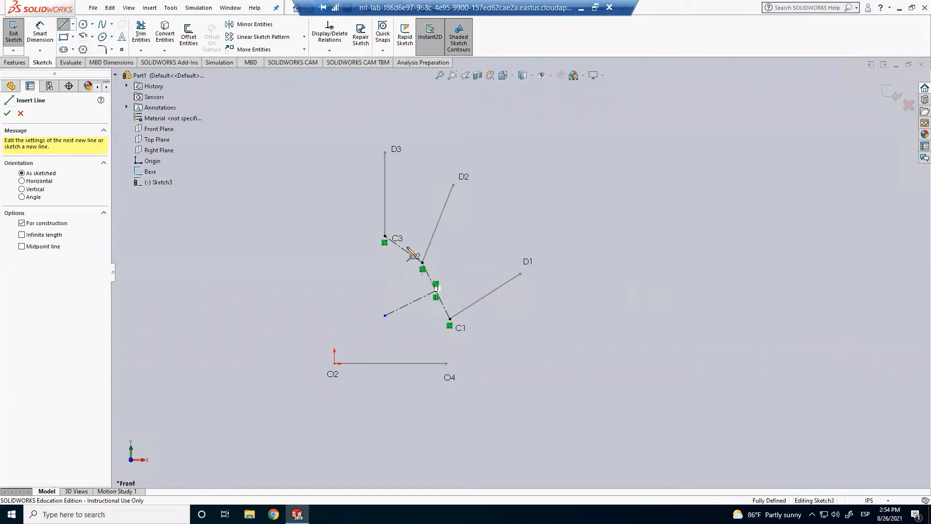
click(385, 285)
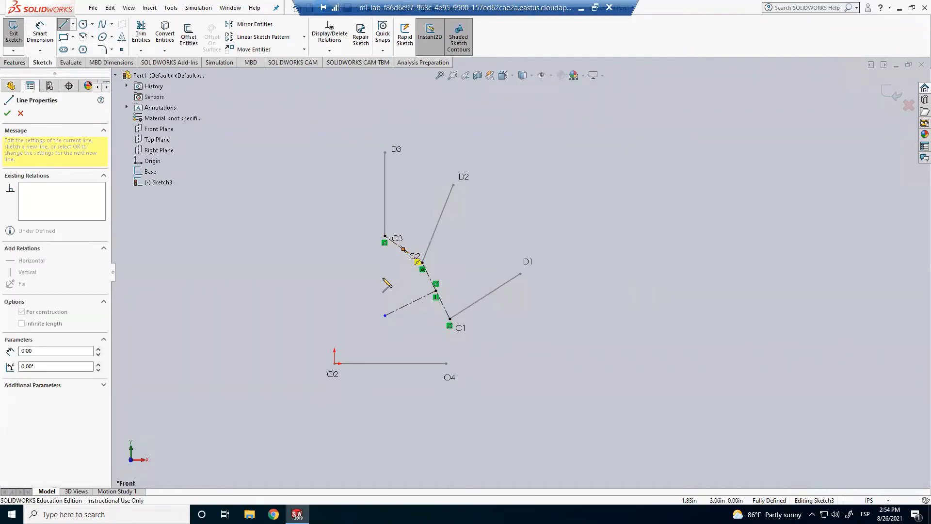
click(383, 280)
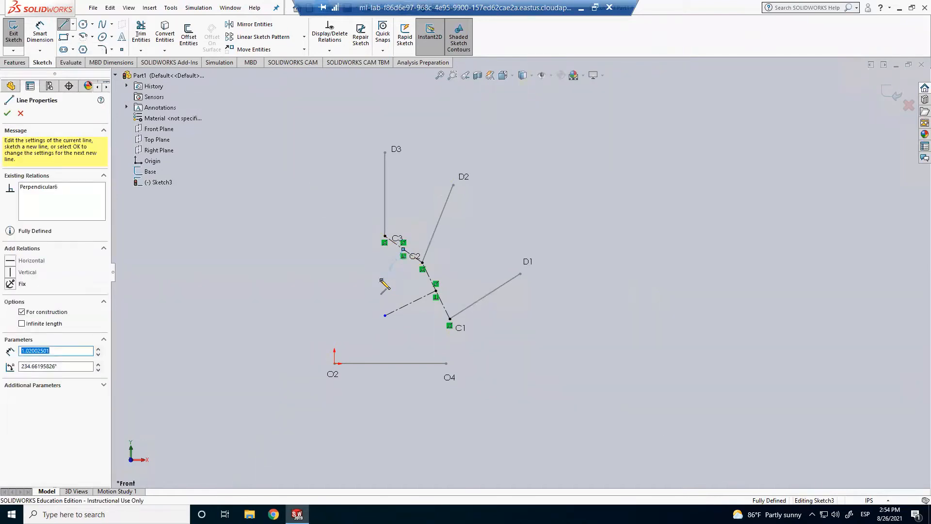
key(Escape)
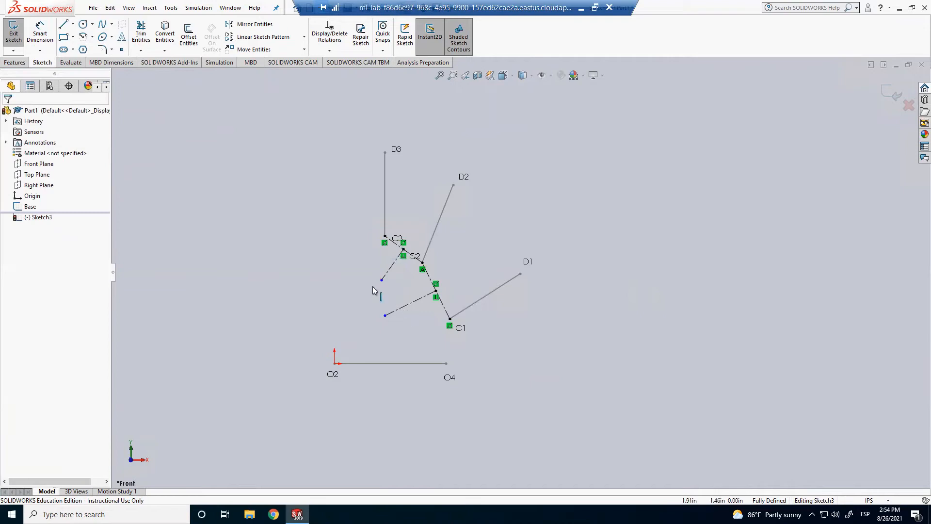
Step: Merge the free endpoints of the C1–C2 and C2–C3 perpendicular bisectors
click(381, 280)
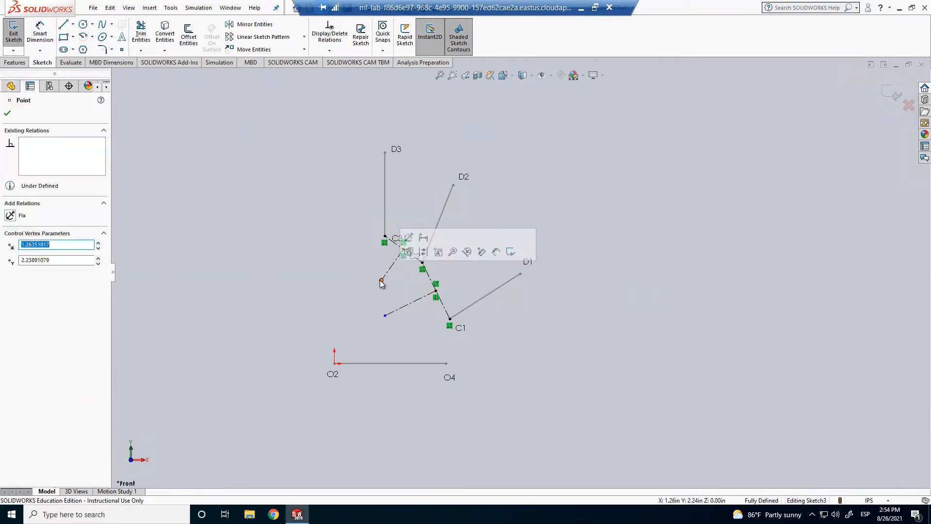
ctrl+click(385, 315)
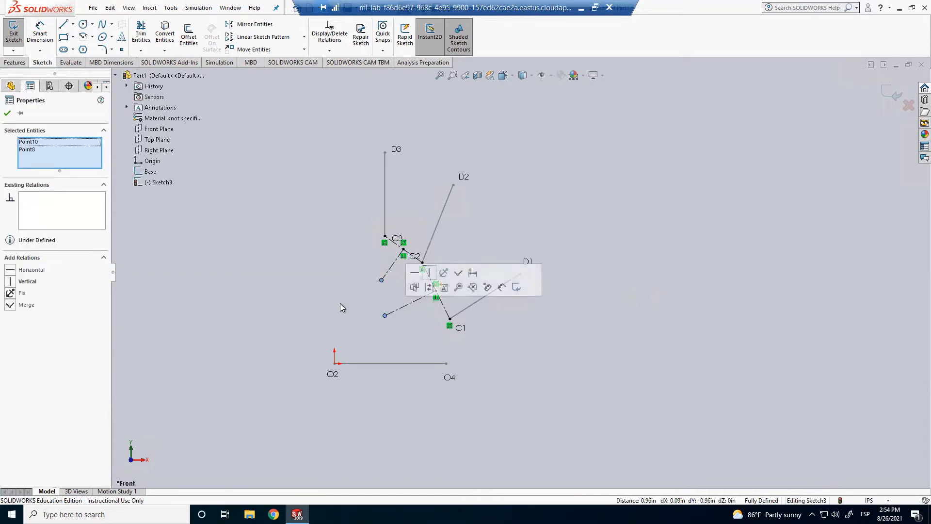
click(13, 305)
click(327, 248)
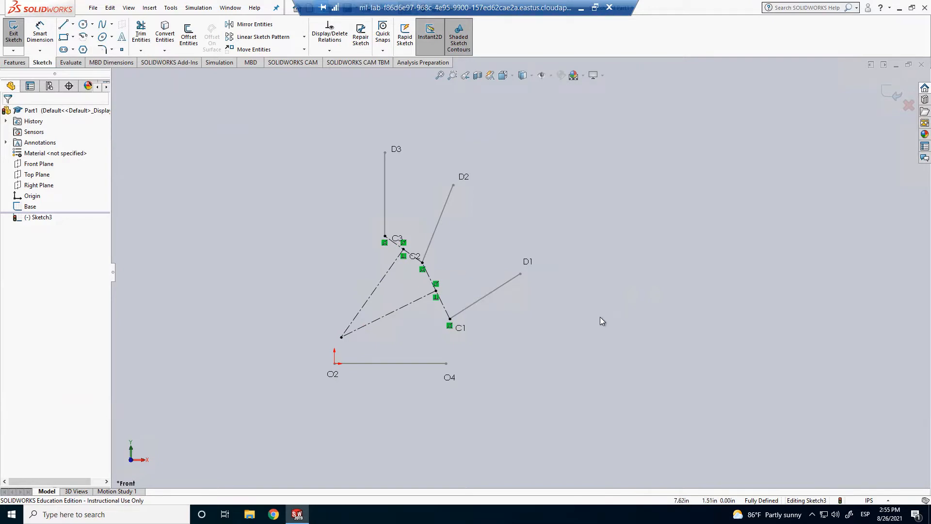
Step: Draw connected centerlines from D1 through D2 to D3
click(73, 24)
click(77, 49)
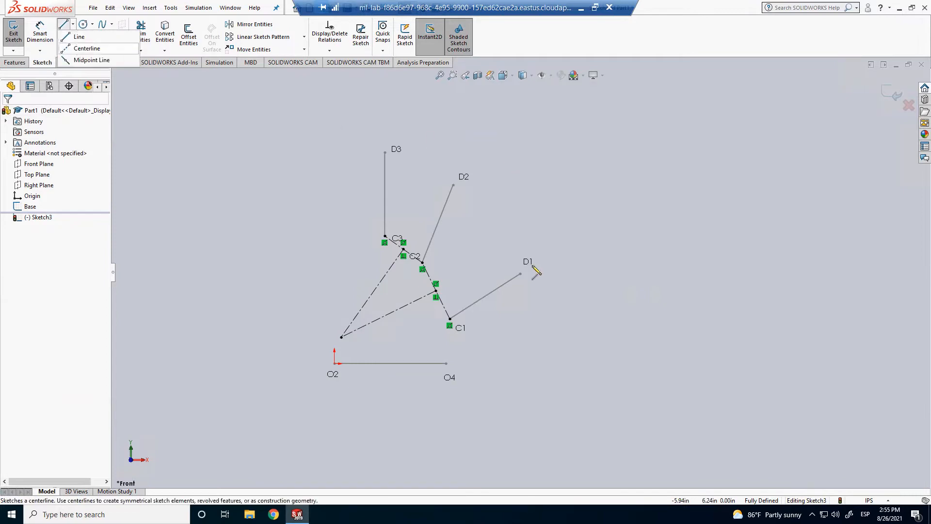
click(521, 274)
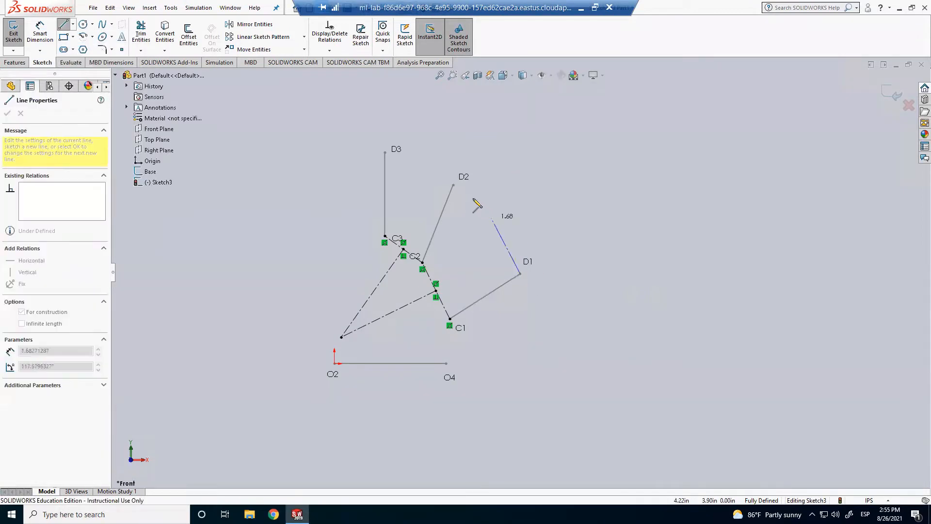
click(453, 185)
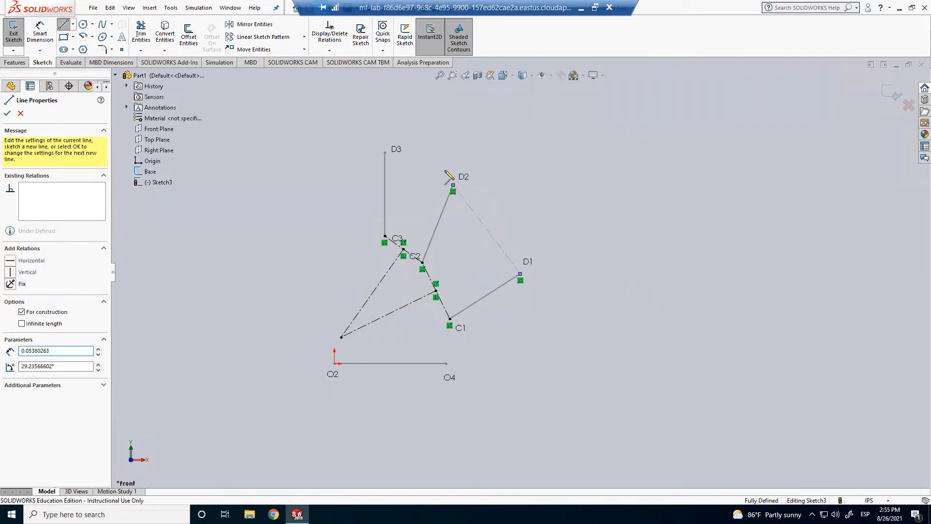
click(385, 152)
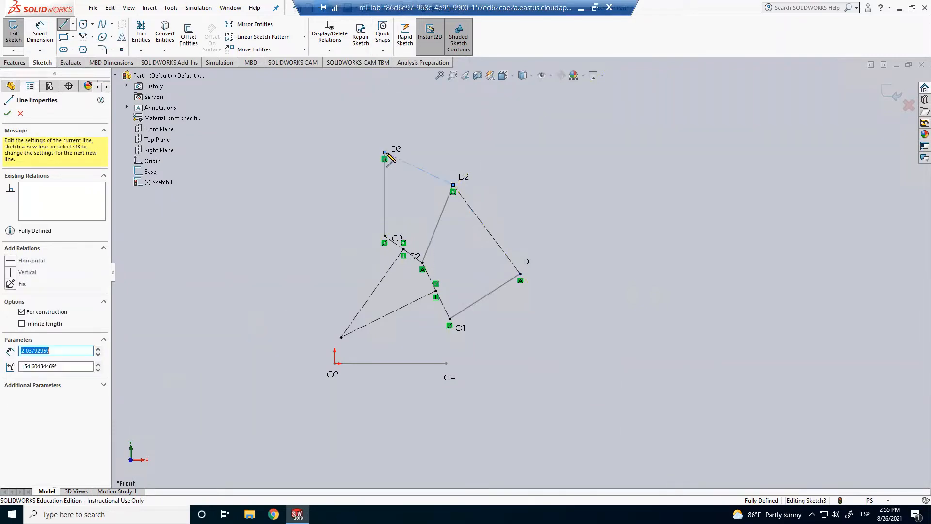
key(Escape)
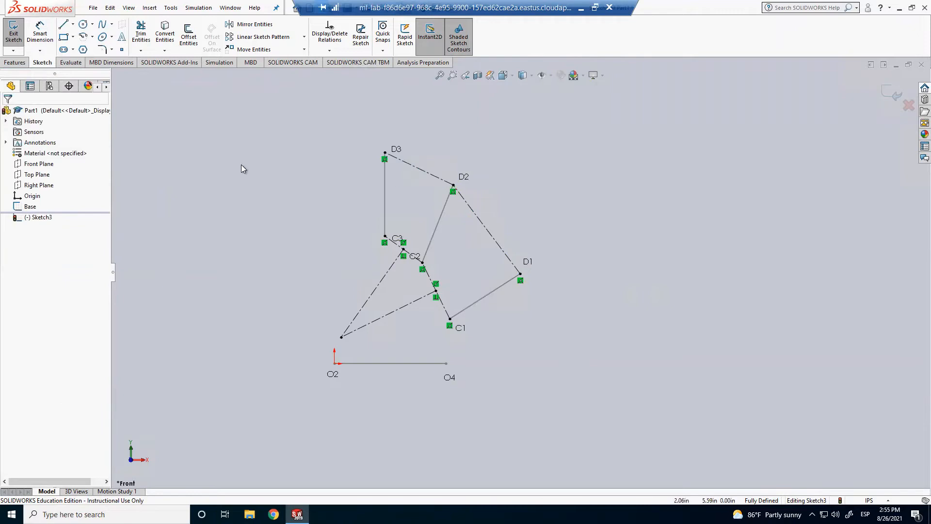
Step: Draw a centerline about 0.83 in long from the midpoint of the D1–D2 line, perpendicular to it, toward C2
click(73, 24)
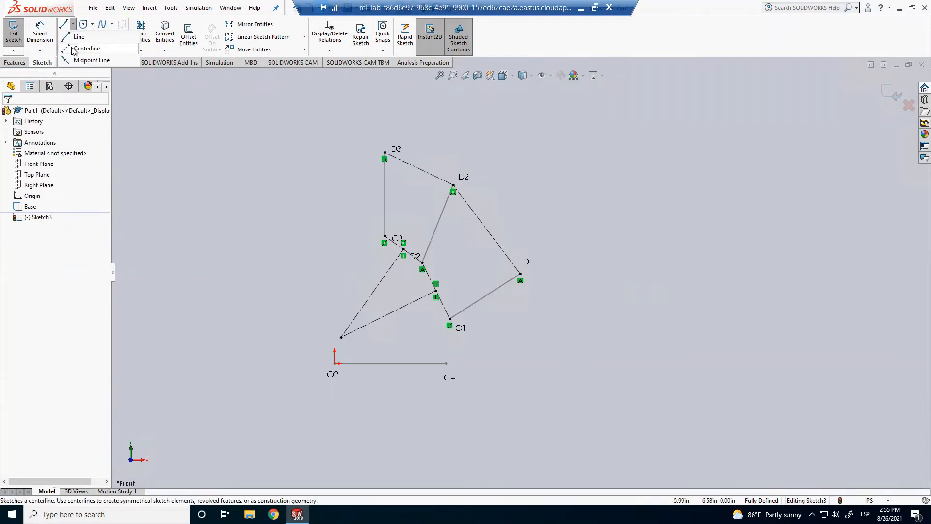
click(487, 229)
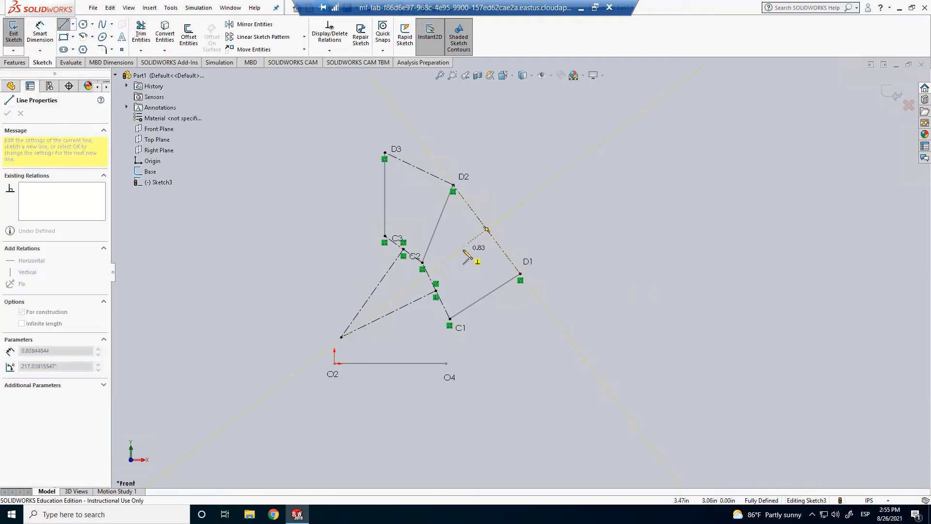
click(462, 248)
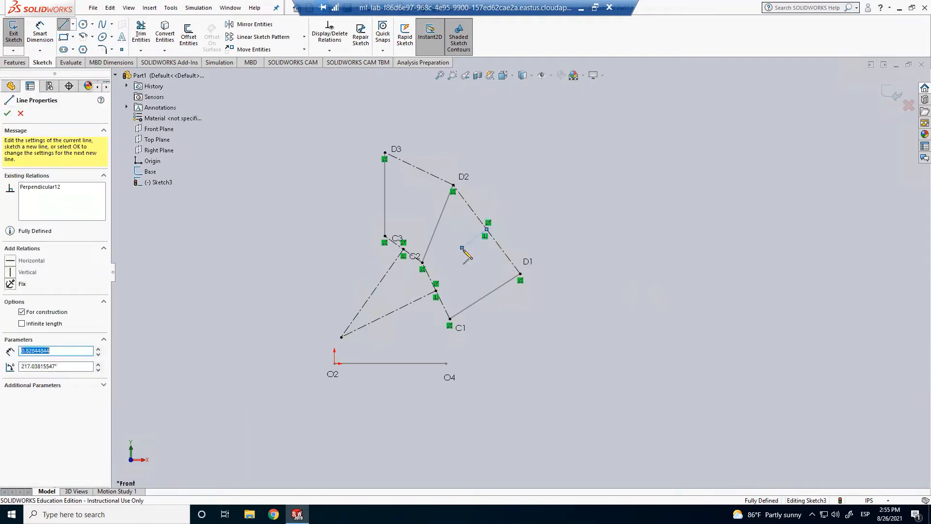
key(Escape)
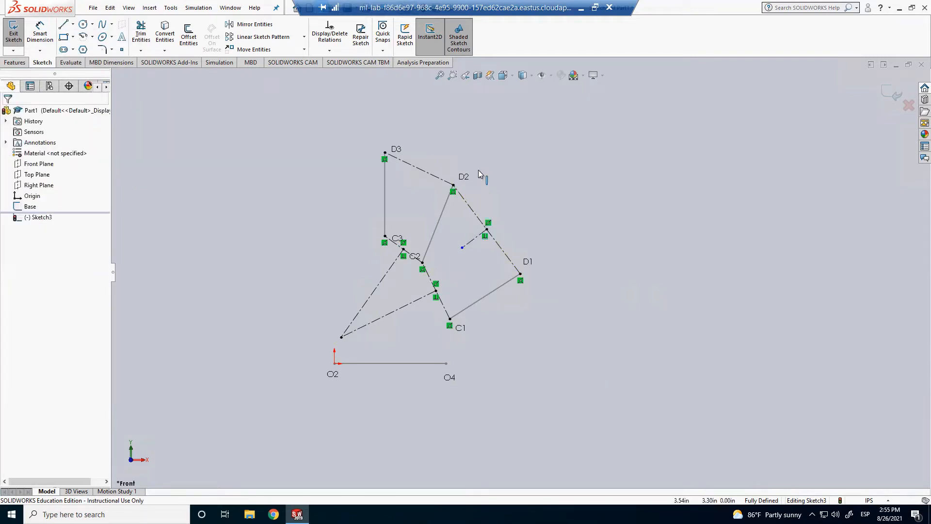
Step: Draw a centerline about 0.64 in long from the midpoint of the D2–D3 line, perpendicular to it, toward C3
click(73, 24)
click(80, 46)
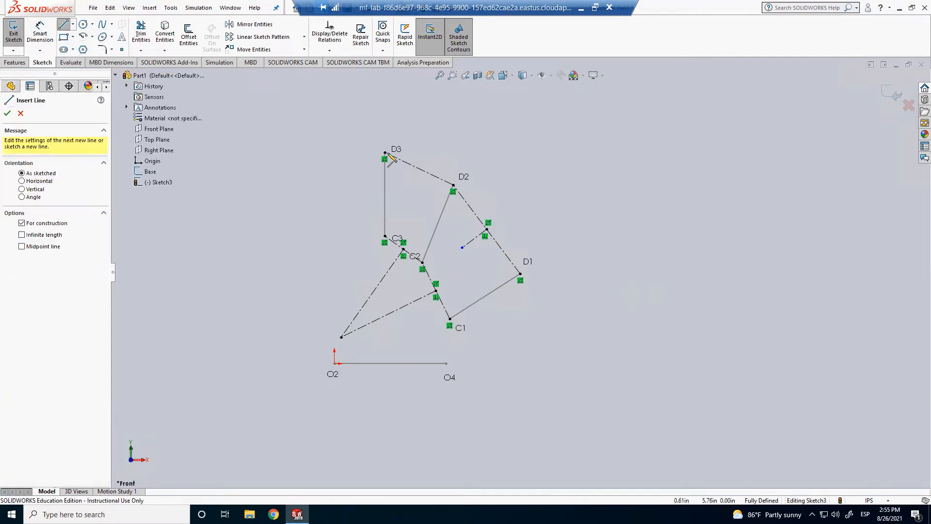
click(418, 168)
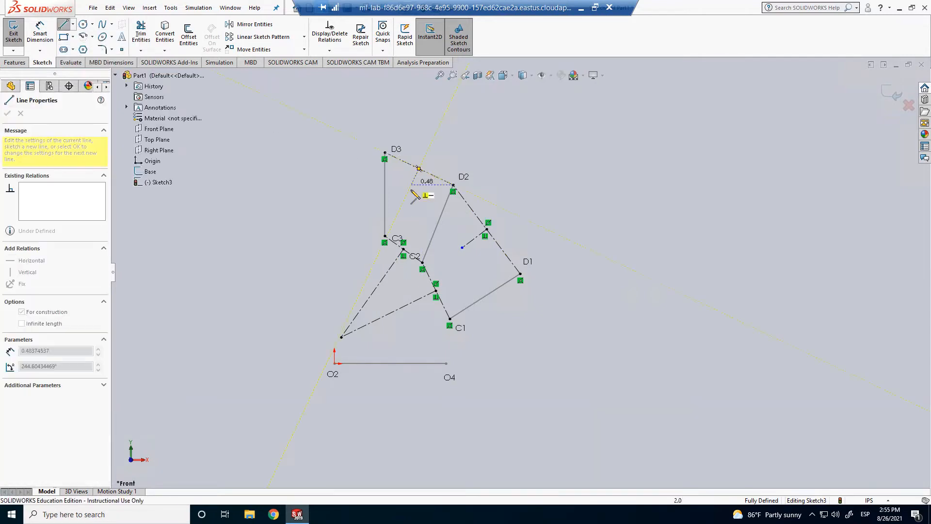
click(409, 191)
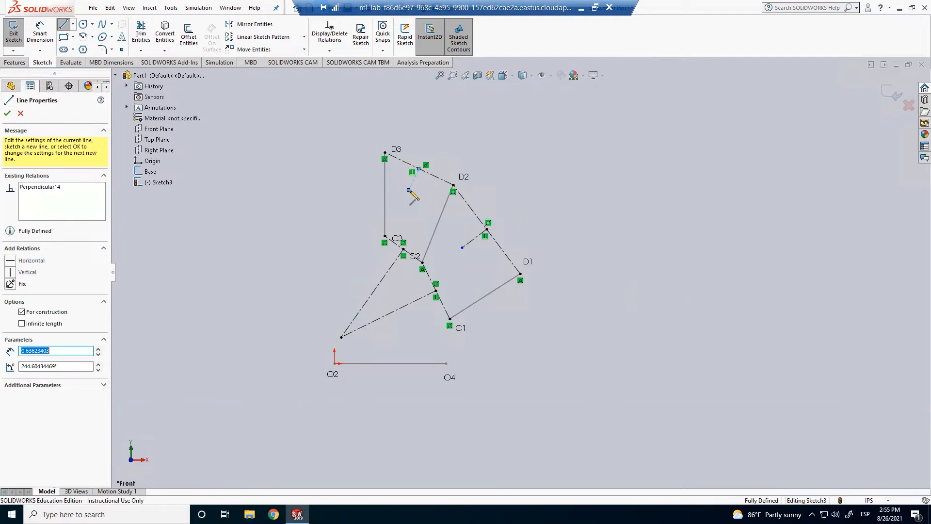
key(Escape)
Step: Merge the free endpoints of the D1–D2 and D2–D3 perpendicular bisectors and exit the sketch
click(408, 190)
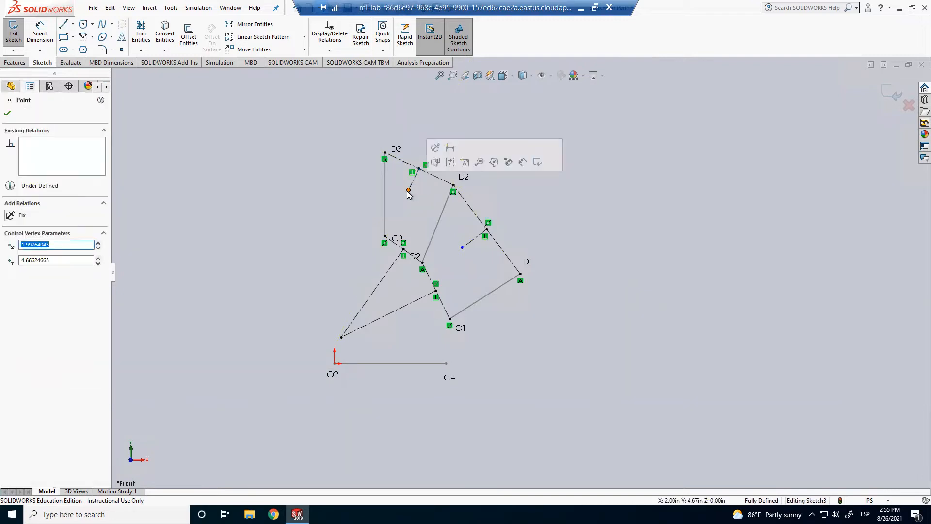
ctrl+click(462, 247)
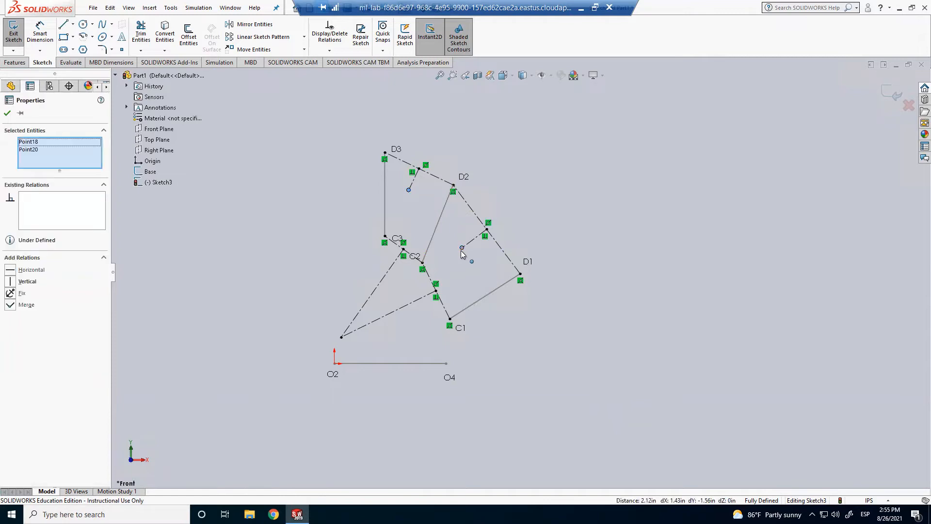
click(532, 208)
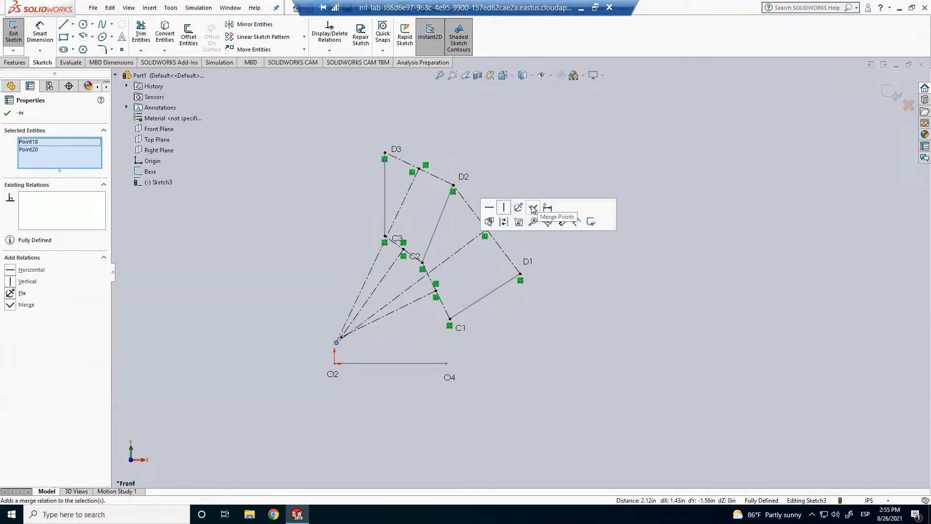
click(388, 333)
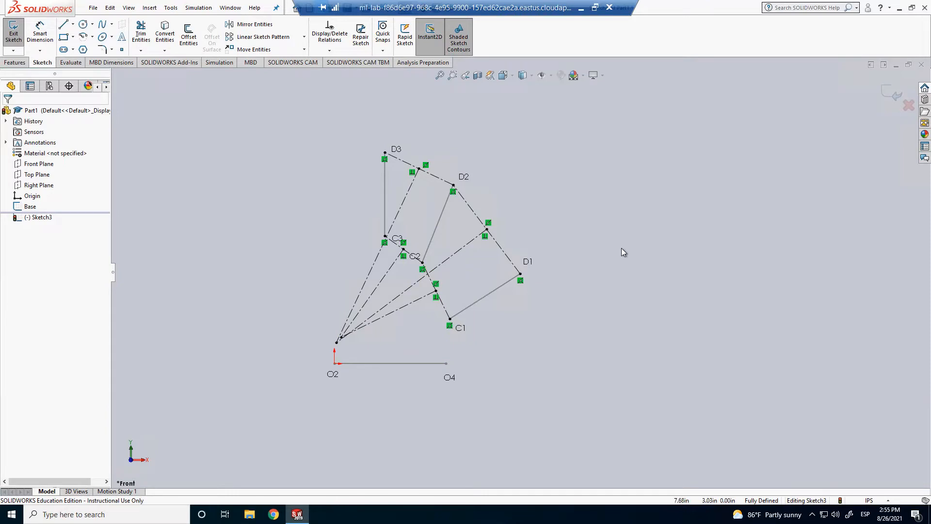
click(887, 94)
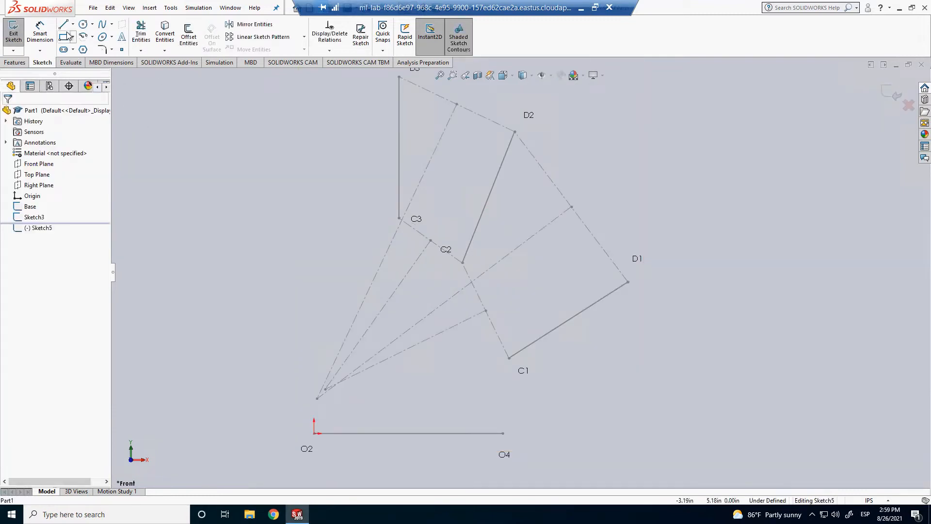
Step: Draw connected solid lines from the C bisectors' intersection through C1 and D1 to the D bisectors' intersection
click(63, 25)
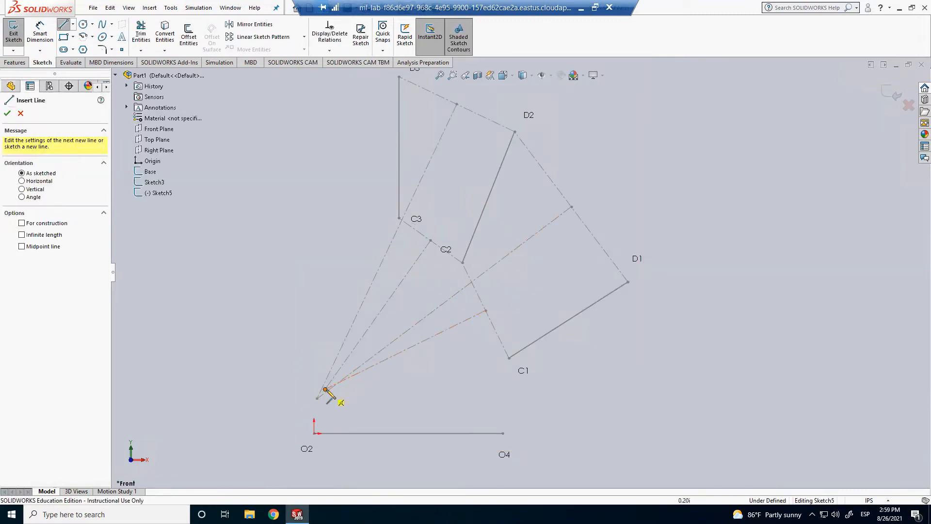
click(325, 389)
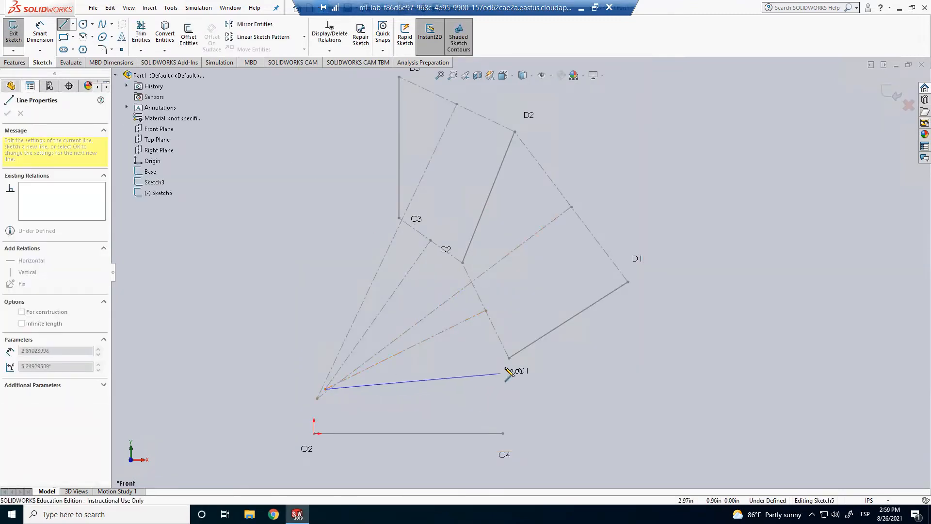
click(509, 358)
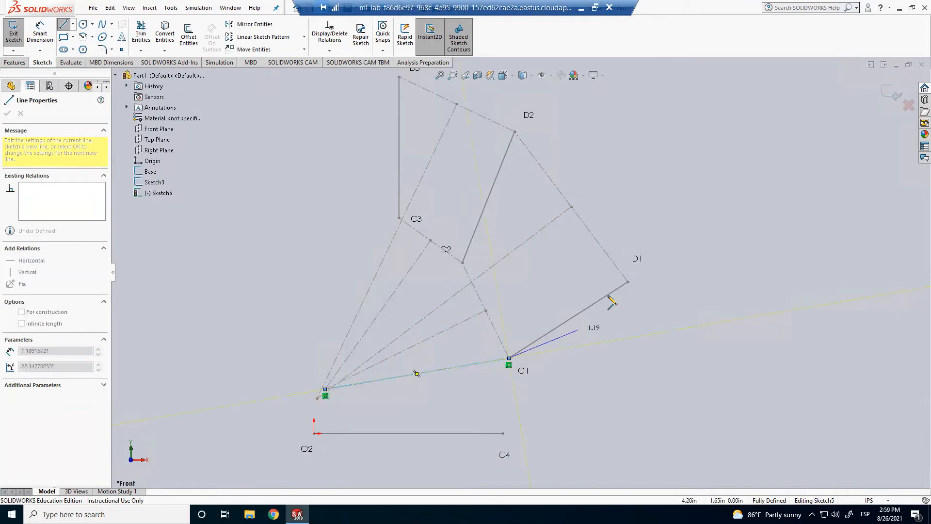
click(628, 282)
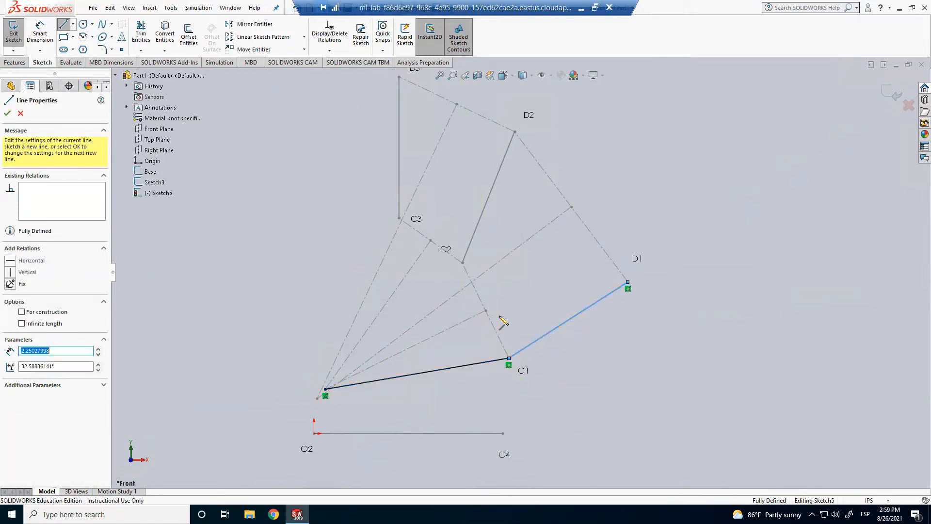
click(317, 398)
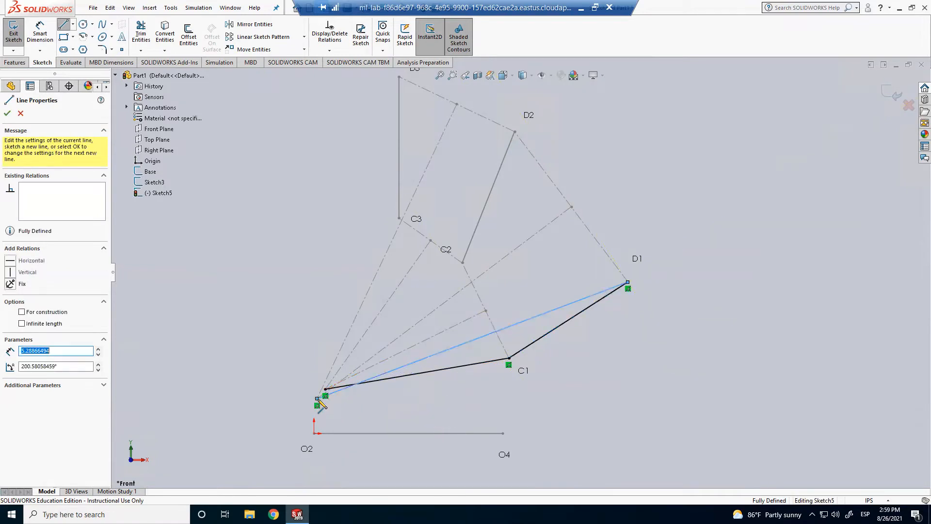
key(Escape)
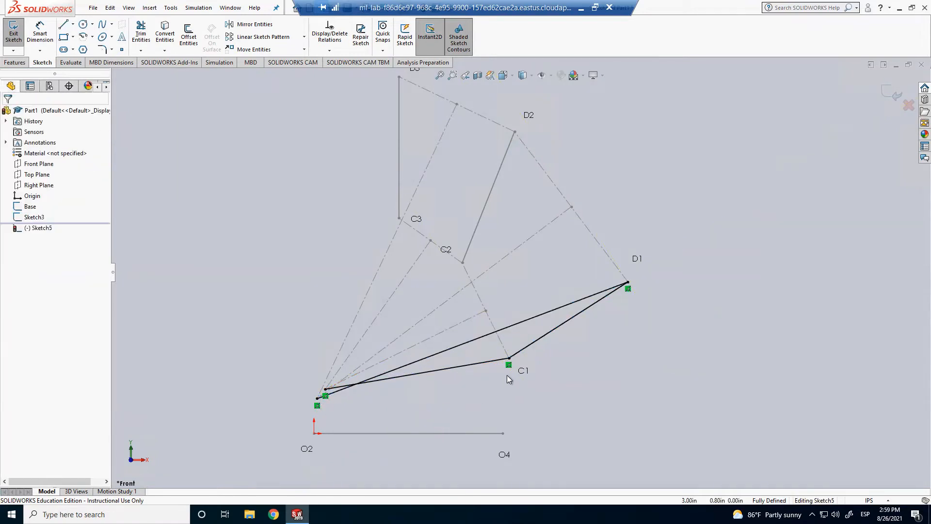
Step: Delete the coincident relations at C1 and D1, and dimension the length of the line from the C bisectors' intersection to C1
click(509, 364)
key(Delete)
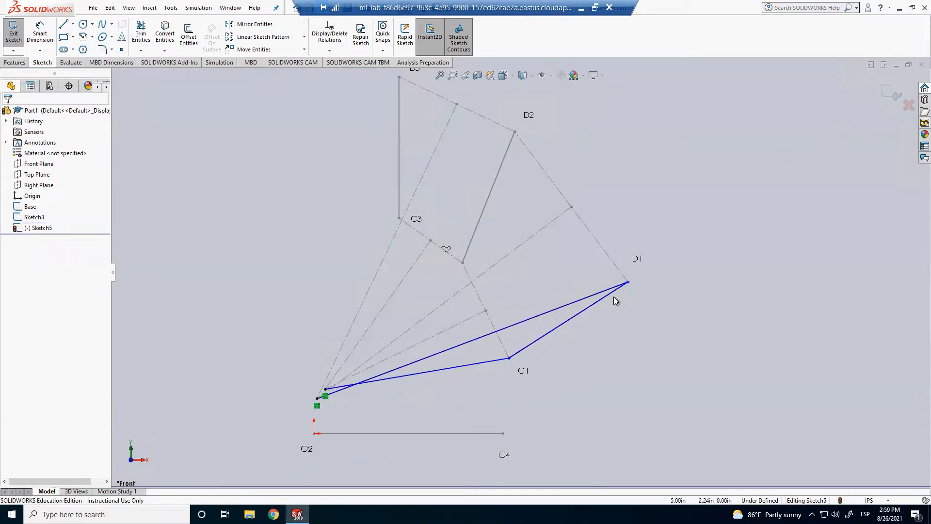
click(40, 35)
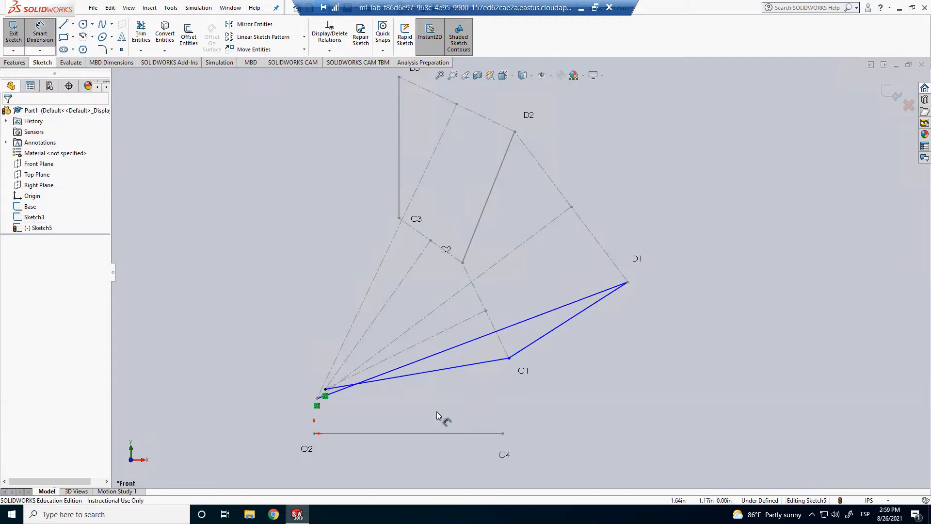
click(437, 372)
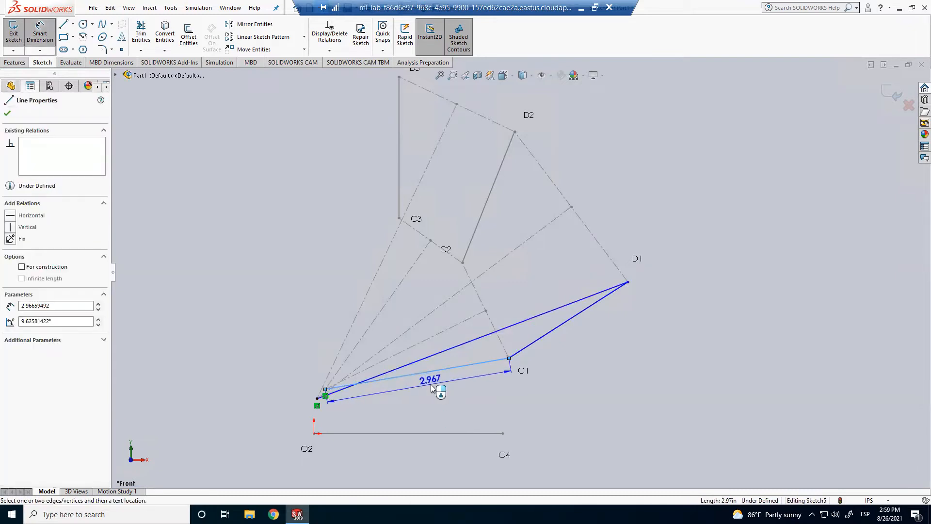
click(431, 391)
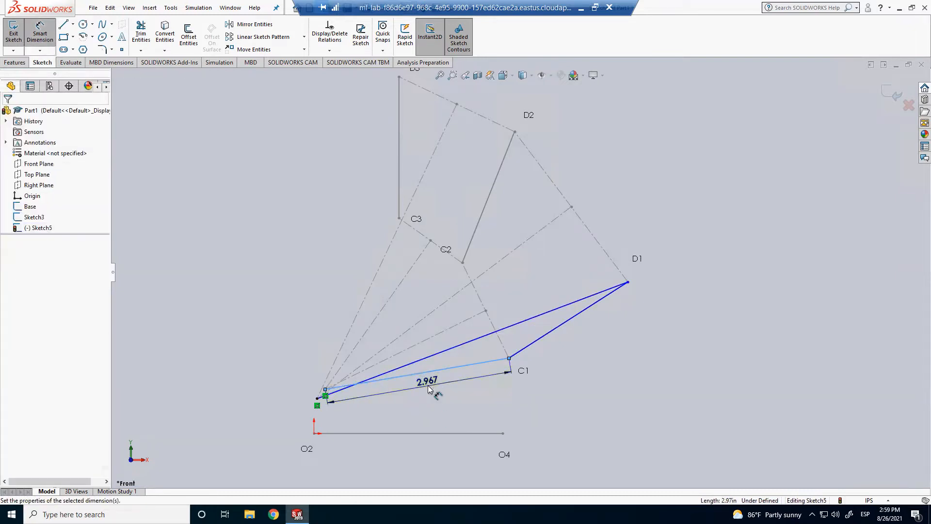
key(Return)
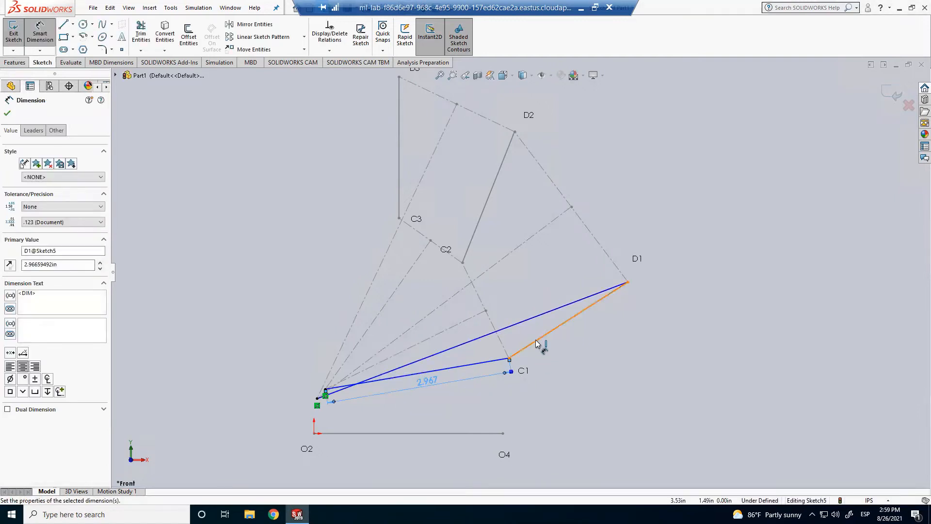
Step: Dimension the lengths of the C1–D1 line and the line from D1 to the D bisectors' intersection
click(546, 340)
click(553, 345)
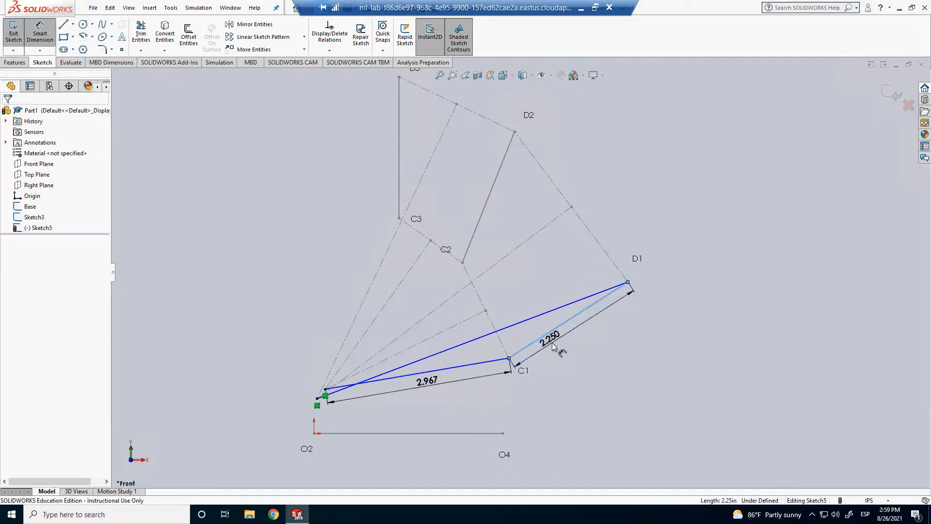
key(Return)
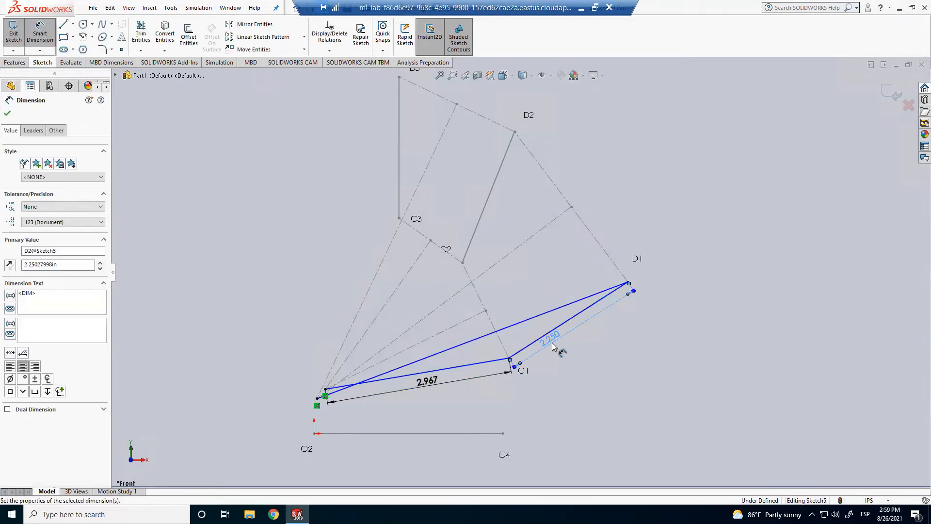
click(524, 321)
click(511, 314)
key(Return)
key(Escape)
key(Escape)
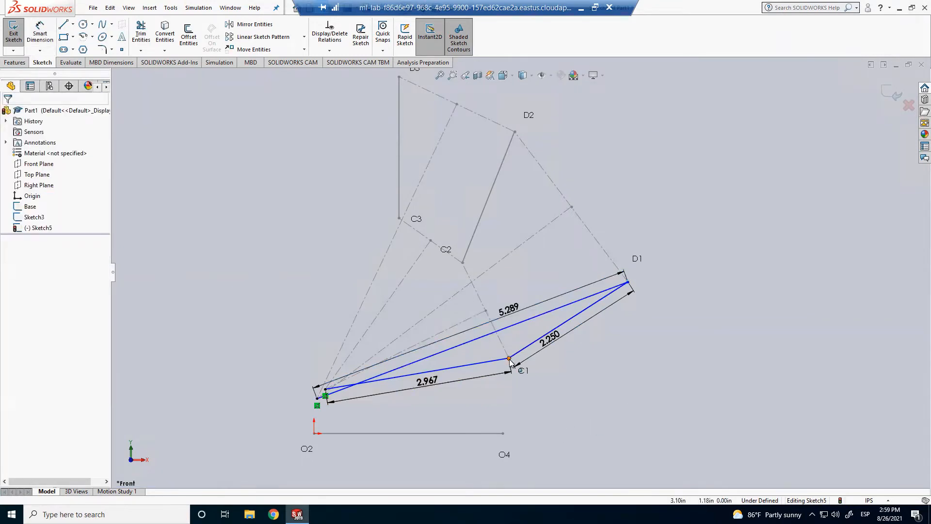
Step: Test the linkage's motion by moving its C1 joint to C2 and back to C1
mouse_move(509, 361)
mouse_down()
mouse_move(492, 305)
mouse_move(463, 265)
mouse_up()
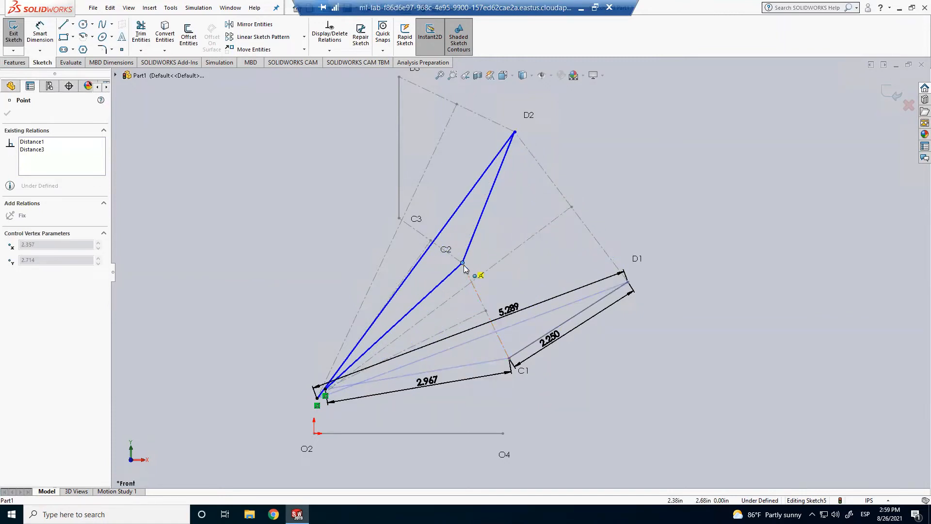
mouse_move(464, 267)
mouse_down()
mouse_move(401, 218)
mouse_move(448, 249)
mouse_move(507, 362)
mouse_move(409, 249)
mouse_move(485, 323)
mouse_up()
drag(504, 357, 514, 363)
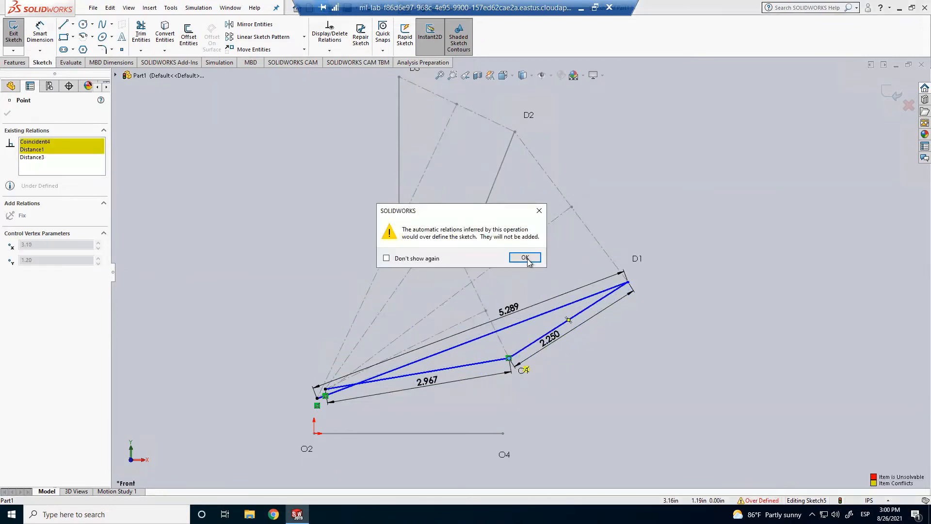
click(525, 258)
click(392, 411)
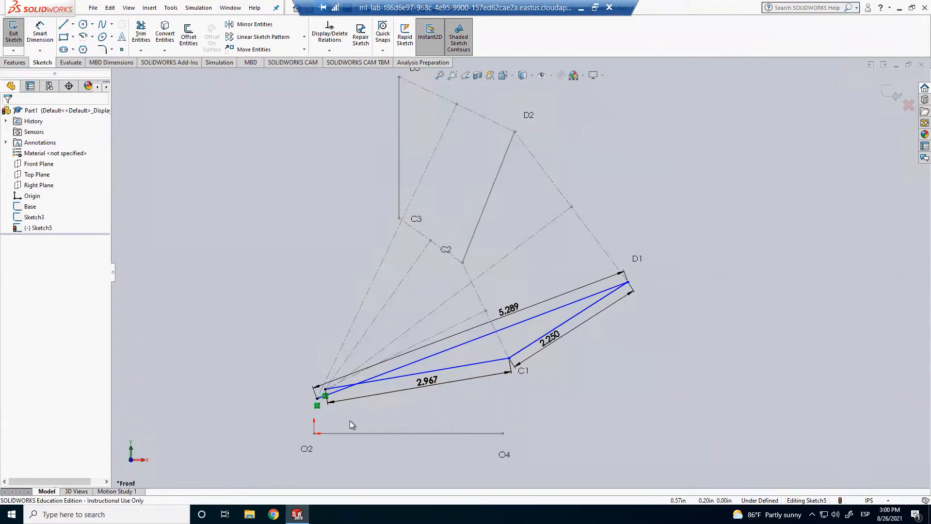
Step: Exit the linkage sketch and hide Sketch3 and Sketch5
click(902, 106)
click(833, 167)
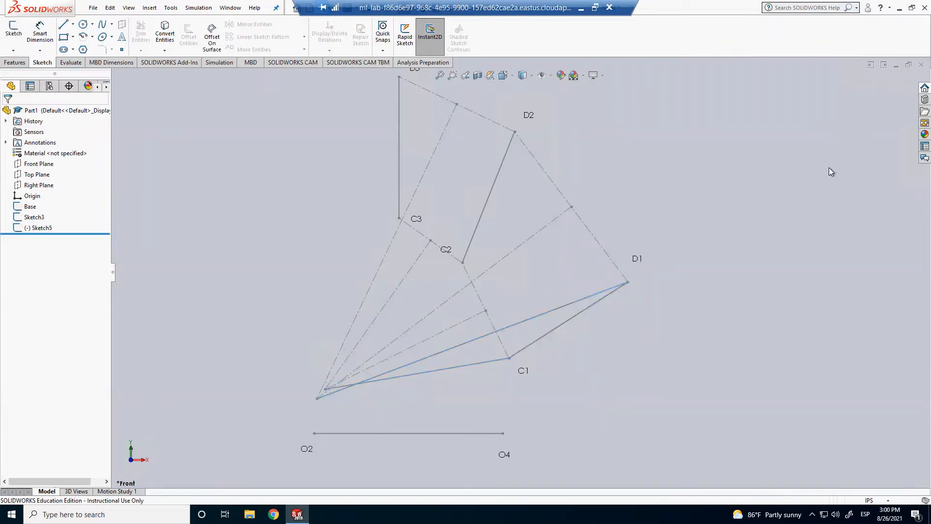
right_click(35, 217)
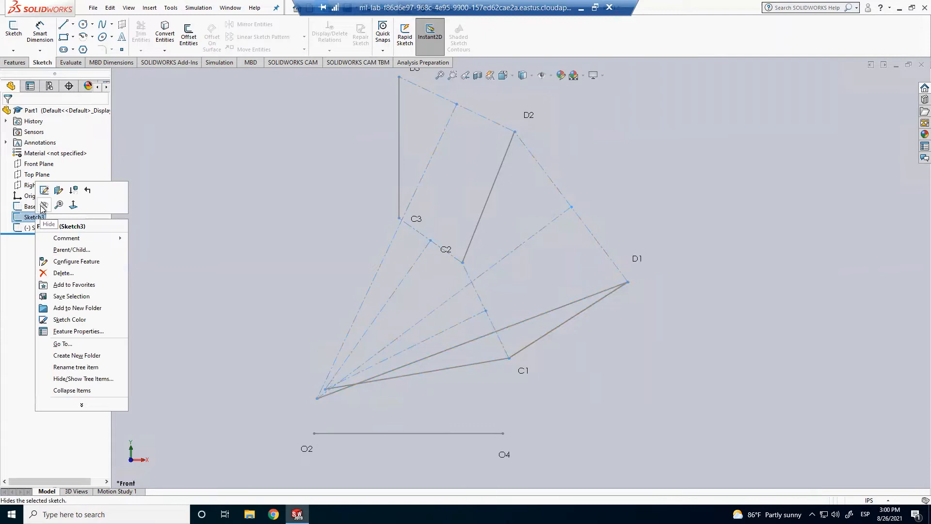
click(43, 224)
right_click(44, 224)
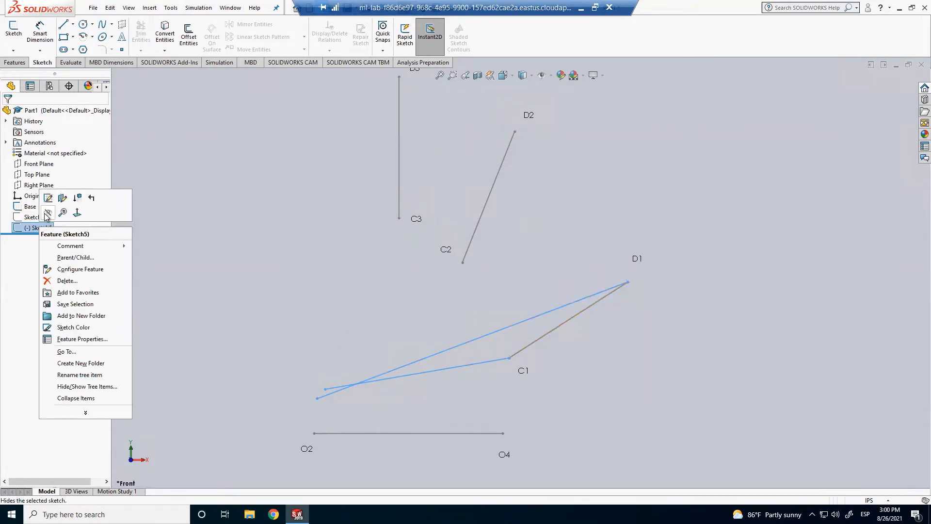
click(47, 213)
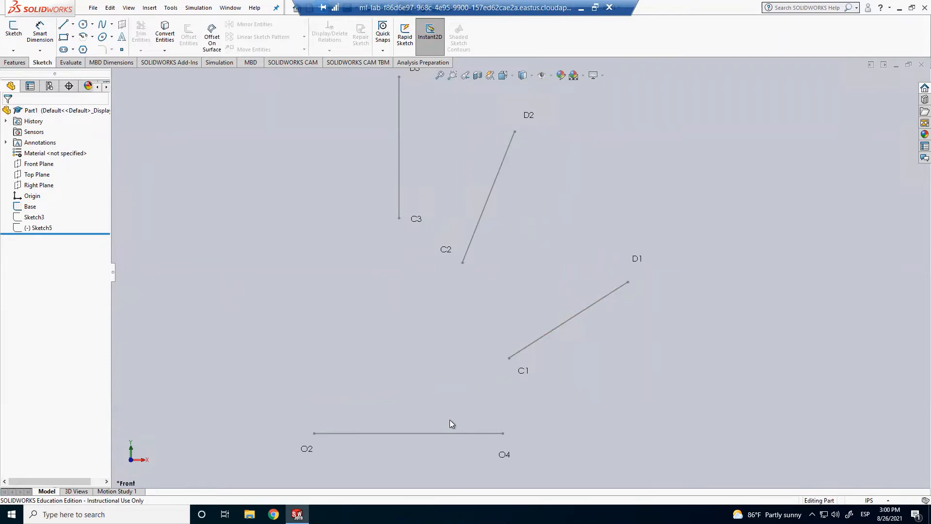
Step: Move the O4 label slightly closer to the endpoint of the O2–O4 base line
click(506, 448)
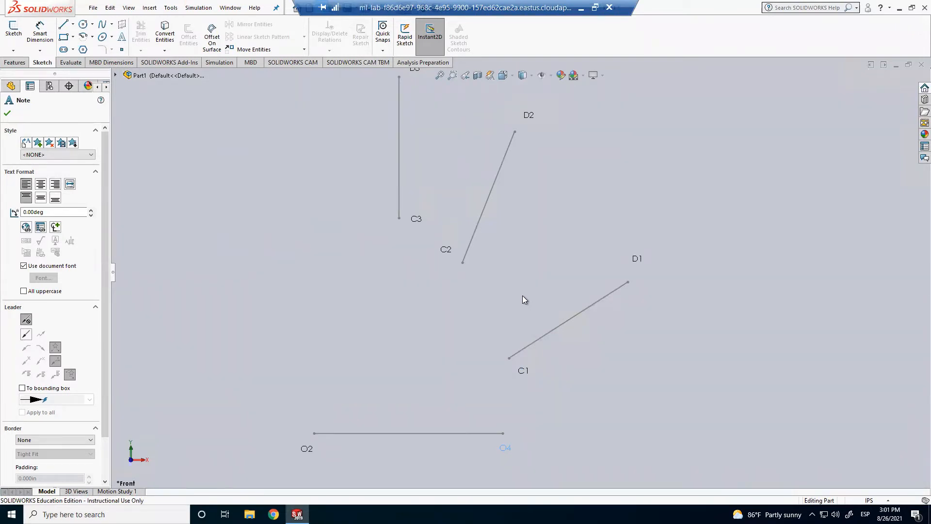
key(Escape)
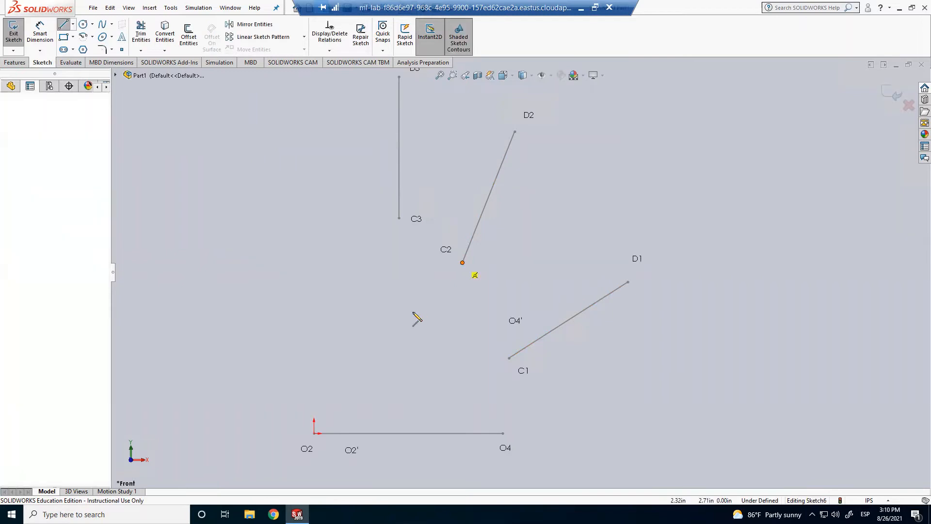
Step: Draw a closed chain of centerlines from C2 through O2, D2 and O4 back to C2
key(l)
click(463, 262)
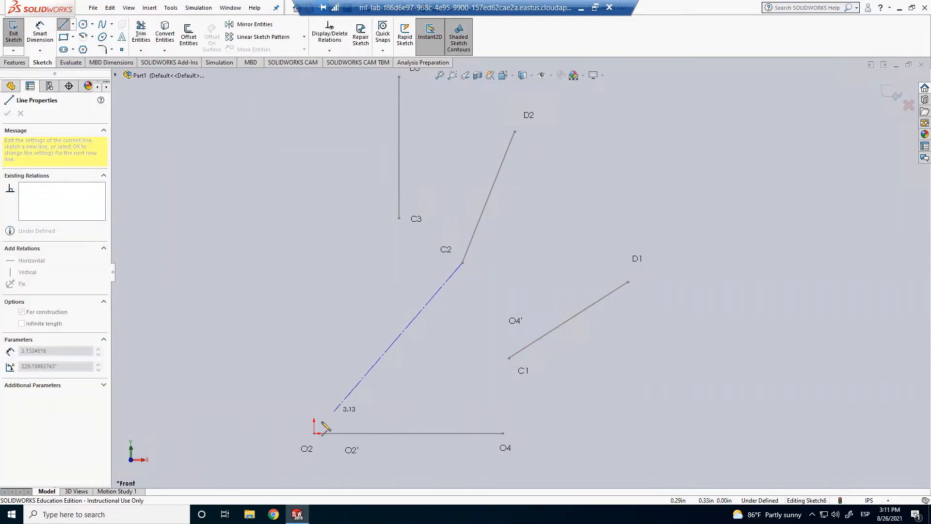
click(317, 431)
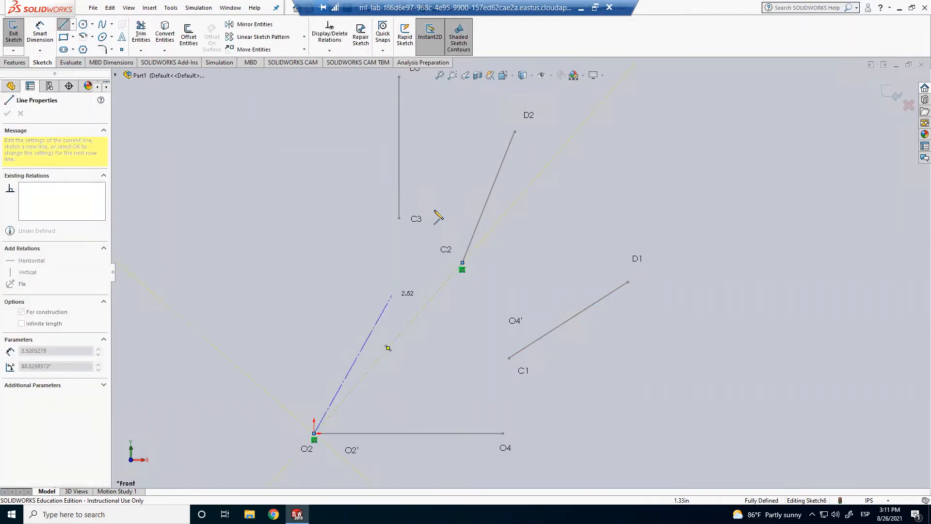
click(515, 132)
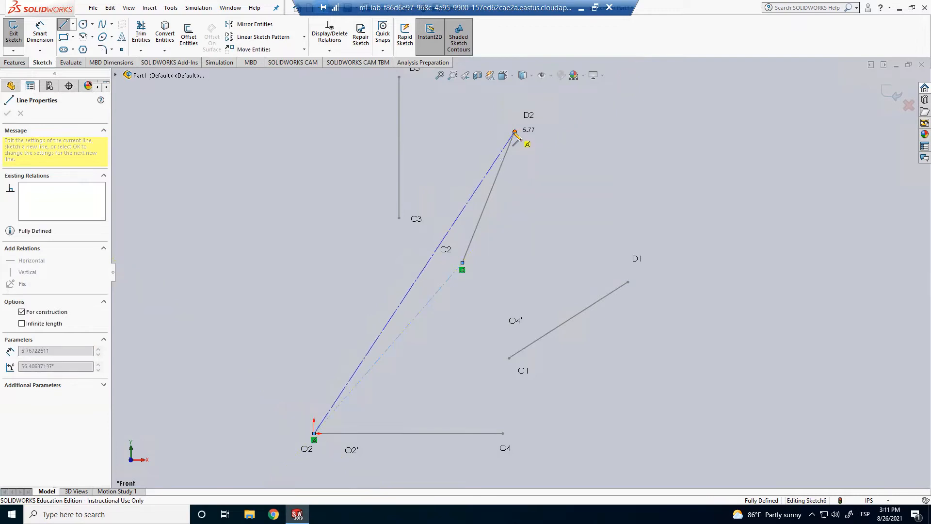
click(505, 434)
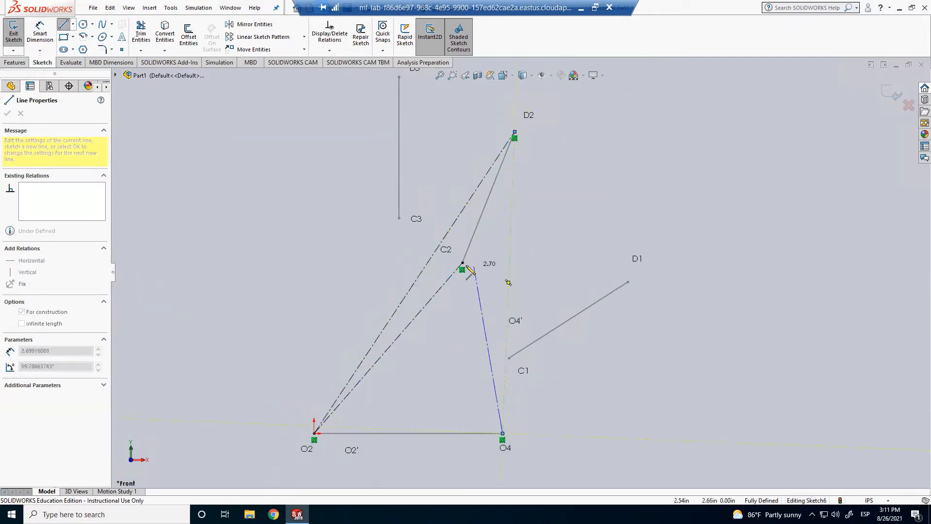
click(463, 263)
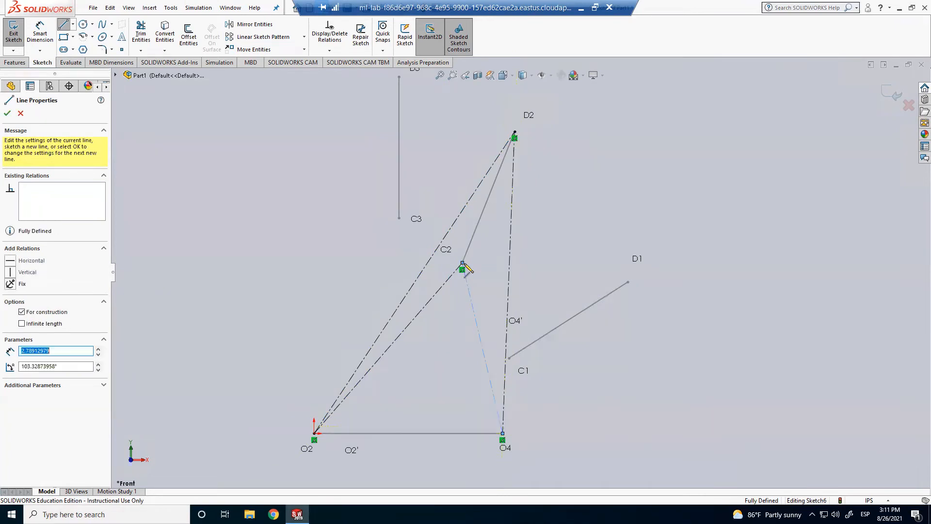
key(Escape)
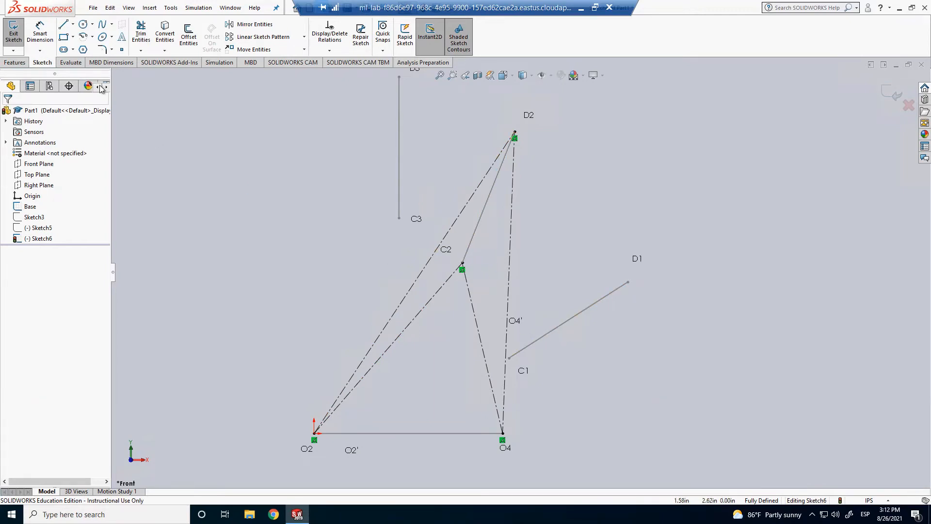
Step: Draw a closed chain of centerlines from D1 through a free point above O2, C1 and a free point below the base line, back to D1
click(73, 24)
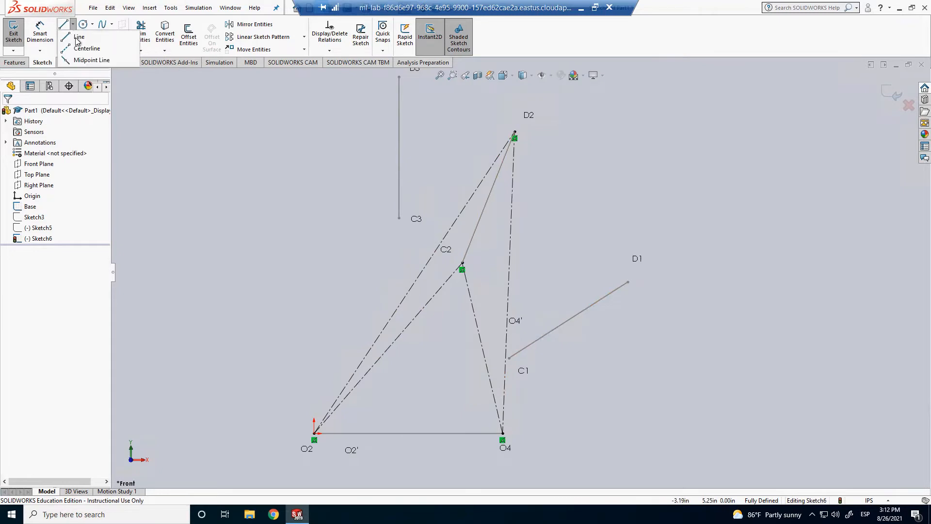
click(80, 49)
click(629, 282)
click(294, 350)
click(509, 358)
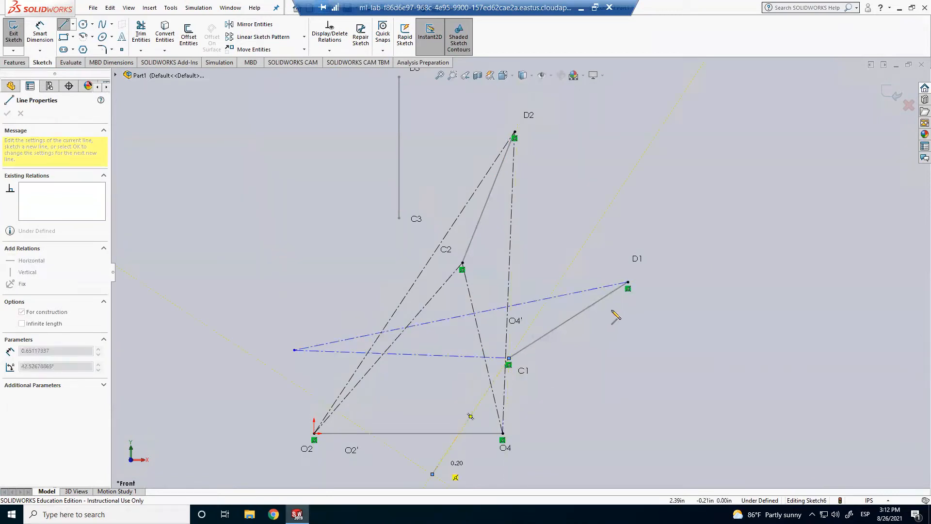
double_click(628, 284)
key(Escape)
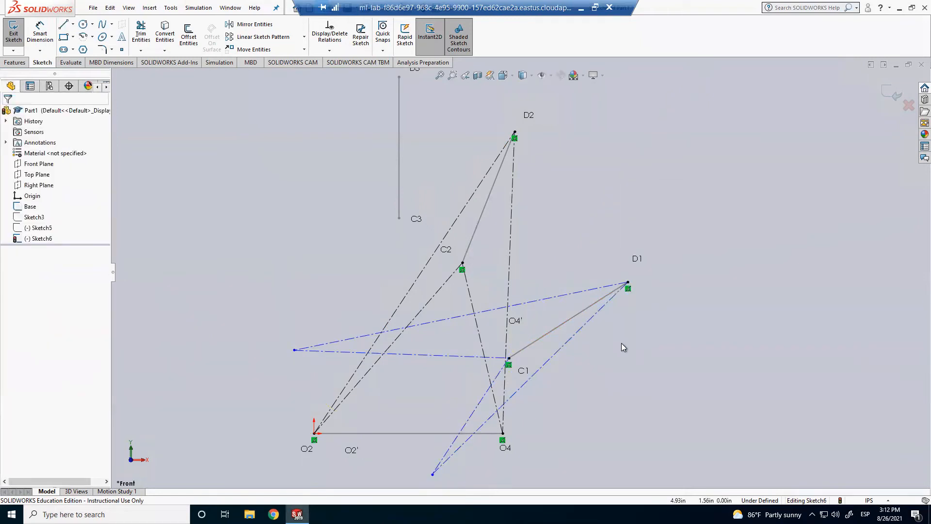
Step: Make the centerlines from the free point near O2 to D1 and C1 equal in length to O2–D2 and O2–C2 respectively
scroll(495, 393, up, 3)
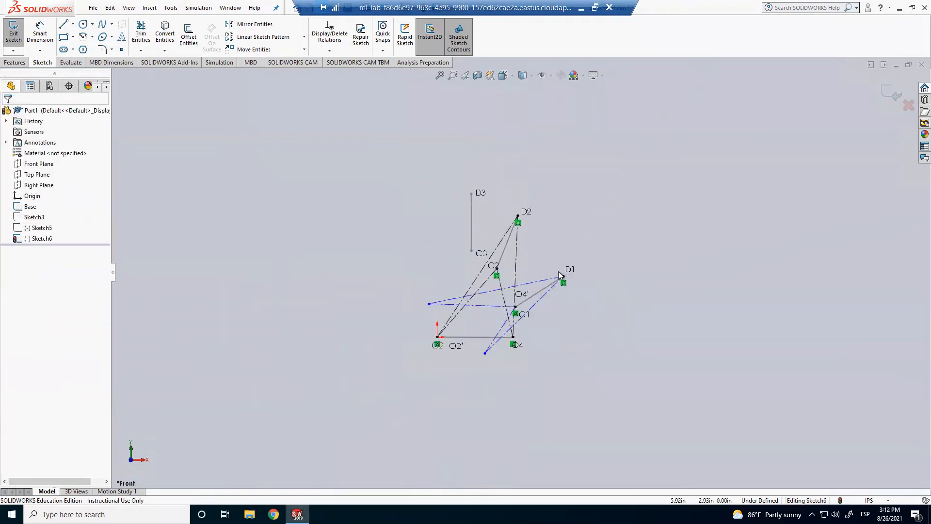
scroll(557, 272, down, 1)
scroll(462, 244, down, 3)
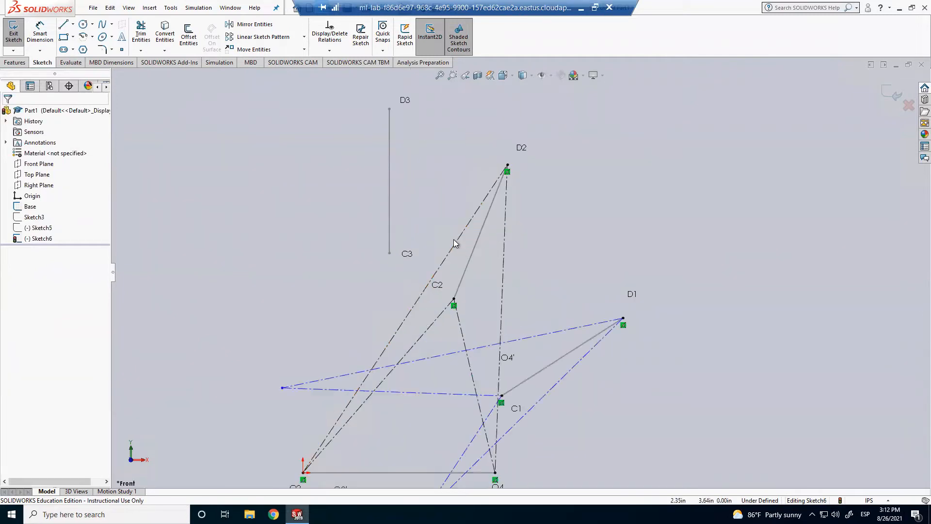
click(454, 243)
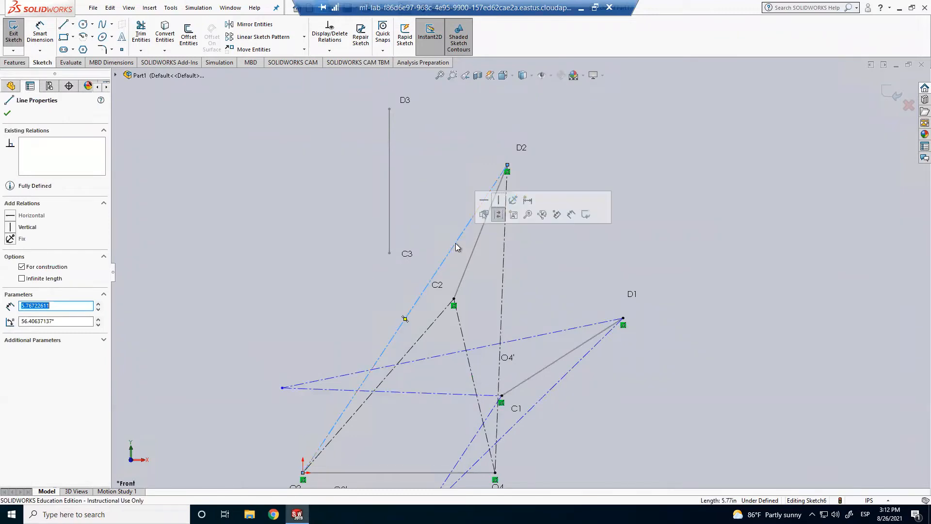
ctrl+click(551, 333)
click(652, 291)
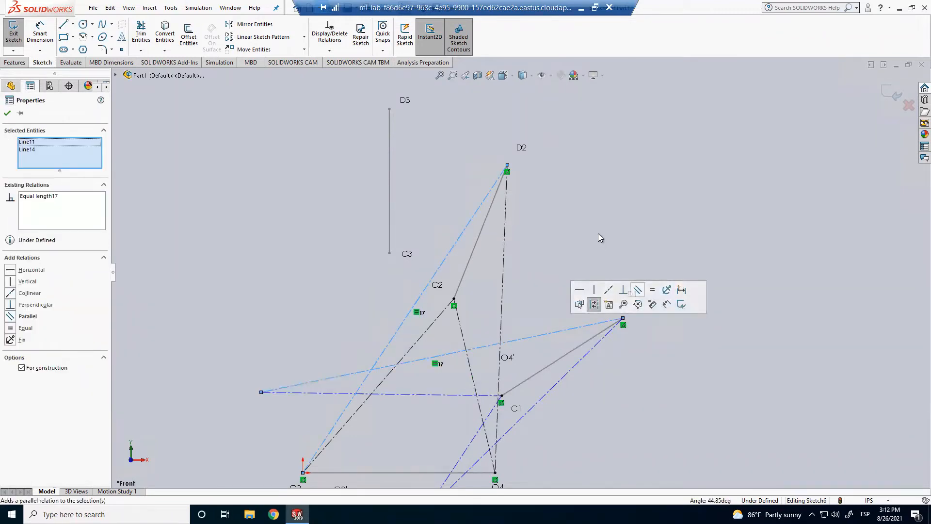
click(421, 339)
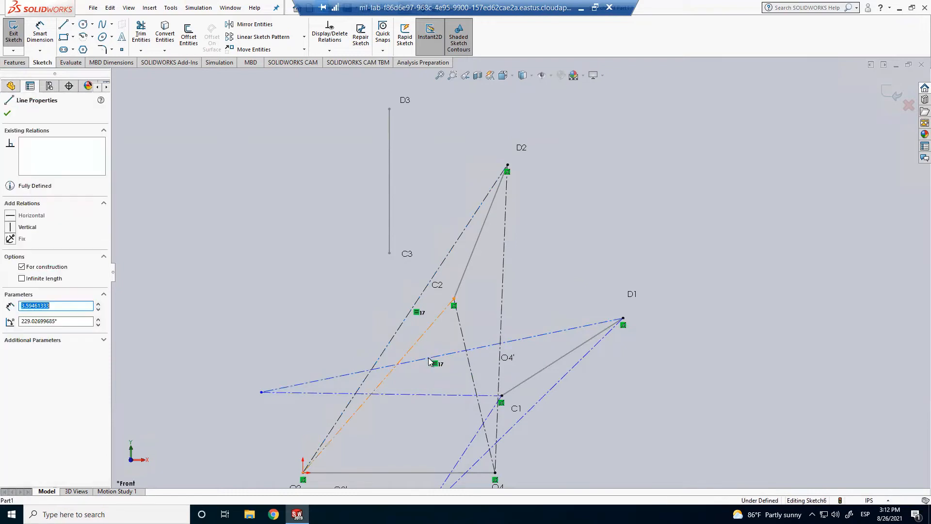
ctrl+click(433, 395)
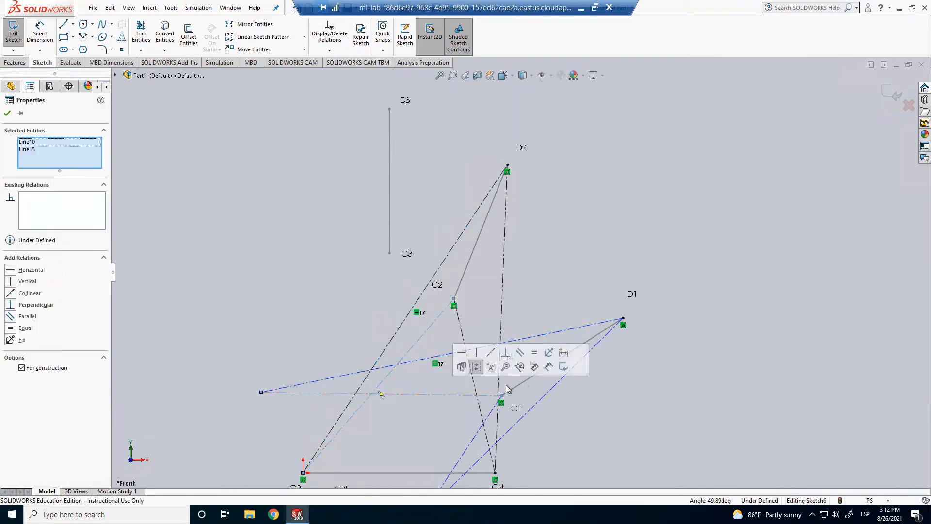
click(535, 354)
click(610, 411)
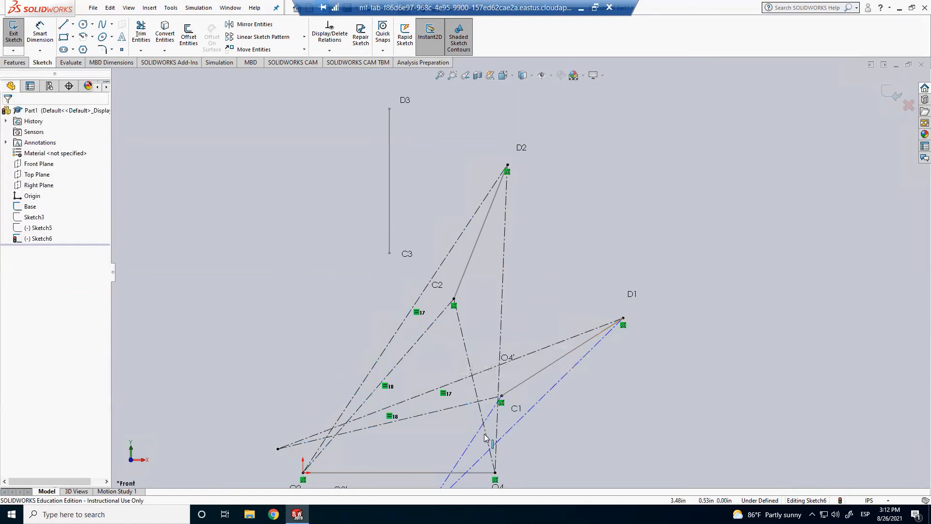
Step: Make the centerlines from the lower free point to C1 and D1 equal in length to O4–C2 and O4–D2 respectively
click(466, 350)
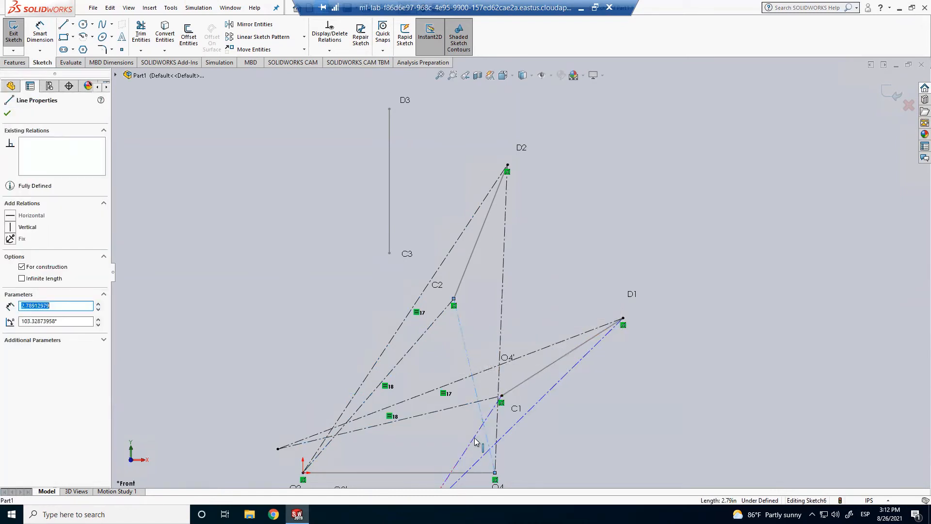
ctrl+click(475, 441)
click(576, 397)
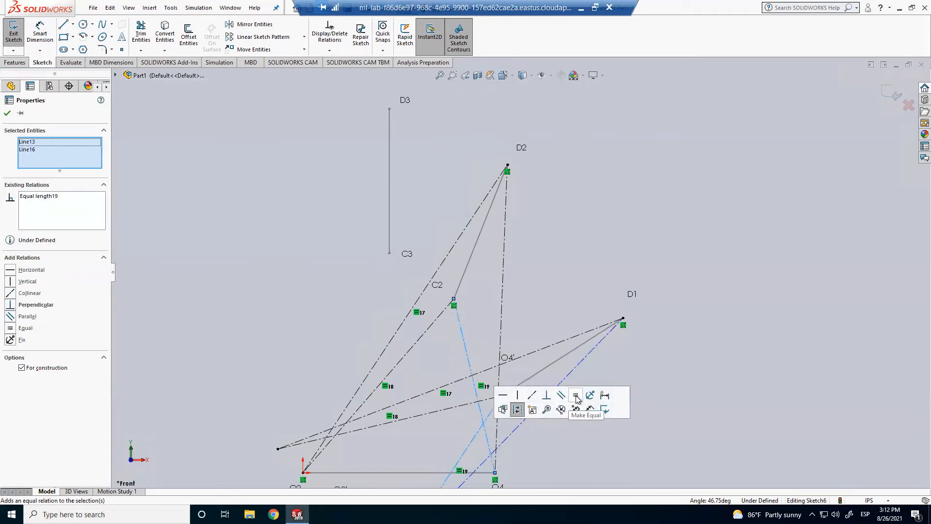
click(568, 444)
click(527, 418)
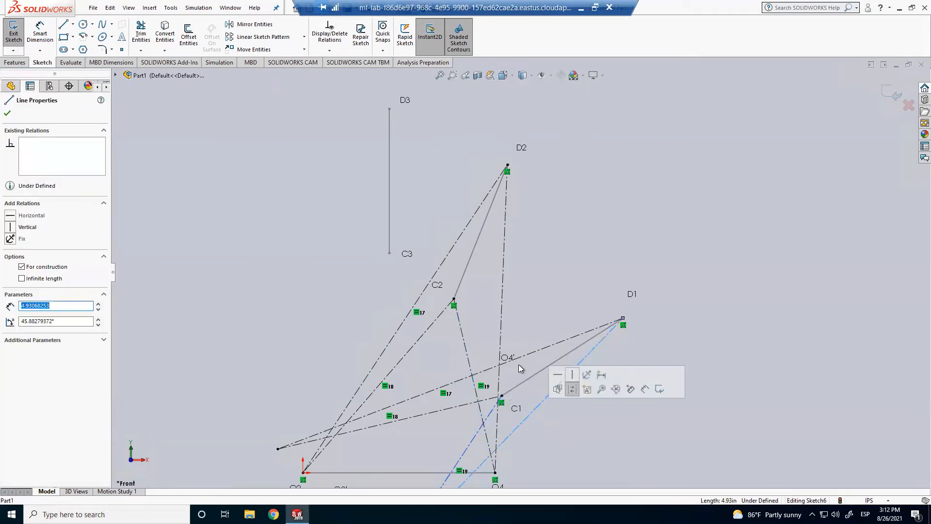
ctrl+click(501, 312)
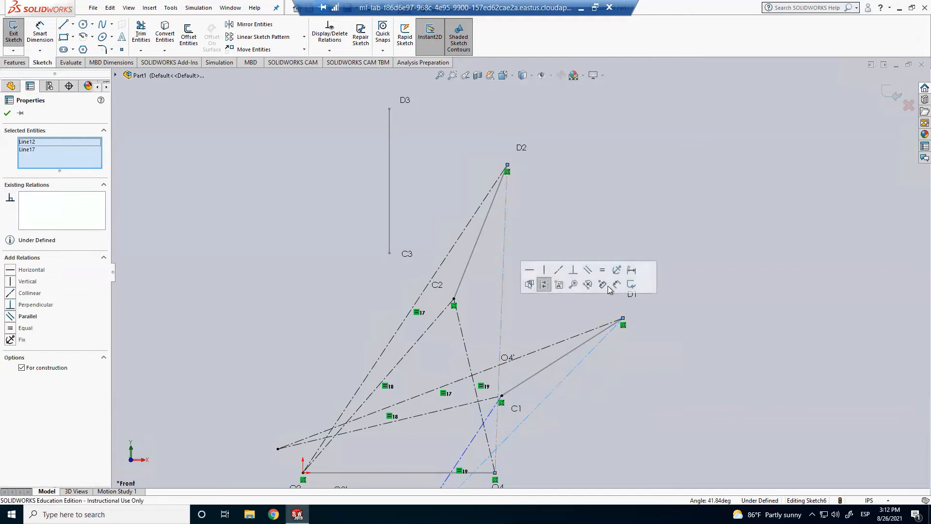
click(602, 270)
click(642, 366)
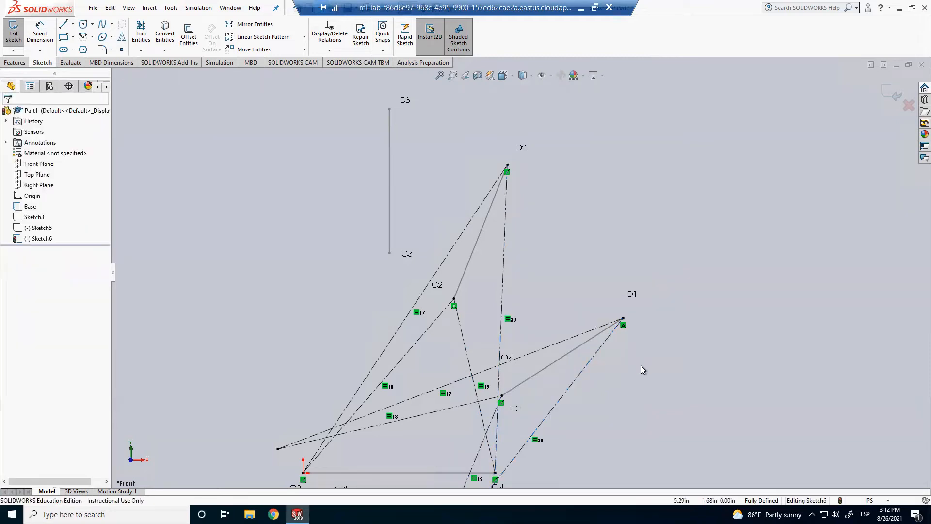
Step: Draw a solid line between the two transferred pivot points, from the point above O2 to the point below the base line
scroll(619, 365, up, 3)
scroll(583, 350, down, 3)
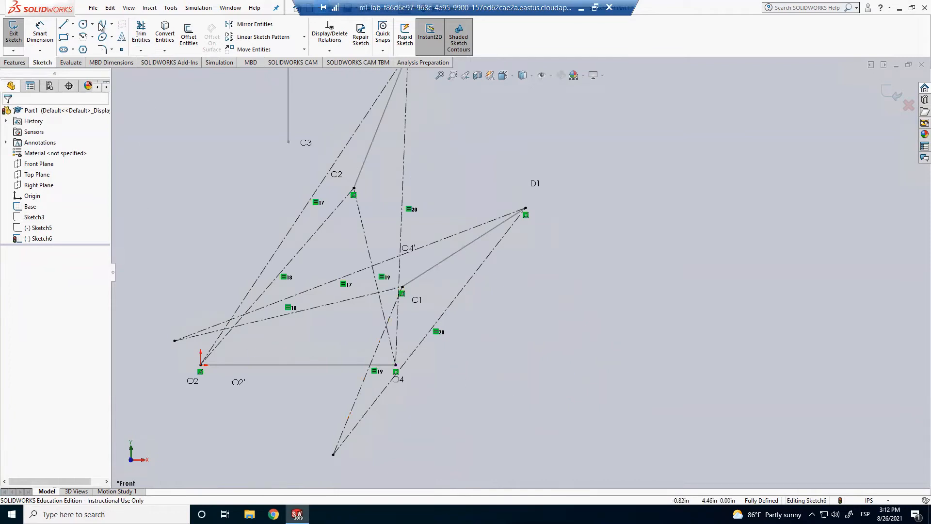
click(63, 24)
click(175, 341)
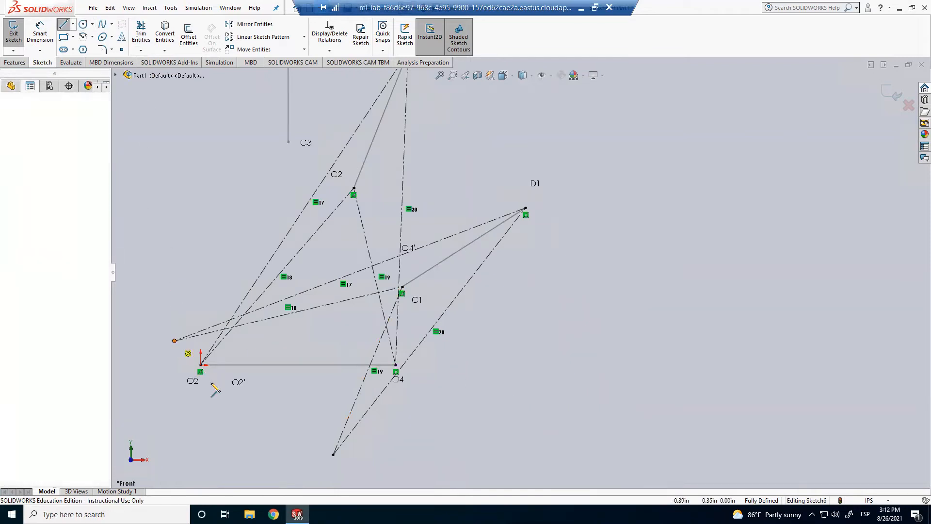
click(333, 454)
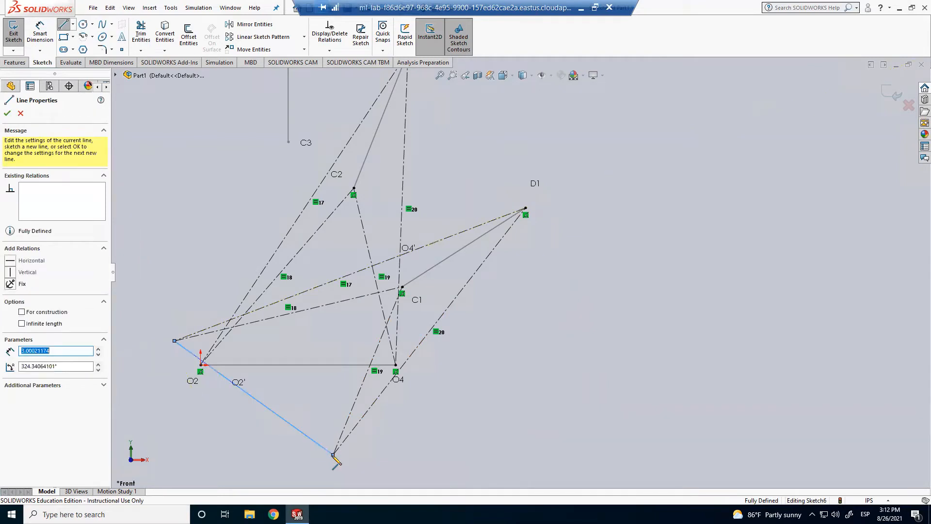
key(Escape)
Step: Check the length of the new line between the transferred pivot points with a dimension preview, without placing it
click(42, 35)
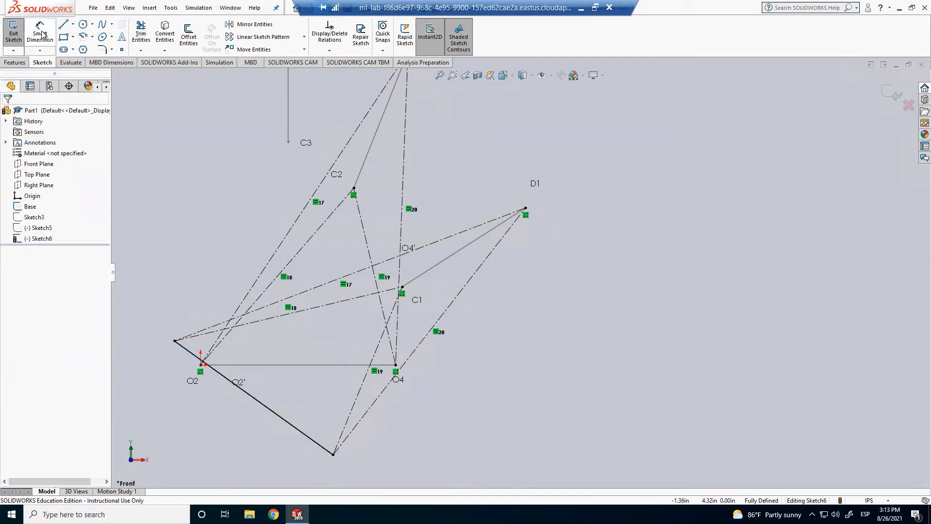
click(294, 426)
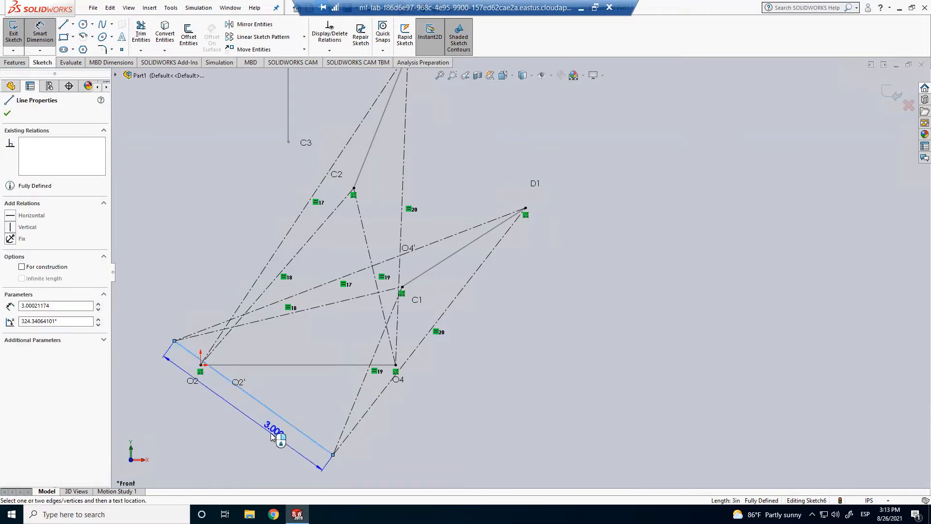
key(Escape)
key(Escape)
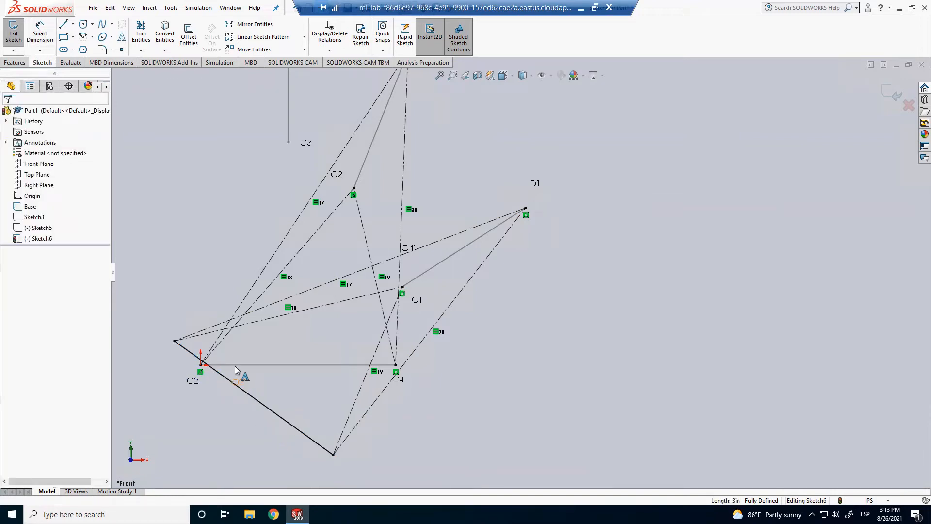
Step: Move the O2' label beside the new line's upper endpoint and the O4' label beside its lower endpoint
click(167, 325)
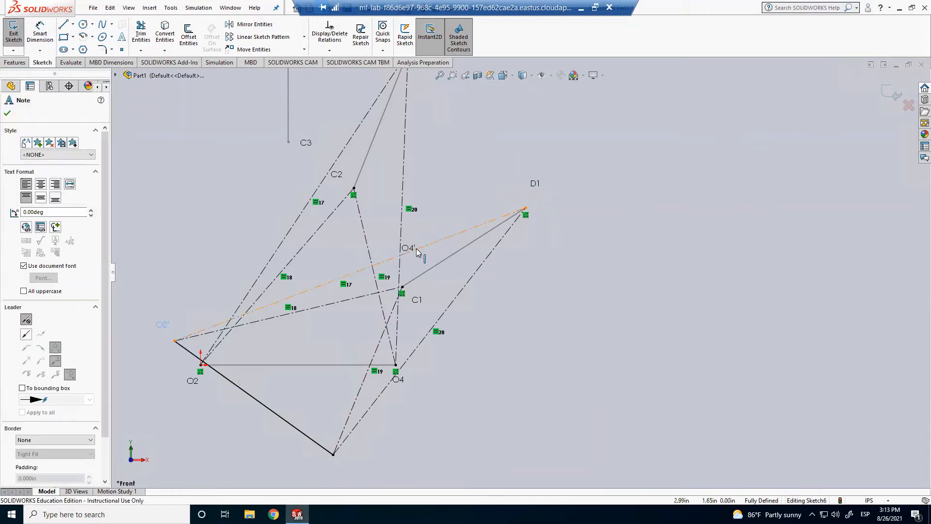
drag(410, 245, 427, 378)
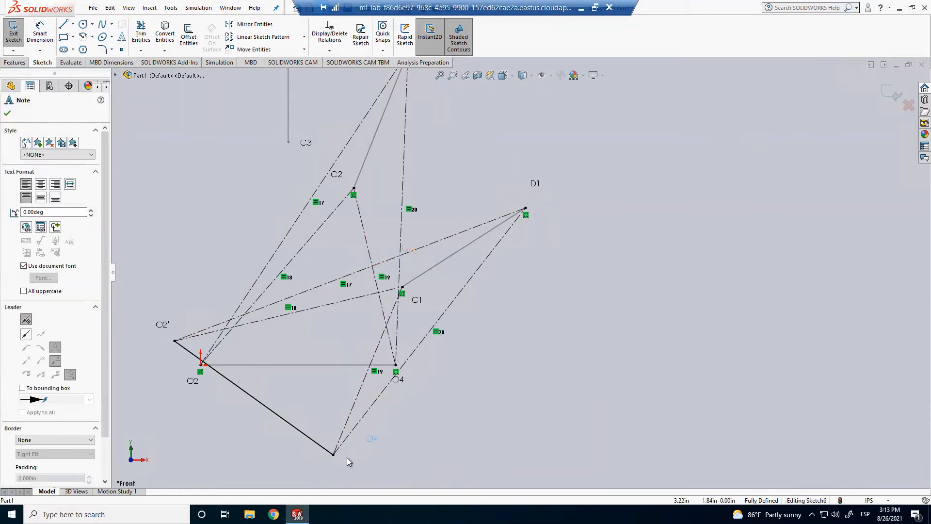
click(435, 429)
Step: Finish editing Sketch6 and hide it
scroll(435, 429, up, 4)
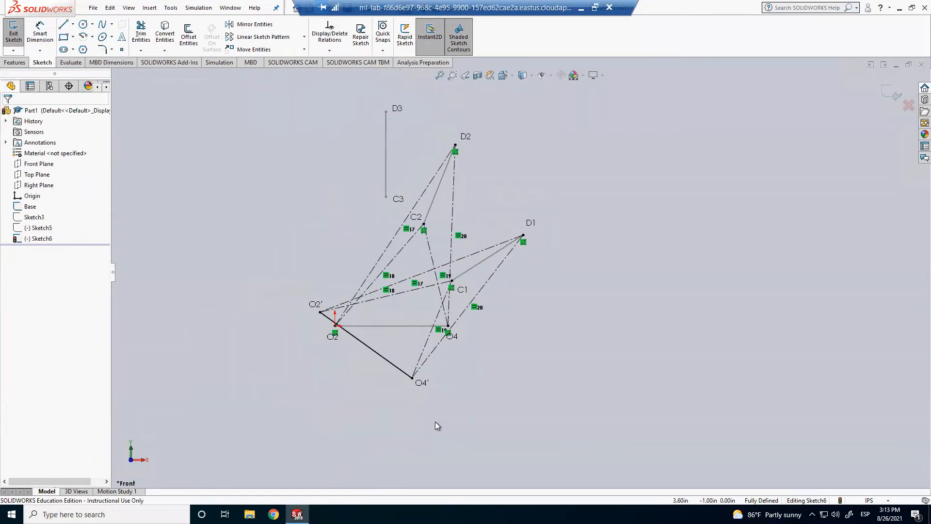
scroll(478, 250, down, 2)
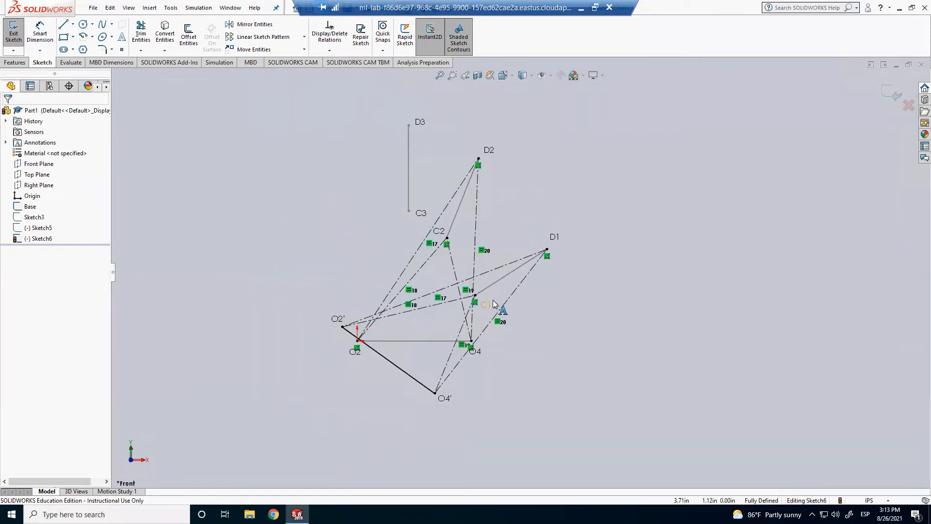
scroll(502, 304, down, 1)
click(894, 94)
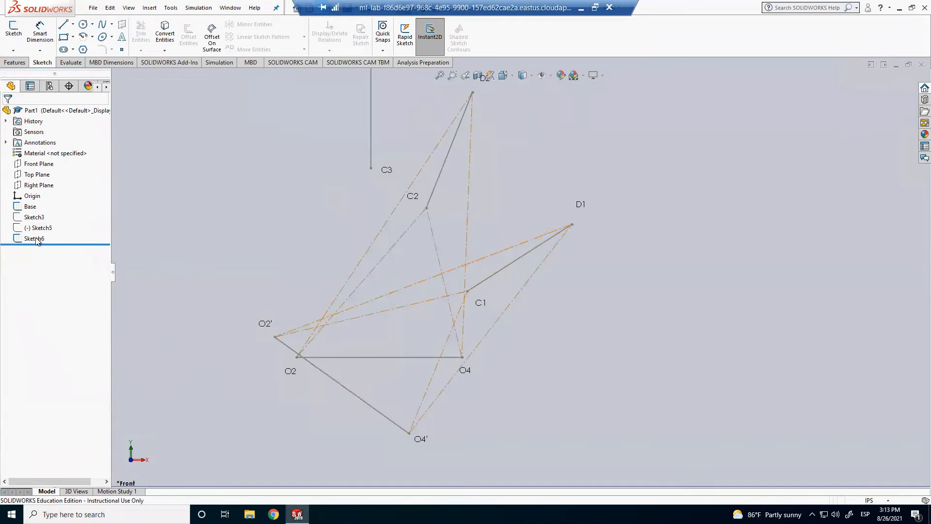
right_click(48, 232)
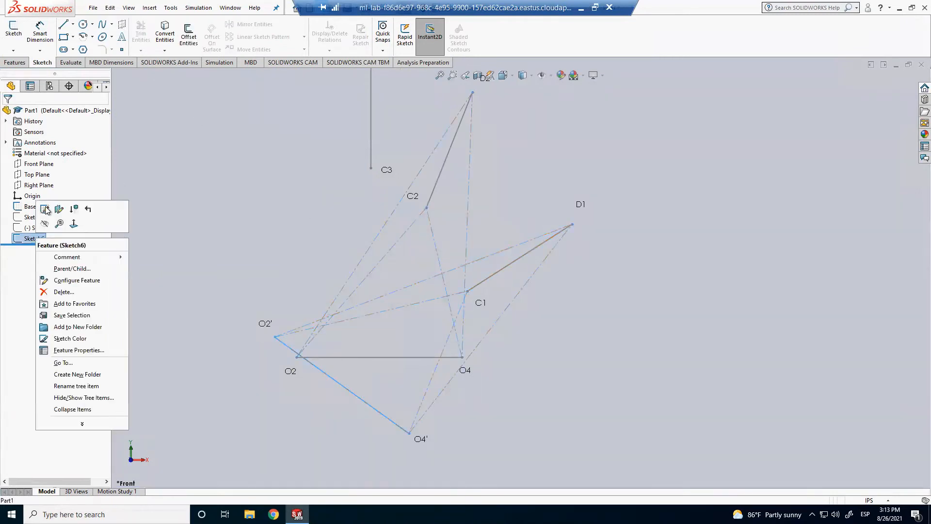
click(79, 211)
Step: Start a sketch on the Front Plane and draw a closed chain of centerlines from D3 through O2, C3 and O4 back to D3
click(14, 29)
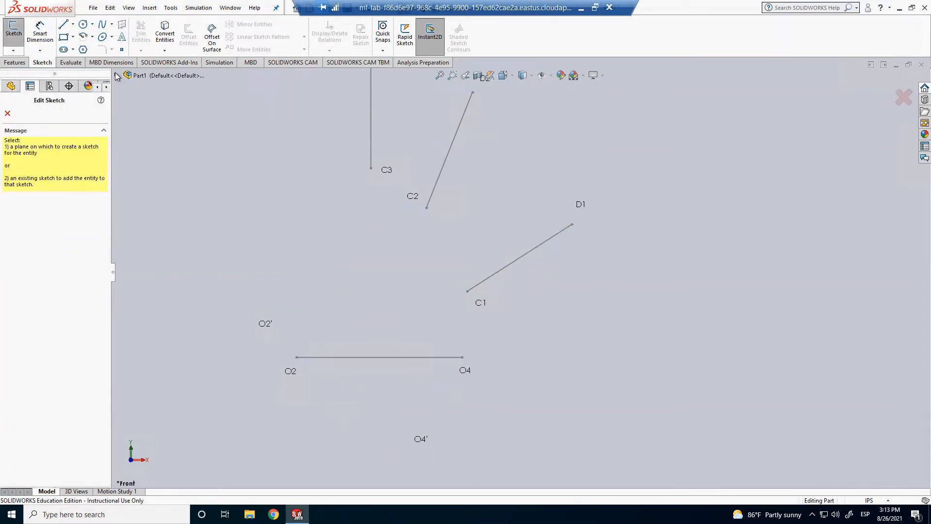
click(116, 75)
click(155, 129)
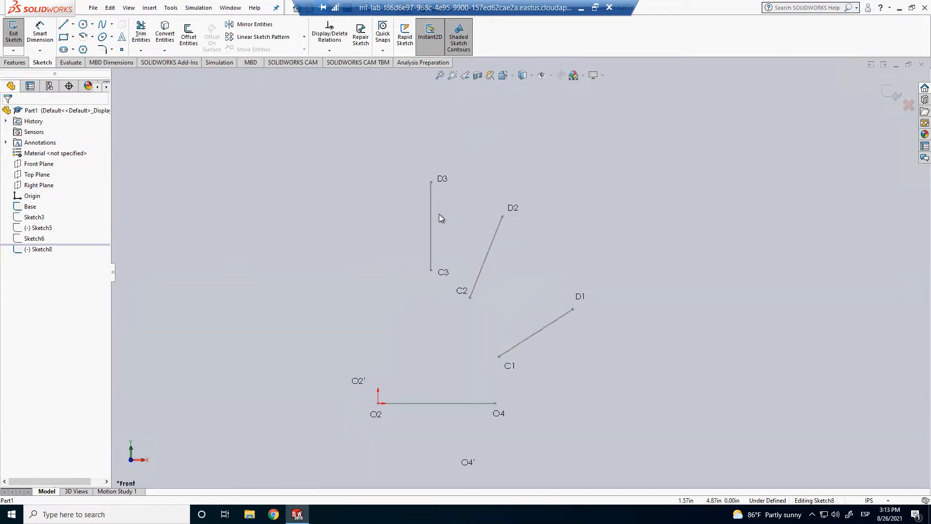
click(73, 24)
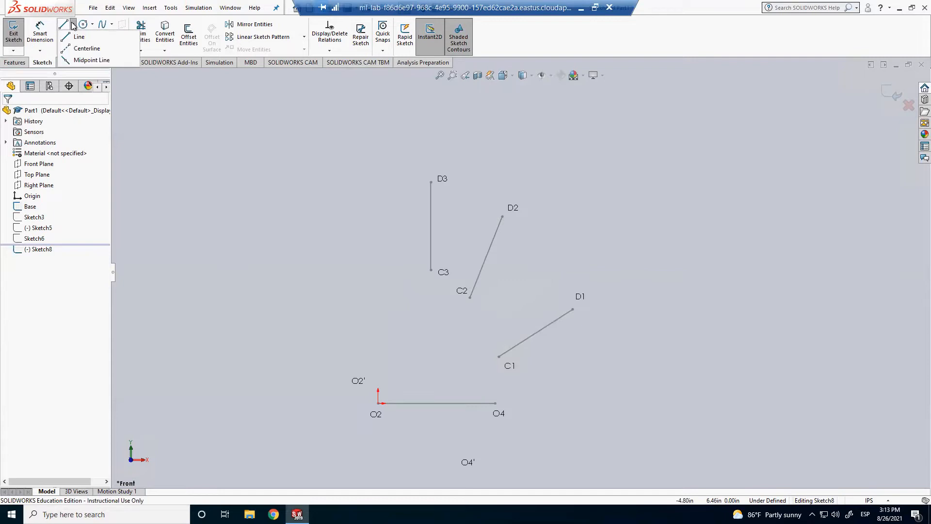
click(76, 50)
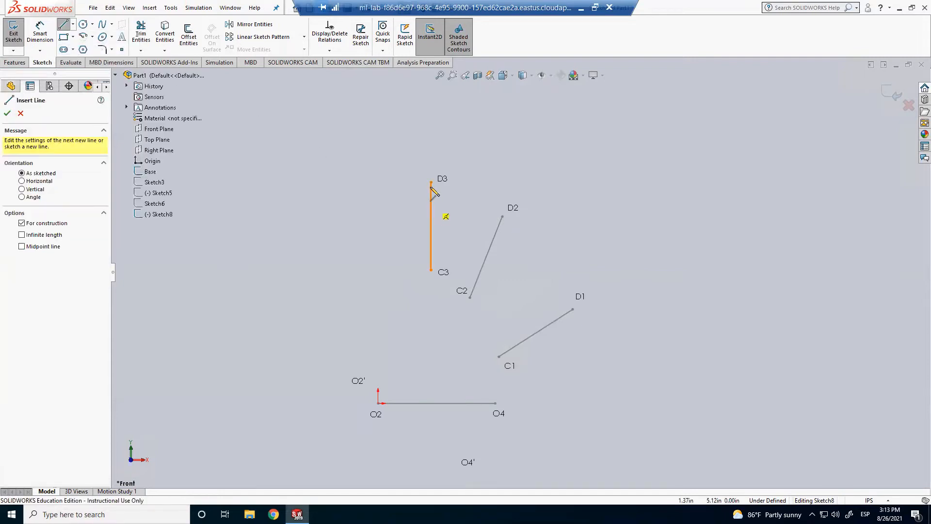
click(431, 182)
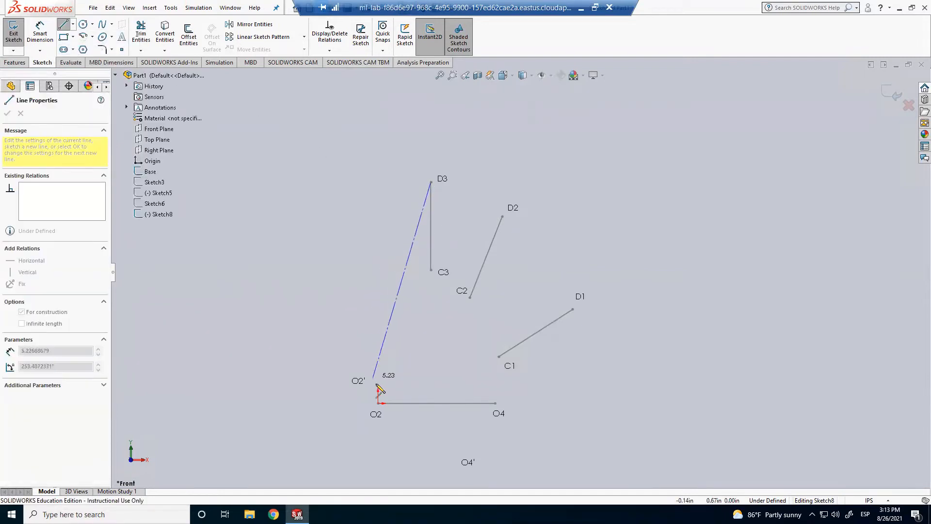
click(379, 403)
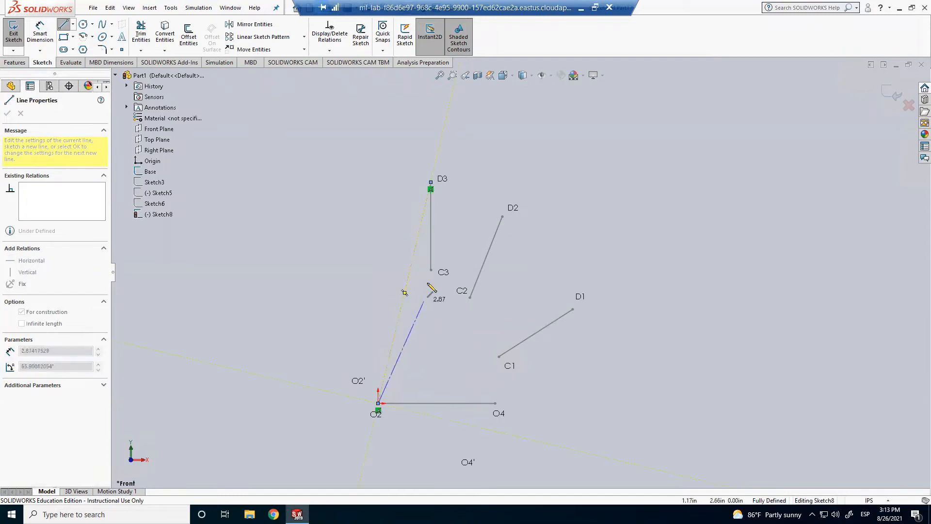
click(430, 270)
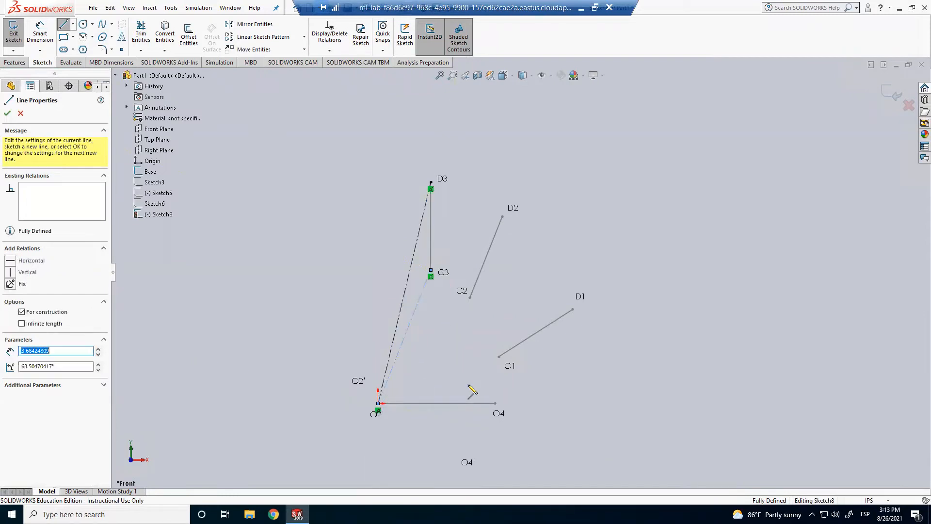
click(495, 403)
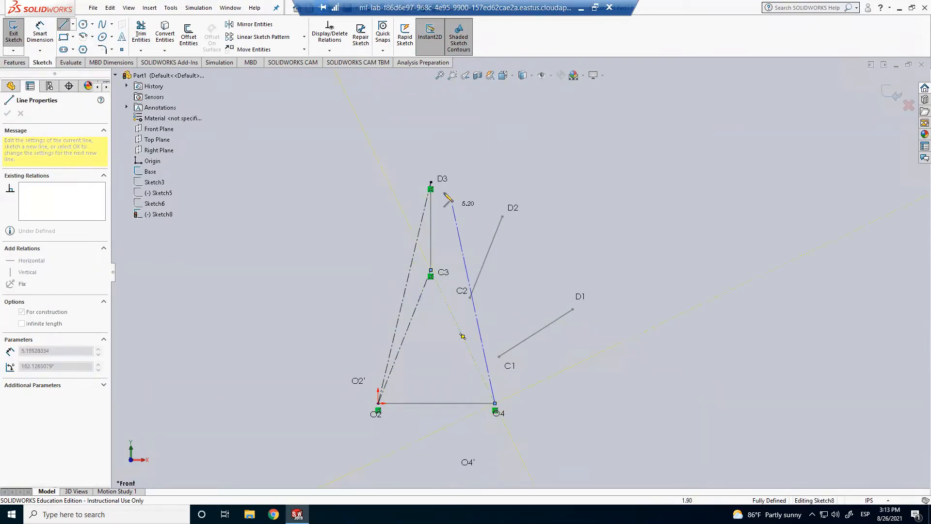
click(435, 184)
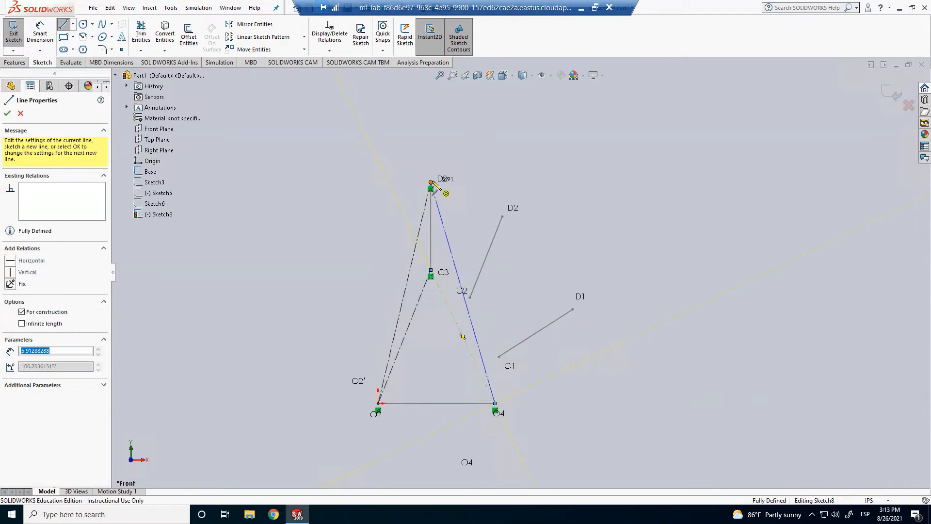
key(Escape)
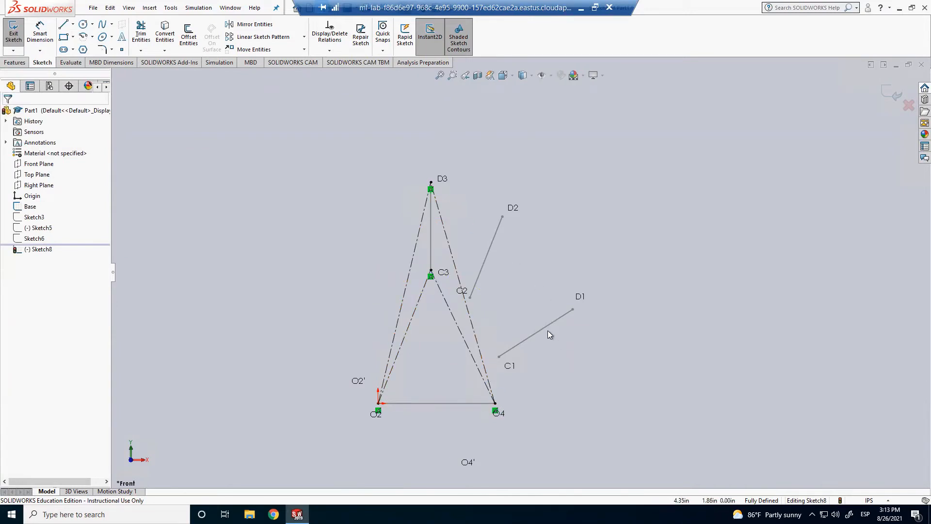
Step: Draw a closed chain of centerlines from D1 through a free point above O2, C1 and a free point below the base line, back to D1
click(73, 24)
click(82, 49)
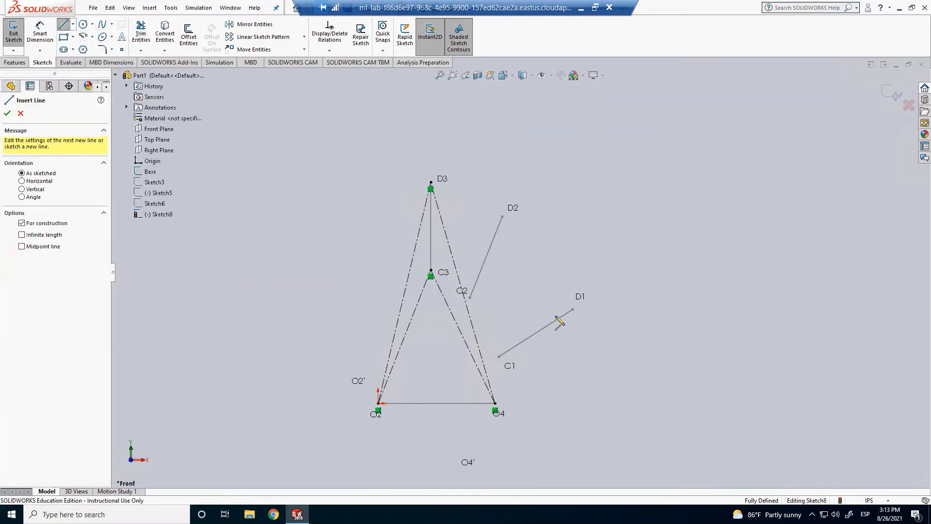
click(572, 309)
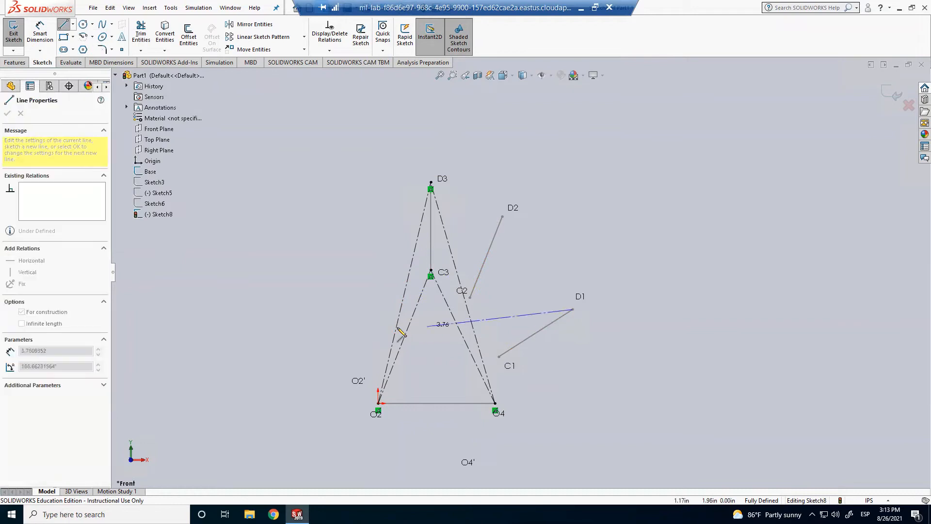
click(373, 320)
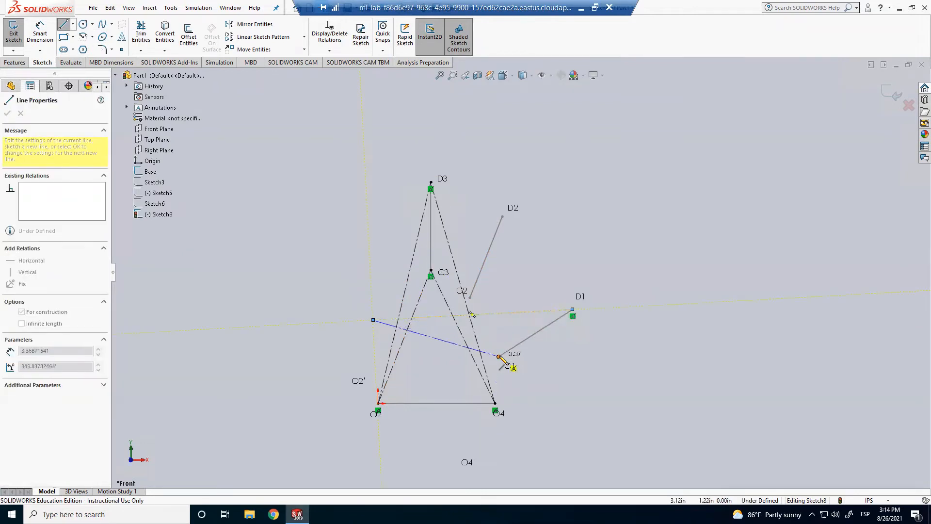
double_click(499, 357)
click(442, 438)
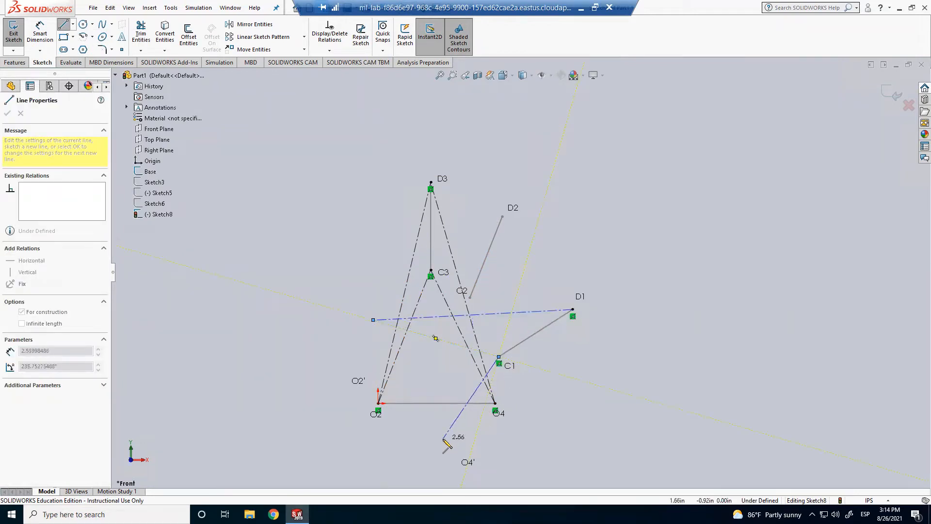
click(573, 309)
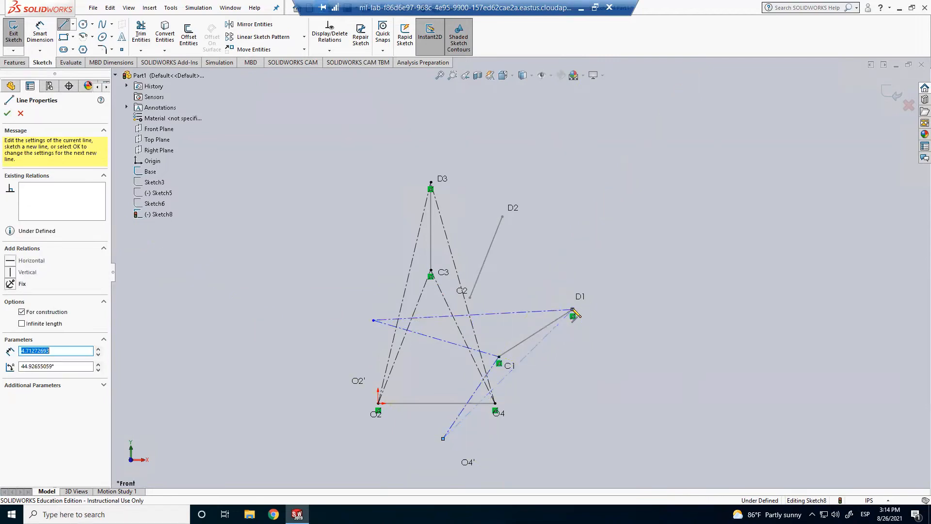
key(Escape)
key(Escape)
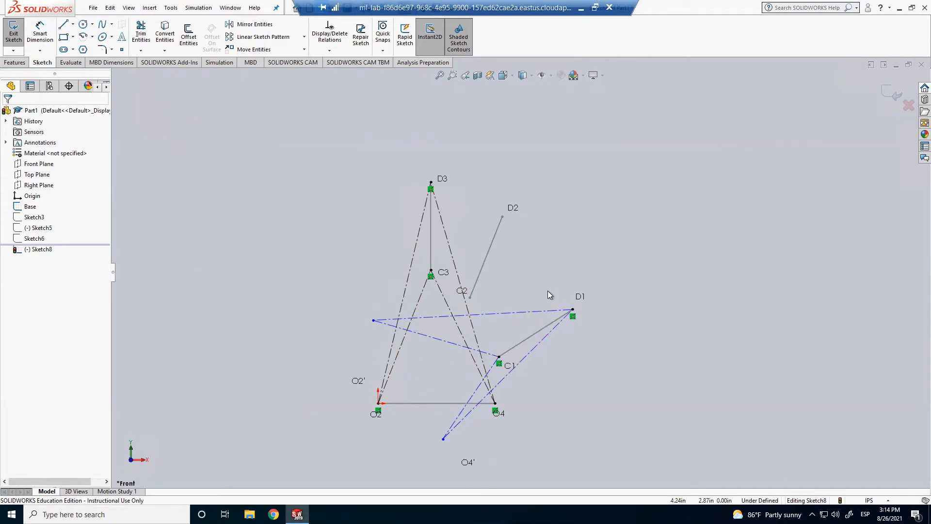
Step: Make the centerlines from the free point above O2 to D1 and C1 equal in length to O2–D3 and O2–C3 respectively
click(531, 311)
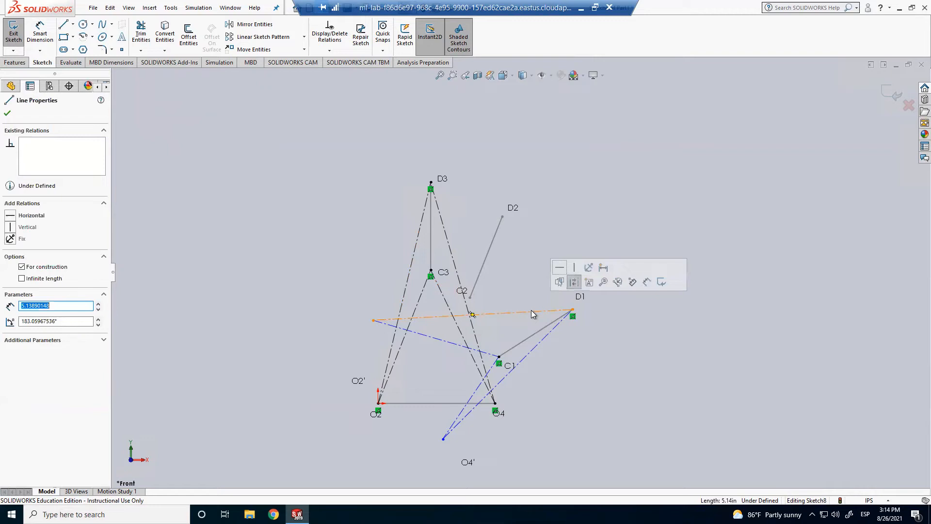
ctrl+click(420, 237)
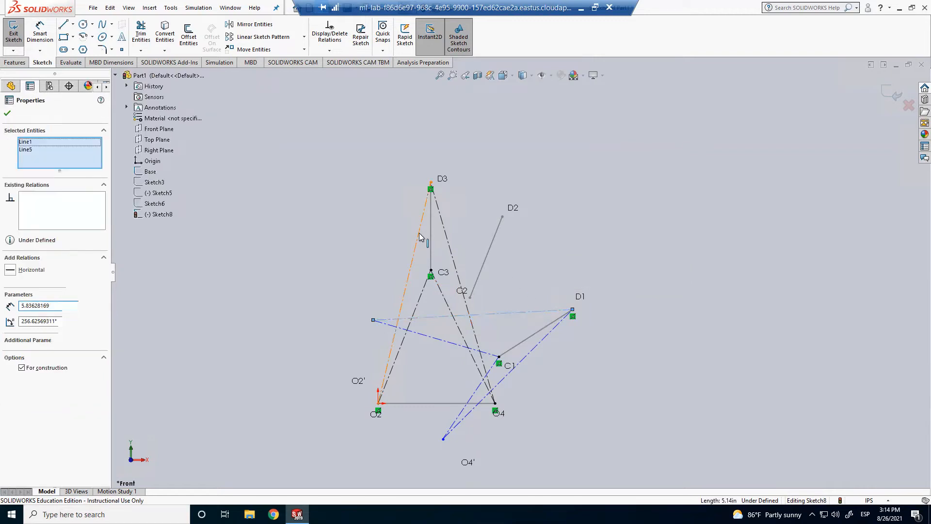
click(521, 191)
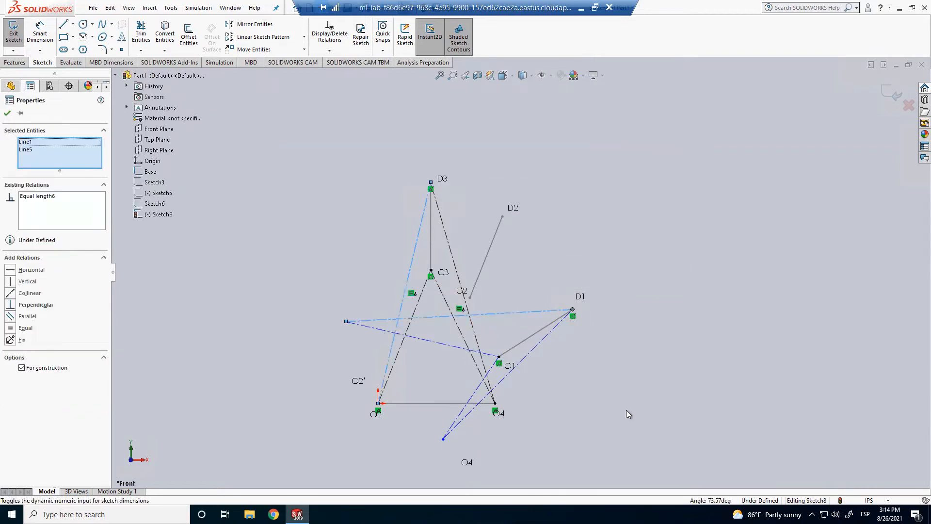
click(626, 411)
click(452, 347)
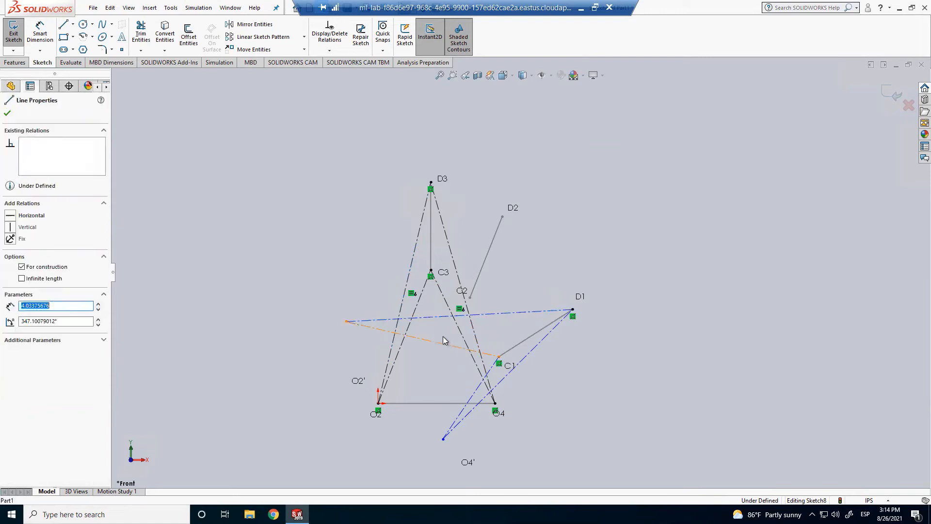
ctrl+click(423, 296)
click(523, 249)
click(584, 389)
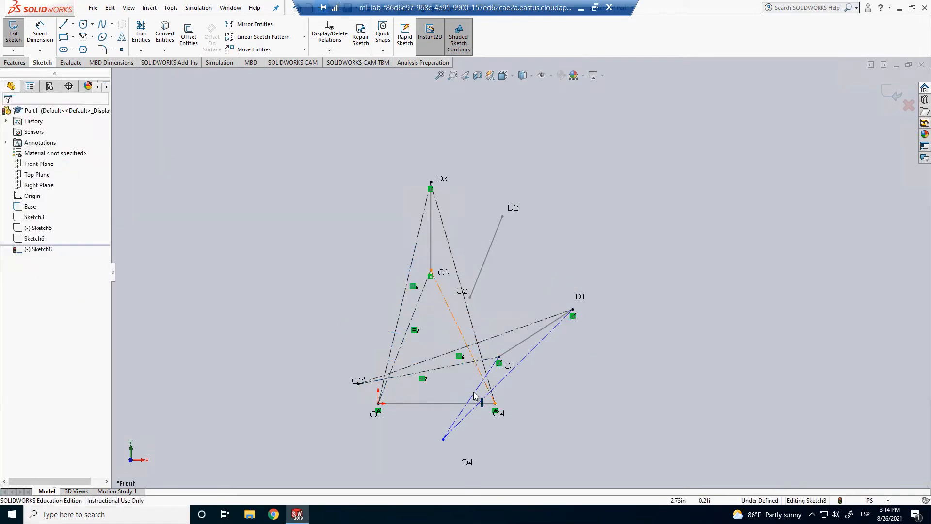
Step: Make the centerlines from the free point below the base line to C1 and D1 equal in length to O4–C3 and O4–D3 respectively
click(474, 397)
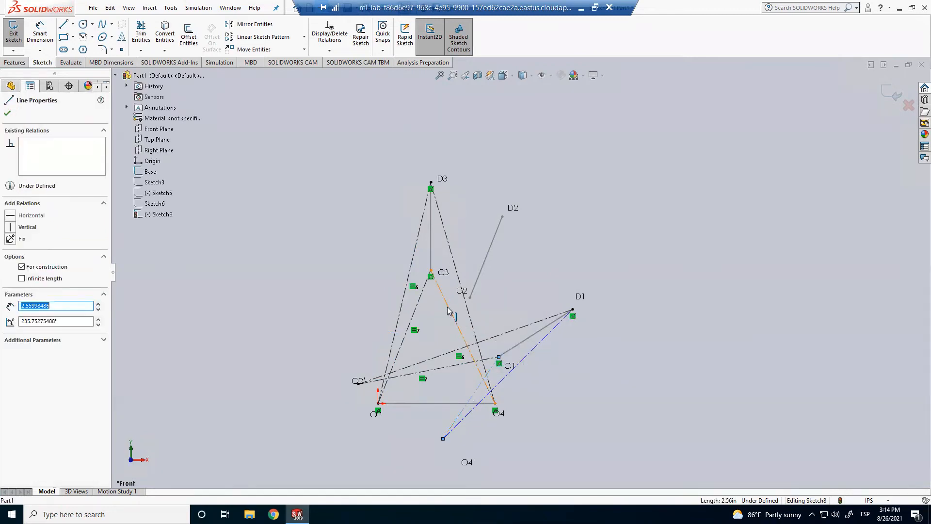
ctrl+click(450, 311)
click(549, 265)
click(578, 356)
click(532, 354)
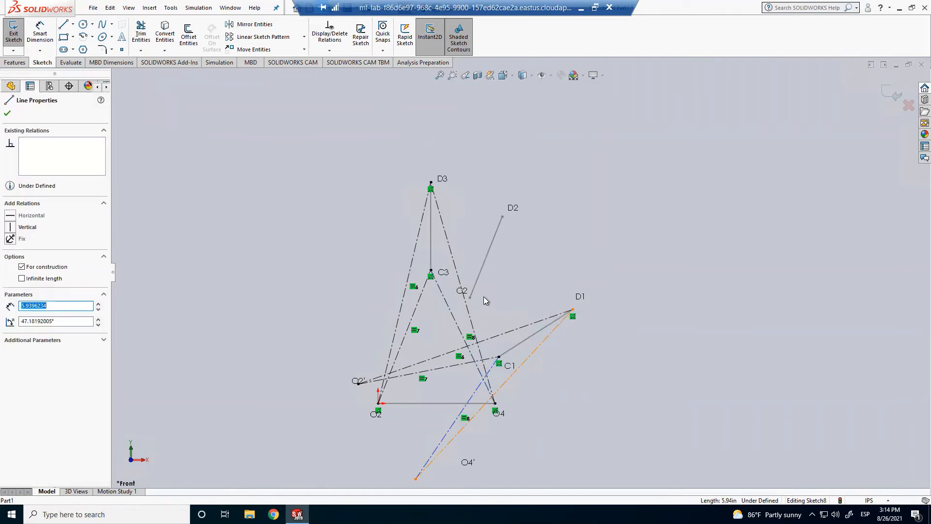
ctrl+click(468, 310)
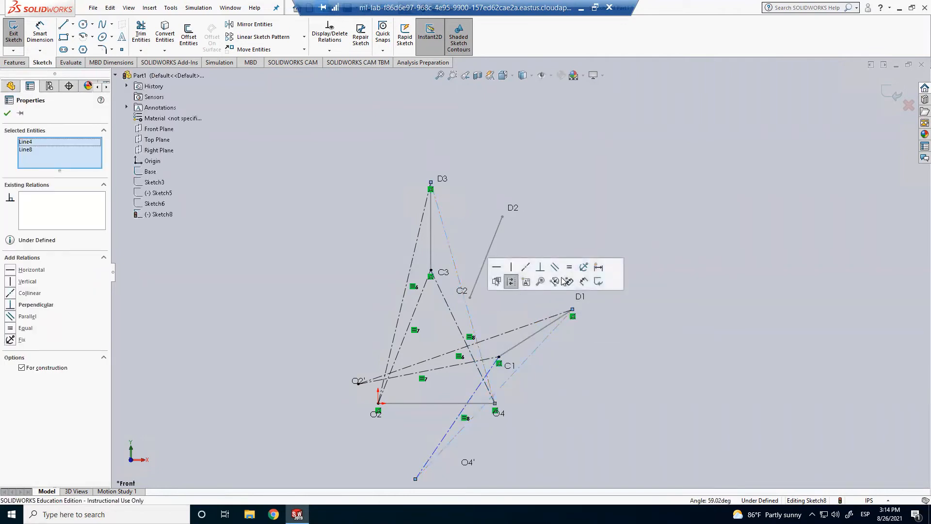
click(569, 268)
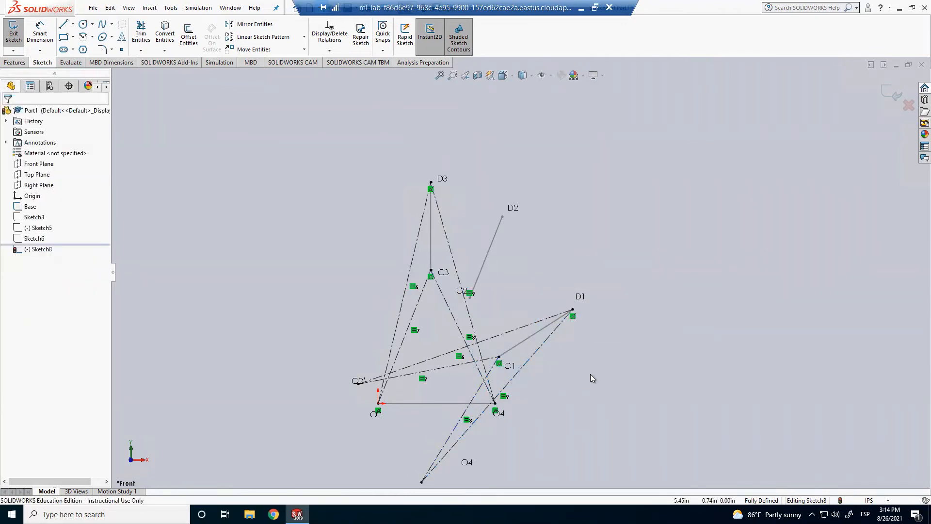
Step: Finish editing the sketch with the transferred-pivot centerlines
scroll(577, 382, down, 3)
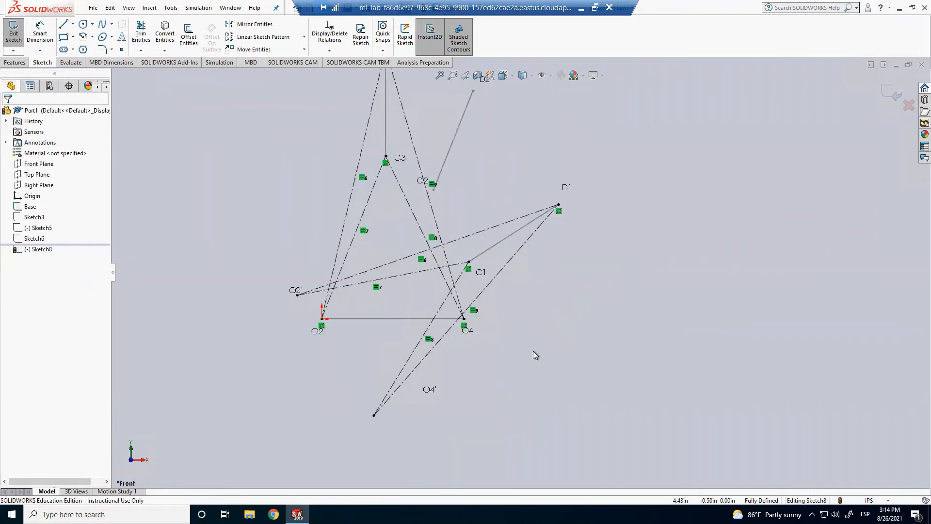
click(884, 92)
click(806, 159)
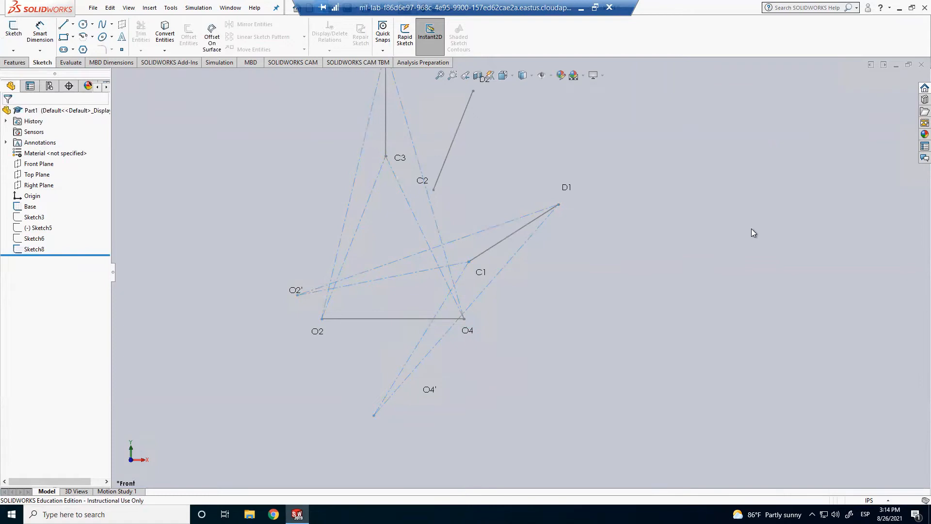
Step: Reopen Sketch8 and draw a solid line from the O2' point to the centerline endpoint near the O4' label
right_click(29, 249)
click(42, 219)
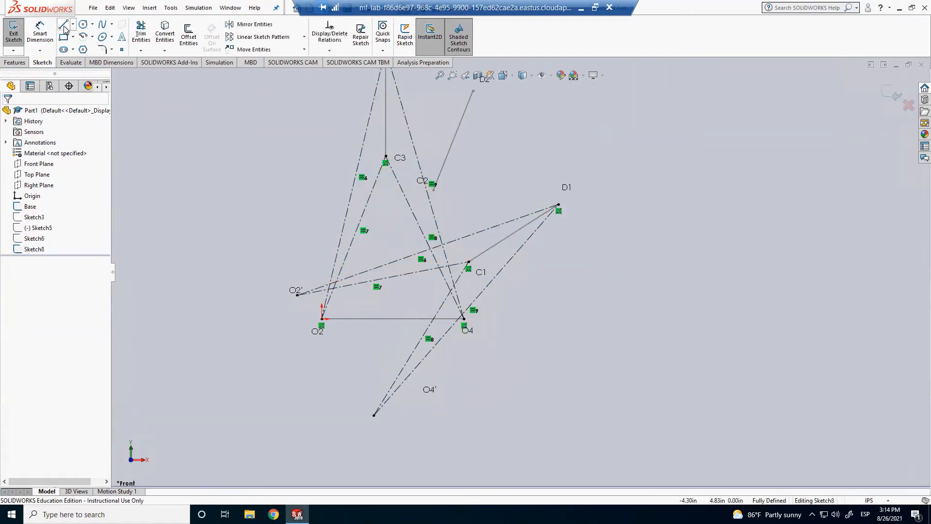
key(l)
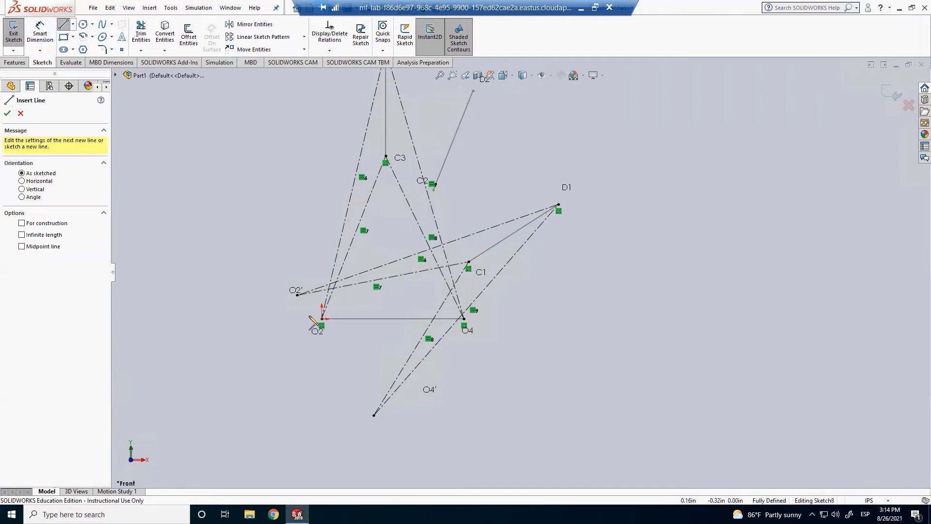
click(298, 295)
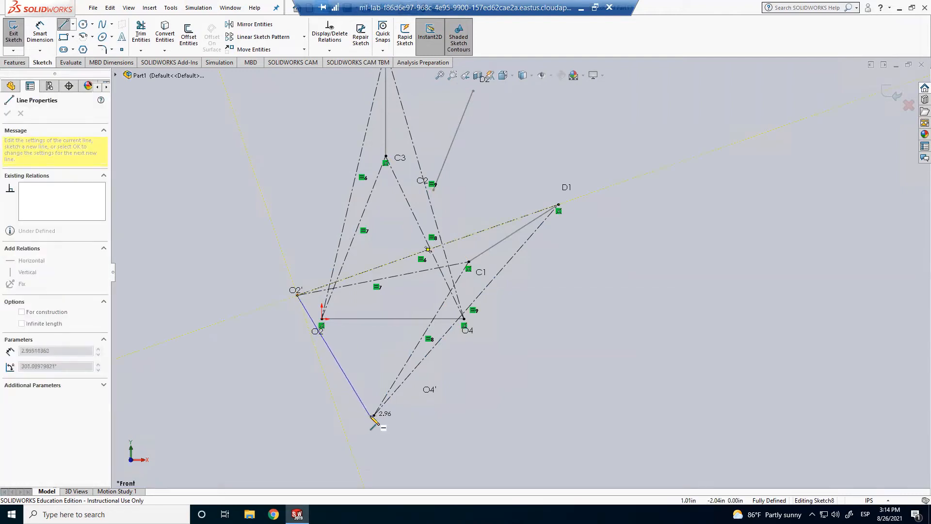
double_click(374, 416)
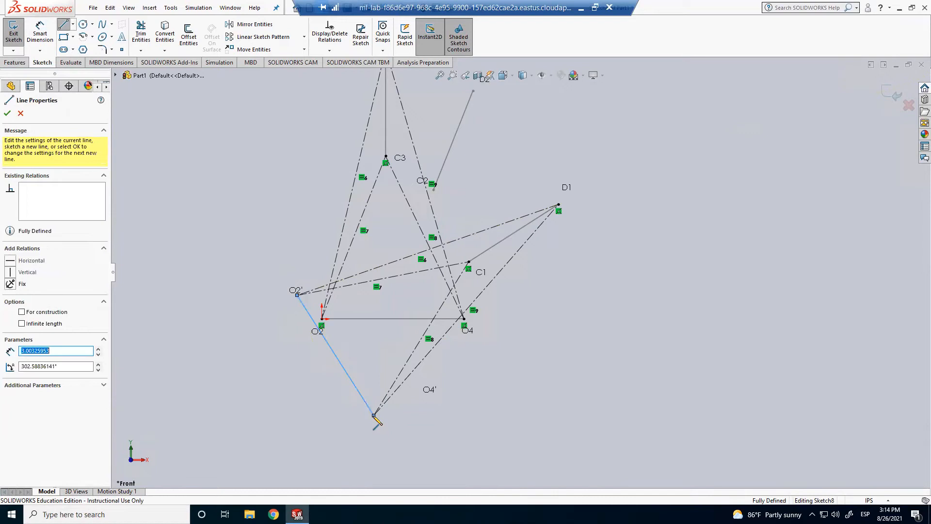
key(Escape)
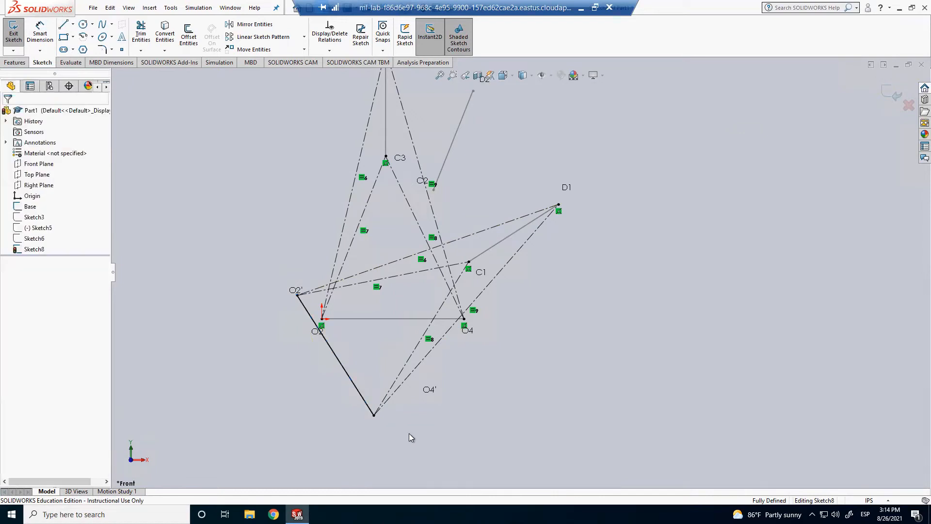
Step: Check the length of the O2'–O4' line with a trial dimension and discard it
click(47, 35)
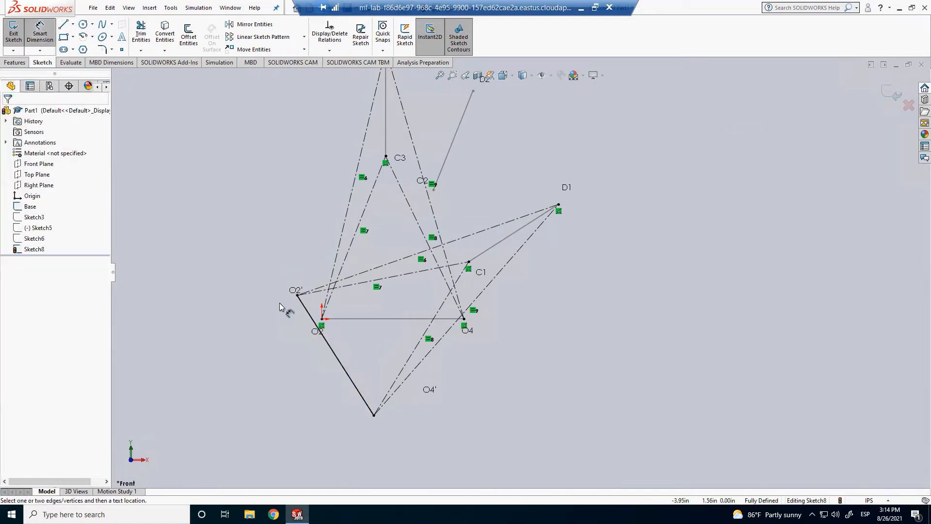
click(339, 367)
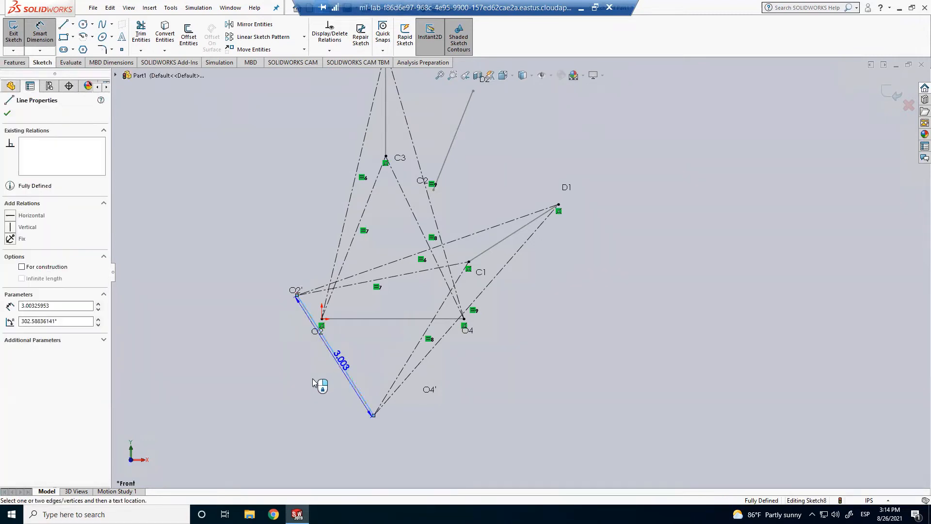
click(312, 383)
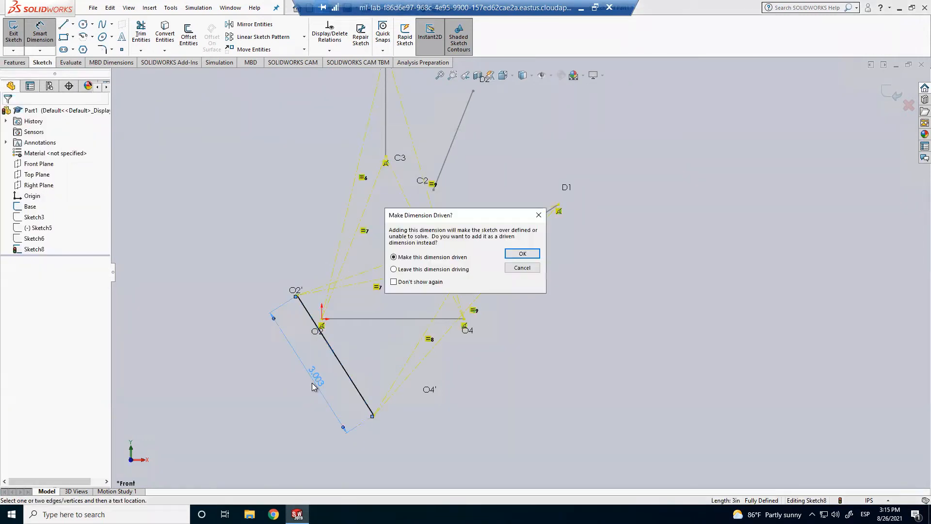
click(520, 271)
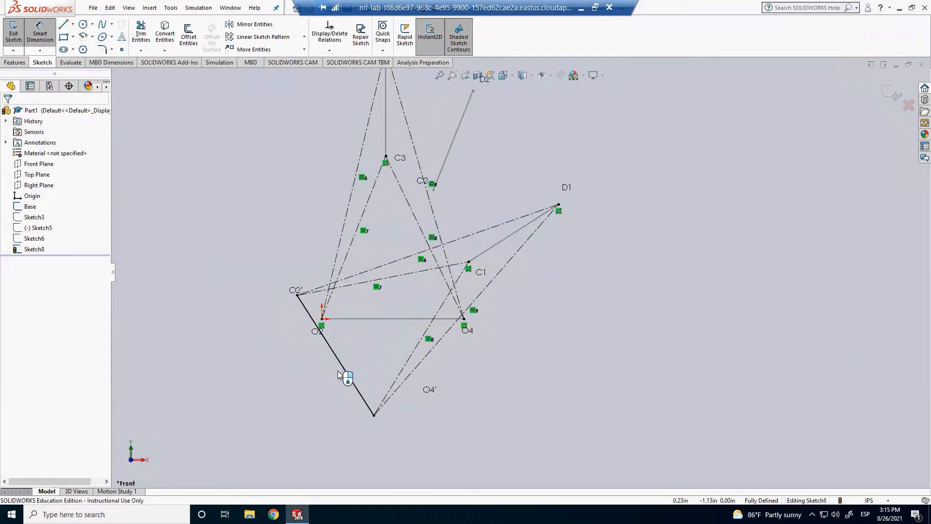
Step: Examine closely whether the centerline endpoints meet properly at D1, C1, O2', C3 and D3
scroll(322, 322, down, 2)
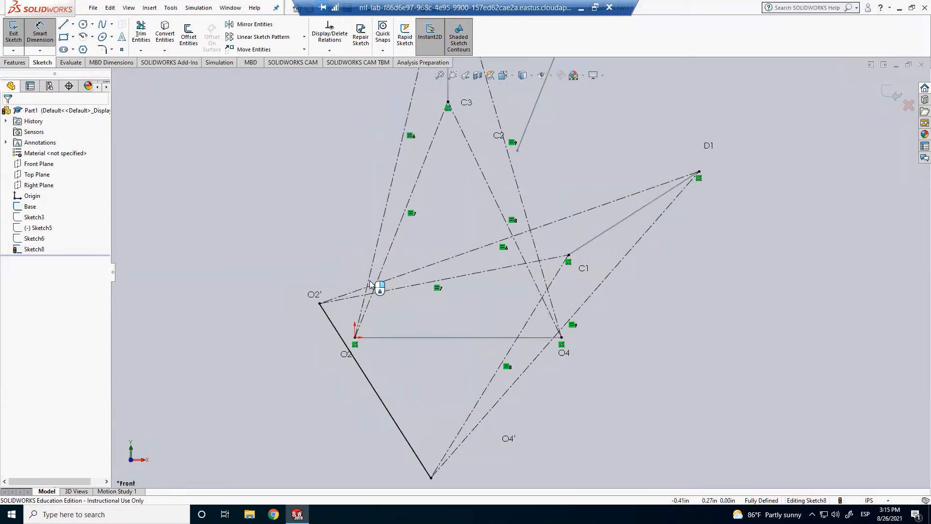
scroll(370, 281, down, 6)
scroll(415, 320, up, 8)
scroll(665, 241, up, 1)
scroll(665, 243, down, 1)
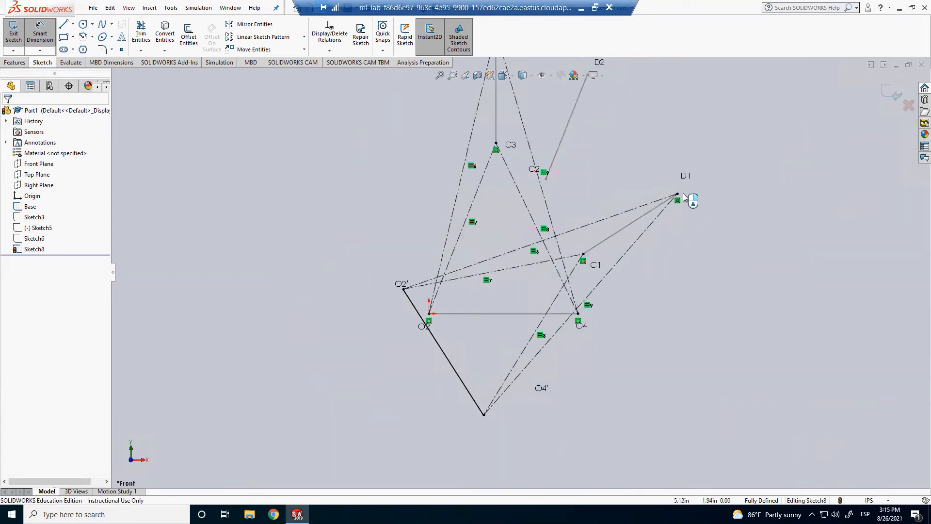
scroll(684, 197, down, 6)
ctrl+middle_drag(597, 220, 549, 239)
scroll(505, 313, up, 5)
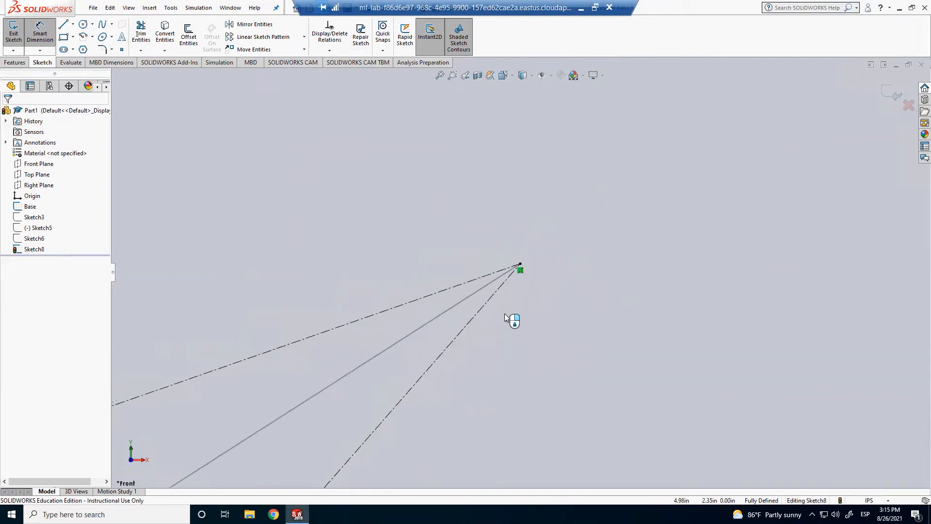
scroll(461, 348, up, 3)
scroll(394, 430, down, 10)
ctrl+middle_drag(458, 348, 491, 312)
scroll(554, 218, up, 3)
scroll(555, 218, up, 5)
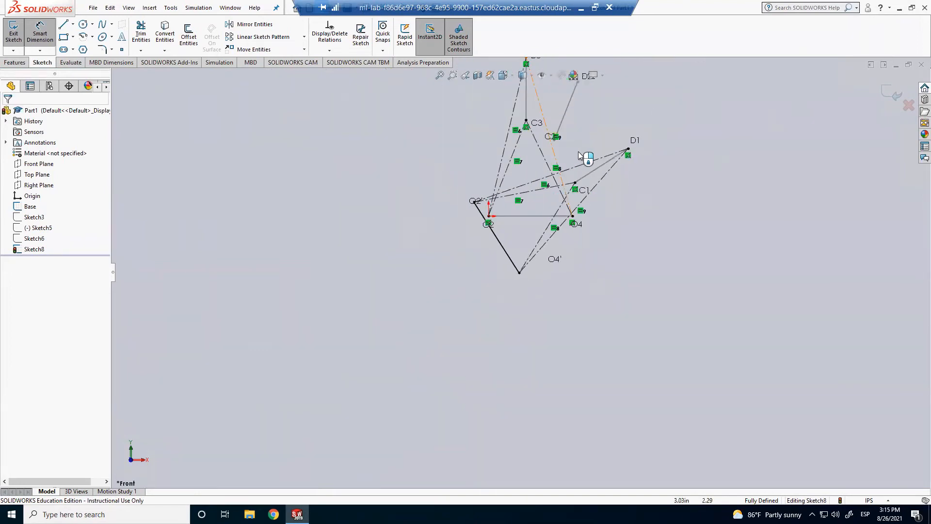
scroll(582, 158, down, 3)
scroll(562, 255, down, 6)
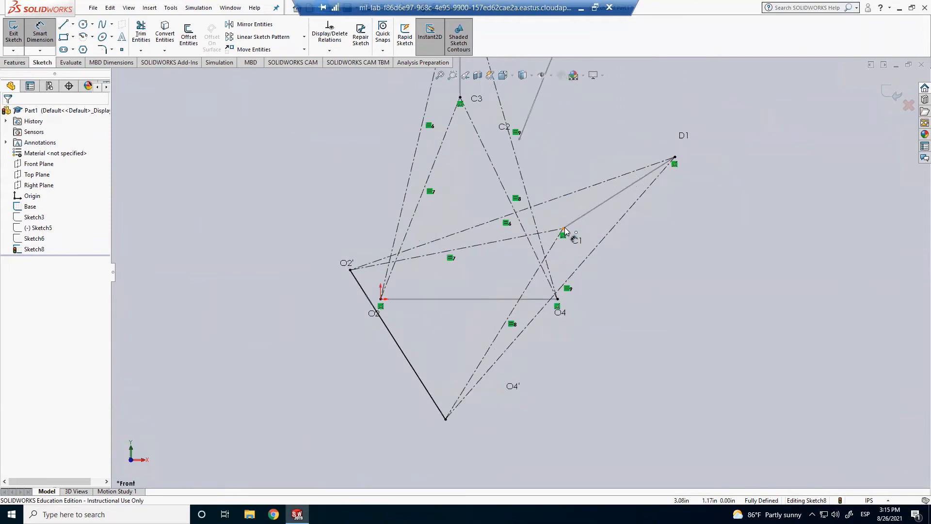
scroll(549, 253, up, 5)
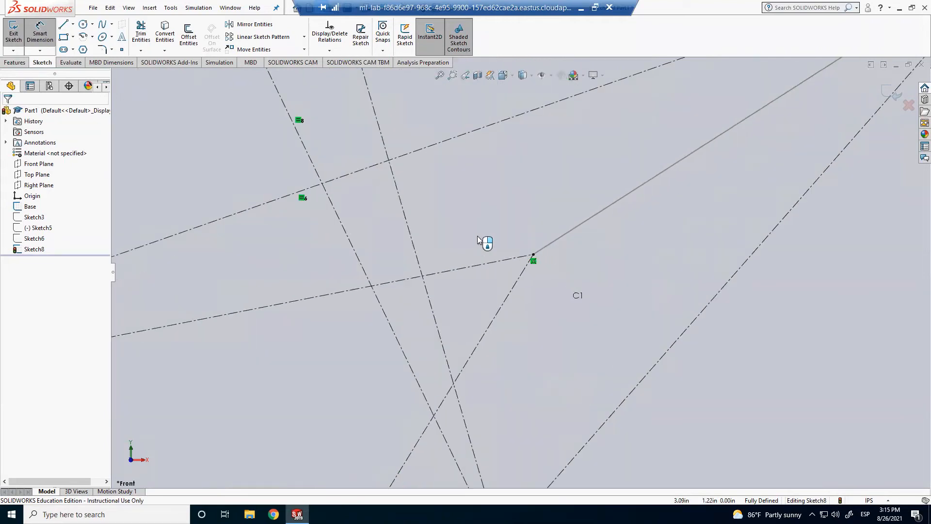
scroll(381, 295, down, 3)
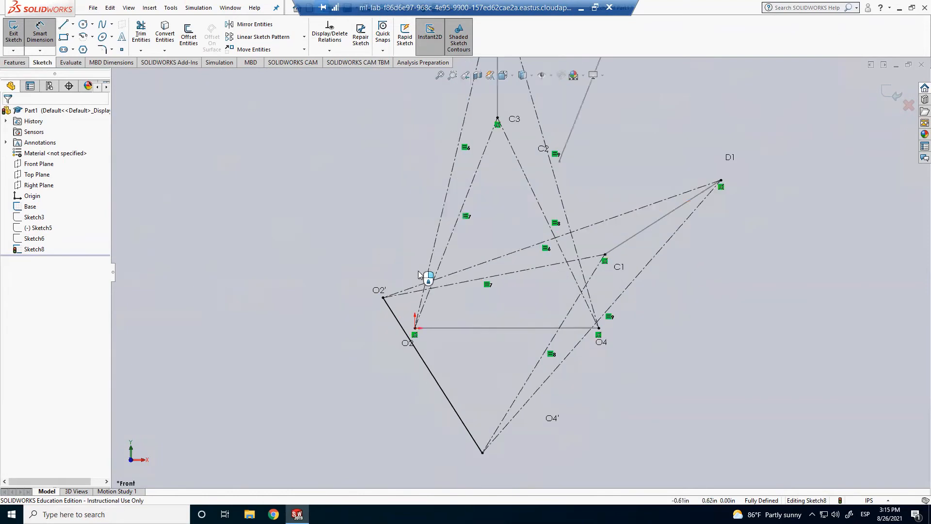
scroll(416, 304, down, 5)
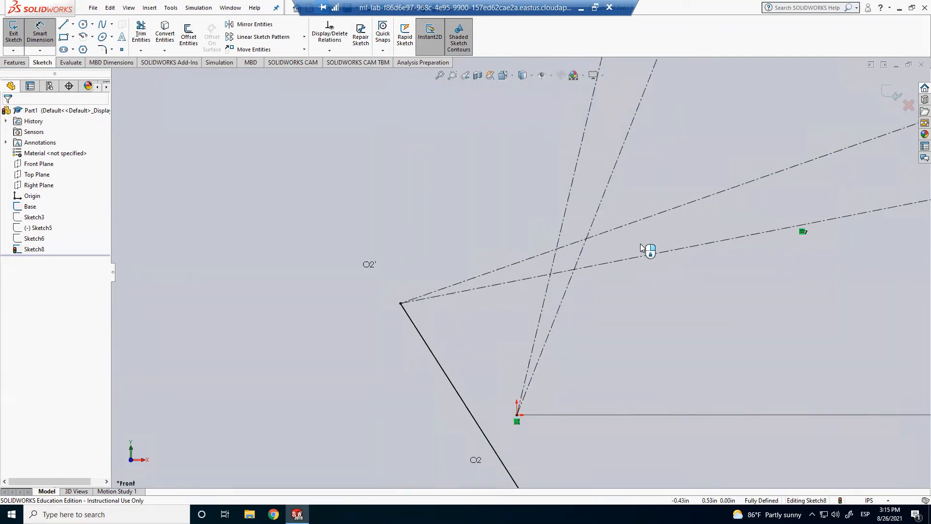
scroll(650, 184, up, 4)
scroll(626, 156, up, 4)
scroll(550, 261, down, 3)
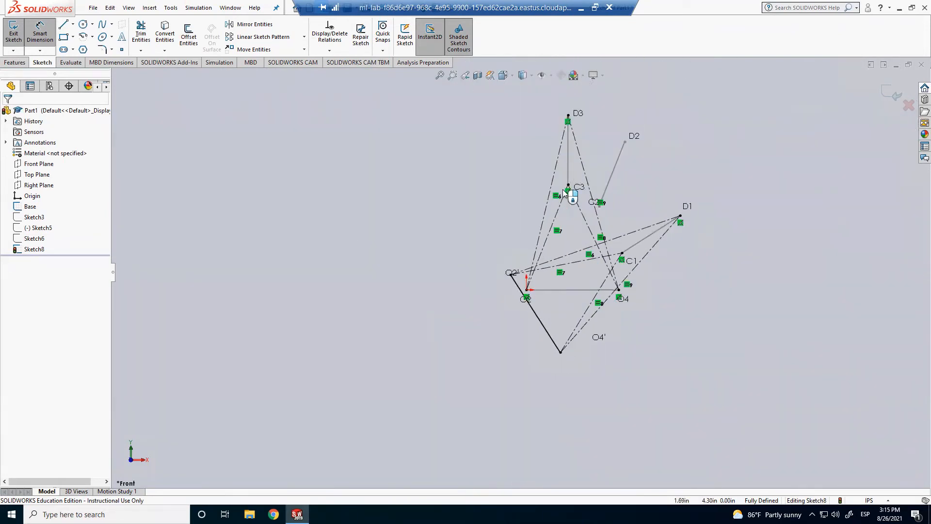
scroll(548, 264, down, 5)
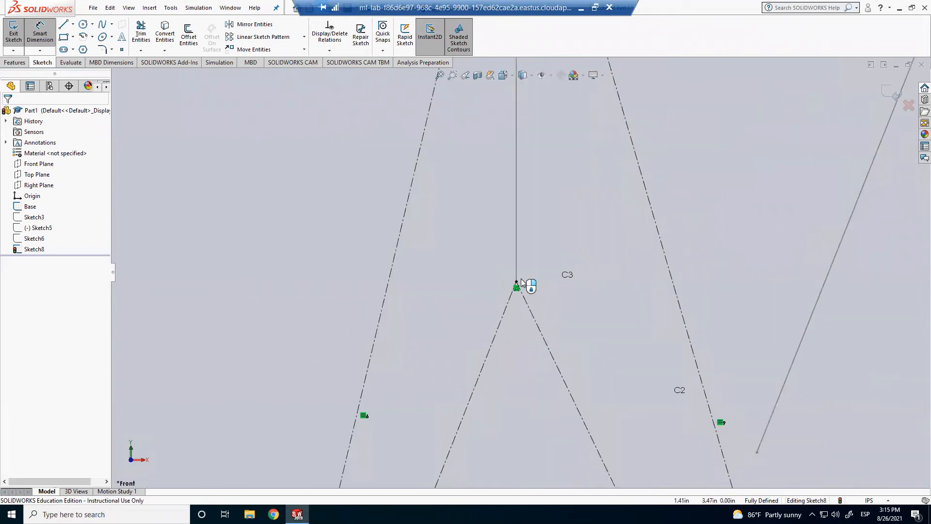
scroll(589, 181, up, 5)
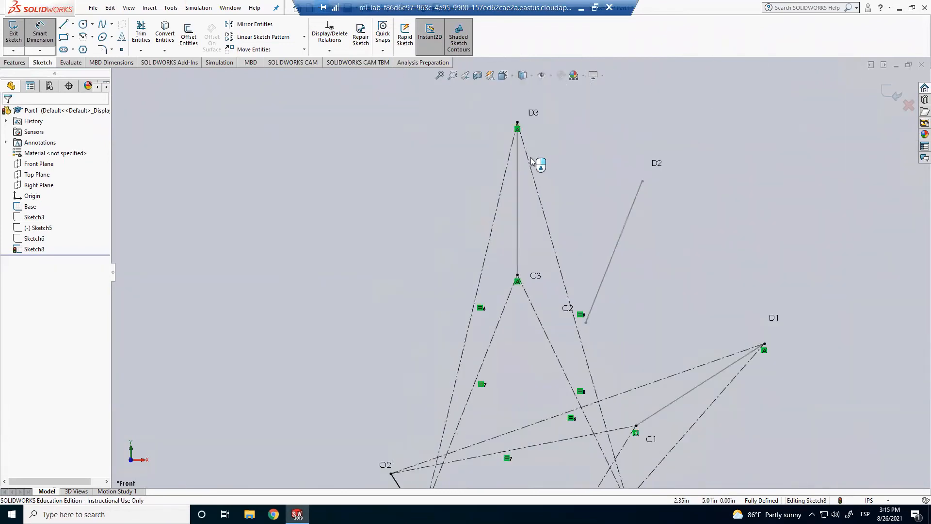
scroll(521, 183, down, 4)
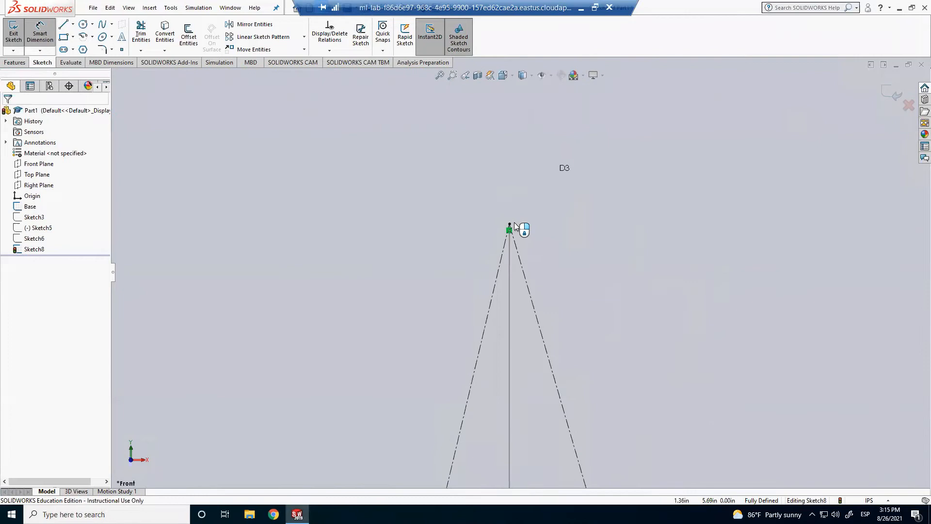
scroll(527, 255, down, 3)
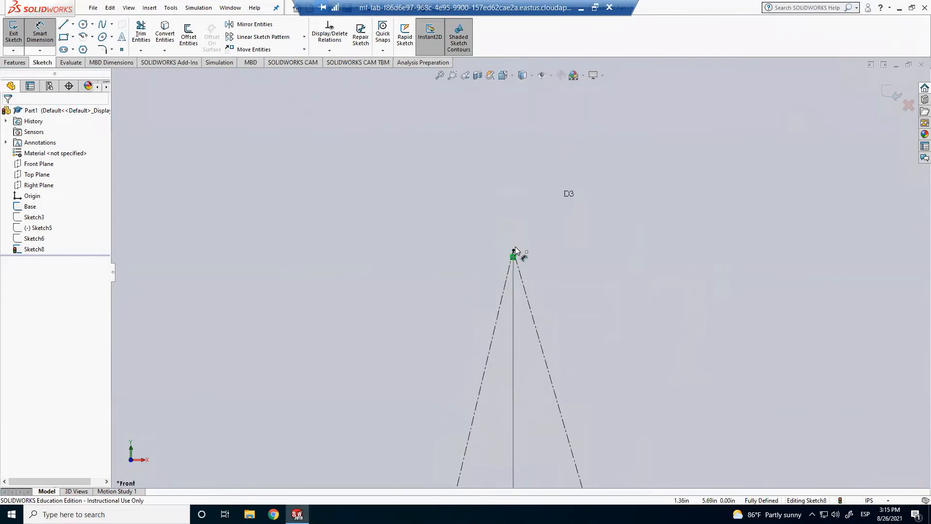
scroll(533, 265, up, 3)
scroll(541, 272, up, 5)
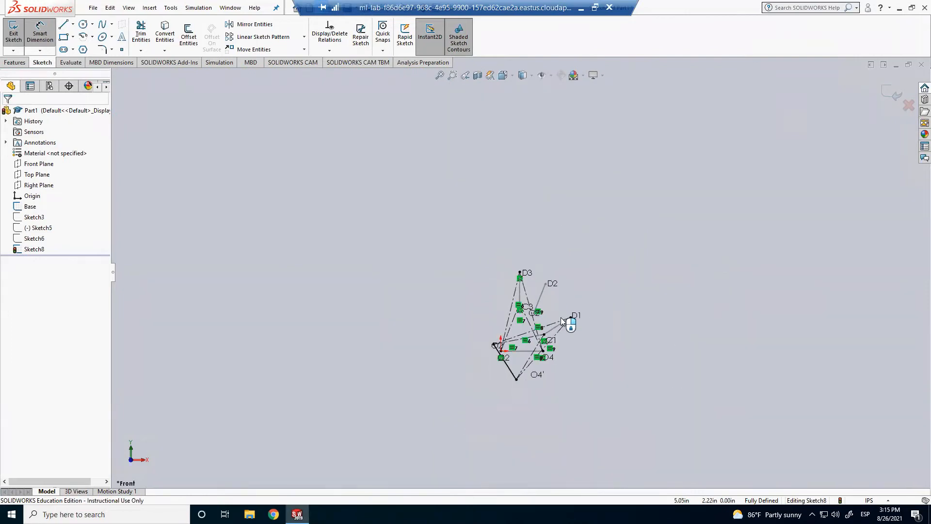
scroll(544, 301, down, 2)
scroll(439, 363, down, 2)
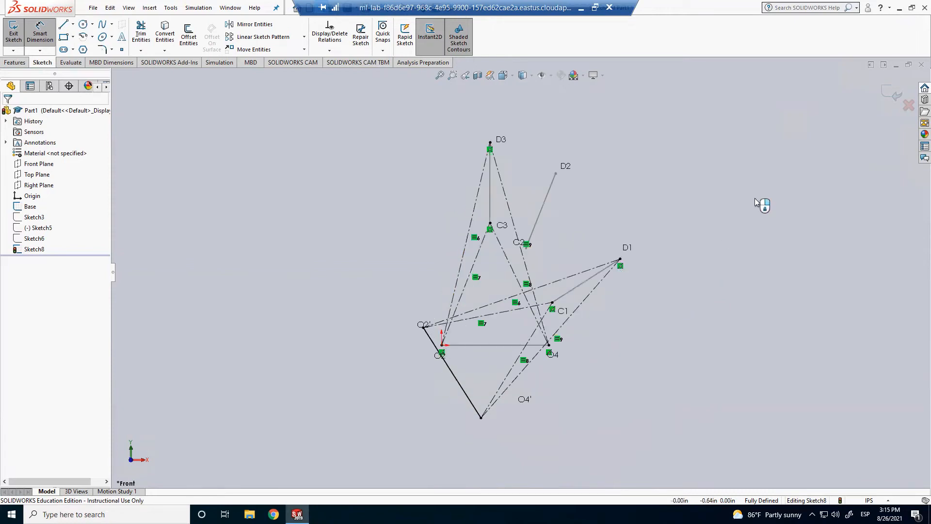
Step: Finish editing Sketch8 and open the Base sketch for editing
click(890, 92)
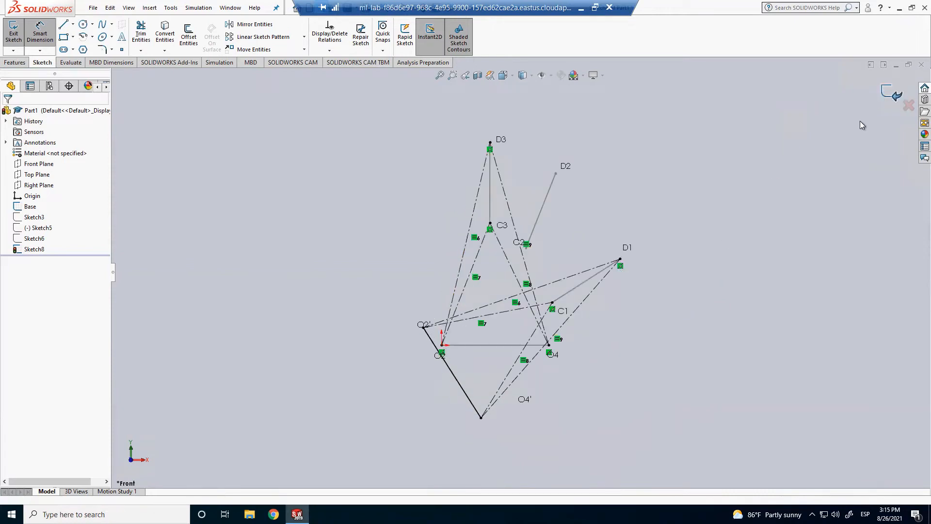
double_click(31, 210)
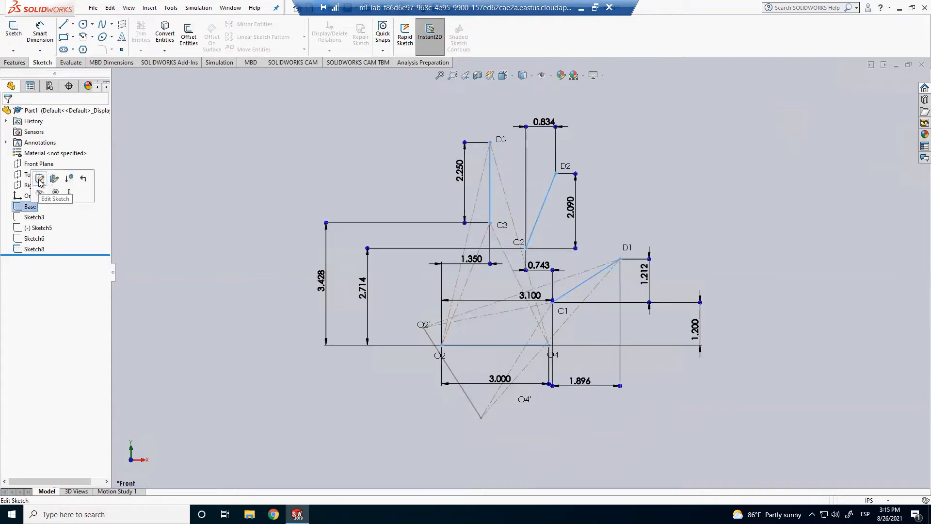
click(46, 183)
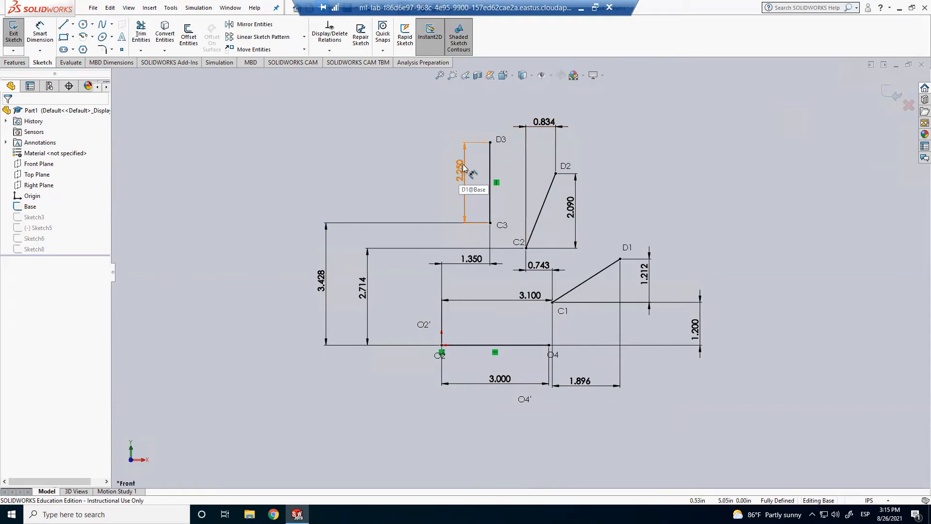
Step: Add a driven dimension for the length of the C2–D2 line in the Base sketch
click(40, 33)
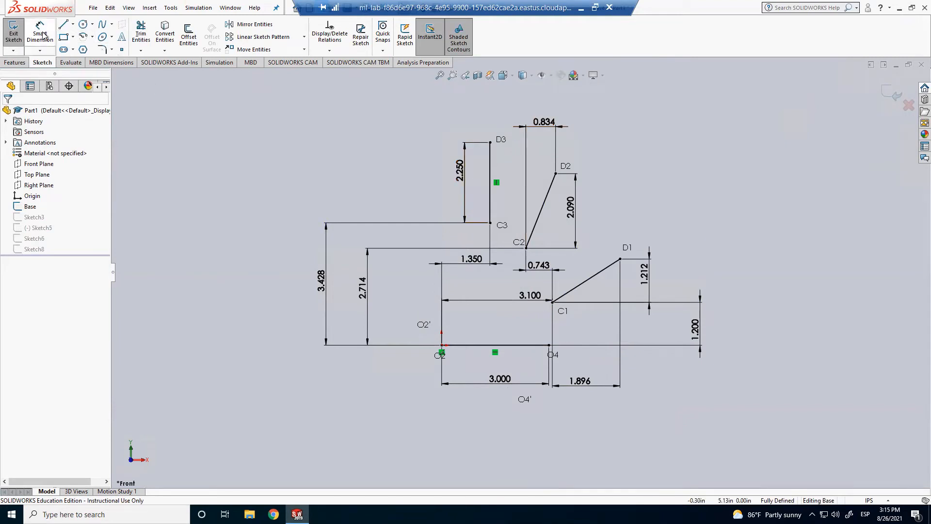
click(540, 215)
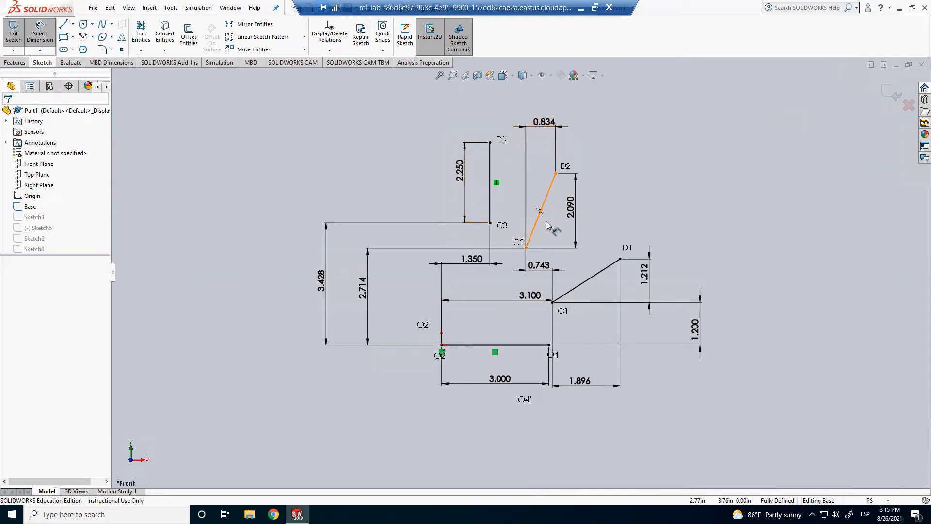
click(540, 212)
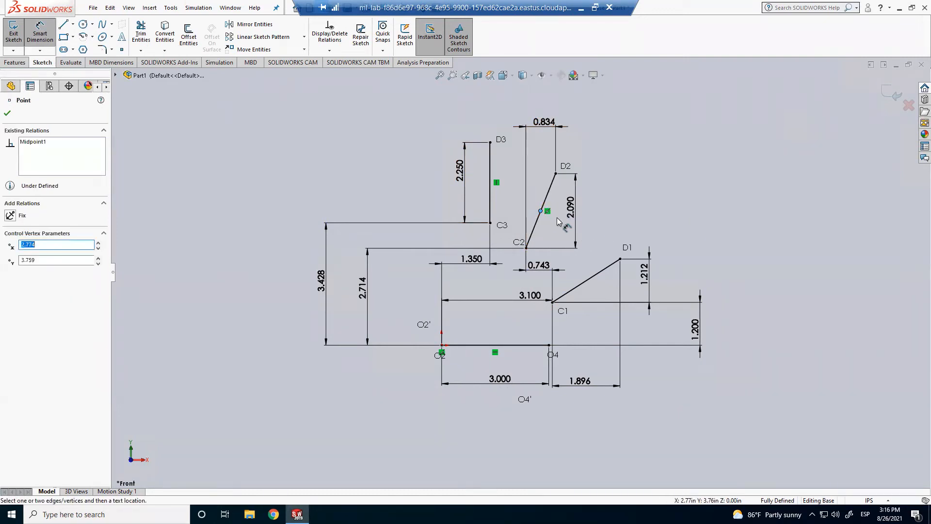
key(Escape)
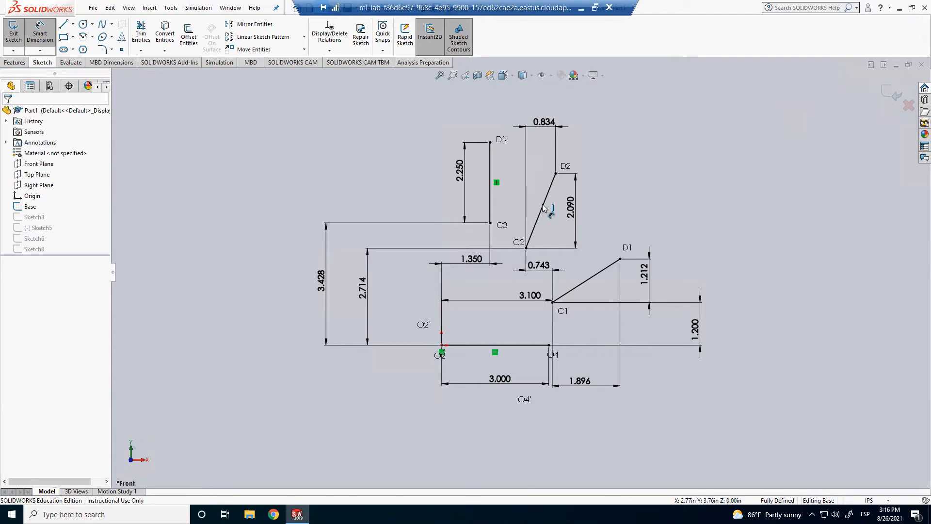
click(543, 209)
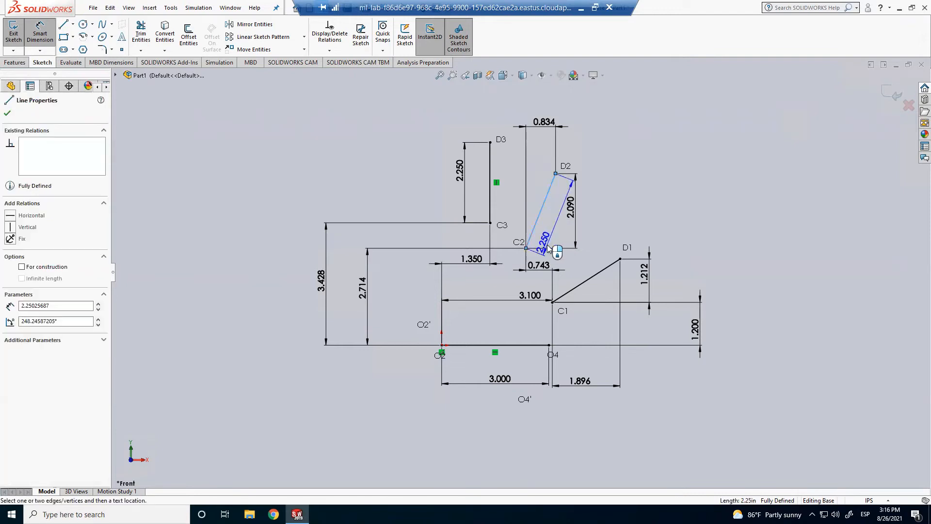
click(552, 238)
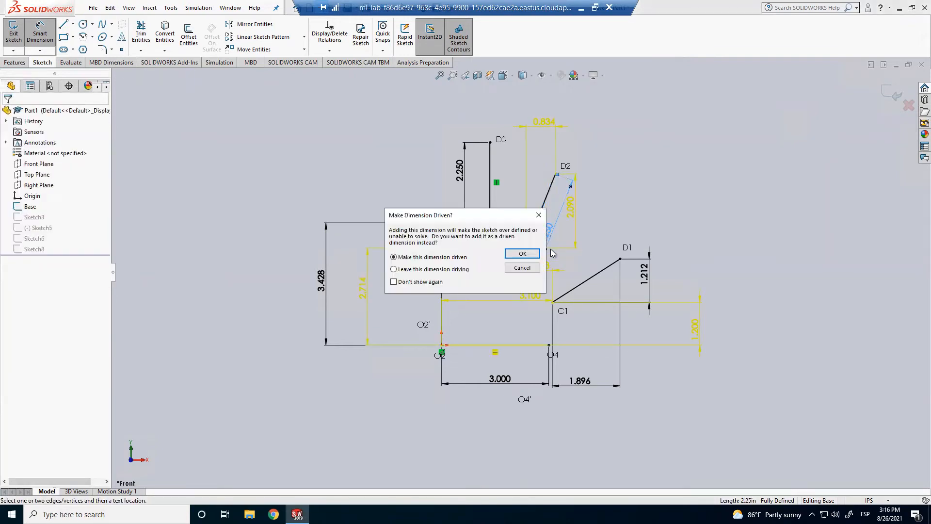
click(540, 255)
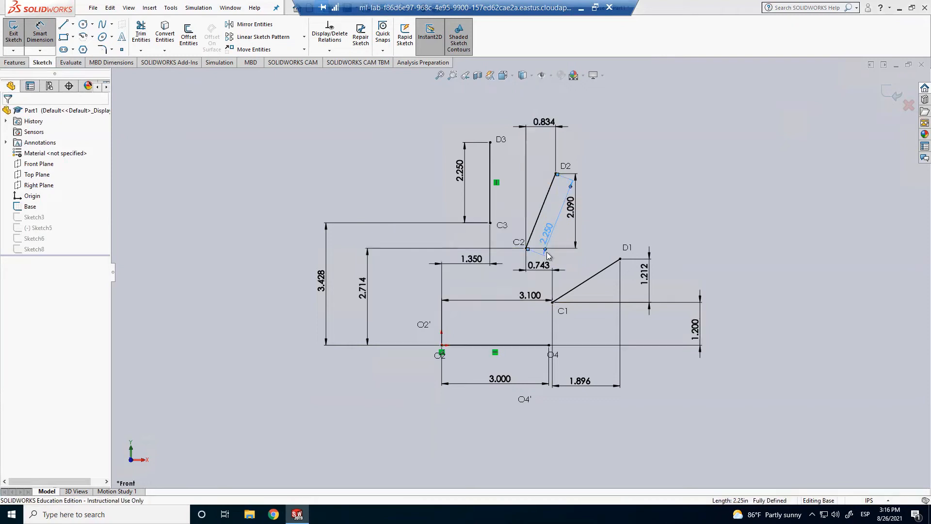
Step: Preview a length dimension on the C1–D1 line and inspect the full-precision value of the C2–D2 dimension
click(593, 275)
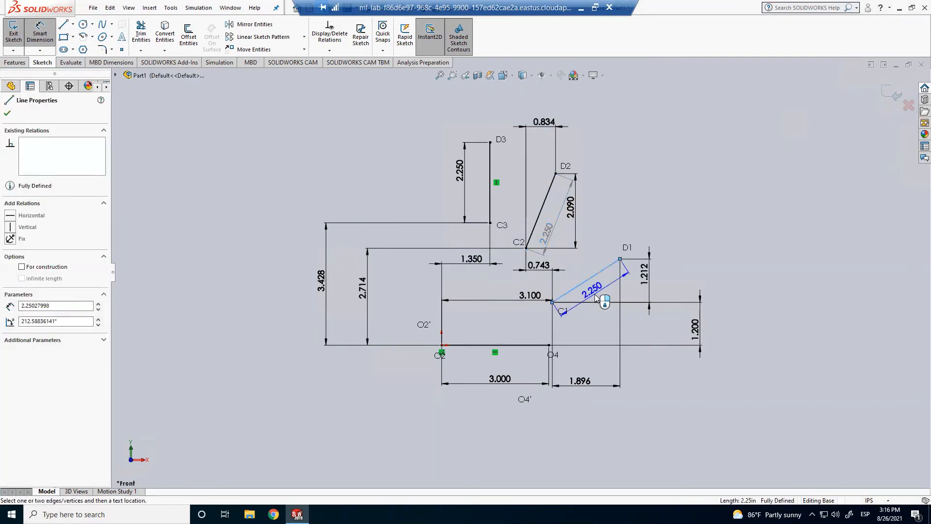
key(Escape)
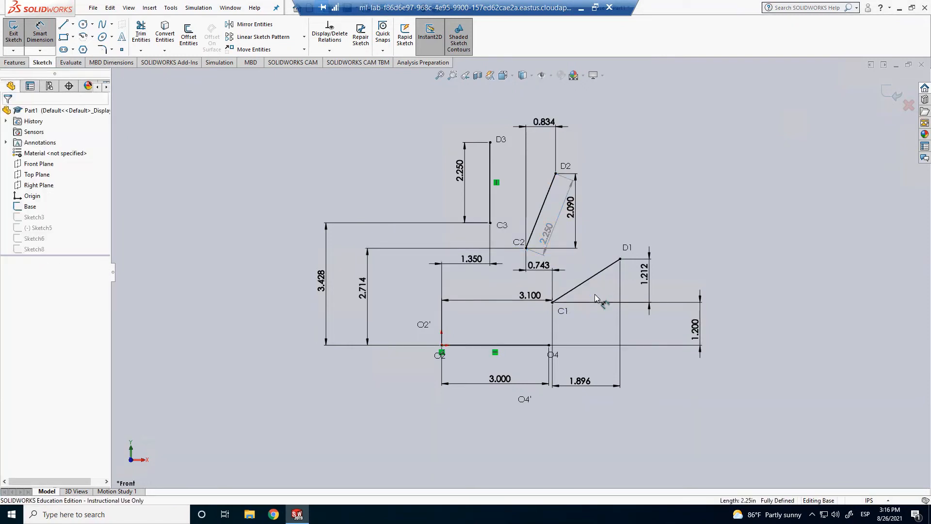
double_click(558, 226)
click(528, 259)
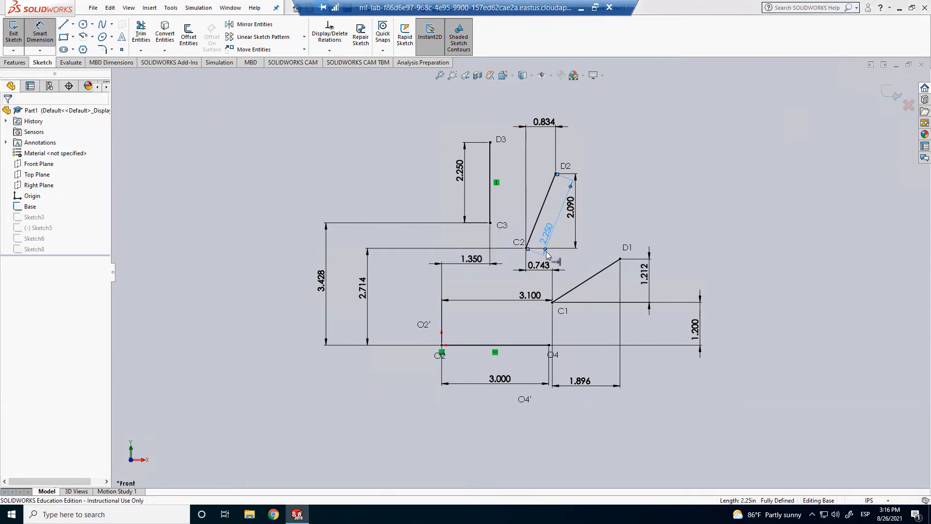
double_click(552, 237)
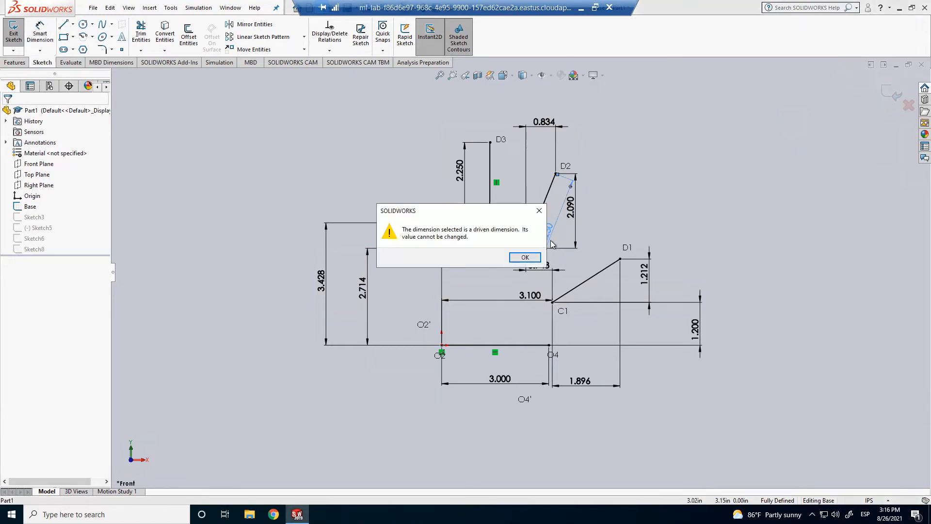
click(527, 259)
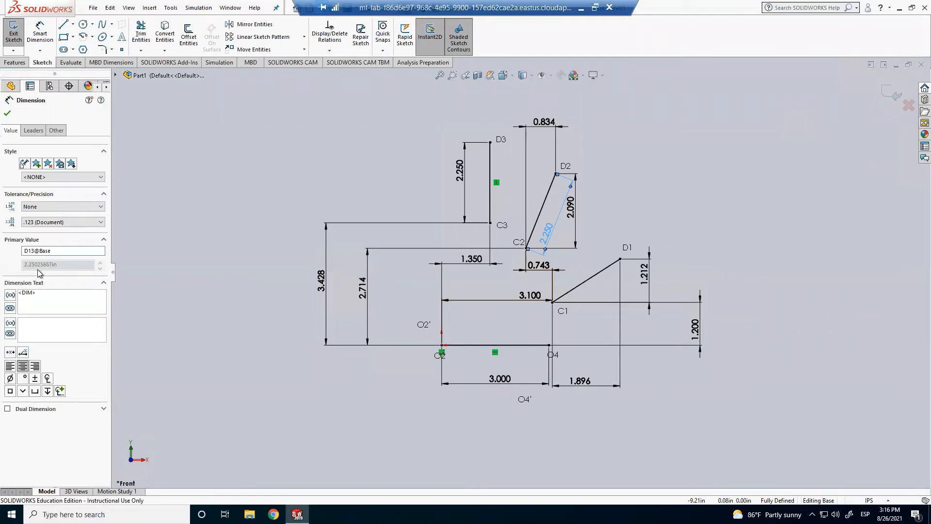
click(148, 264)
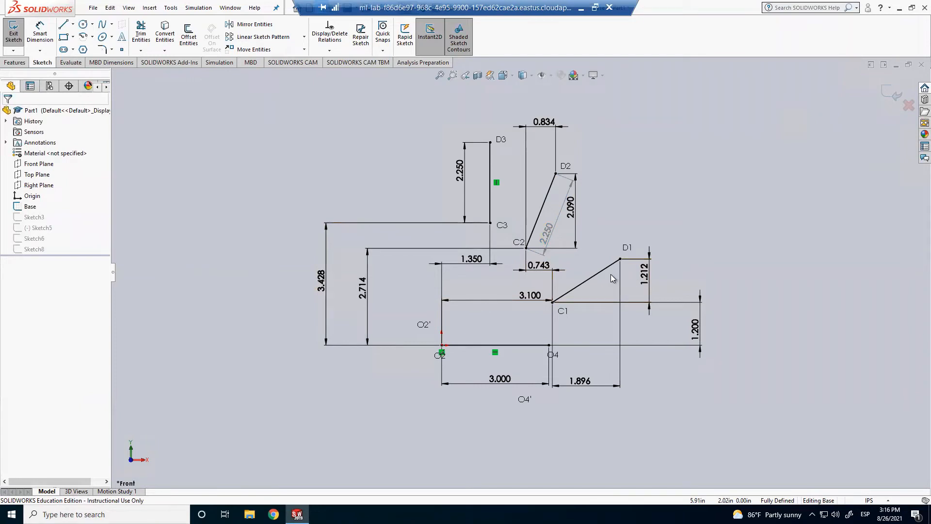
Step: Add a driven length dimension to the C1–D1 line and inspect its full-precision value
click(40, 34)
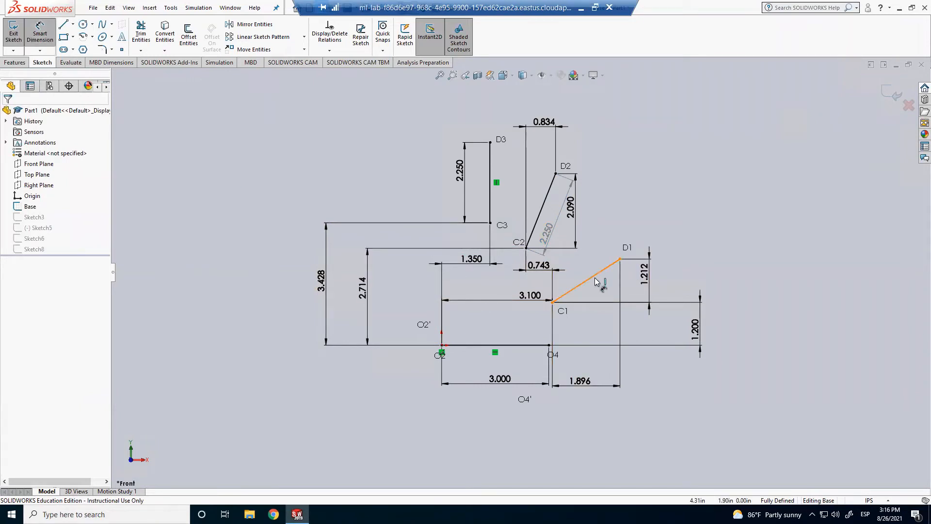
click(596, 282)
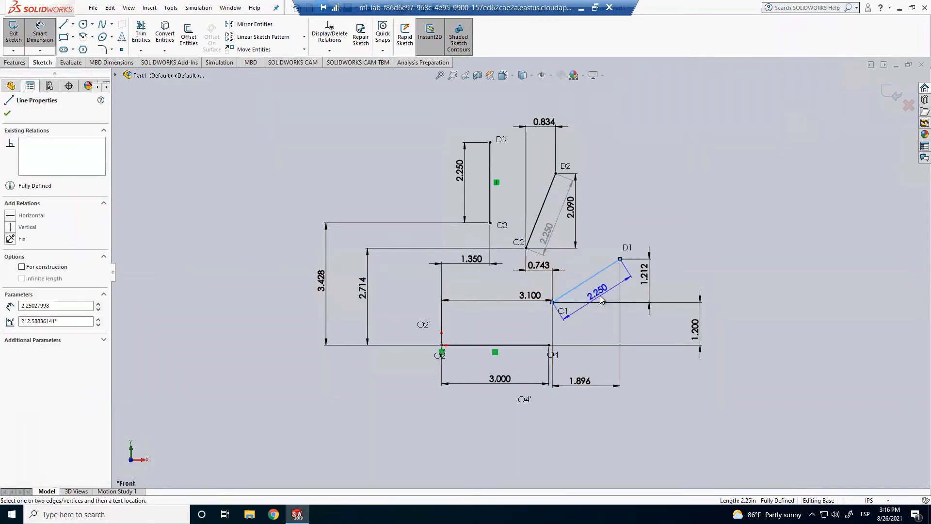
click(602, 299)
click(526, 252)
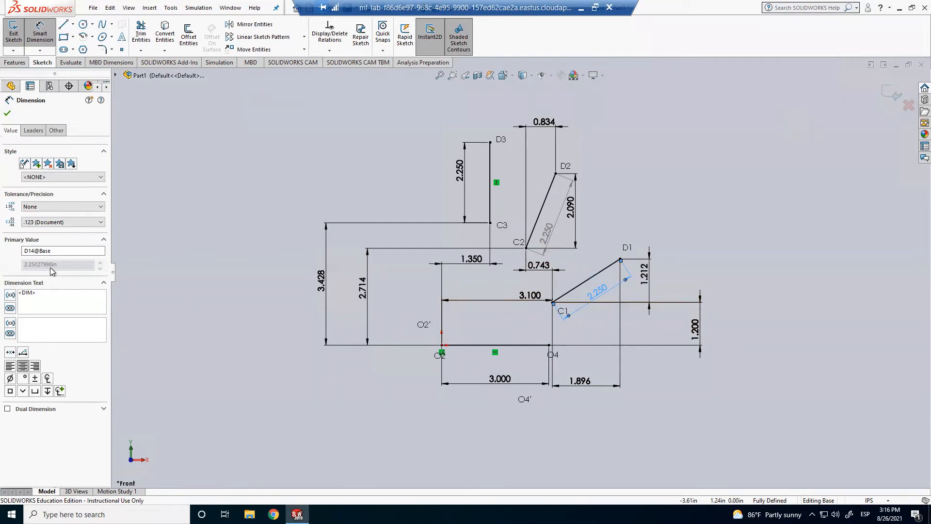
click(670, 192)
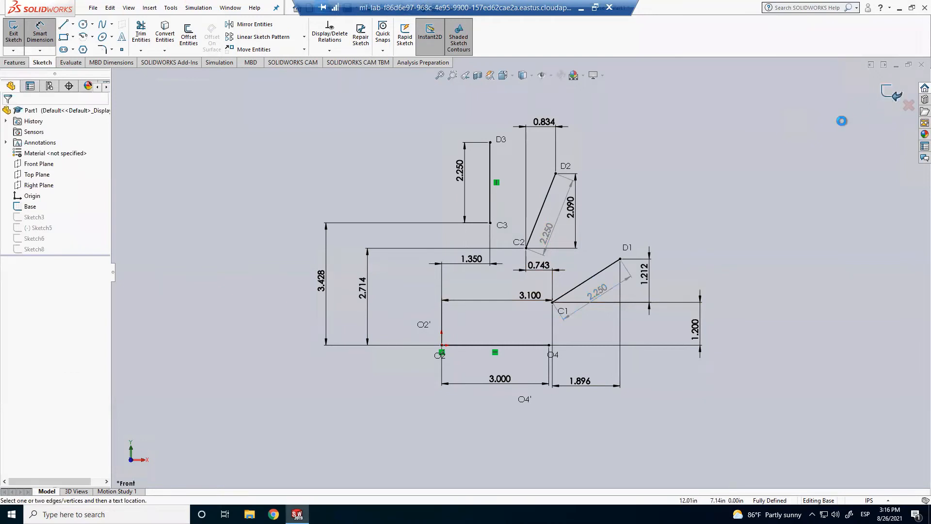
Step: Finish editing the Base sketch and make Sketch6 visible alongside Sketch8
right_click(30, 249)
click(113, 244)
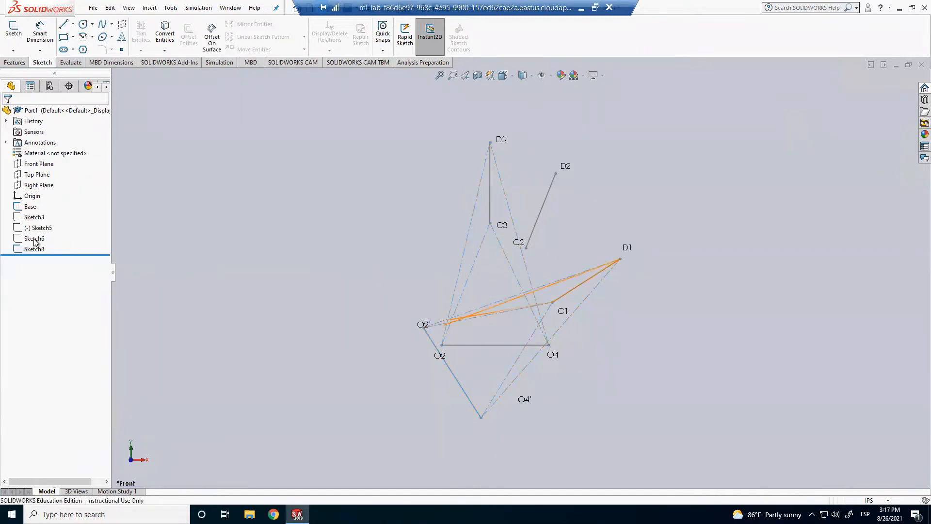
right_click(34, 238)
click(44, 211)
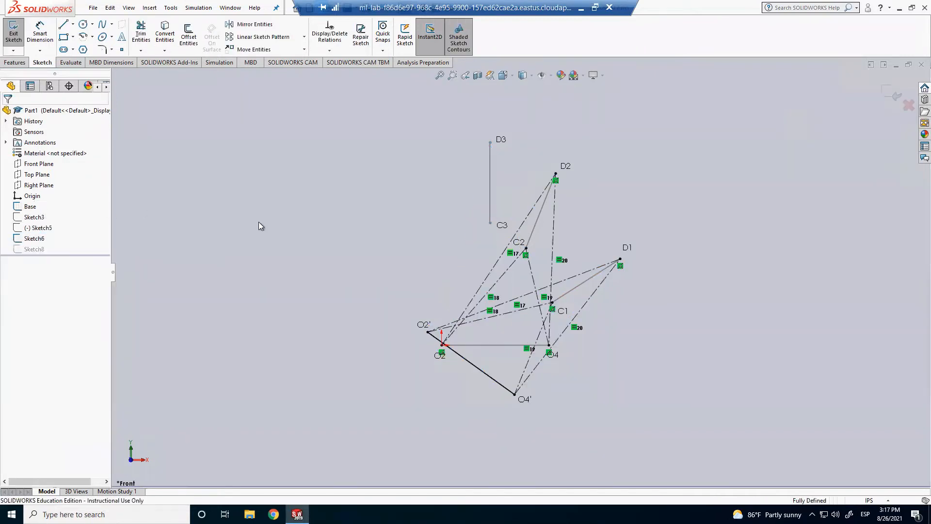
click(886, 97)
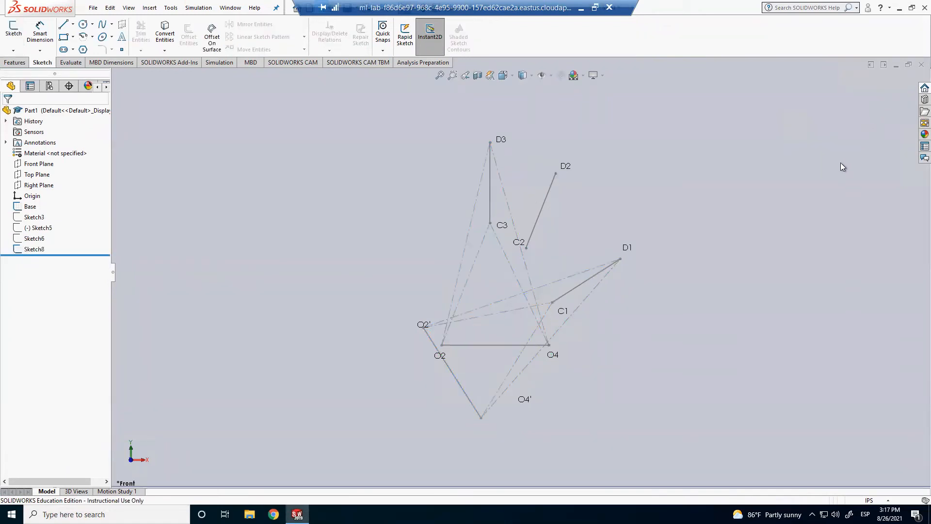
right_click(27, 239)
click(36, 224)
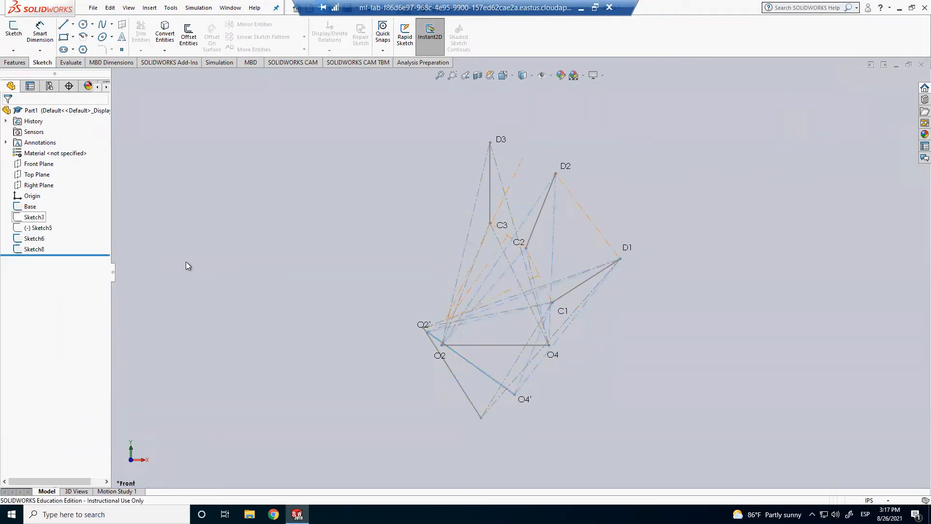
Step: Reposition the O2', O2 and O4 labels so each sits close to its own point
scroll(623, 383, down, 1)
scroll(258, 252, down, 4)
scroll(247, 213, up, 3)
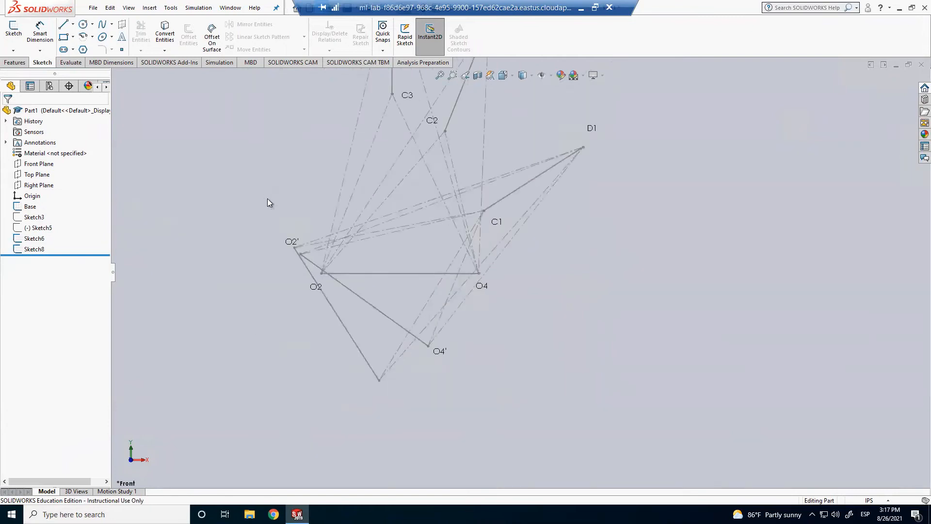
scroll(310, 227, down, 2)
drag(329, 268, 363, 291)
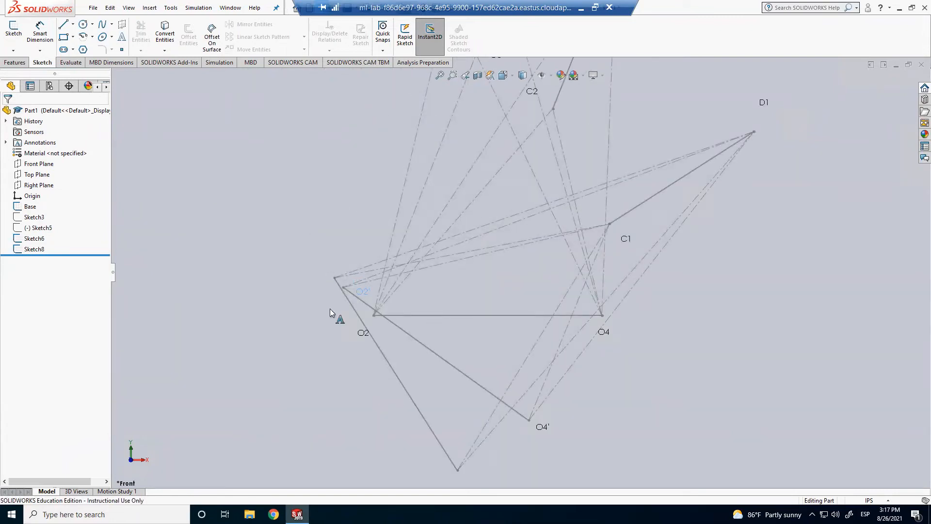
drag(371, 322, 375, 321)
drag(608, 332, 607, 325)
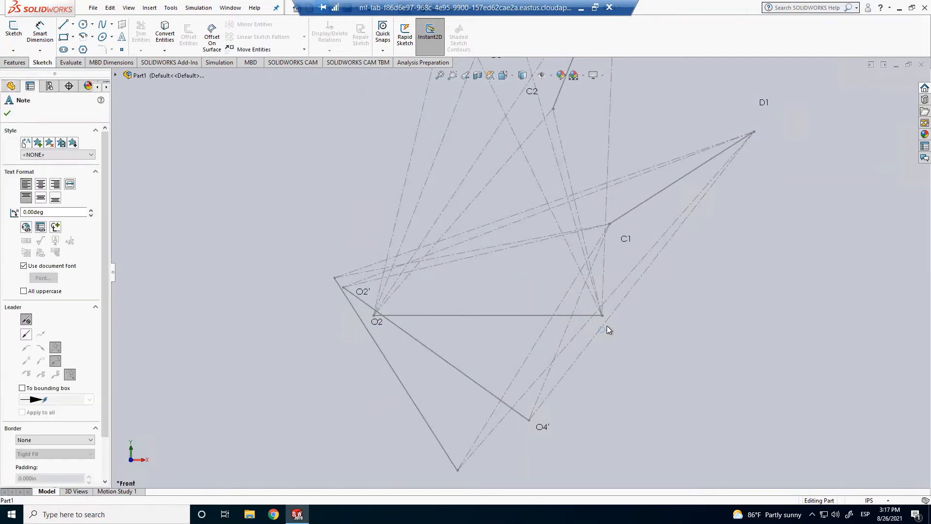
click(603, 414)
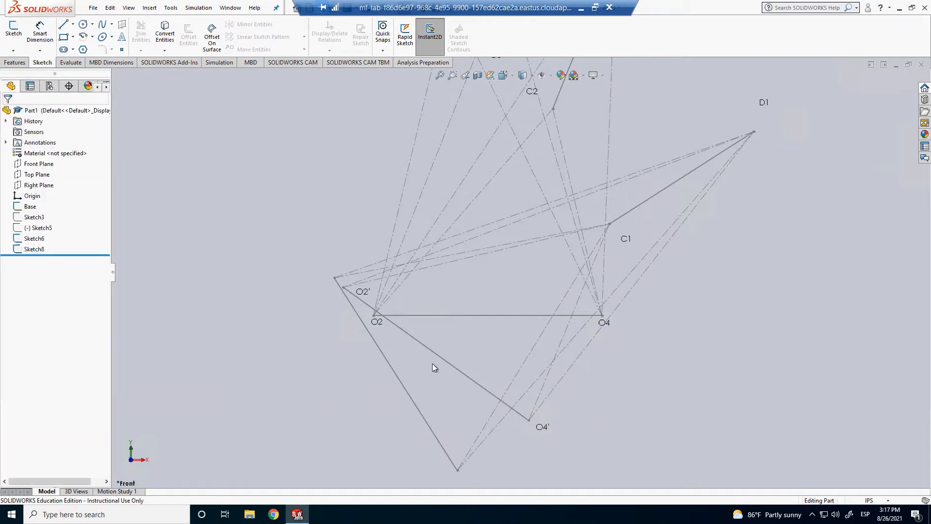
Step: Add an O2" note beside the upper endpoint of Sketch8's solid line, just above the O2' point
click(148, 9)
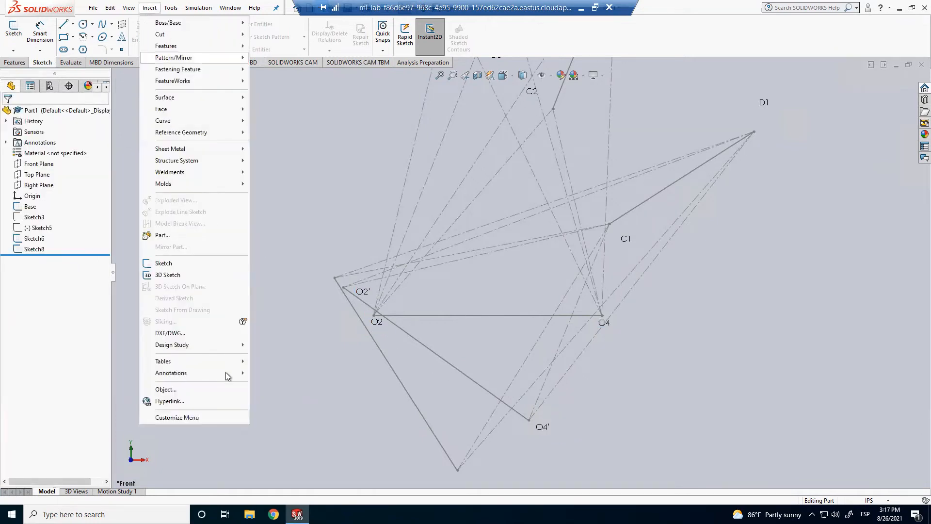
mouse_move(230, 373)
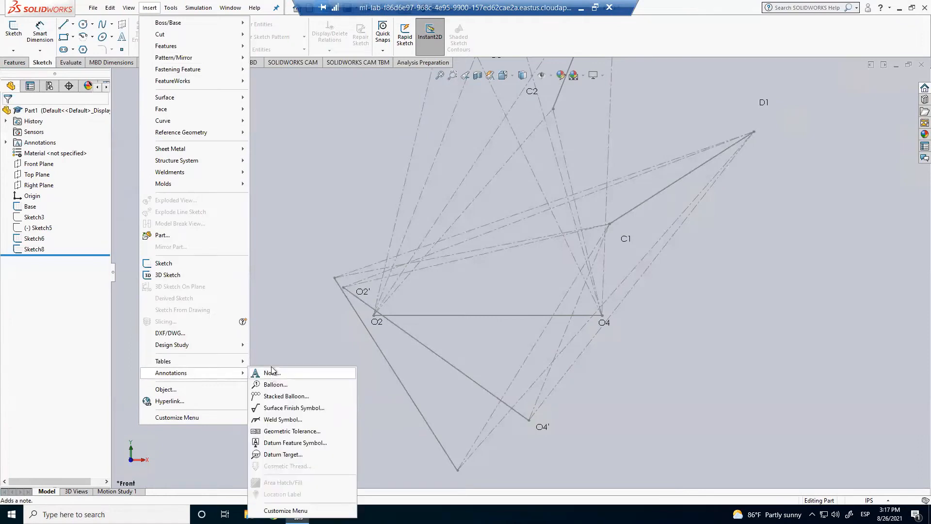
click(272, 372)
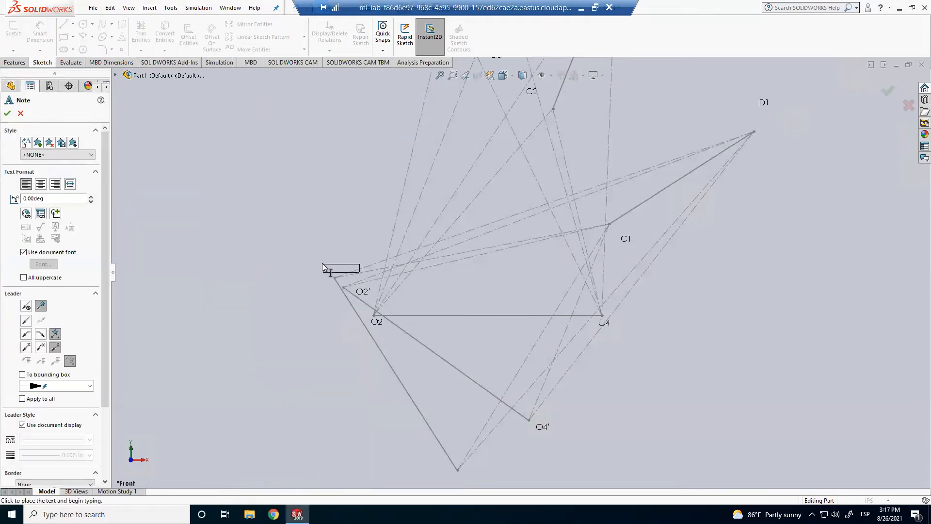
click(322, 265)
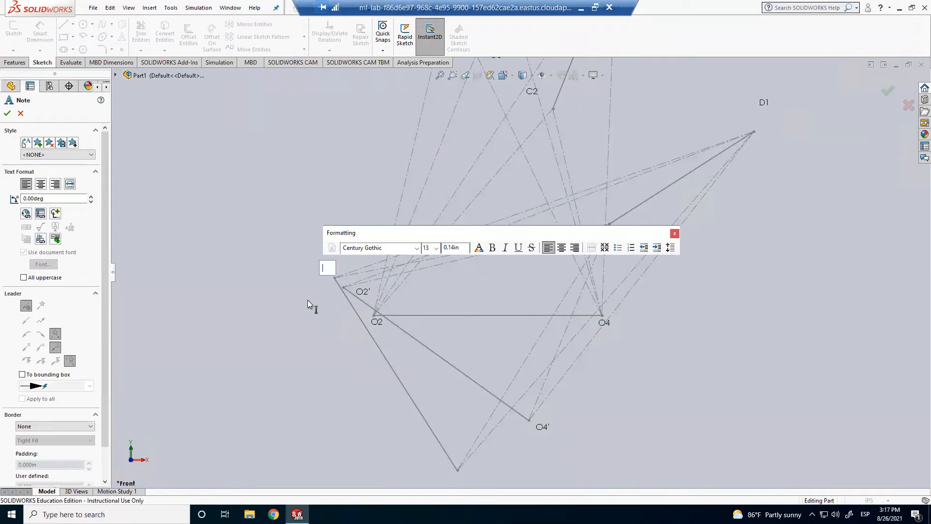
text(O2)
click(297, 352)
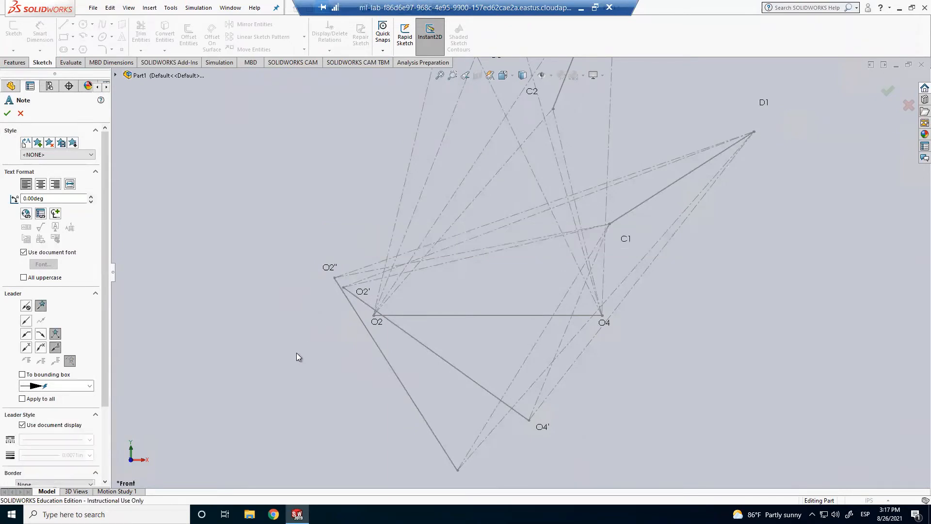
Step: Place an O4" note beside the lower endpoint of Sketch8's solid line
click(470, 473)
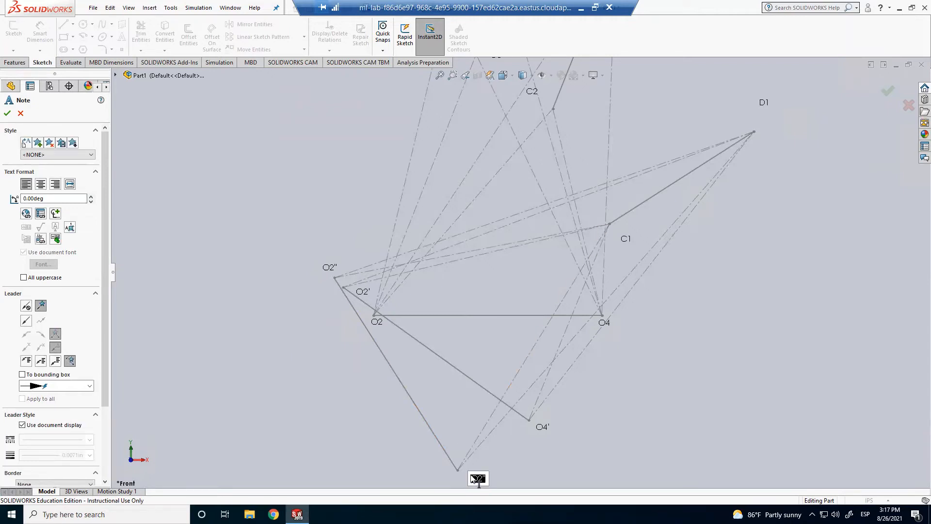
text(O4")
click(505, 477)
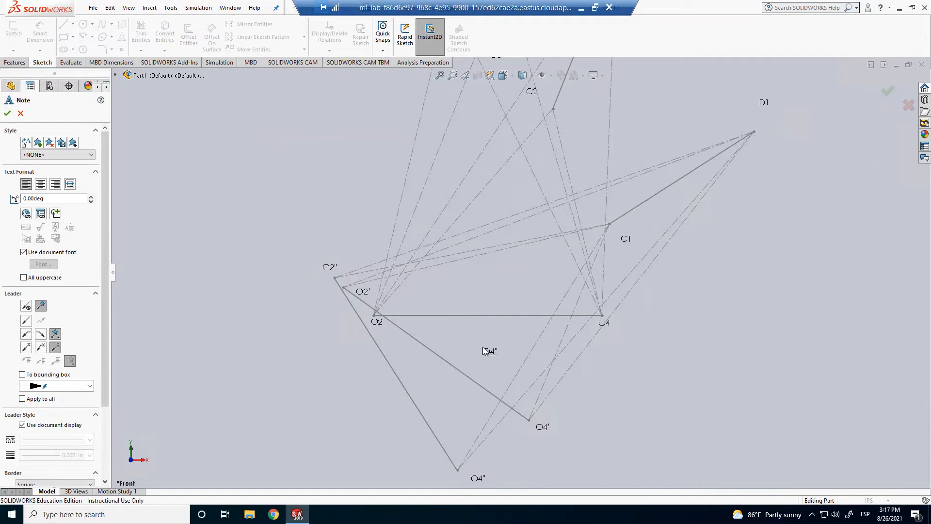
Step: Finish placing note labels and start a new sketch on the Front Plane
key(Escape)
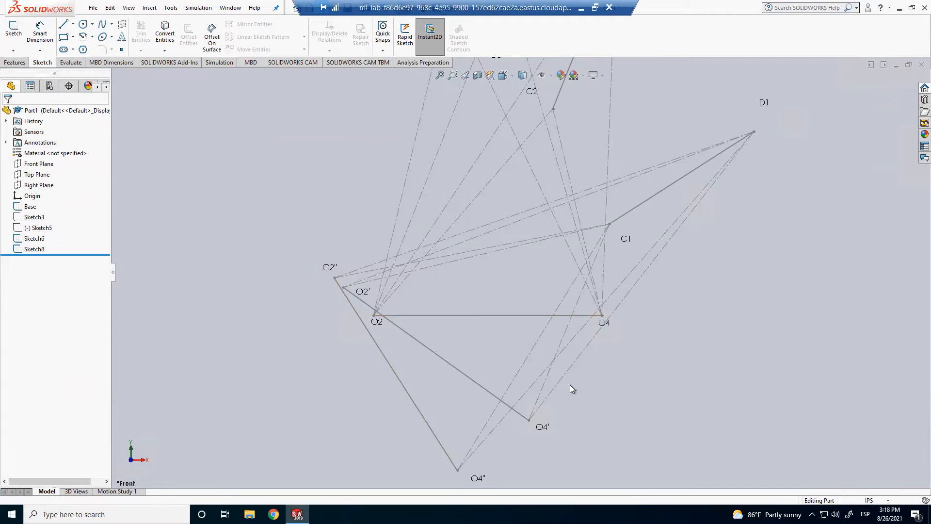
scroll(540, 277, up, 2)
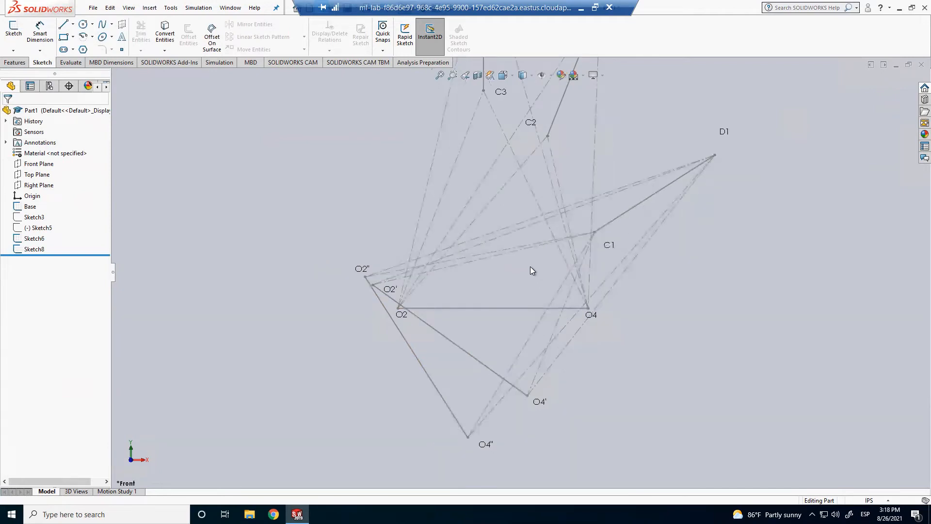
scroll(528, 274, up, 2)
scroll(502, 302, down, 1)
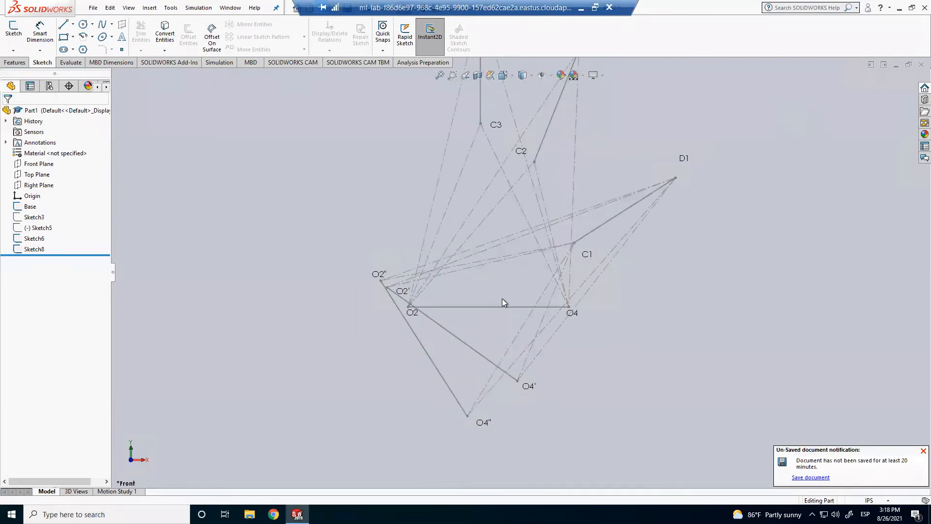
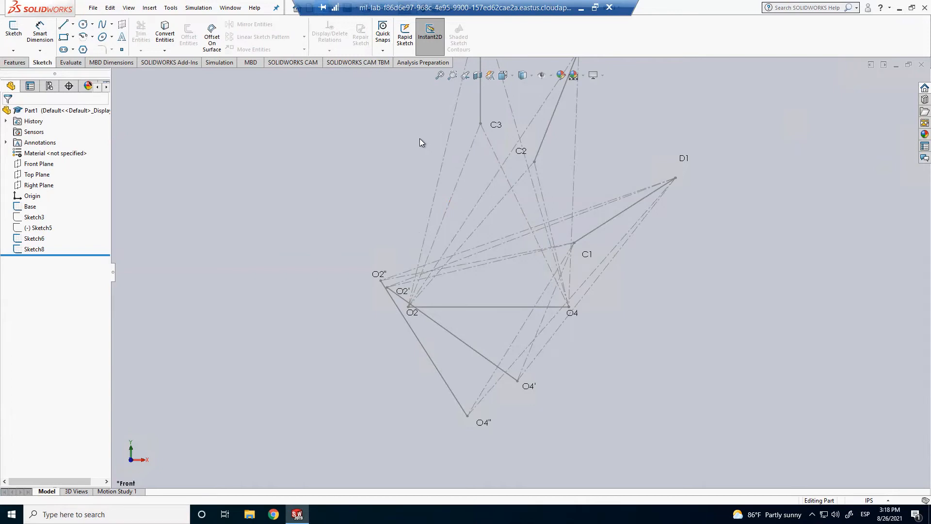
scroll(519, 295, down, 3)
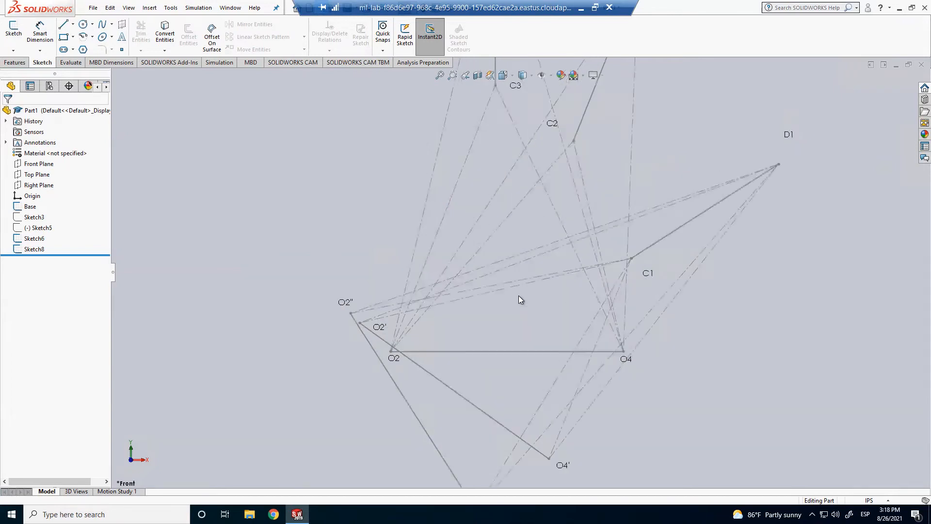
scroll(522, 298, down, 2)
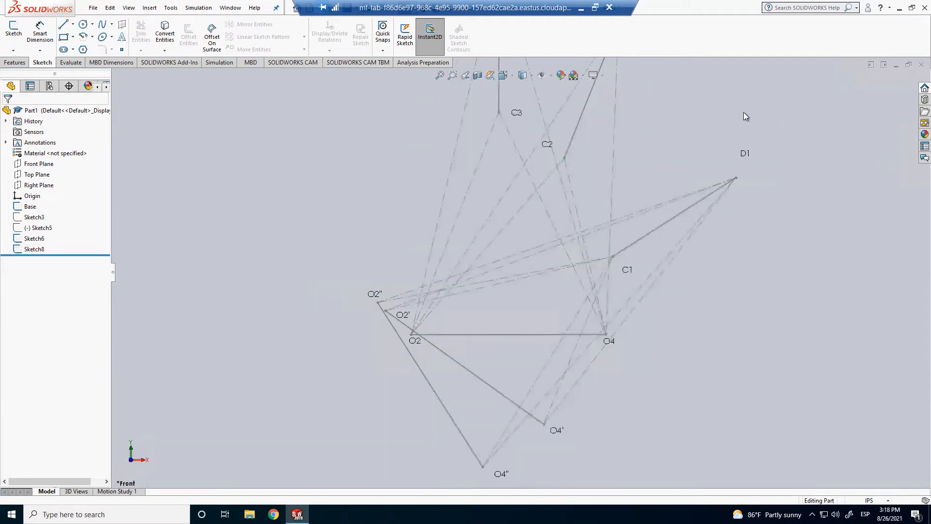
click(13, 27)
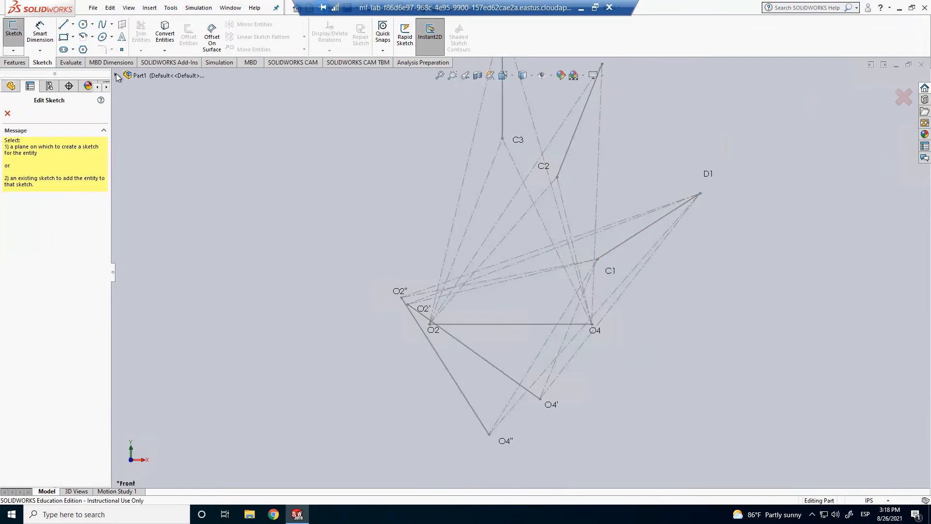
click(116, 75)
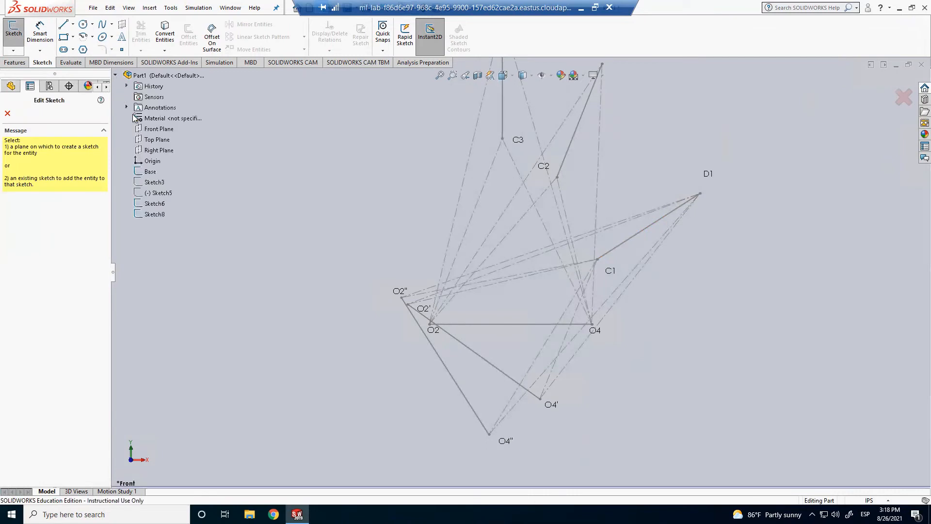
click(156, 129)
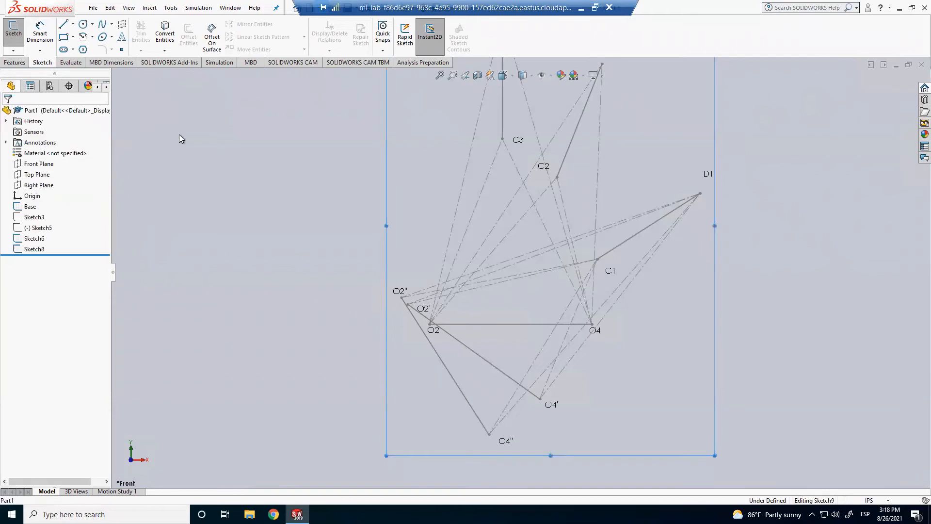
Step: Draw two connected centerlines from point O2 to O2' and on to O2"
click(72, 24)
click(77, 49)
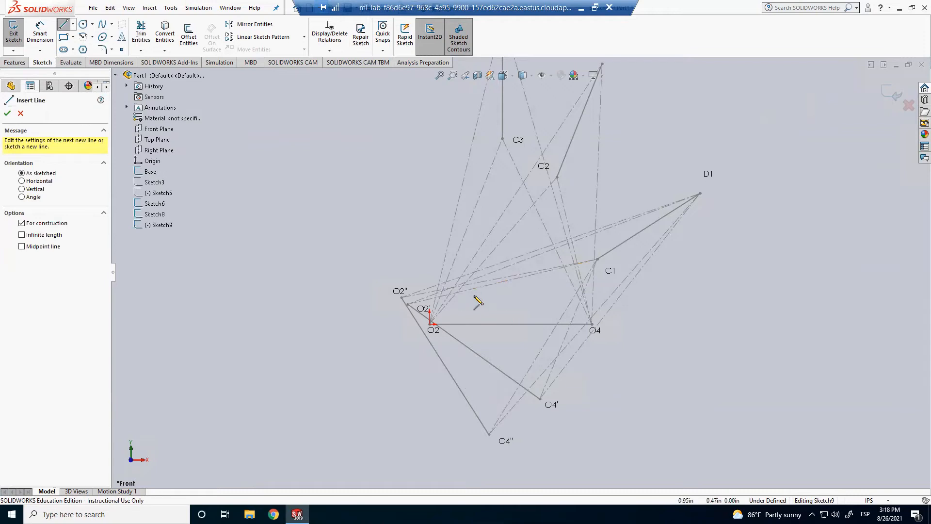
scroll(458, 303, down, 2)
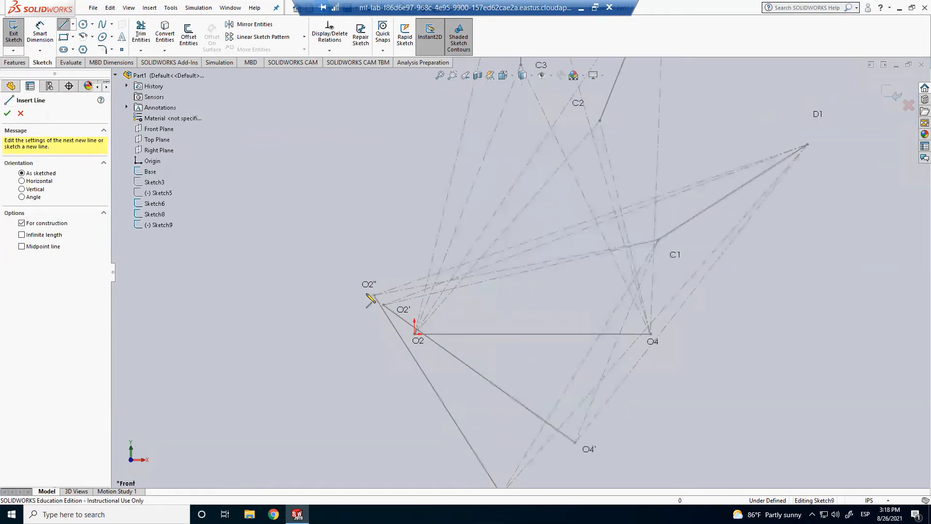
scroll(422, 303, down, 5)
scroll(426, 460, down, 1)
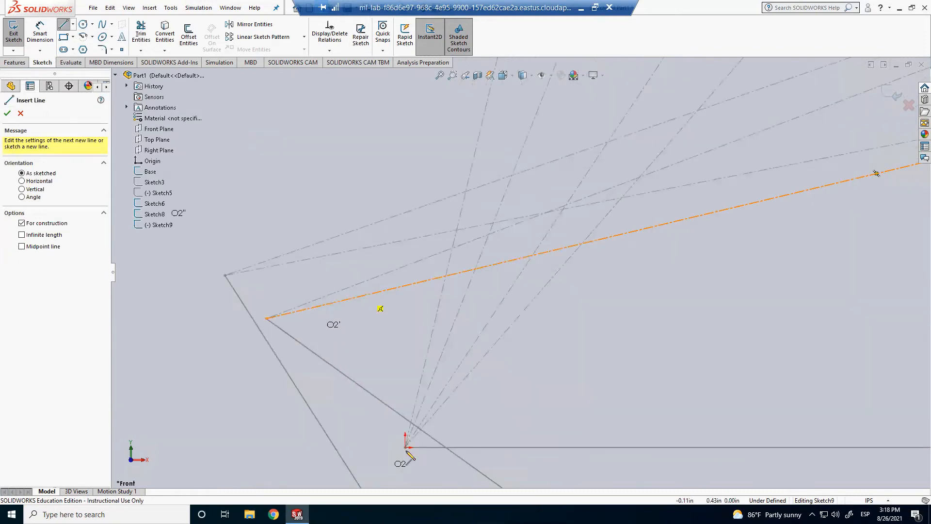
click(406, 447)
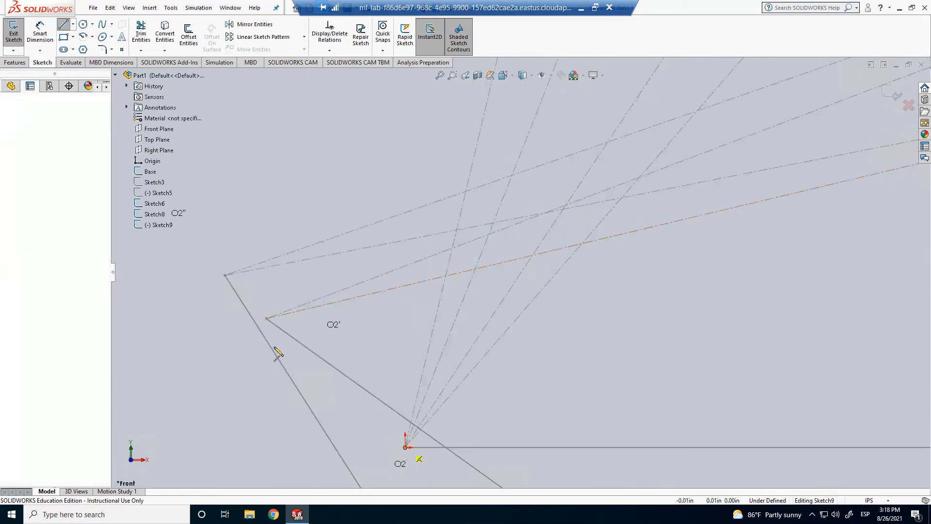
click(267, 318)
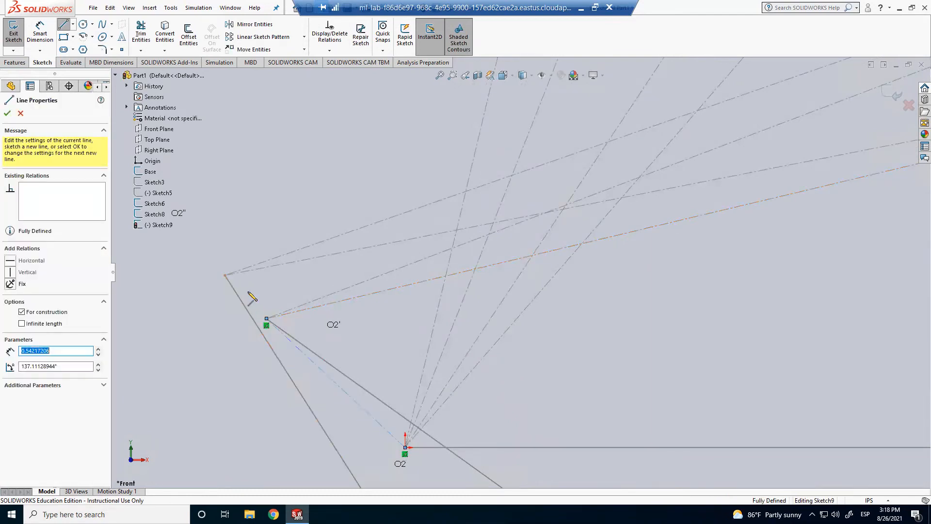
click(225, 275)
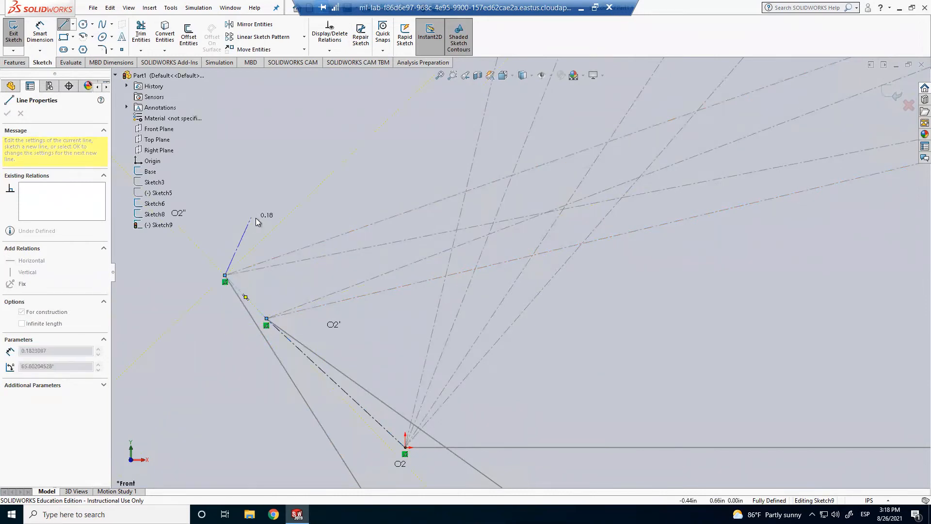
key(Escape)
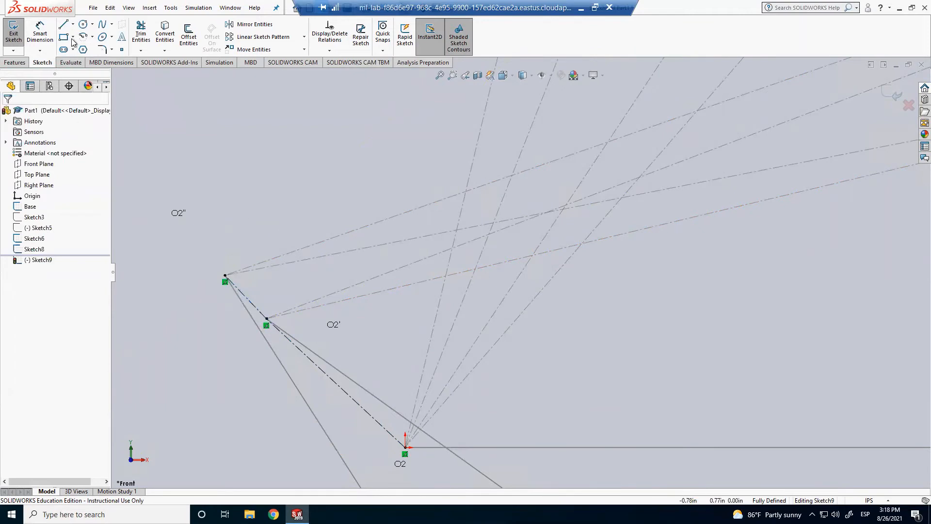
Step: Draw a centerline about 0.33 in long from the midpoint of the O2'–O2" line, perpendicular to it
click(72, 24)
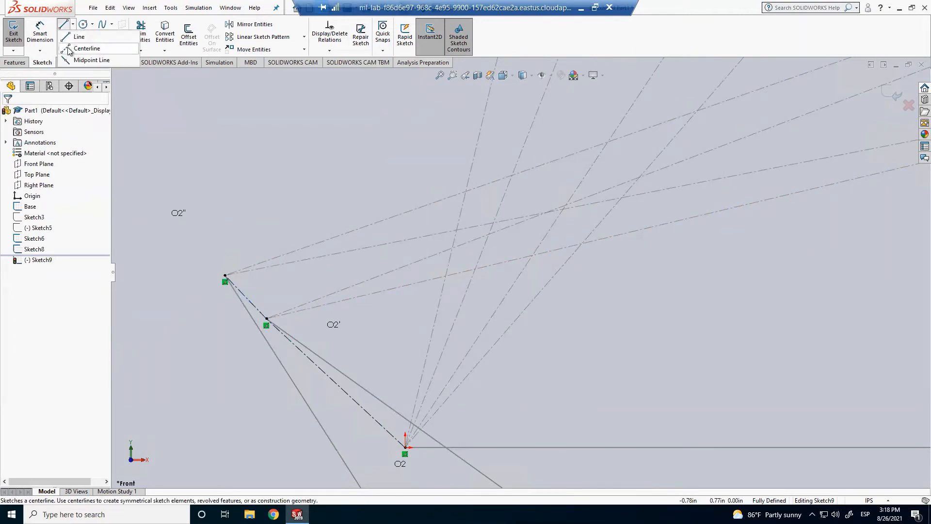
click(78, 48)
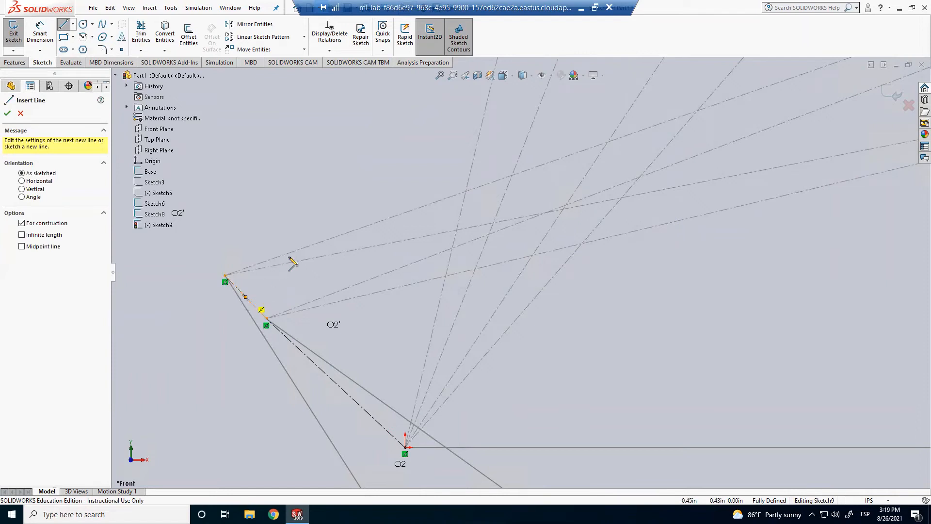
click(328, 219)
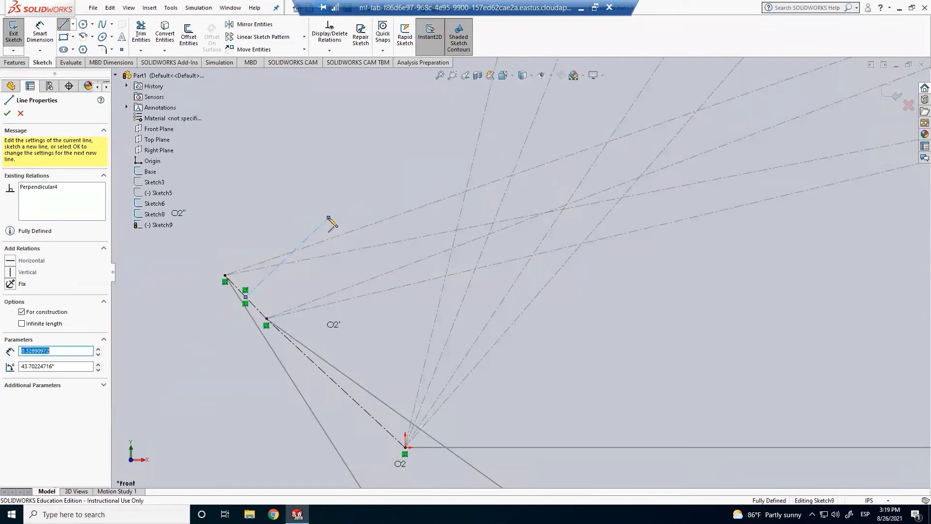
key(Escape)
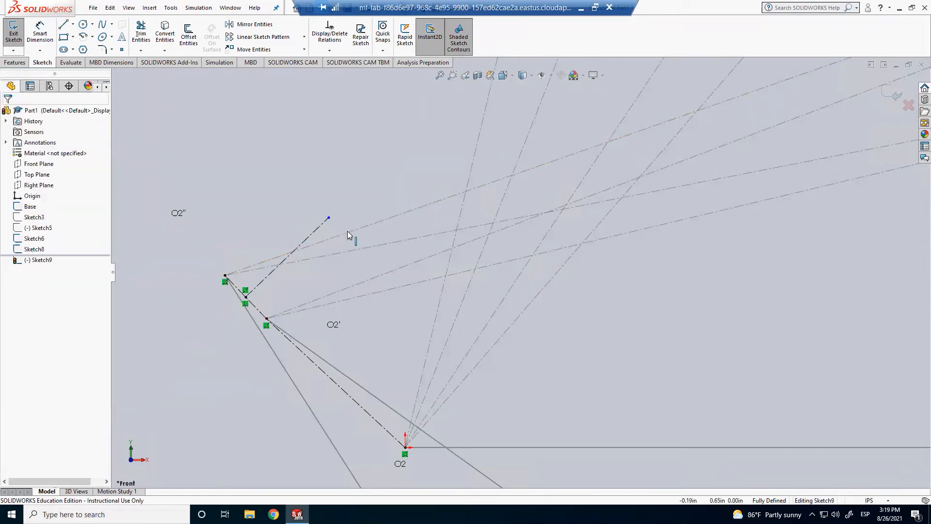
Step: Draw a centerline about 0.16 in long from the midpoint of the O2–O2' line, perpendicular to it
click(74, 25)
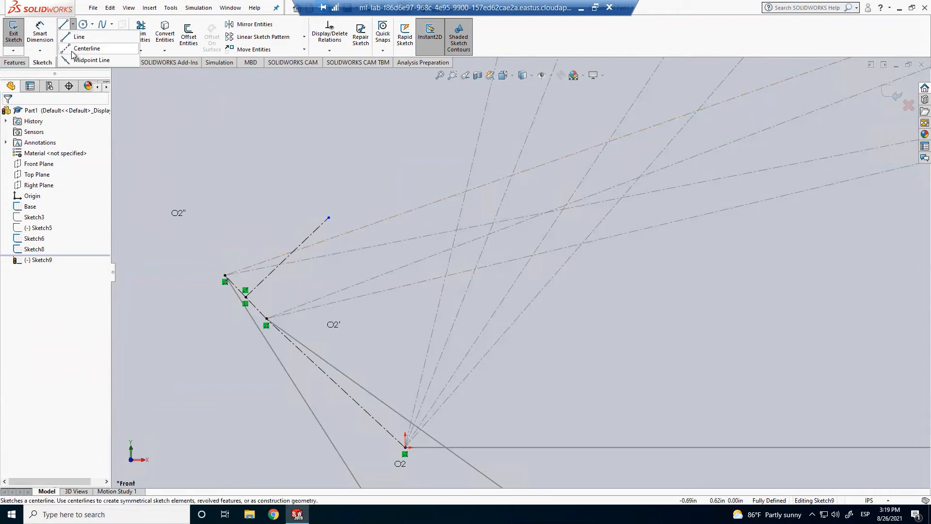
click(97, 48)
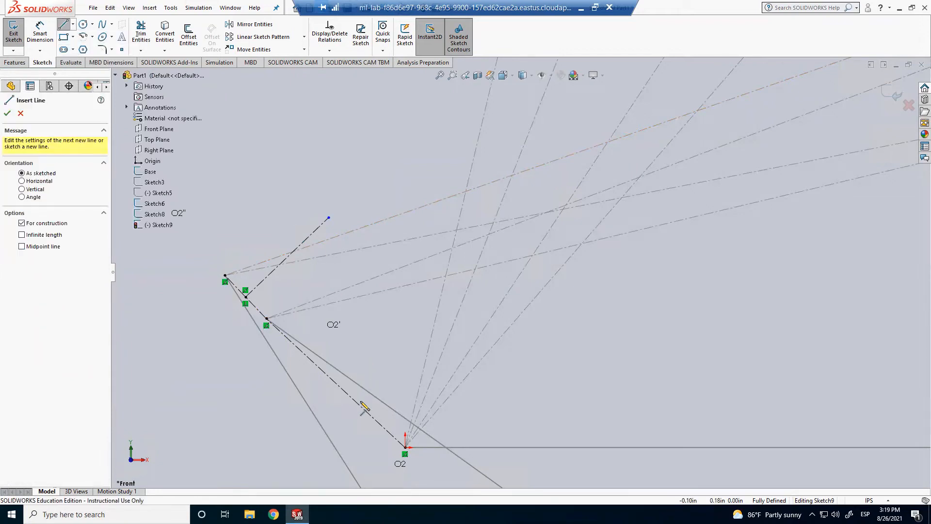
click(335, 383)
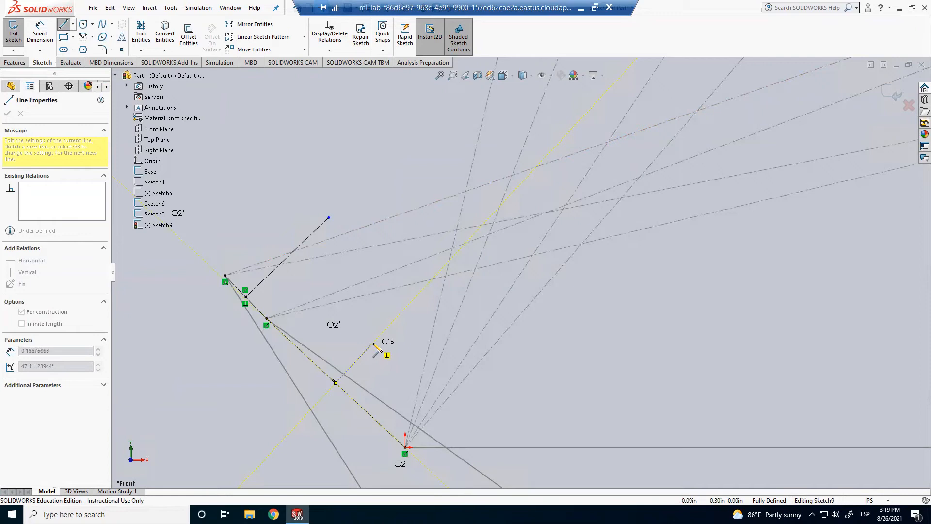
click(375, 342)
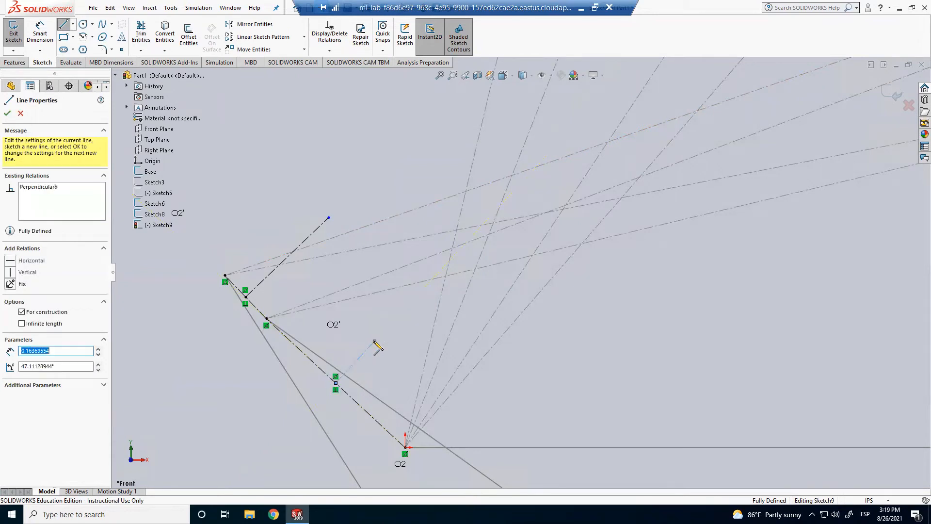
key(Escape)
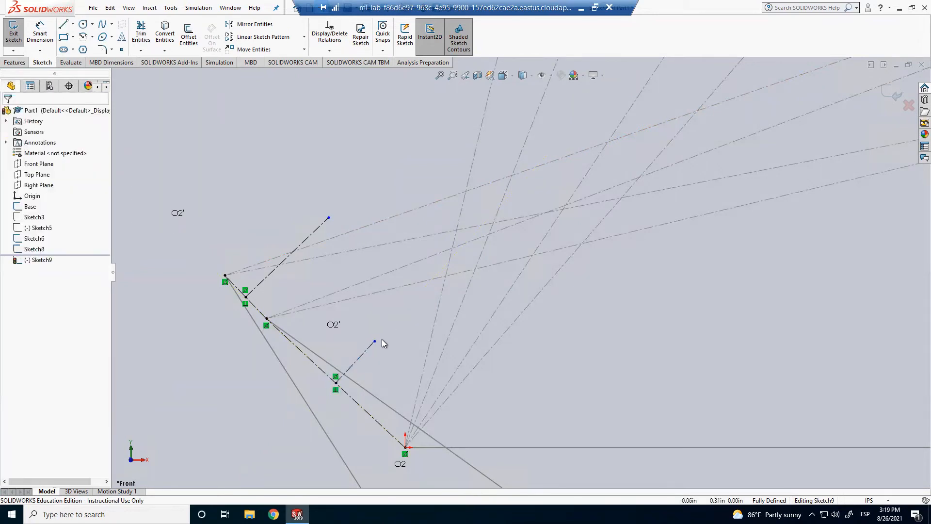
Step: Lengthen both perpendicular bisectors and merge their free endpoints with a Merge relation
drag(374, 341, 412, 302)
drag(329, 219, 376, 172)
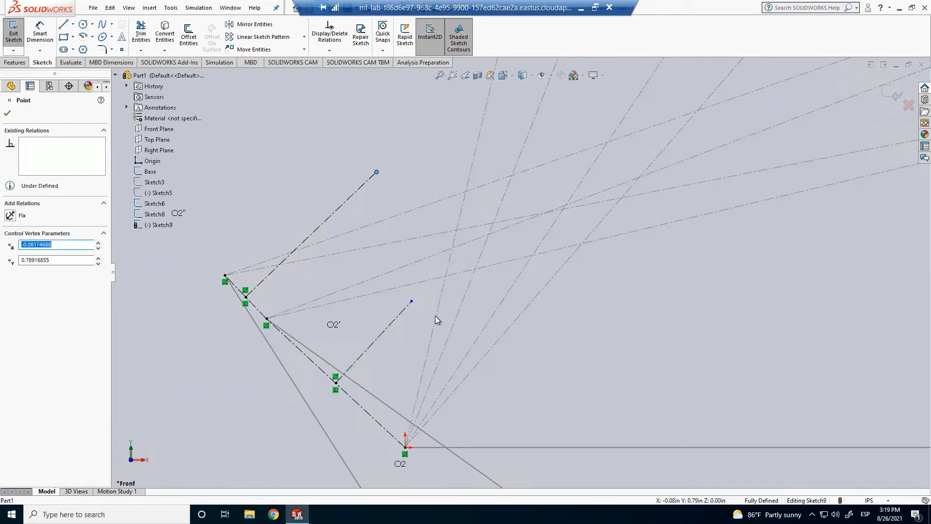
click(412, 302)
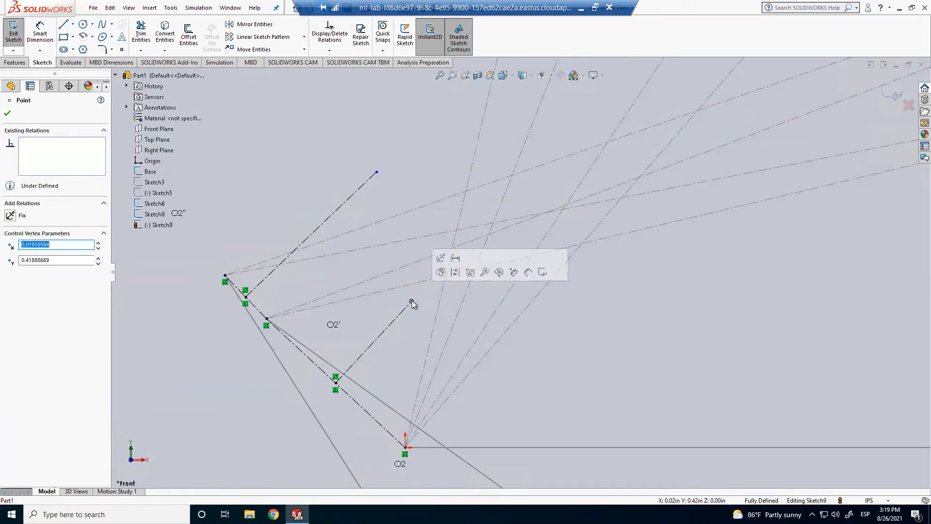
ctrl+click(376, 172)
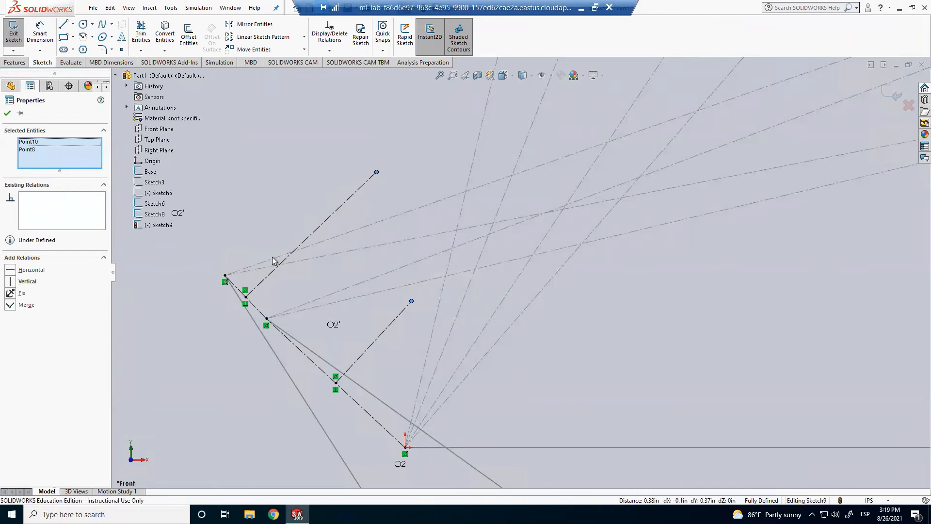
click(10, 306)
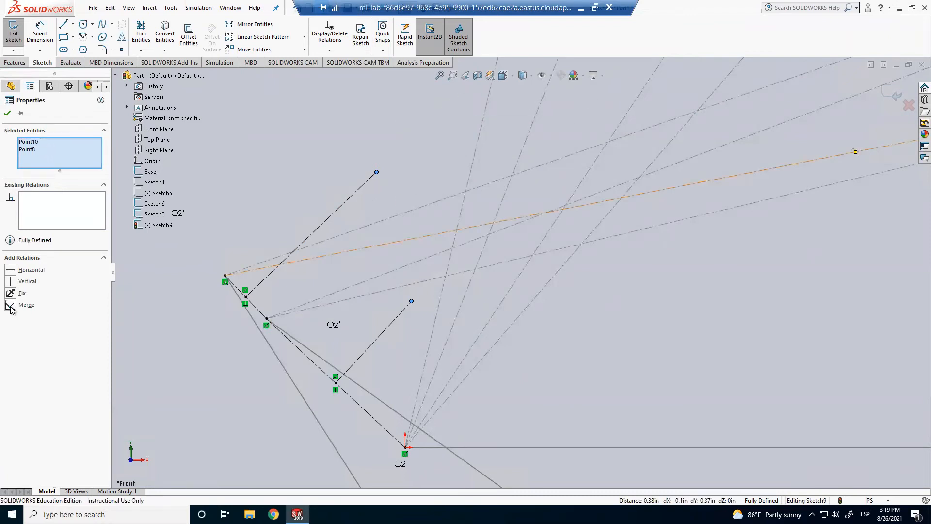
click(189, 393)
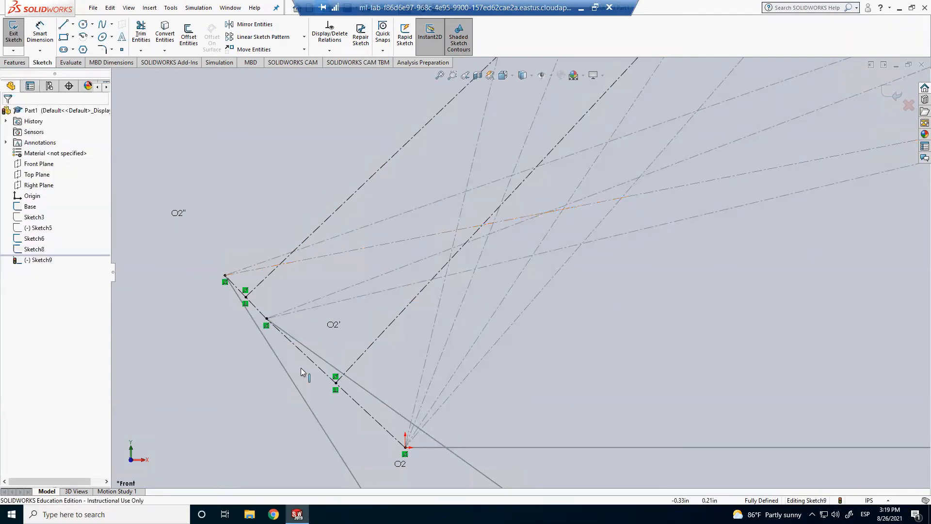
Step: Examine the meeting point of the two bisectors in relation to the whole linkage layout
scroll(346, 349, up, 1)
scroll(485, 319, up, 8)
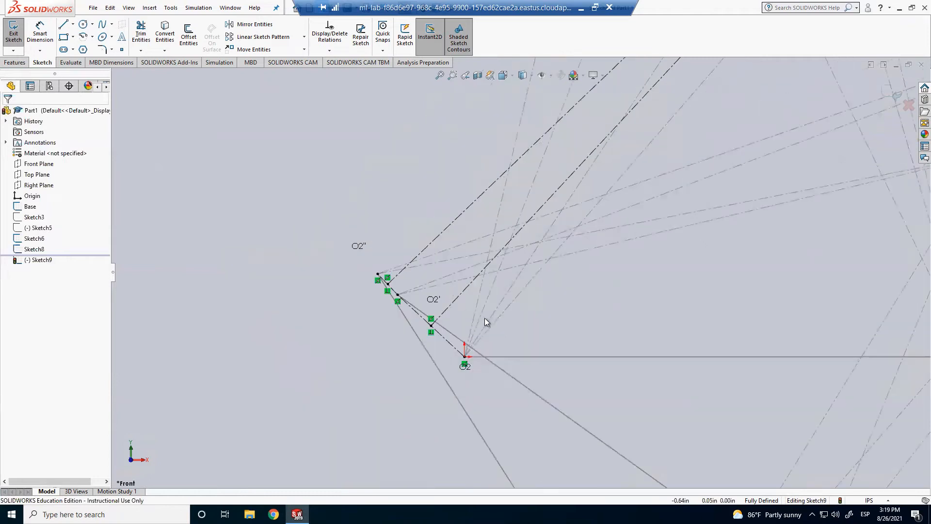
scroll(636, 194, down, 2)
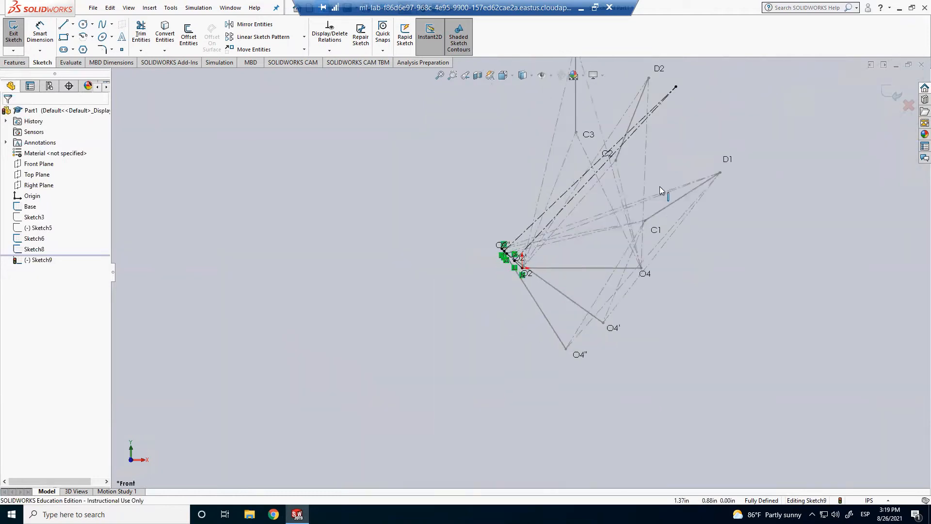
scroll(596, 193, down, 2)
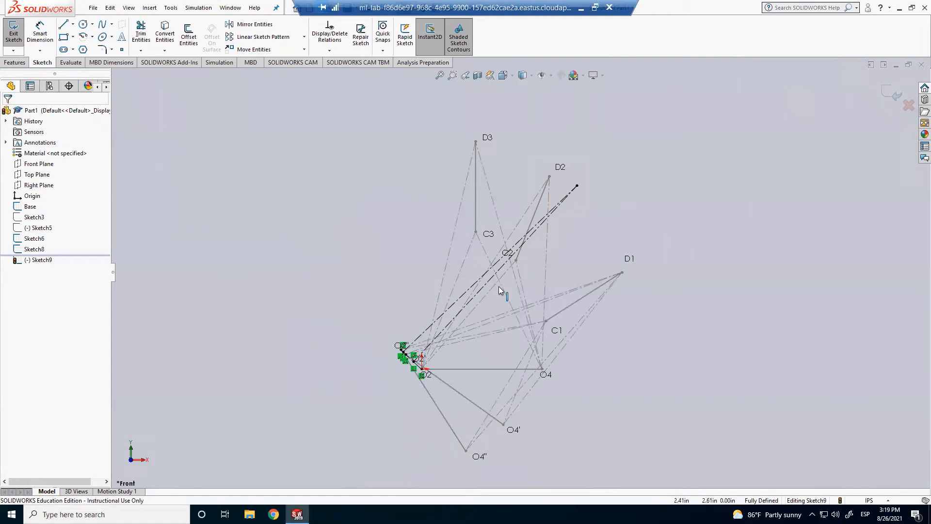
scroll(453, 338, down, 3)
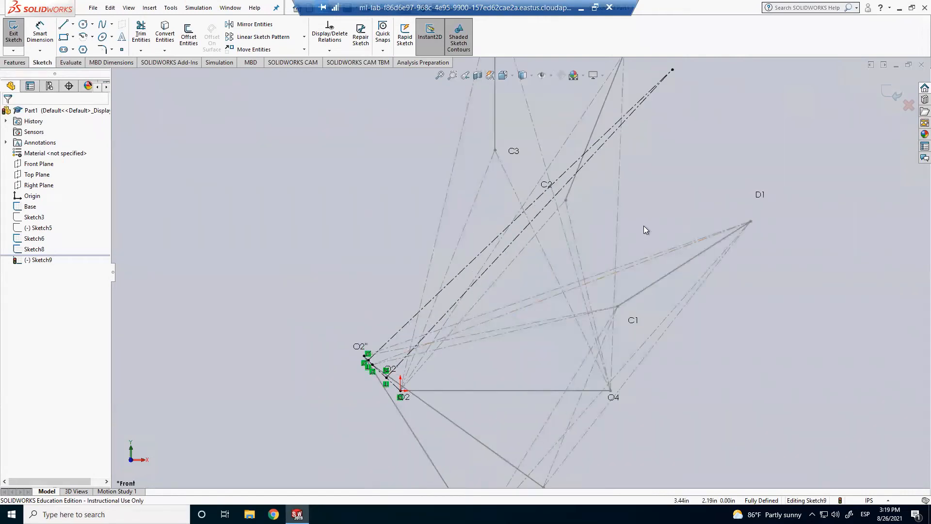
scroll(644, 226, up, 3)
scroll(634, 208, down, 1)
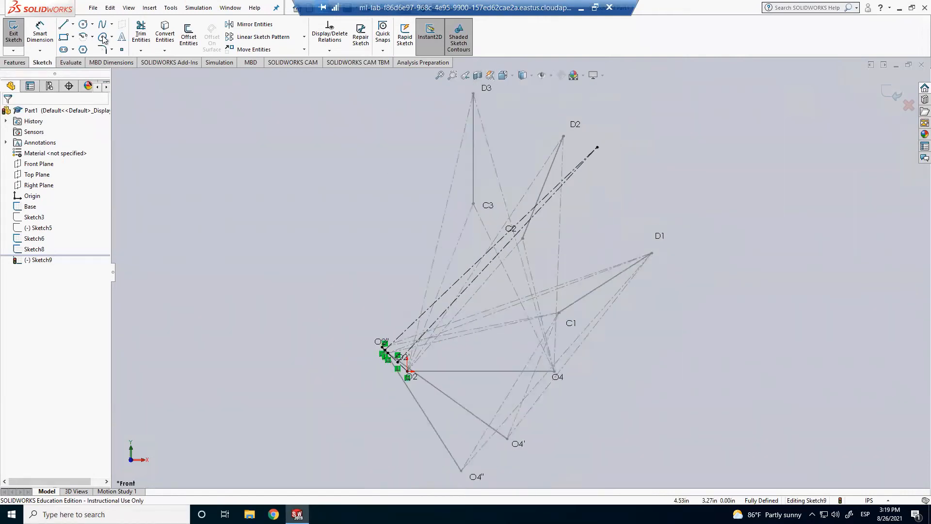
Step: Label the meeting point of the O2 perpendicular bisectors with a note reading E
click(149, 8)
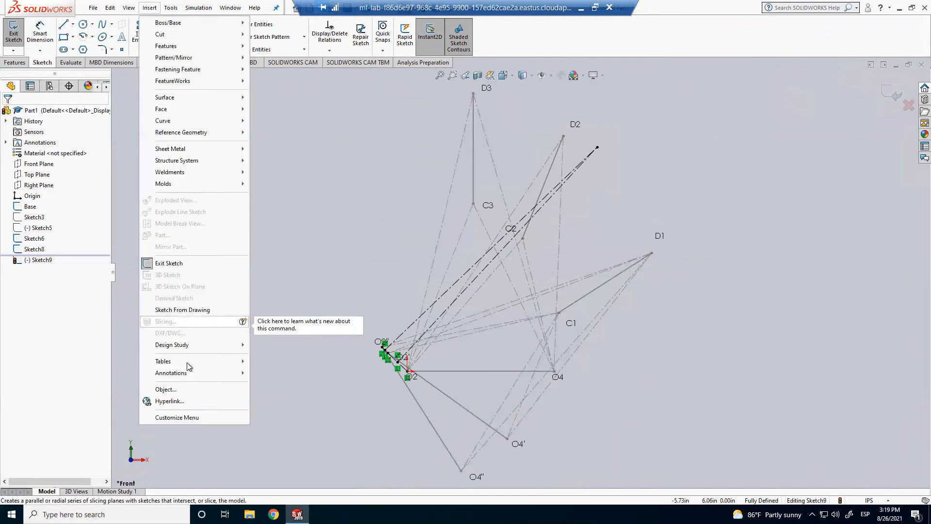
mouse_move(194, 374)
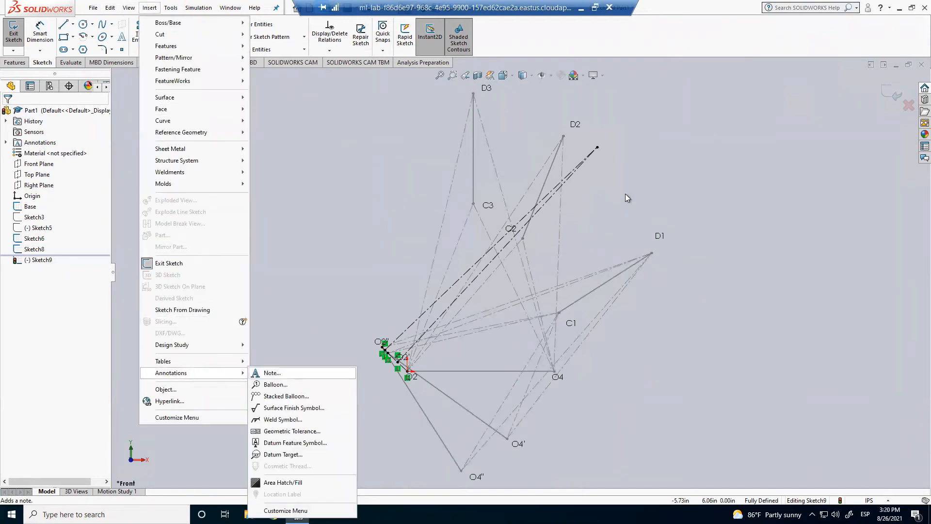
click(272, 373)
click(601, 136)
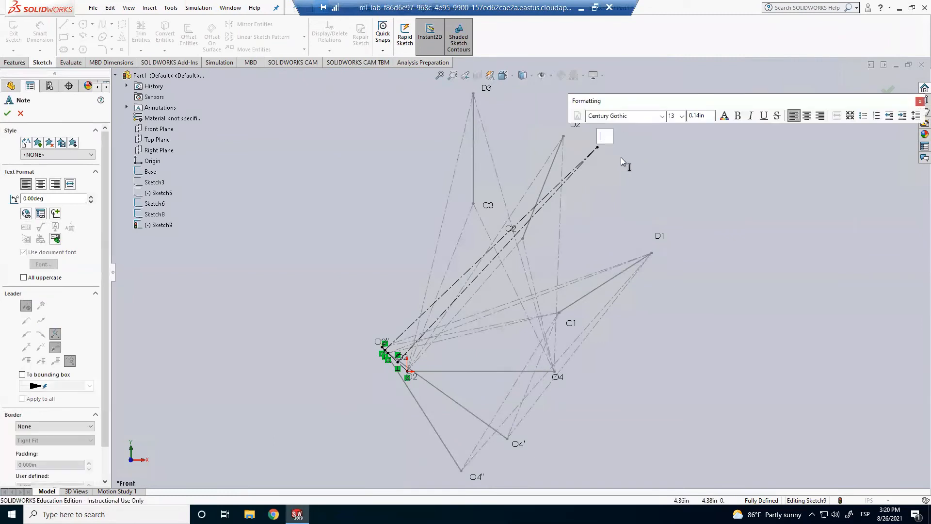
text(E)
click(658, 183)
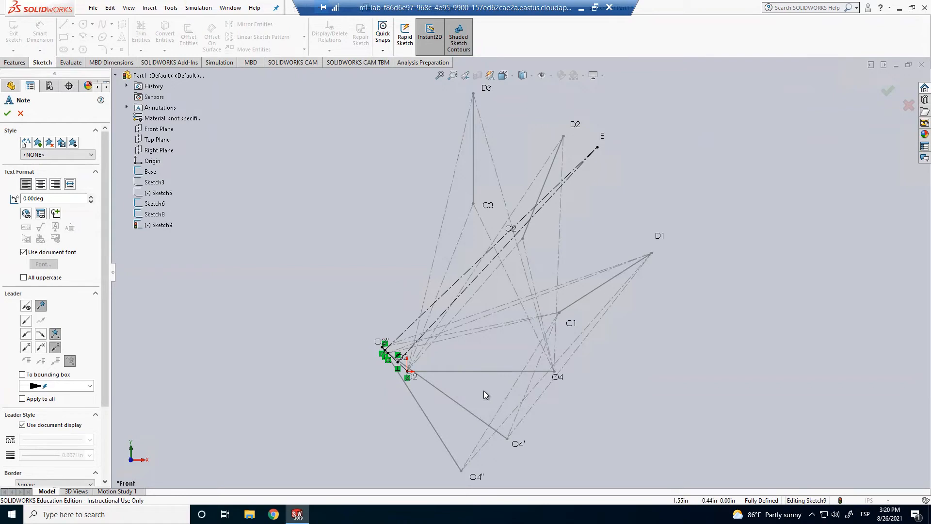
scroll(586, 416, down, 3)
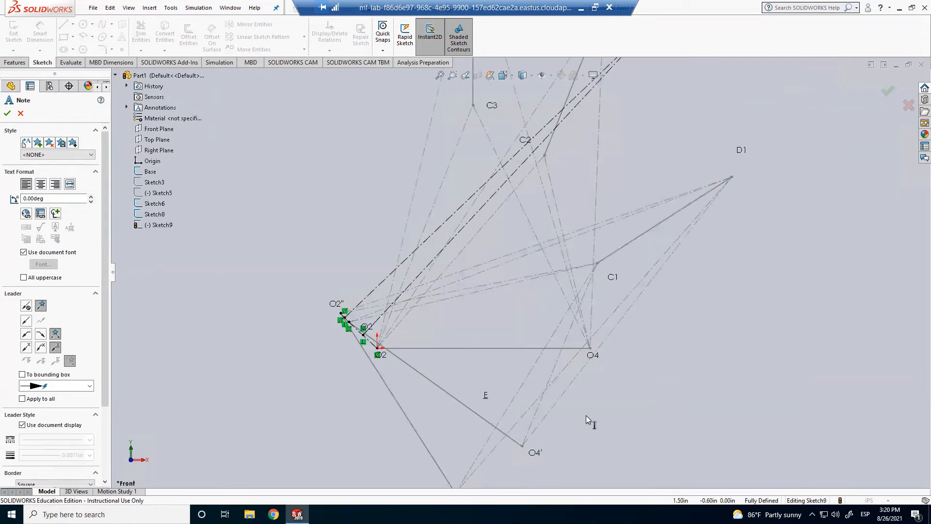
click(588, 418)
click(608, 423)
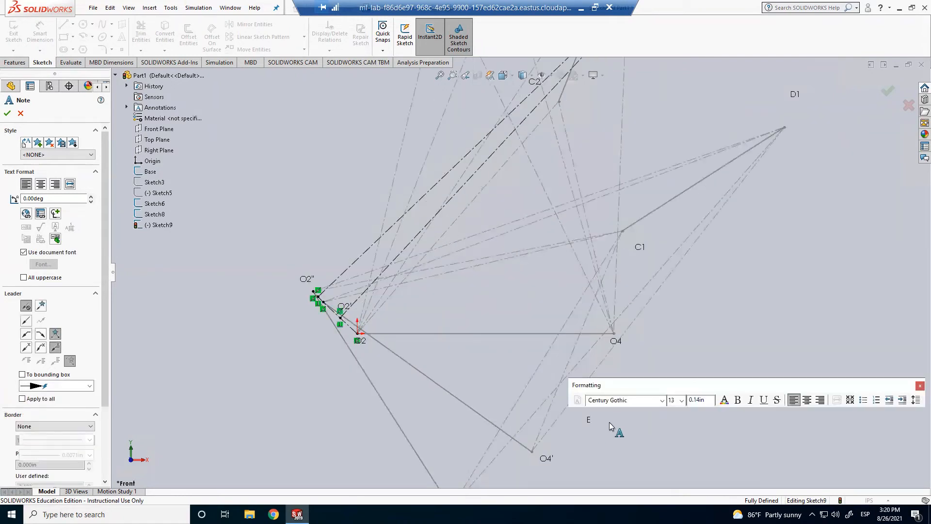
key(Escape)
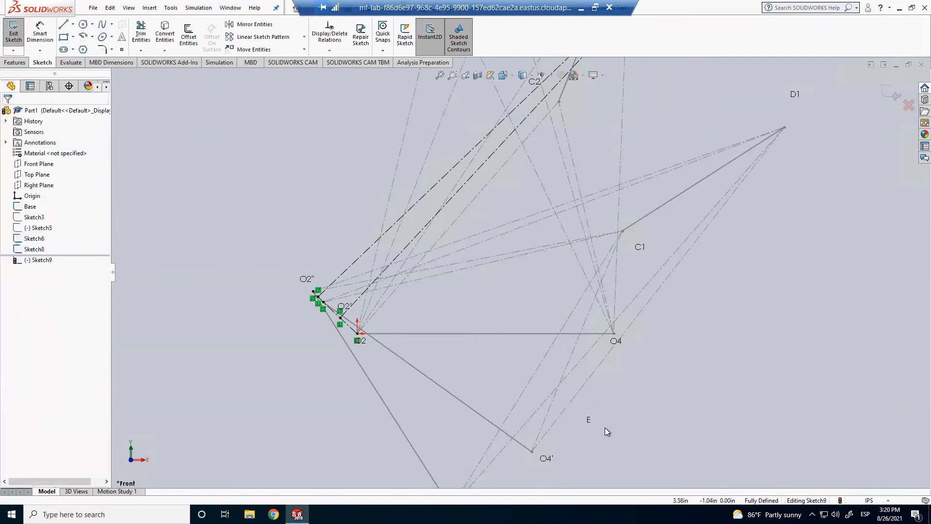
click(586, 424)
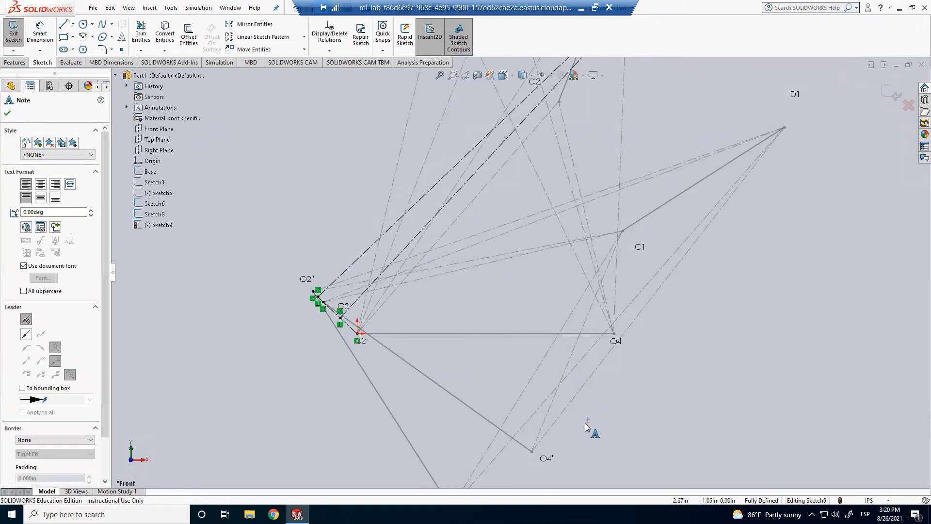
key(Delete)
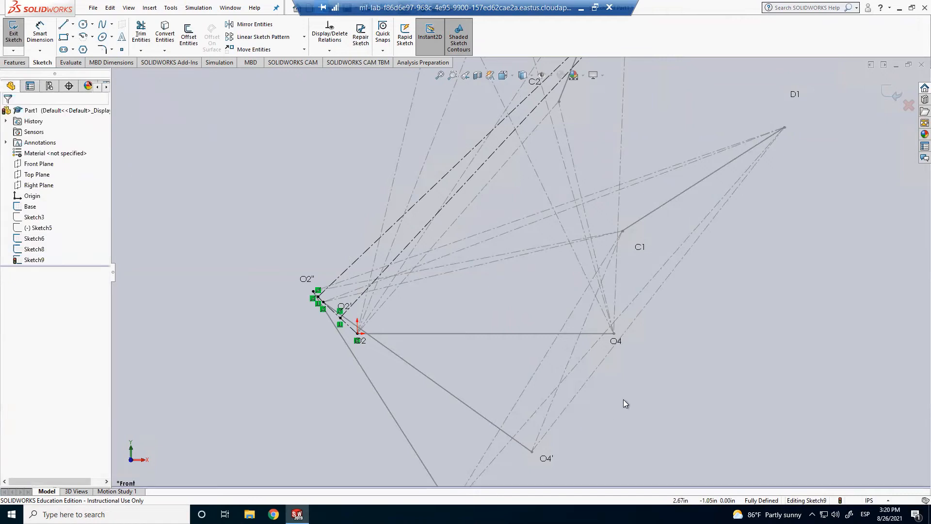
Step: Draw connected centerlines from O4 to O4' and from O4' to O4"
key(f)
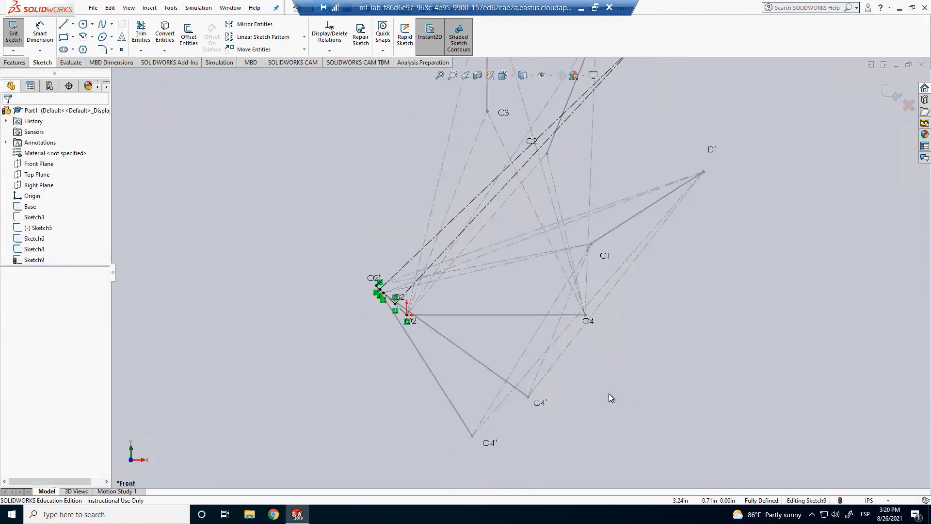
click(73, 25)
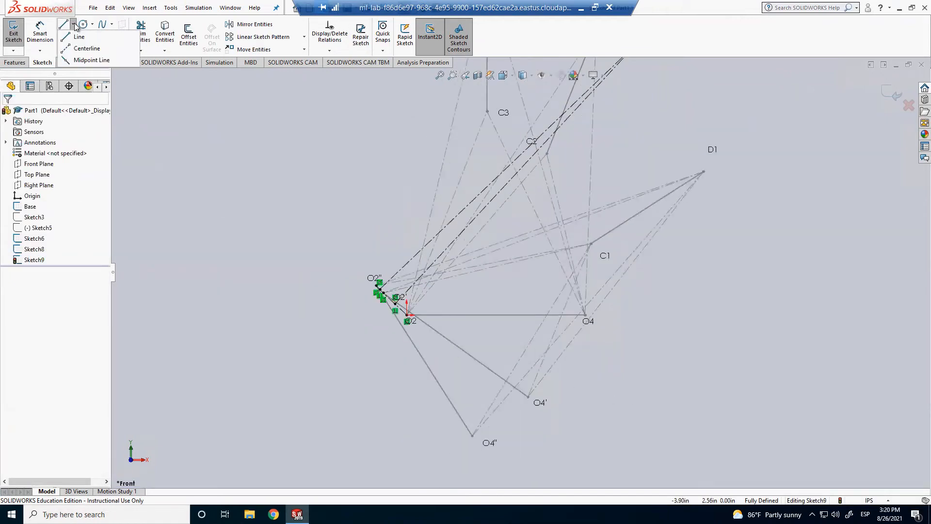
click(71, 48)
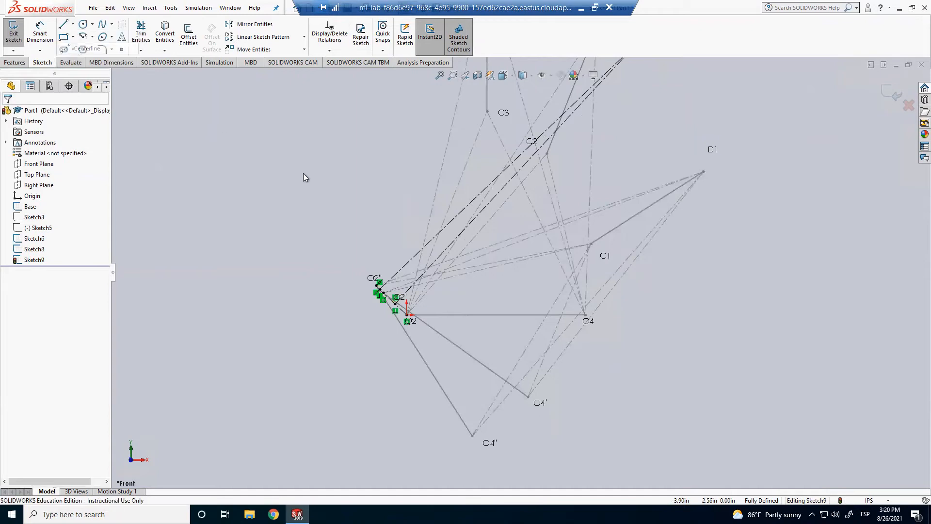
click(585, 315)
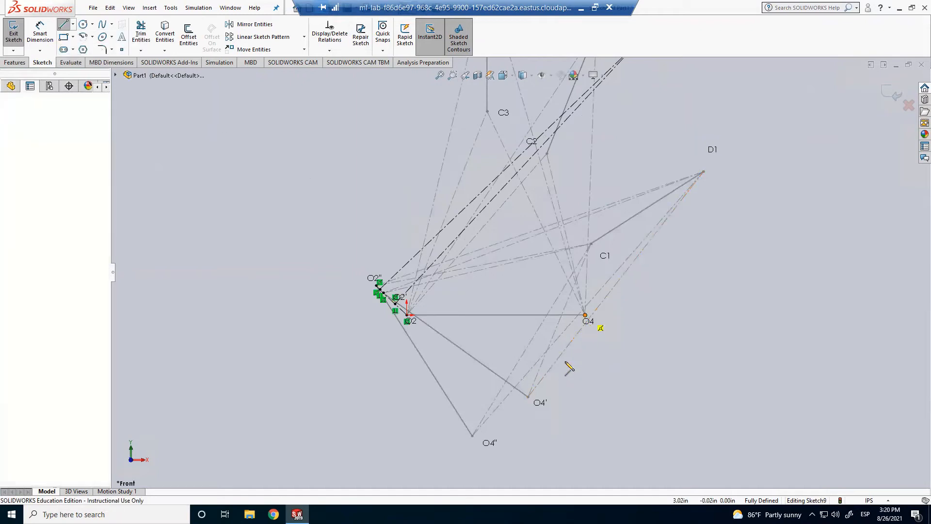
click(528, 397)
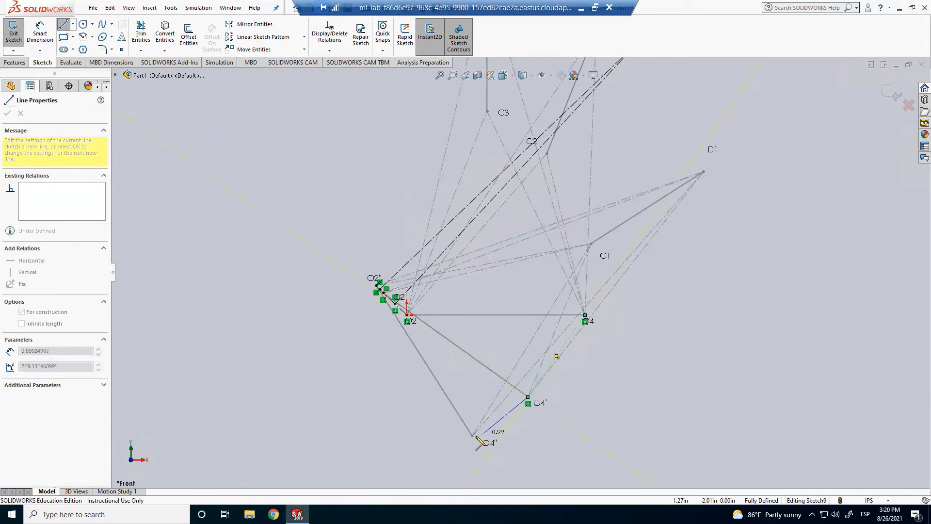
click(473, 436)
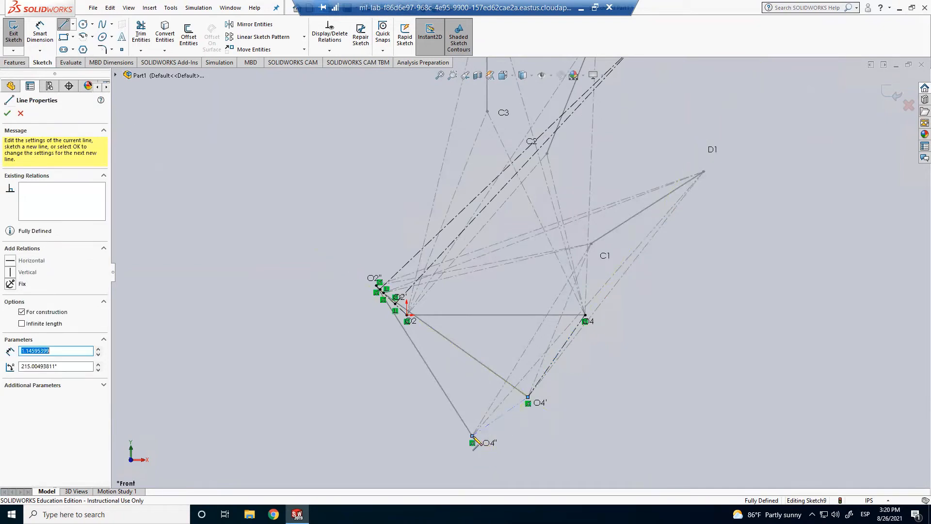
key(Escape)
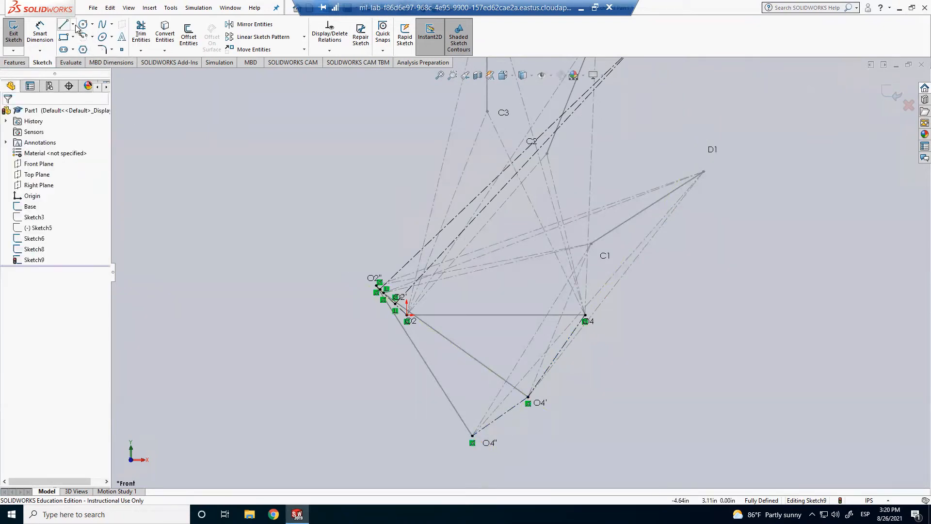
Step: Draw a centerline about 0.71 in long from the midpoint of the O4'–O4" line, perpendicular to it
click(73, 24)
click(73, 49)
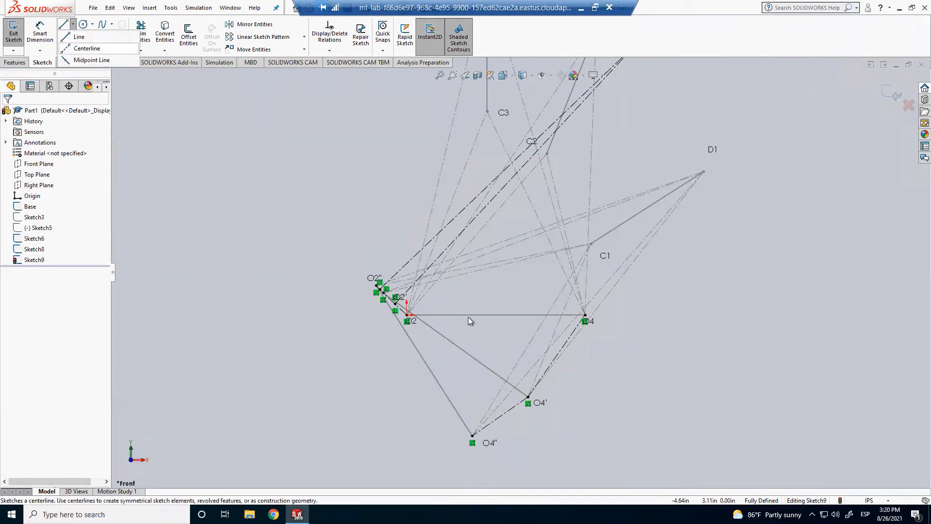
click(500, 416)
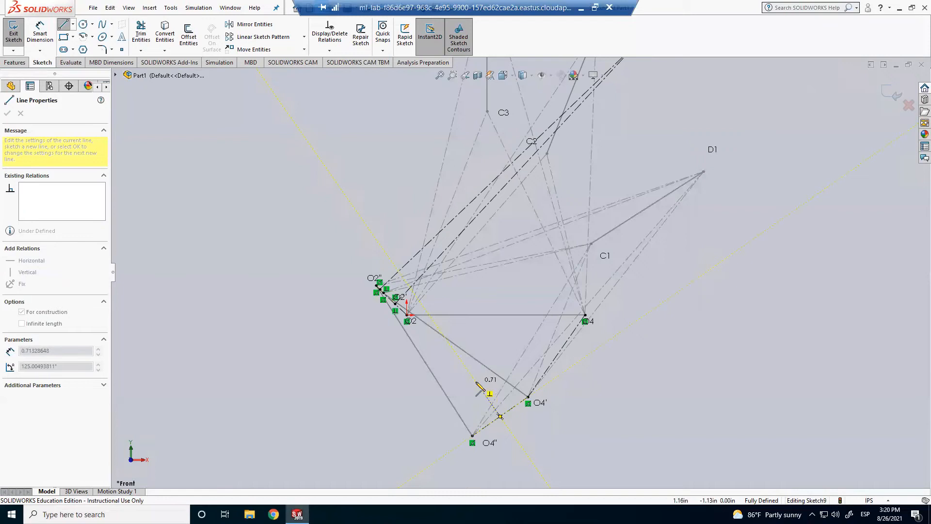
click(477, 382)
key(Escape)
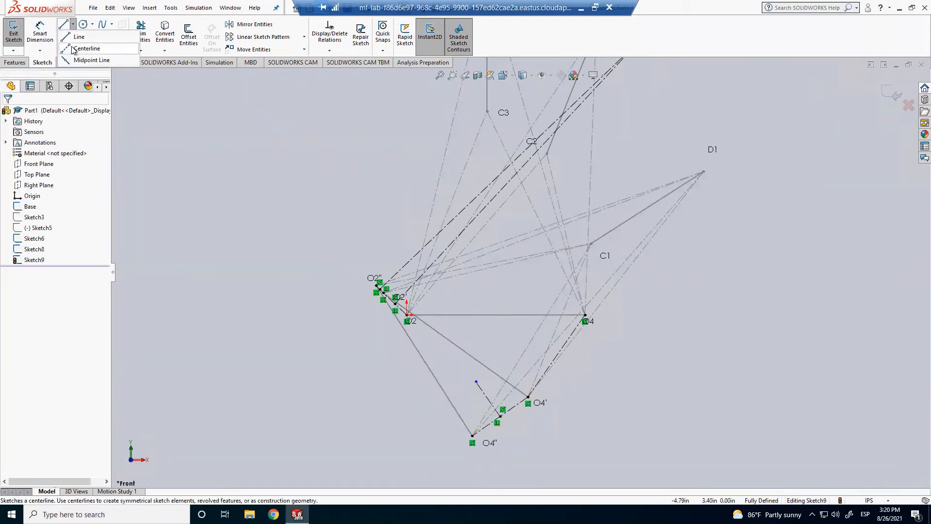
Step: Draw a centerline about 0.9 in long from the midpoint of the O4–O4' line, perpendicular to it
key(Return)
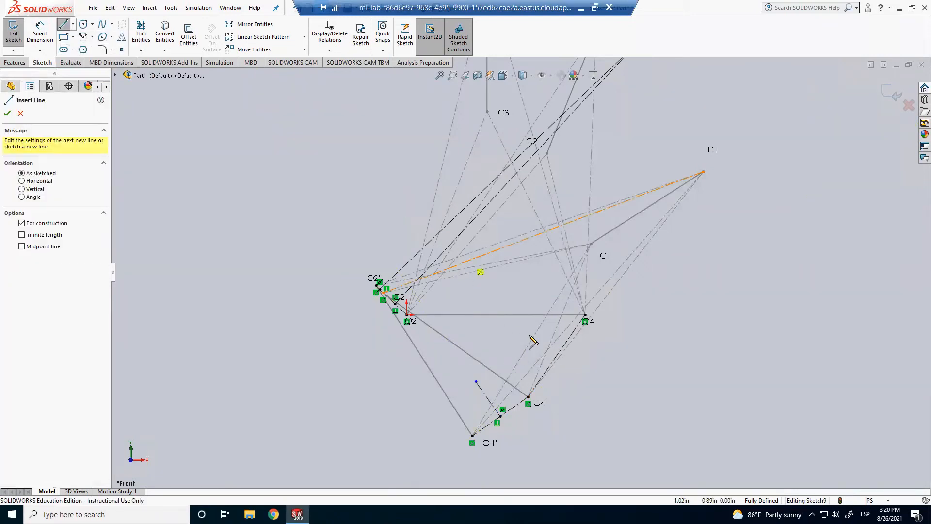
click(556, 356)
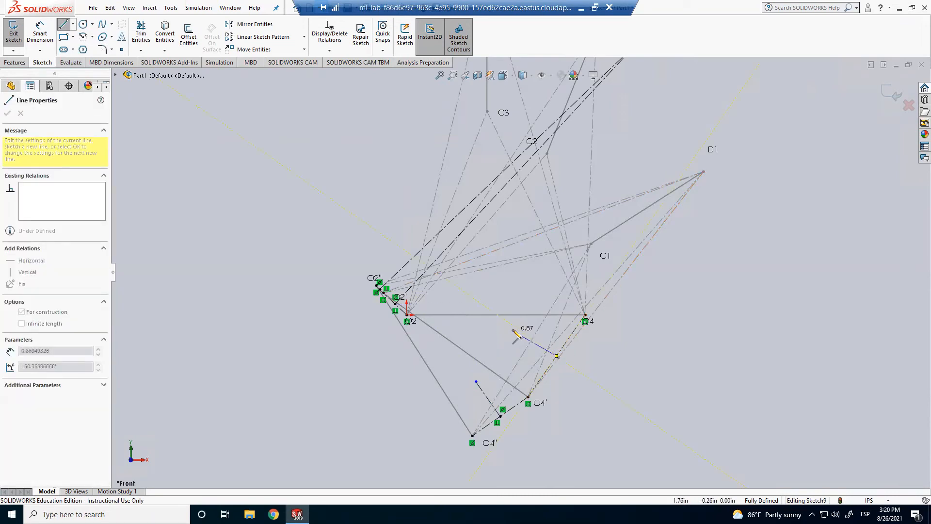
click(514, 327)
key(Escape)
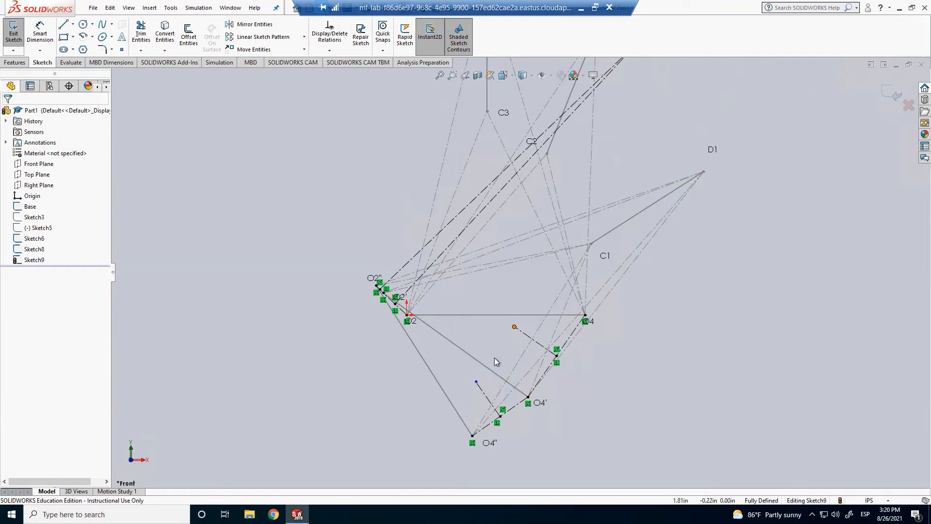
Step: Merge the free endpoints of the two O4 perpendicular bisectors with a Merge relation
click(515, 327)
ctrl+click(478, 382)
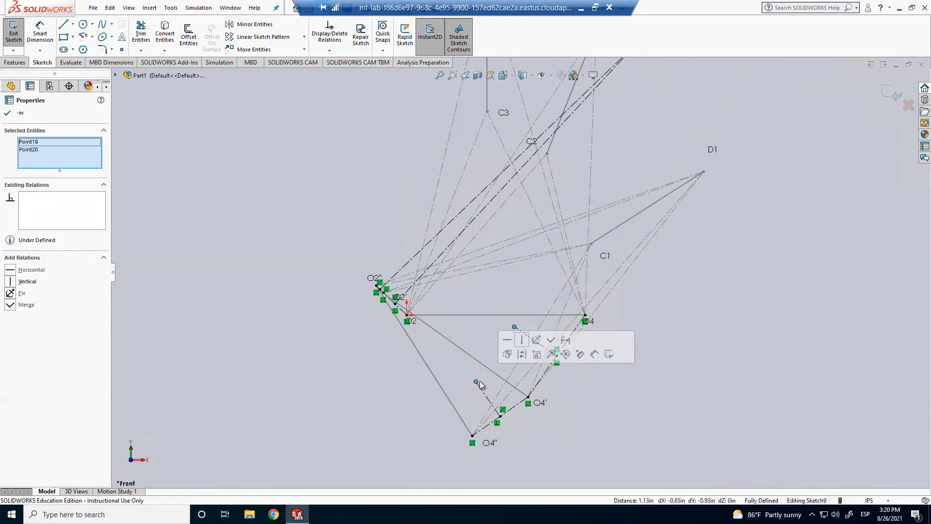
click(552, 340)
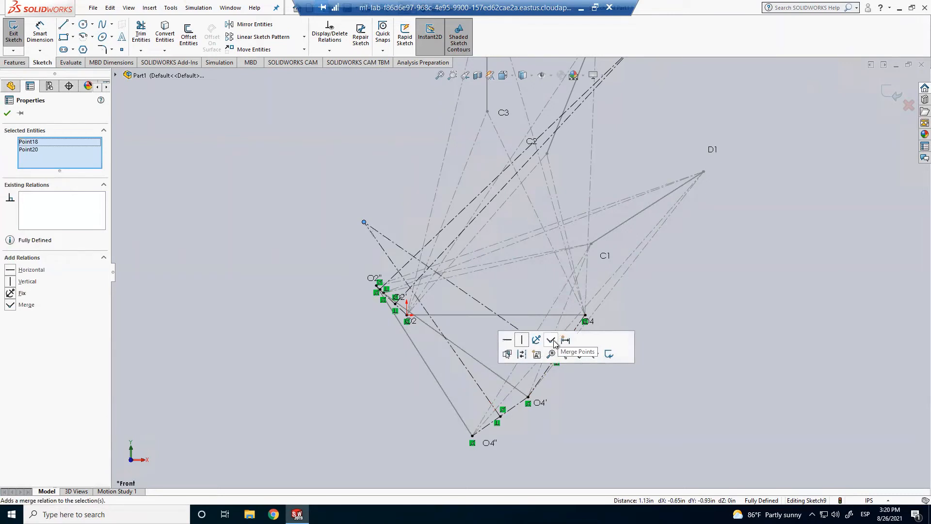
click(641, 414)
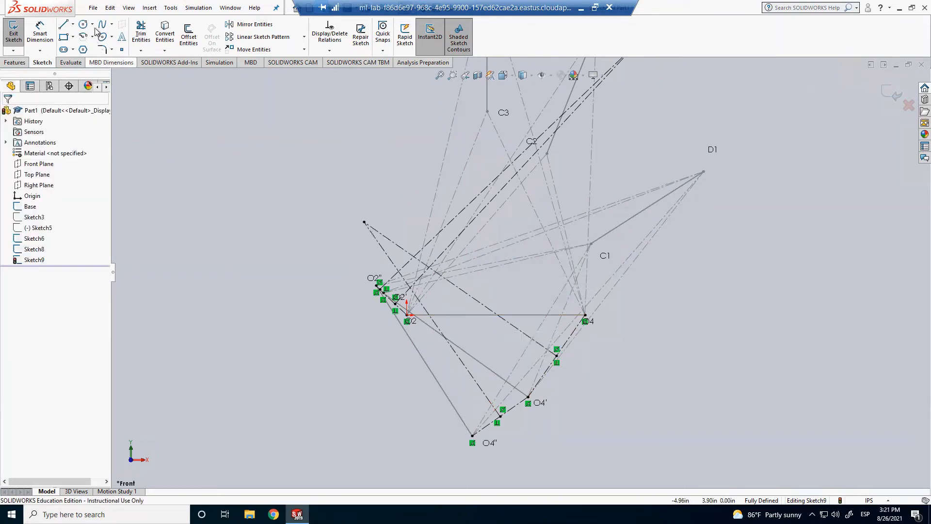
Step: Label the meeting point of the O4 perpendicular bisectors with a note reading F and exit the sketch
click(150, 8)
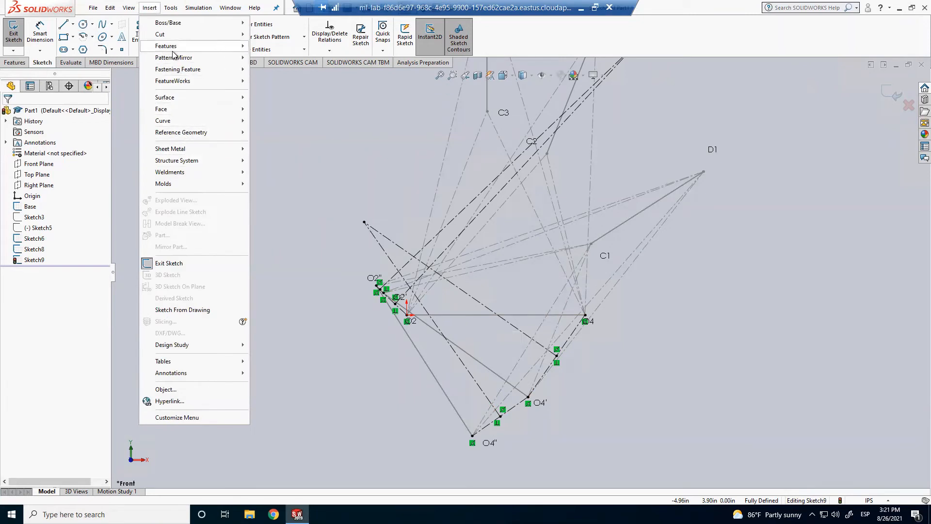
mouse_move(208, 375)
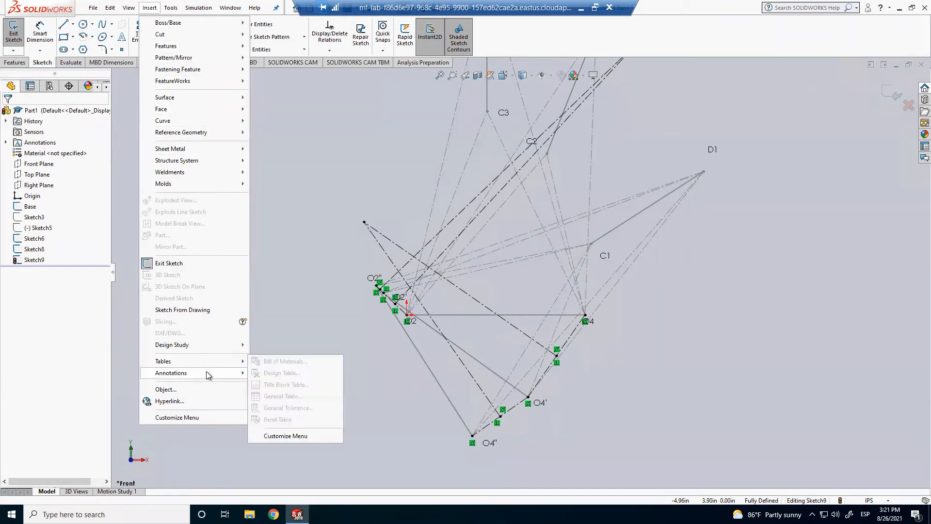
click(269, 372)
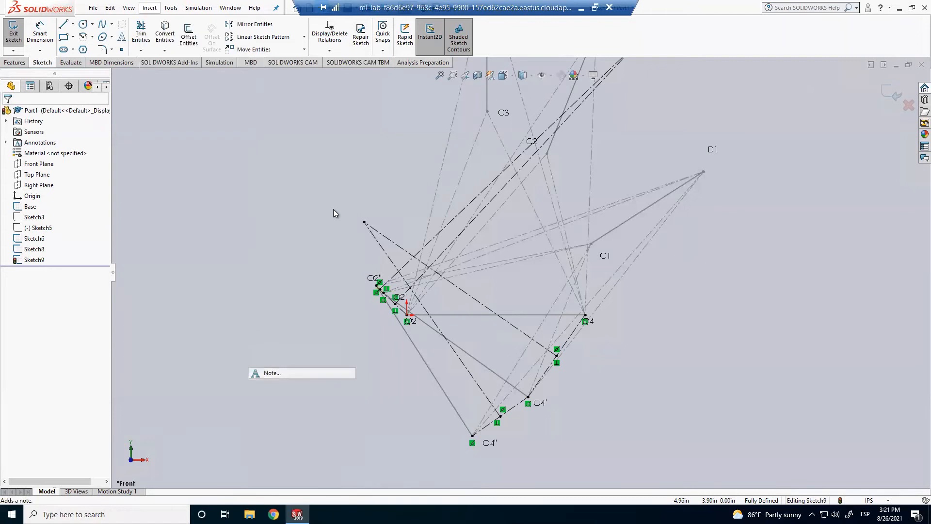
click(361, 209)
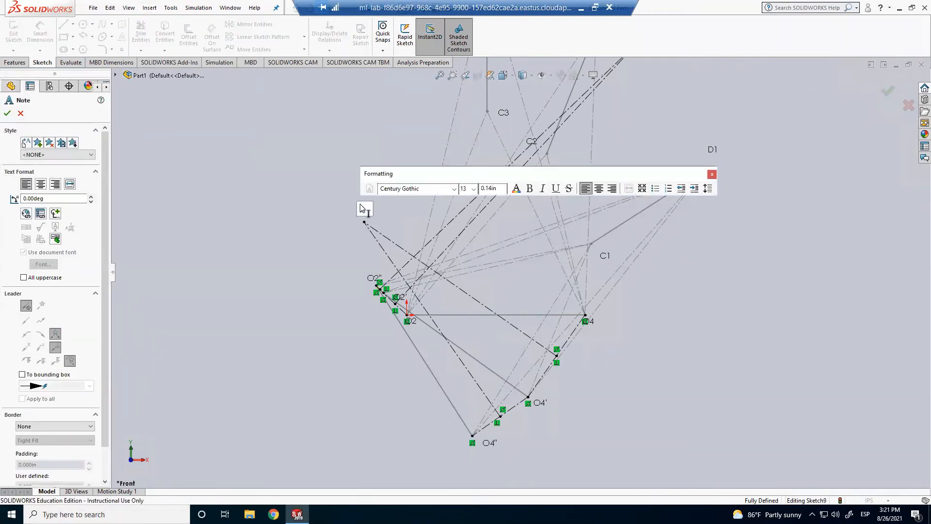
text(F)
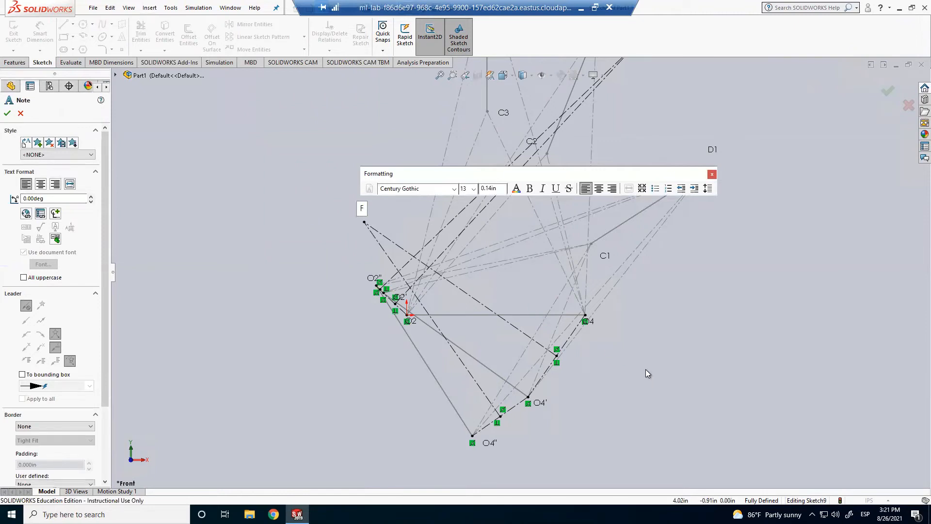
click(645, 368)
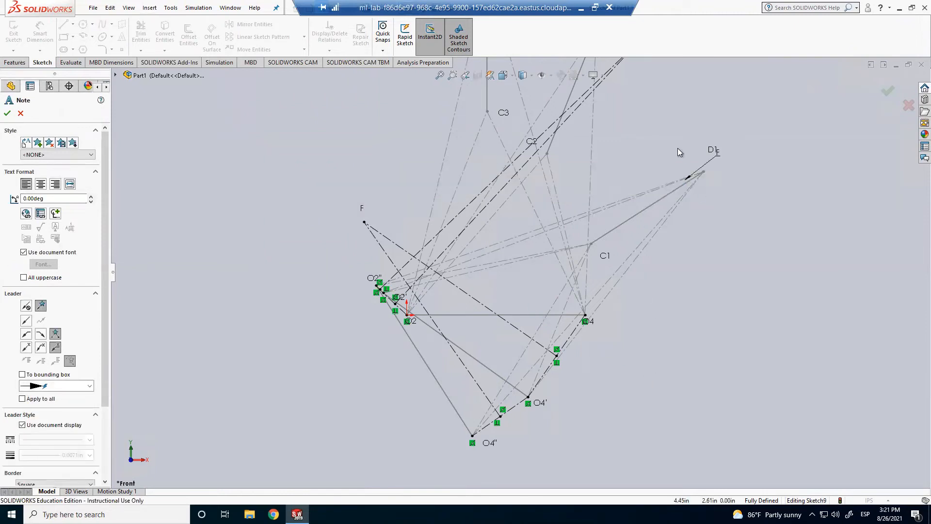
click(888, 93)
click(886, 92)
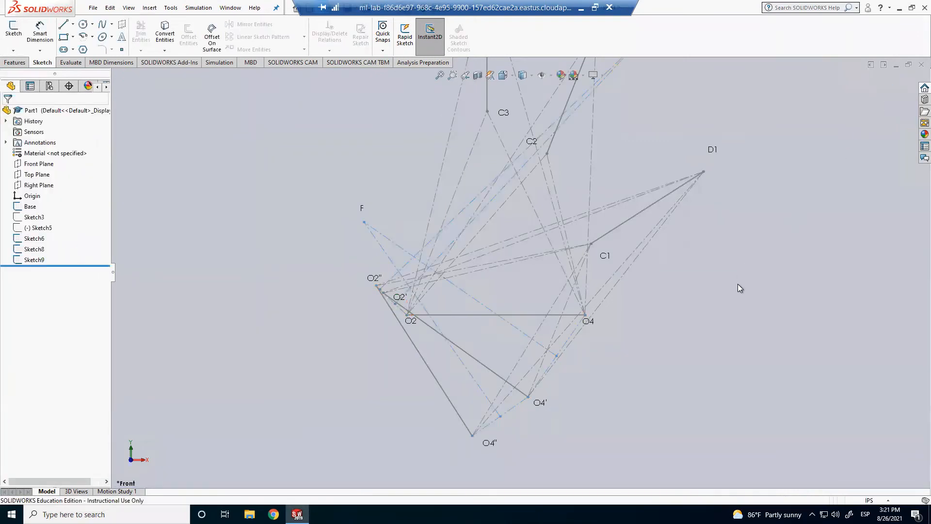
Step: Hide Sketch6 and Sketch8 so only the perpendicular bisectors and the original positions are displayed
middle_drag(737, 284, 645, 200)
key(ctrl+1)
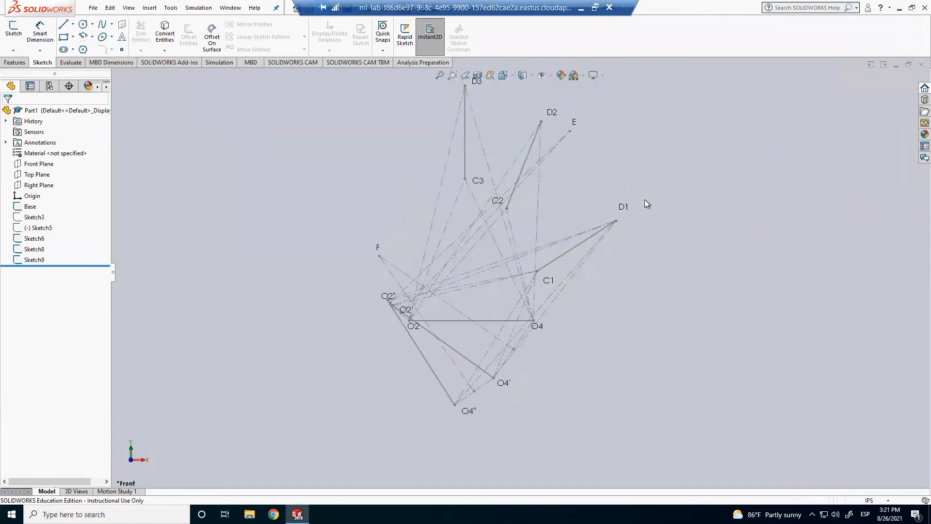
click(35, 239)
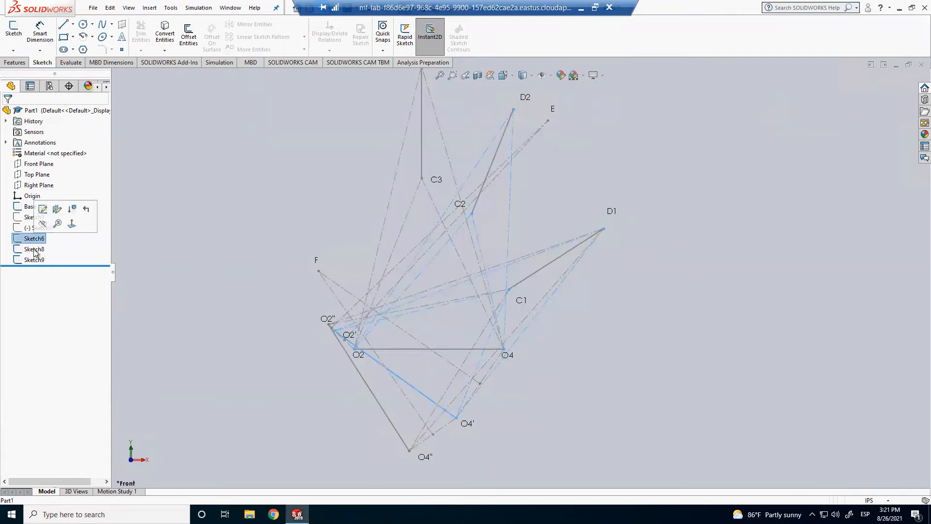
ctrl+click(35, 250)
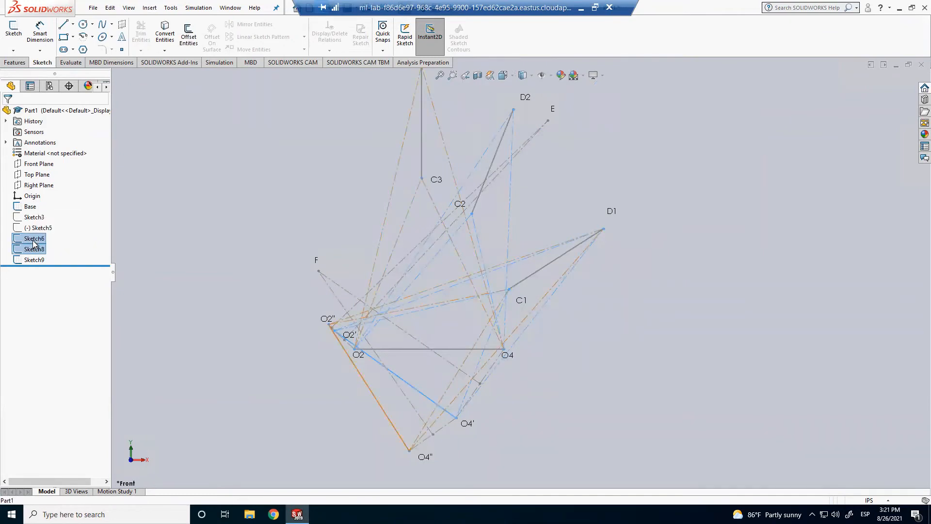
click(42, 236)
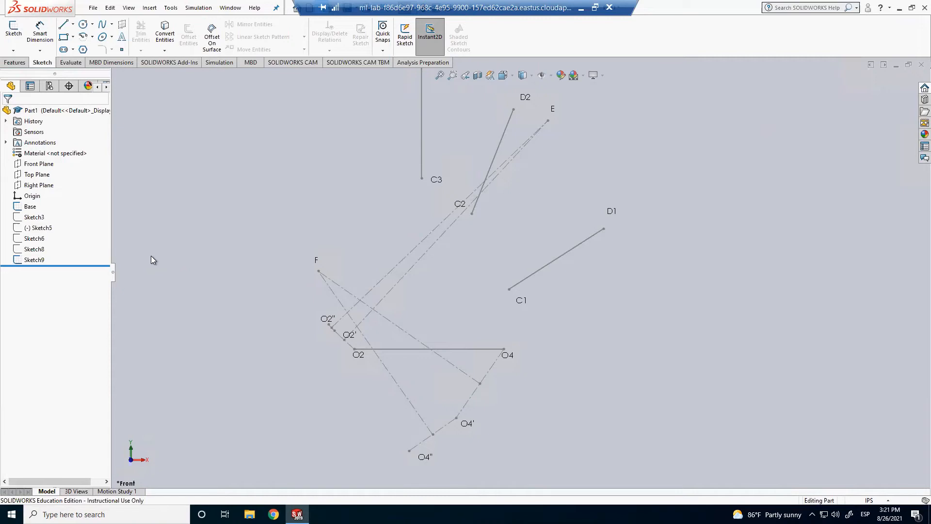
Step: Start a sketch on the Front Plane and draw connected lines from O2 to E, E to F, and F to O4
click(13, 31)
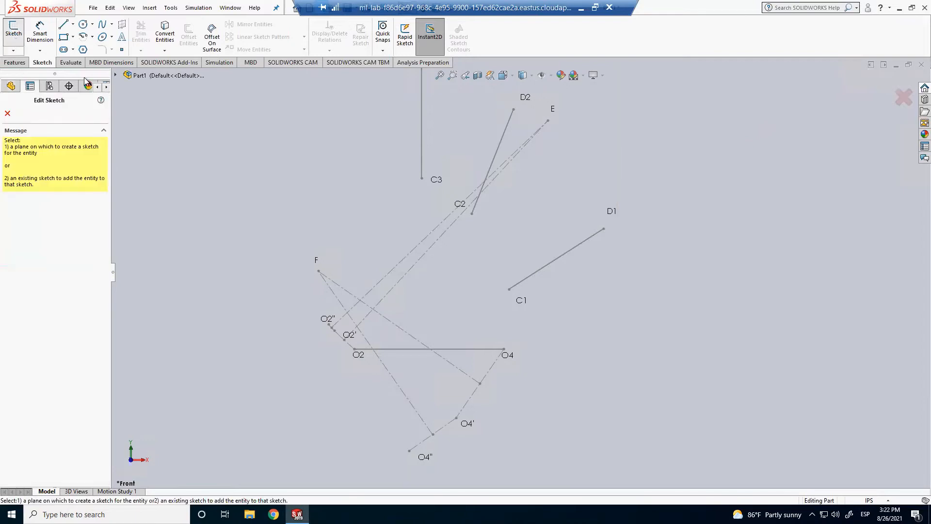
click(115, 76)
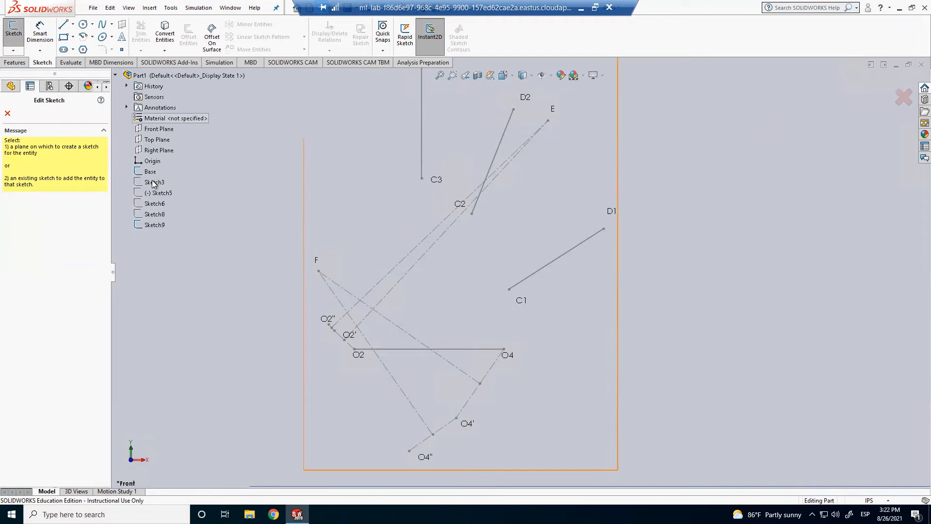
click(160, 129)
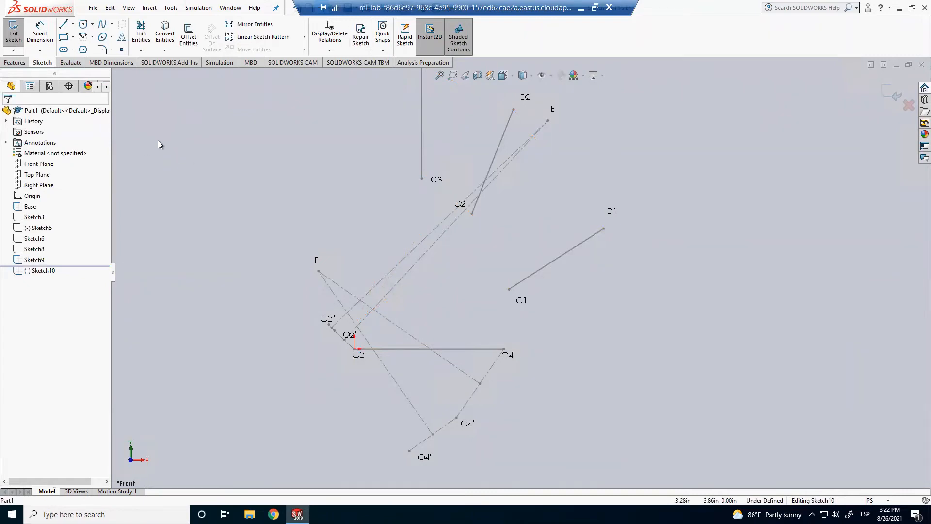
click(63, 24)
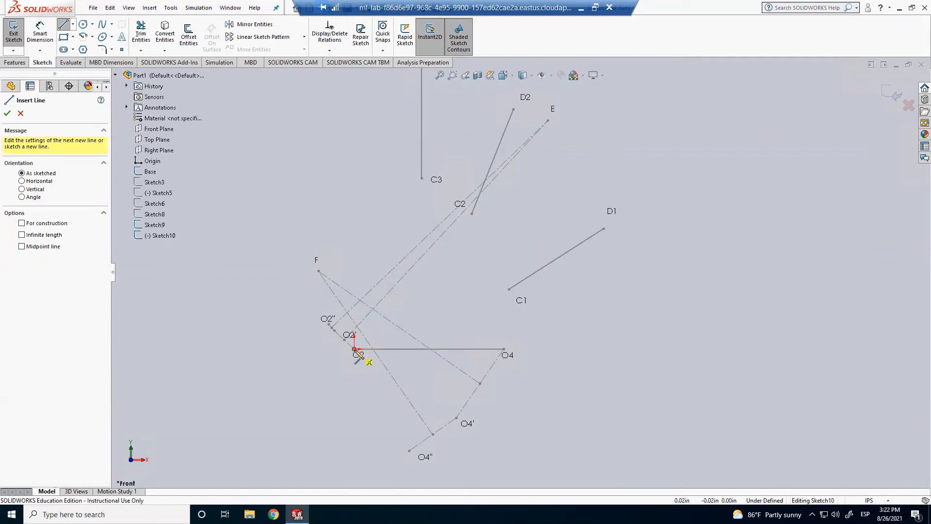
click(354, 349)
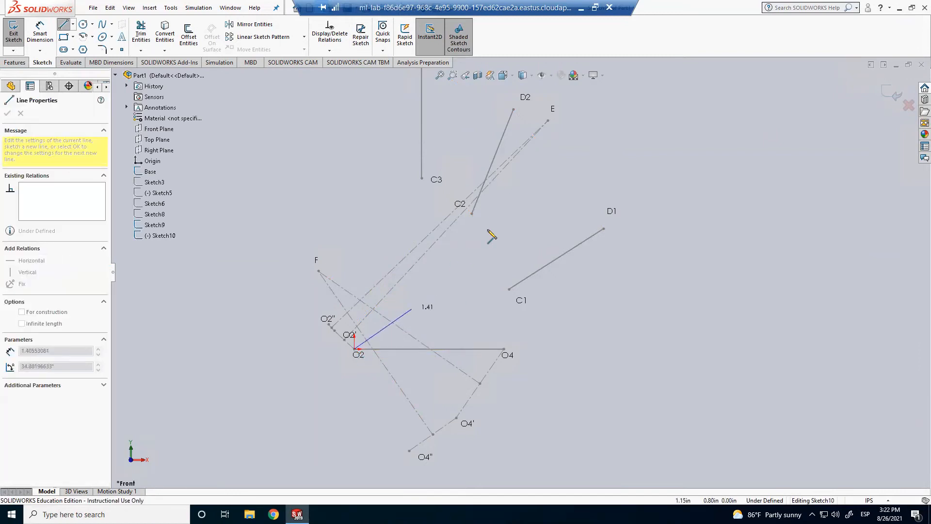
click(548, 121)
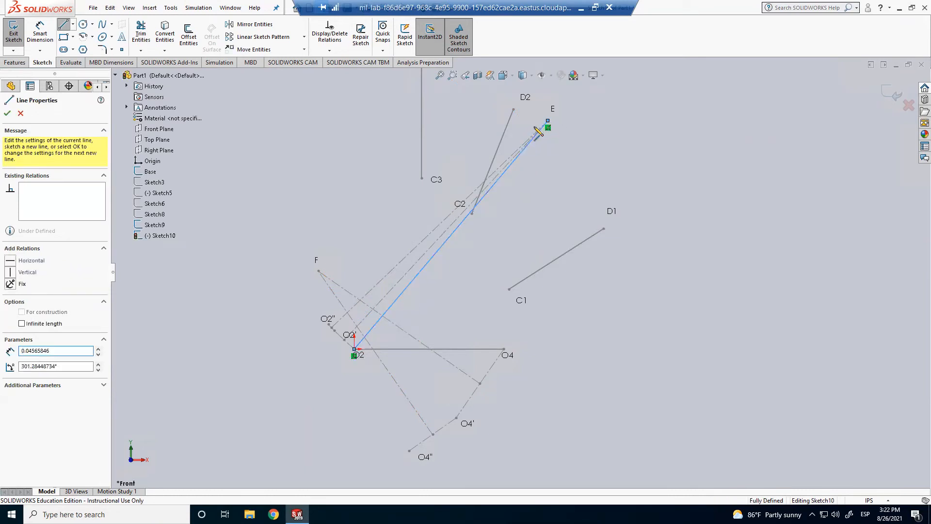
click(319, 271)
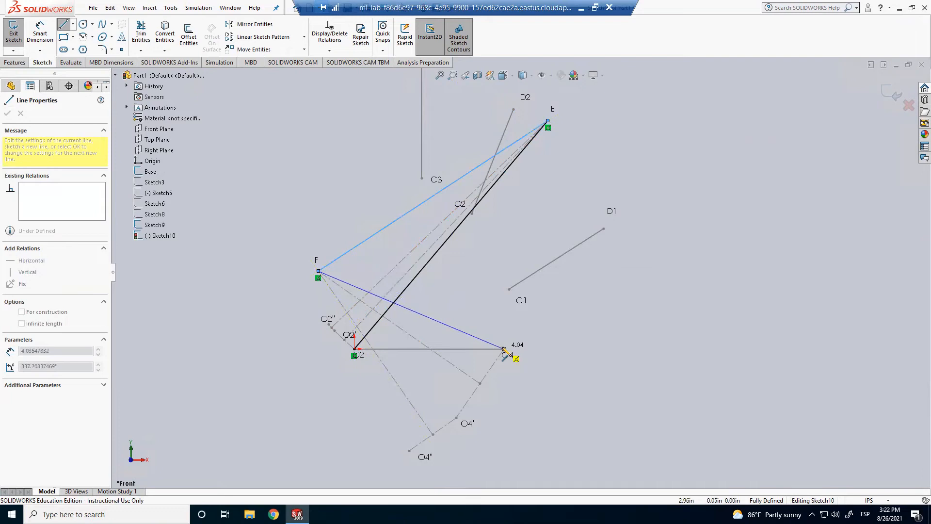
double_click(505, 349)
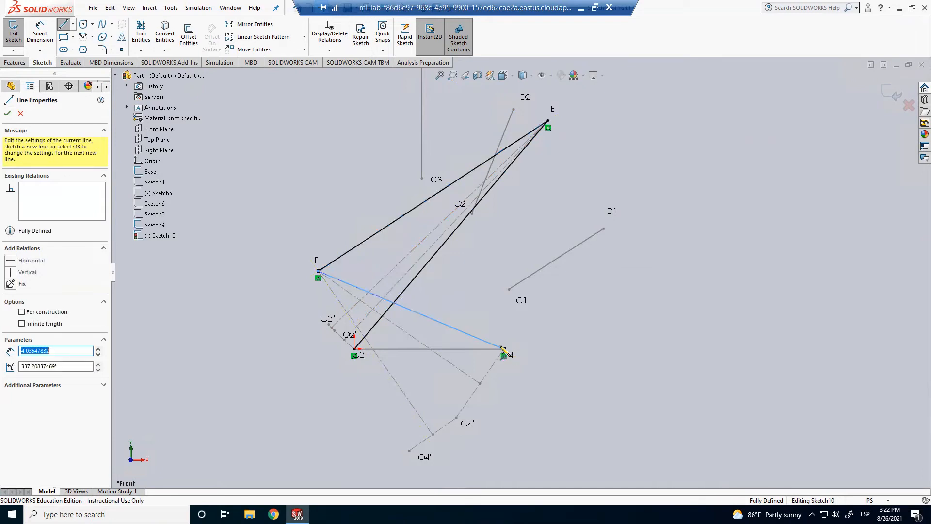
key(Escape)
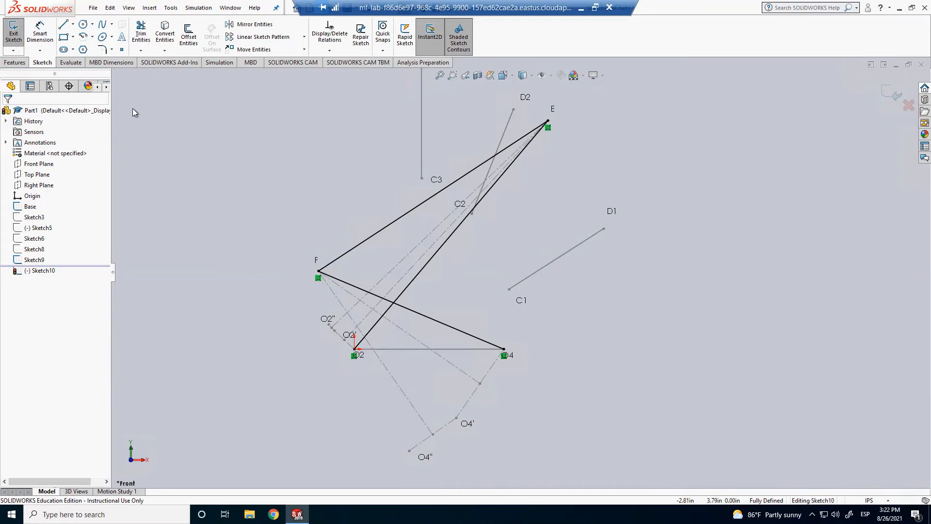
Step: Draw connected lines from E to D1 and from D1 to C1
click(63, 26)
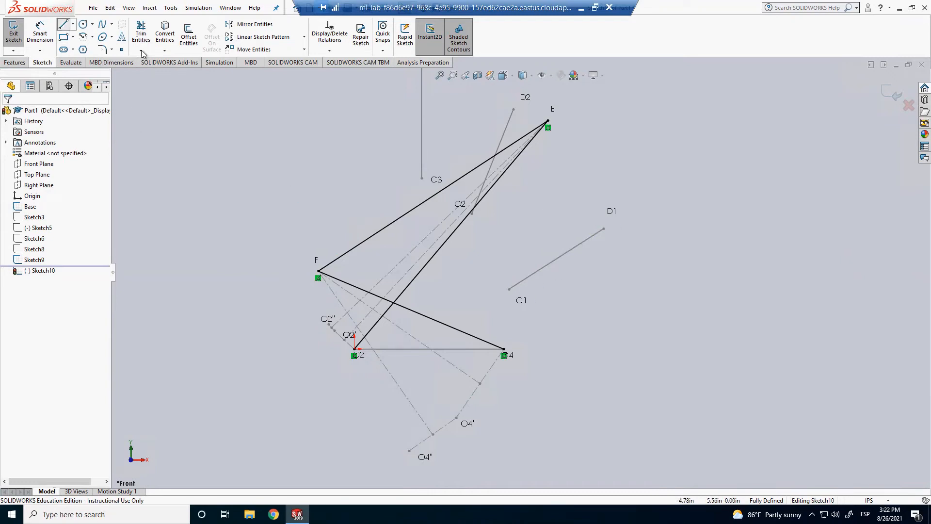
click(548, 122)
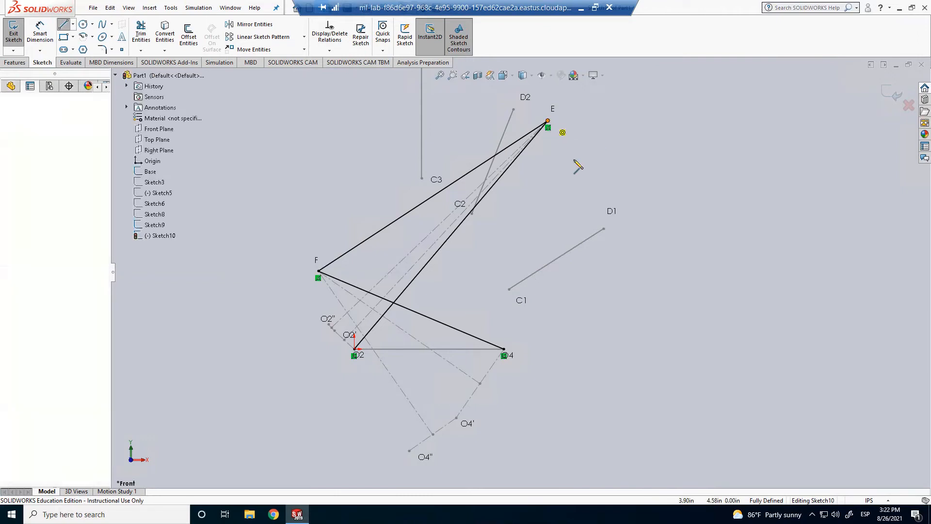
click(604, 229)
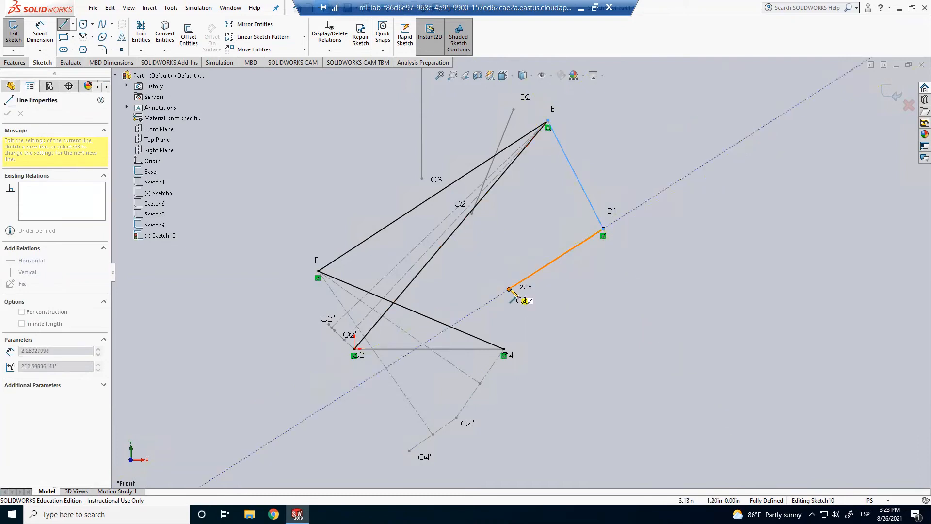
click(509, 290)
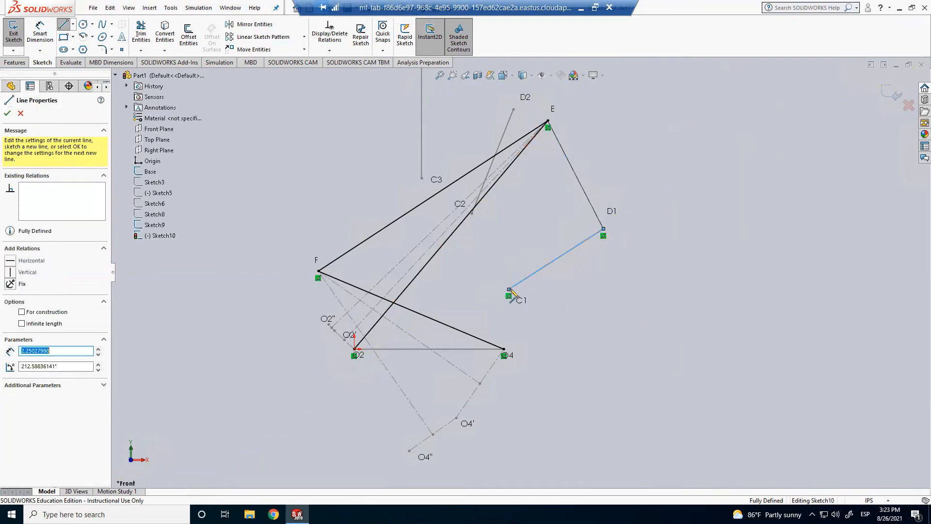
key(Escape)
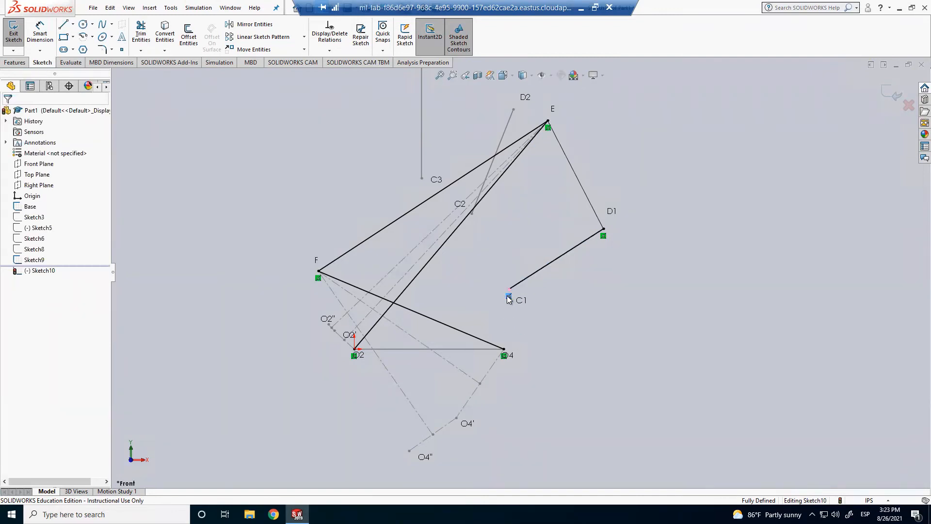
Step: Delete the relations that hold the new linkage's endpoints at C1, D1, E and F
key(Delete)
click(603, 236)
key(Delete)
key(Delete)
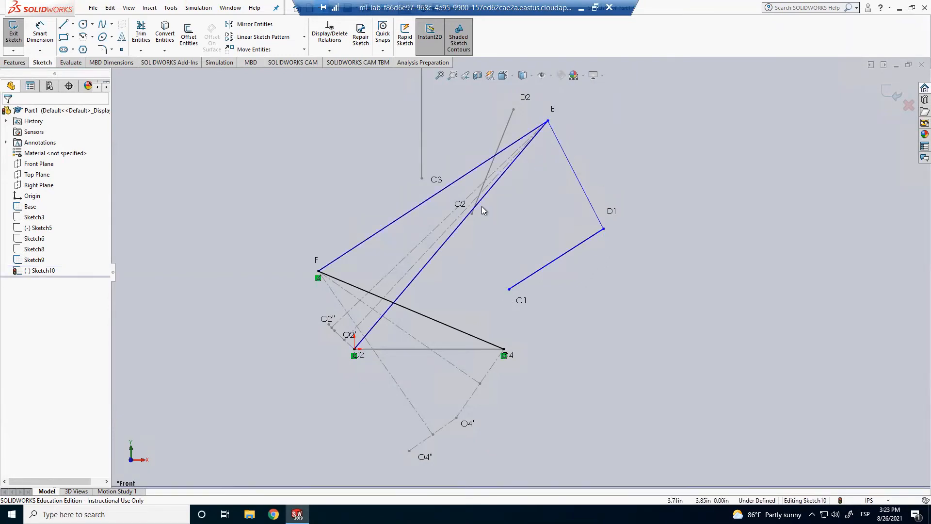
key(Delete)
Step: Dimension the lengths of the C1–D1 and D1–E lines, accepting their current values
click(43, 34)
click(566, 258)
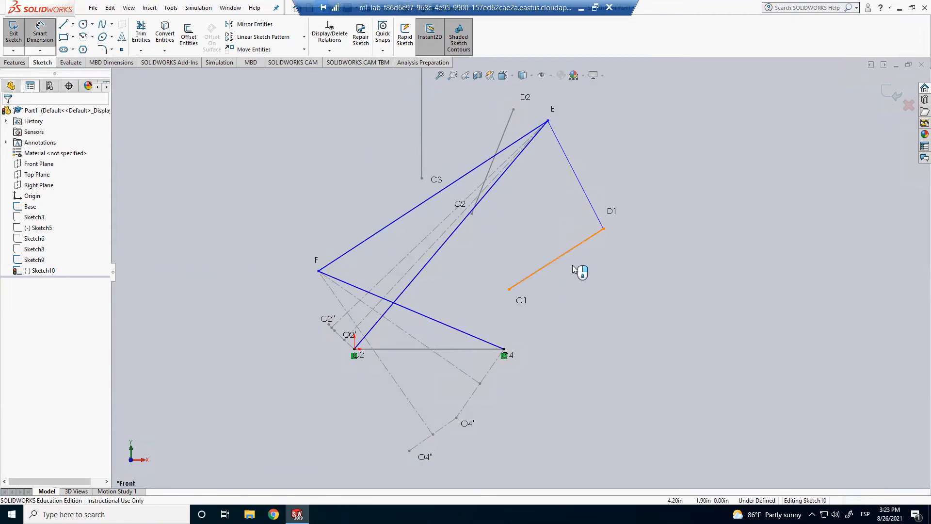
click(575, 269)
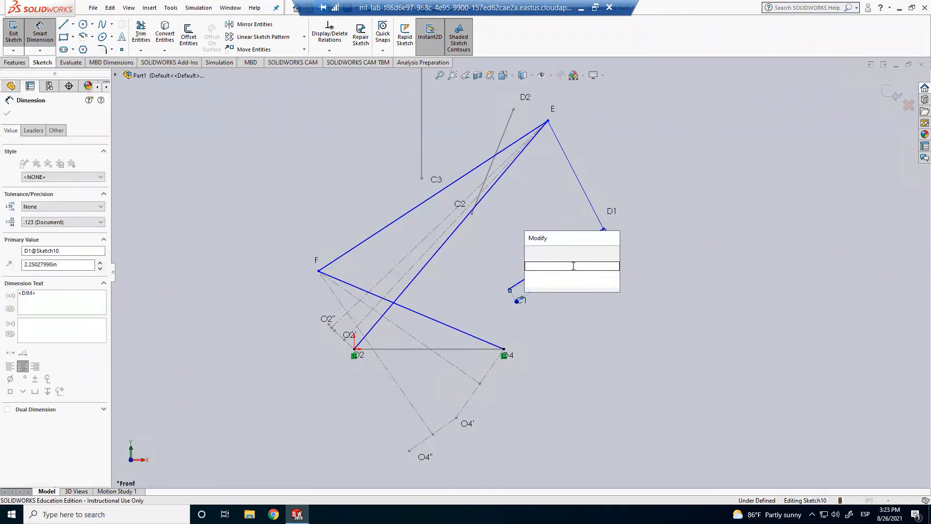
key(Return)
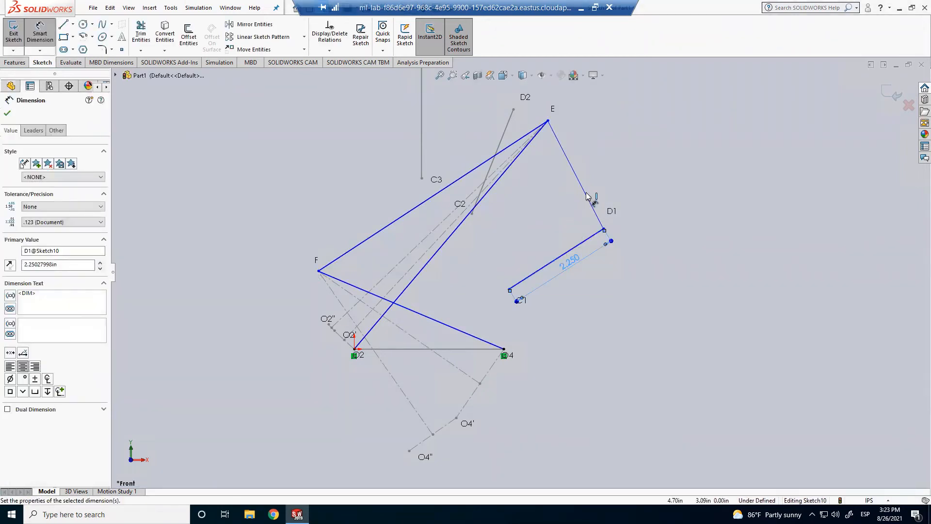
click(582, 180)
click(596, 185)
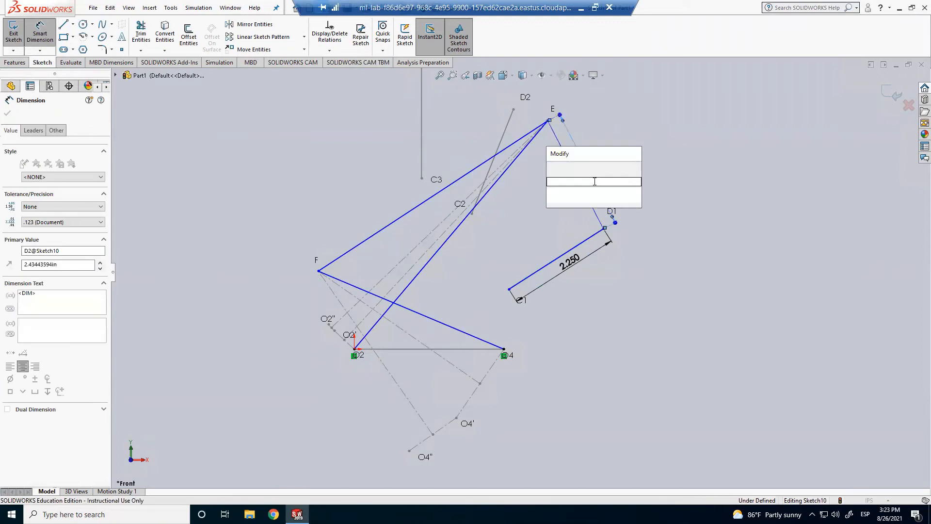
key(Return)
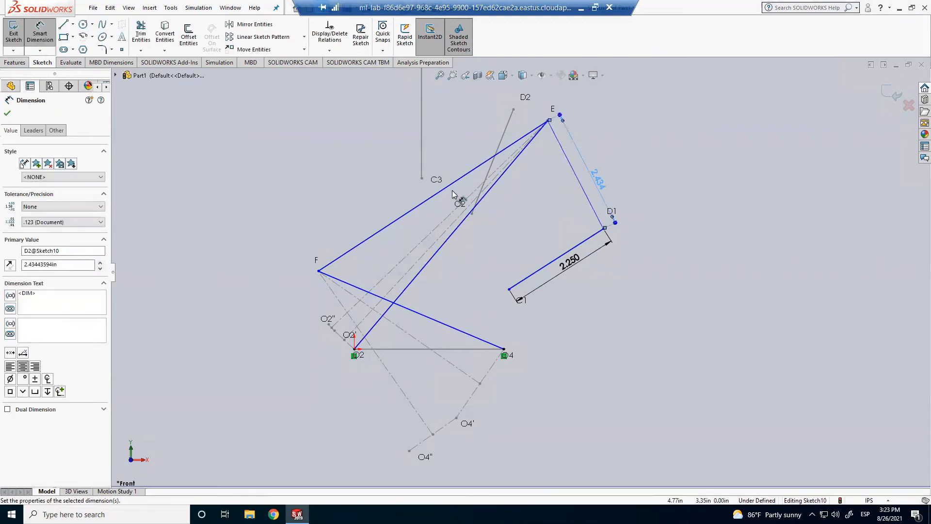
Step: Dimension the lengths of the E–F and O2–E lines, accepting their current values
click(426, 201)
click(405, 200)
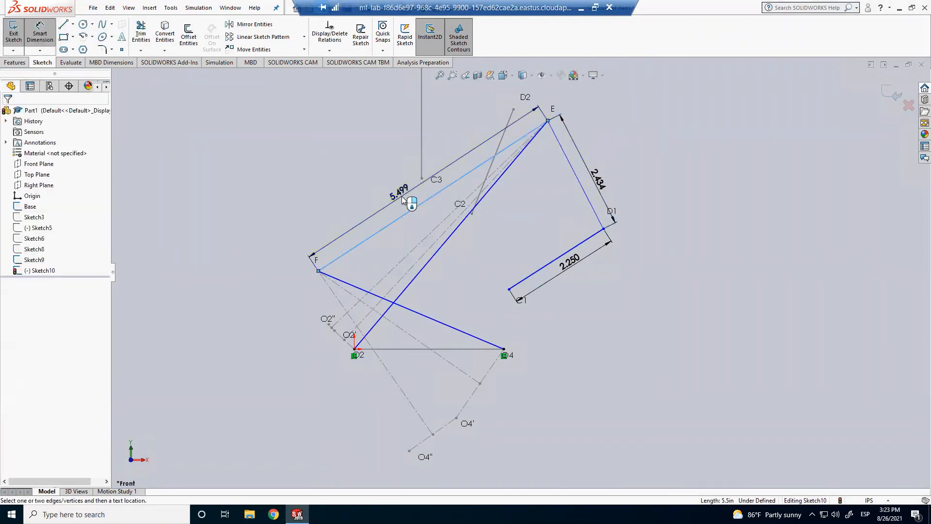
key(Return)
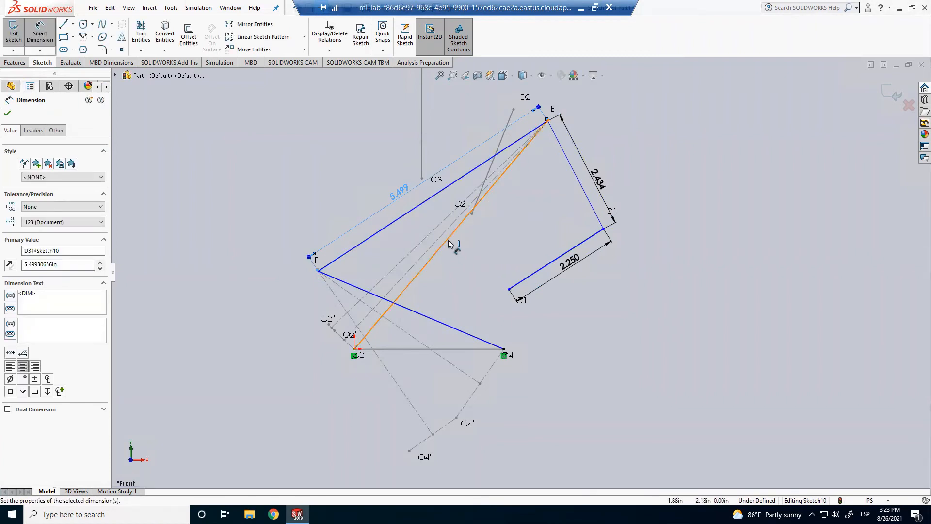
click(448, 242)
click(459, 256)
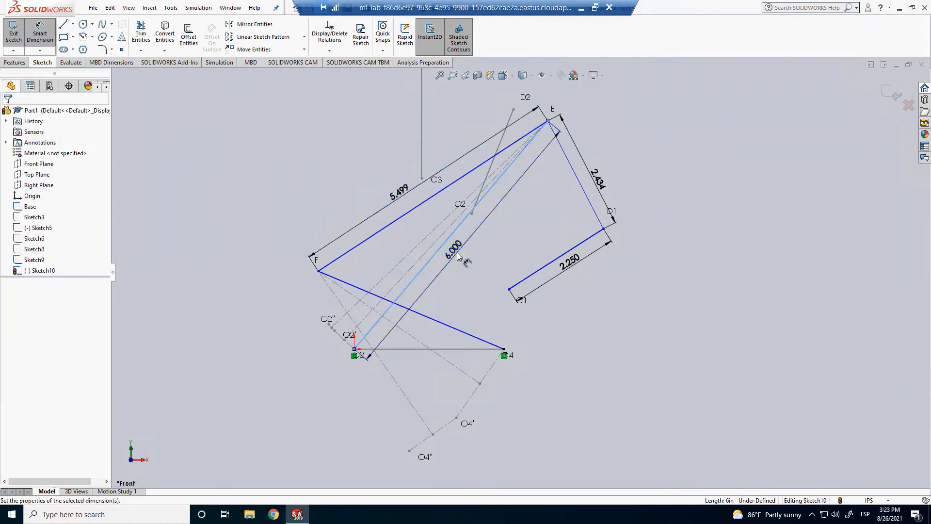
key(Return)
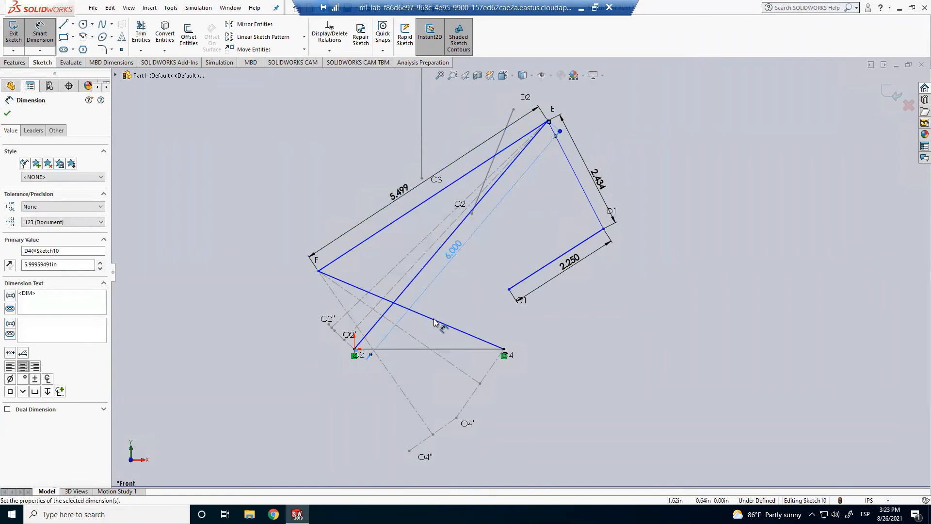
Step: Dimension the length of the F–O4 line, accepting its current value
click(438, 310)
click(439, 302)
key(Return)
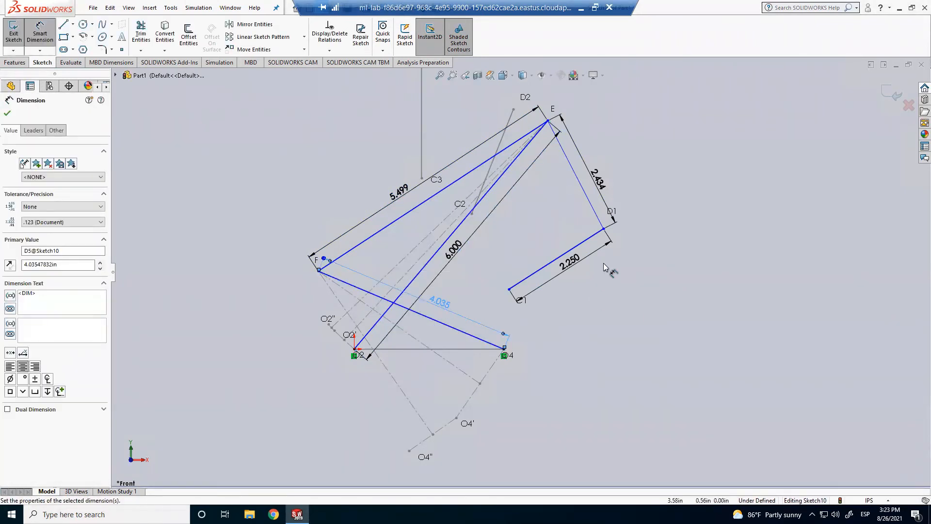
Step: Dimension the angle at D1 between the D1–E and D1–C1 lines, accepting its current value
click(650, 293)
click(583, 237)
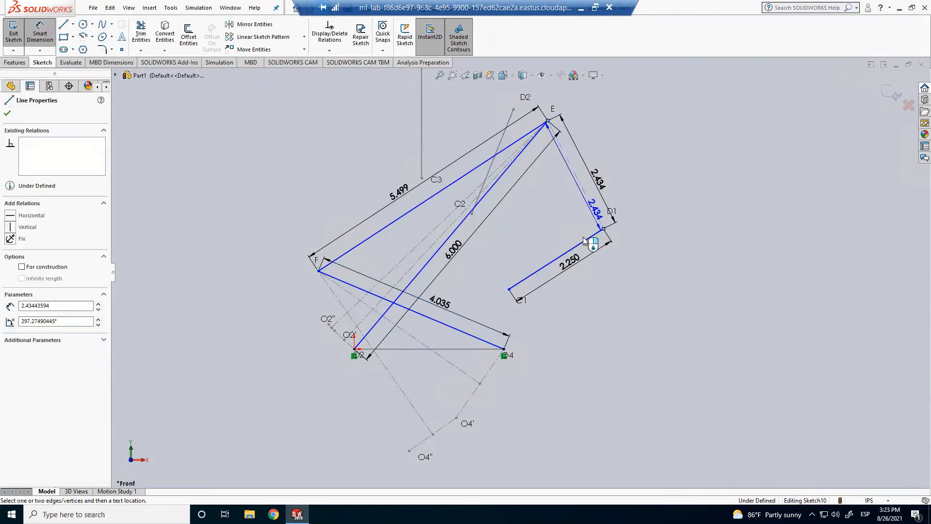
click(581, 241)
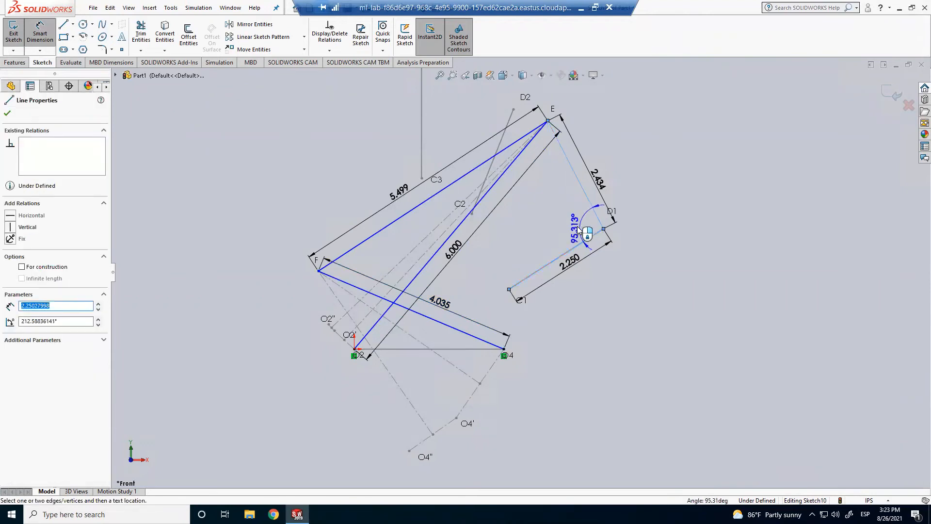
click(577, 228)
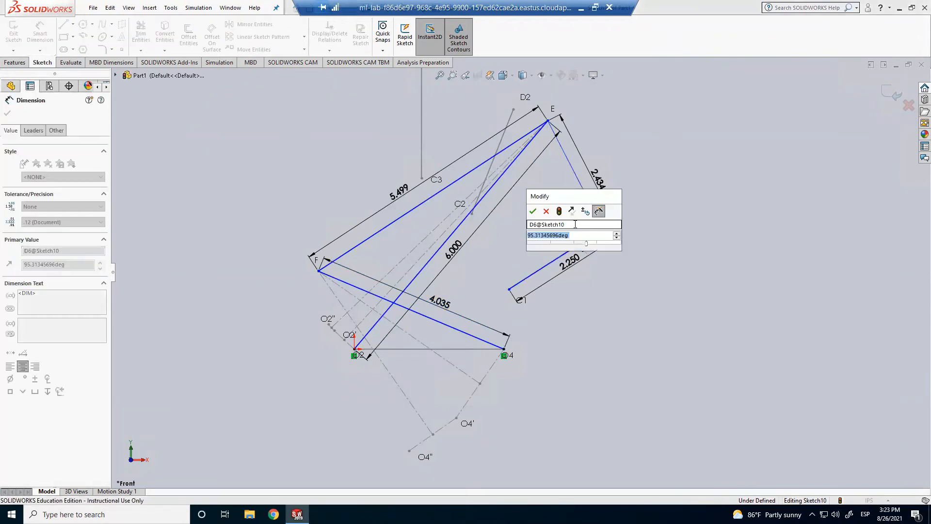
key(Return)
Step: Dimension the angle at E between the E–F and E–D1 lines, accepting its current value
click(553, 188)
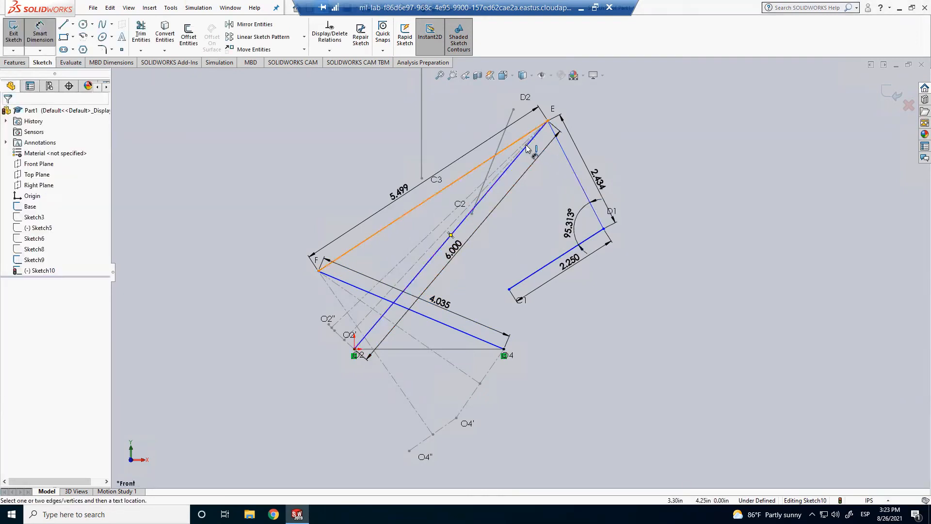
click(517, 140)
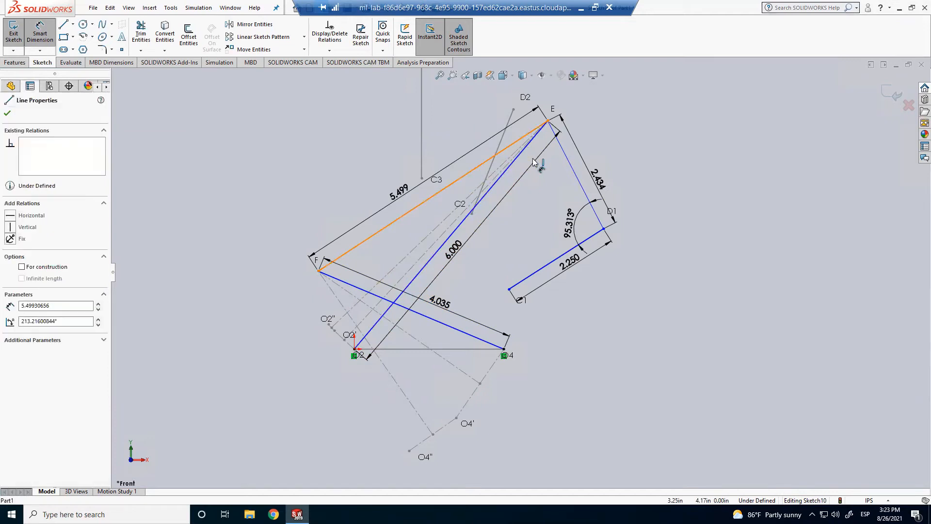
click(568, 161)
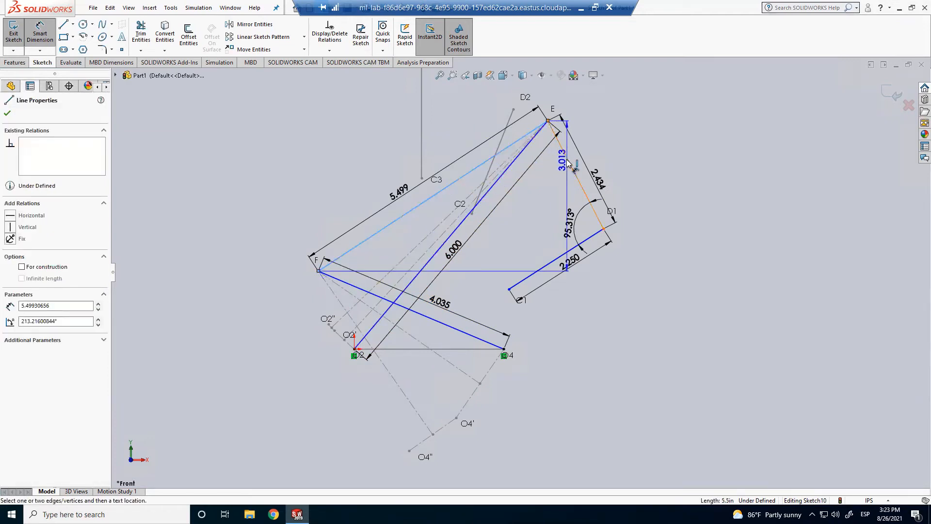
click(543, 170)
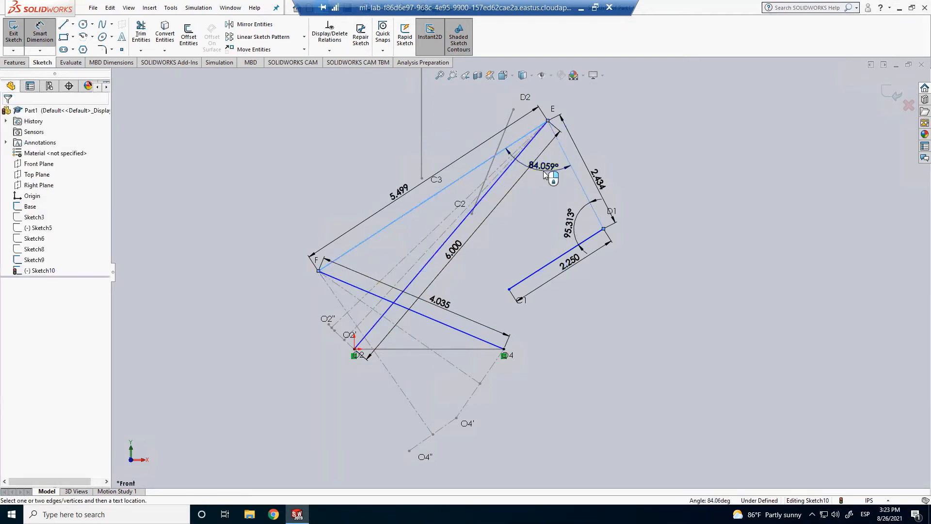
key(Return)
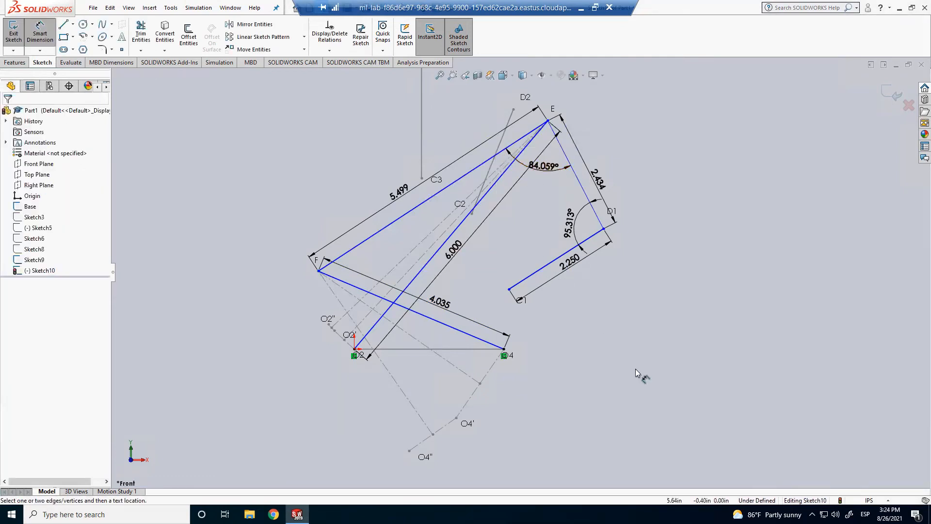
key(Escape)
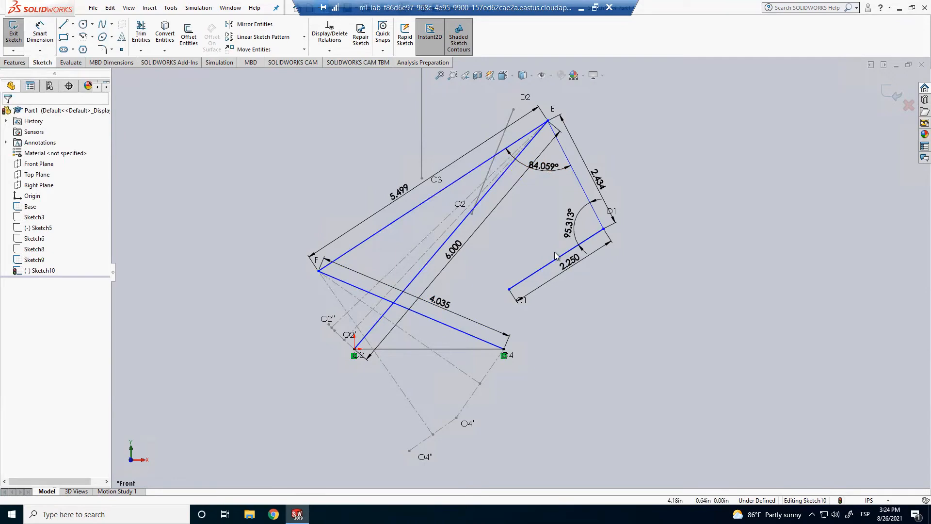
Step: Hide all sketch dimensions so that only the linkage lines and point labels are shown
scroll(558, 267, up, 3)
scroll(537, 194, down, 3)
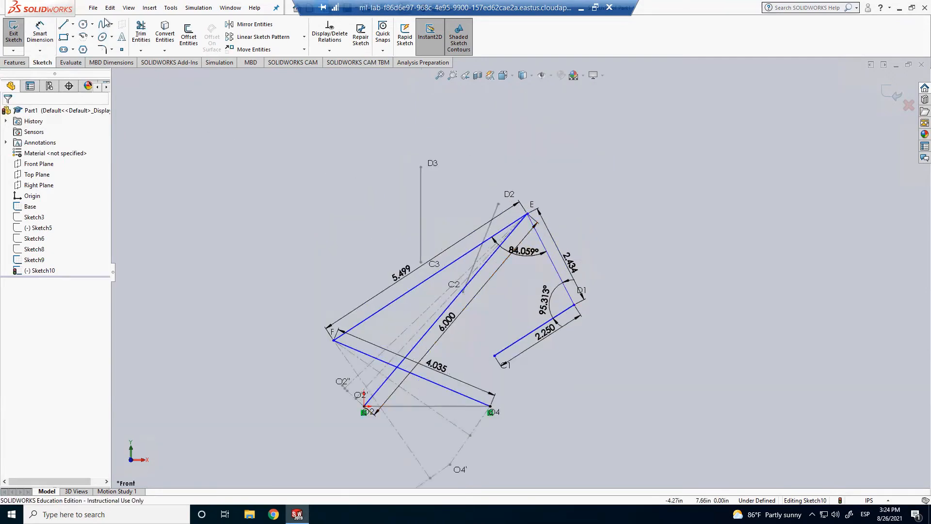
click(133, 9)
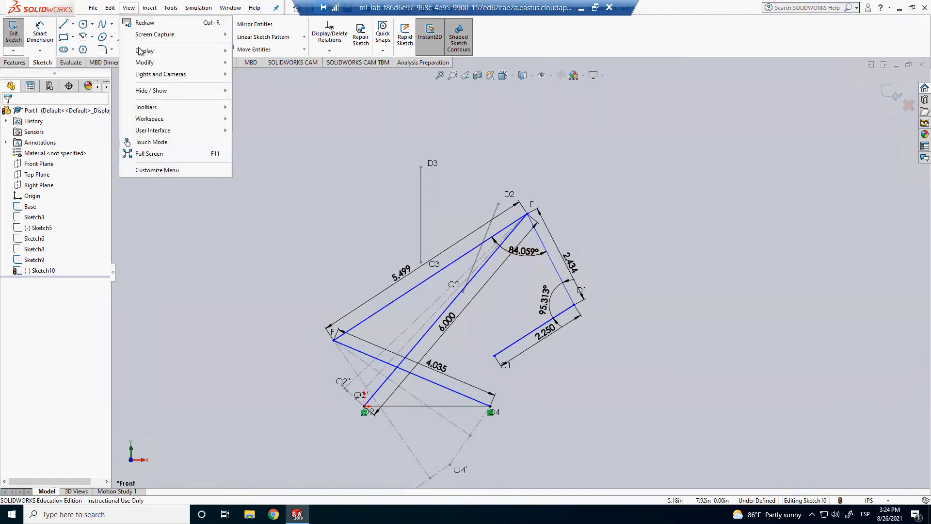
mouse_move(194, 91)
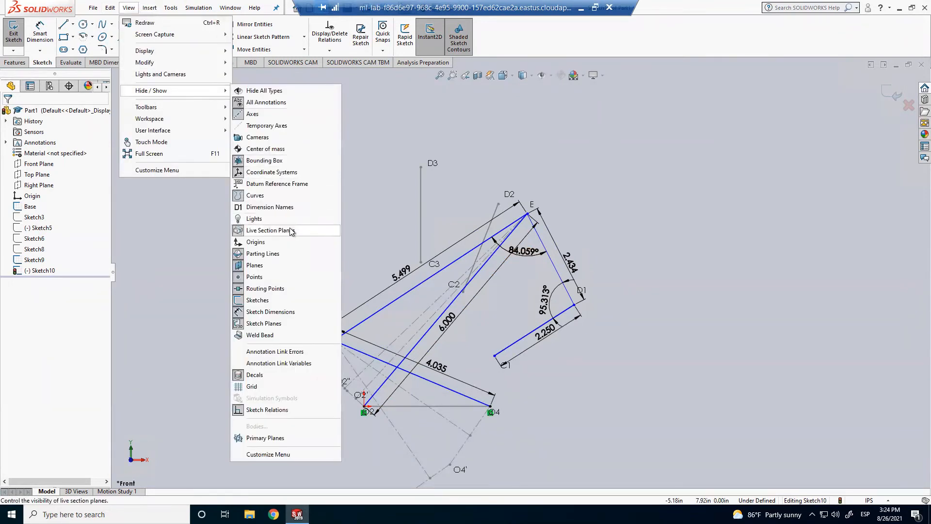
click(270, 312)
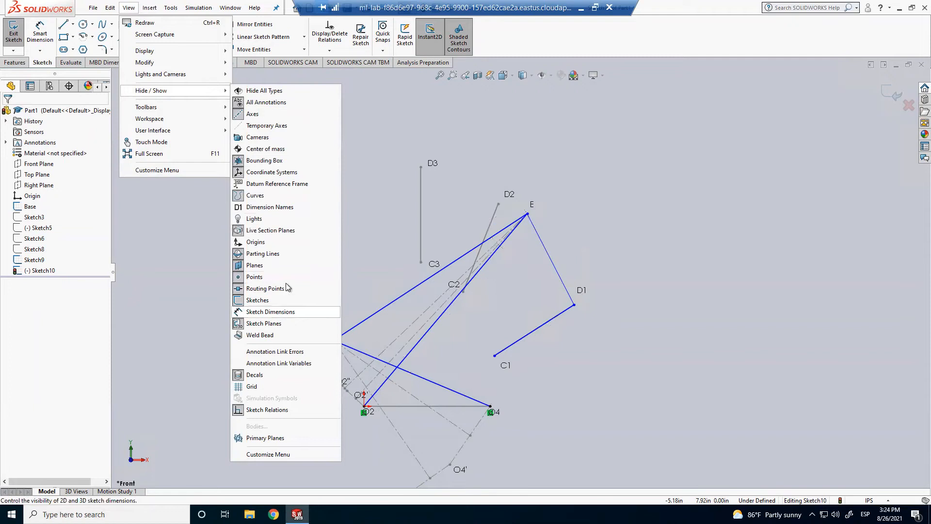
click(129, 8)
click(170, 8)
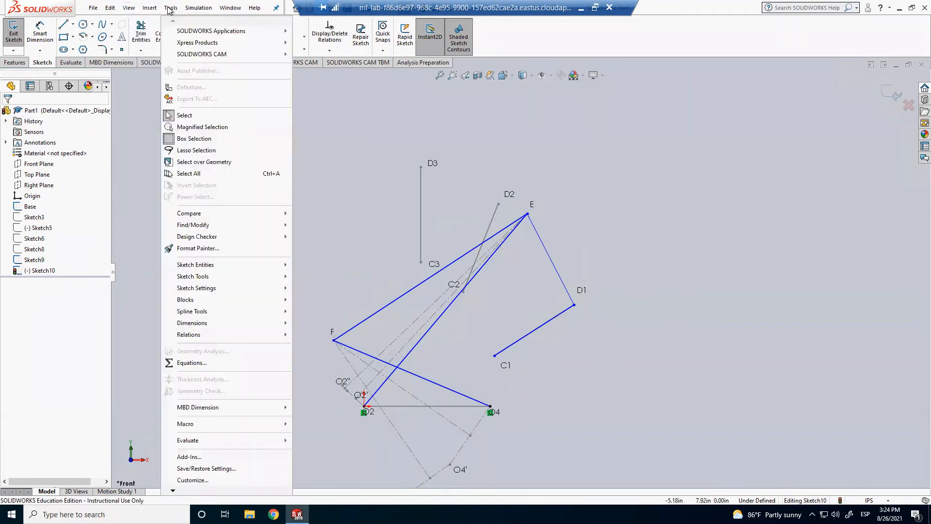
mouse_move(273, 289)
click(309, 287)
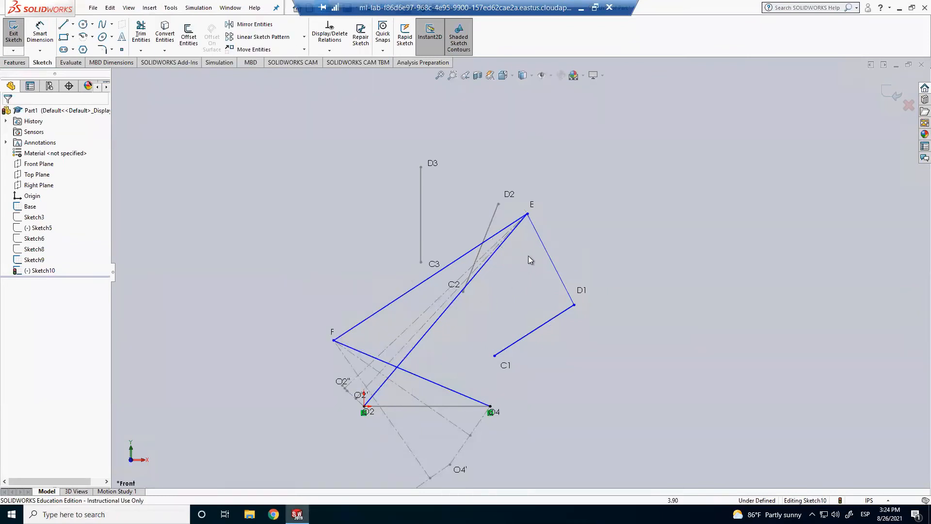
Step: Move the linkage by joint E through the C1–D1, C2–D2 and C3–D3 positions to check its motion
click(527, 214)
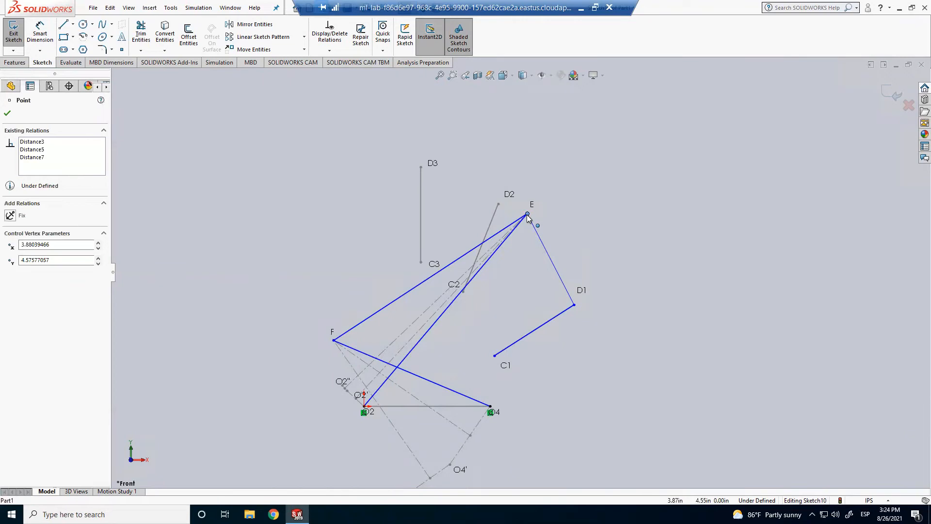
mouse_move(528, 214)
mouse_down()
mouse_move(459, 168)
mouse_move(406, 147)
mouse_move(391, 143)
mouse_move(406, 160)
mouse_move(367, 148)
mouse_move(317, 154)
mouse_up()
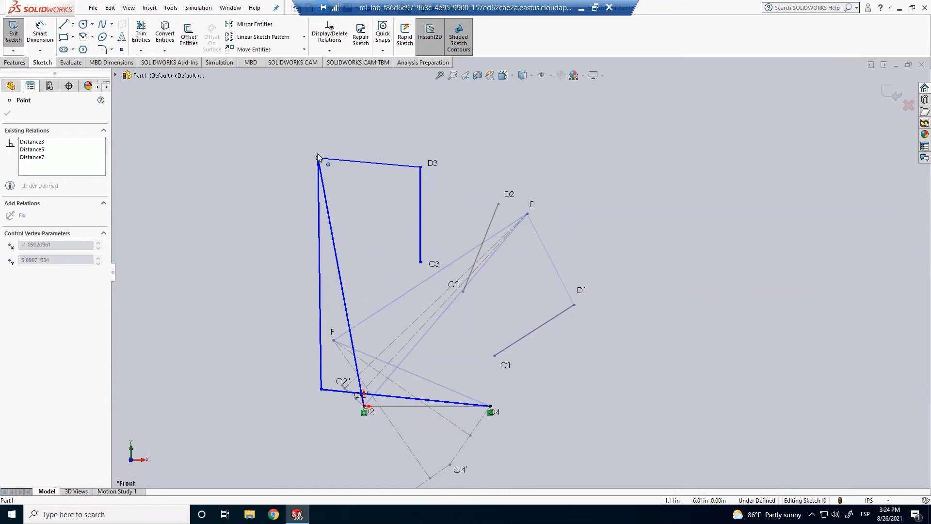
mouse_move(318, 158)
mouse_down()
mouse_move(400, 185)
mouse_move(454, 240)
mouse_move(464, 289)
mouse_up()
click(572, 369)
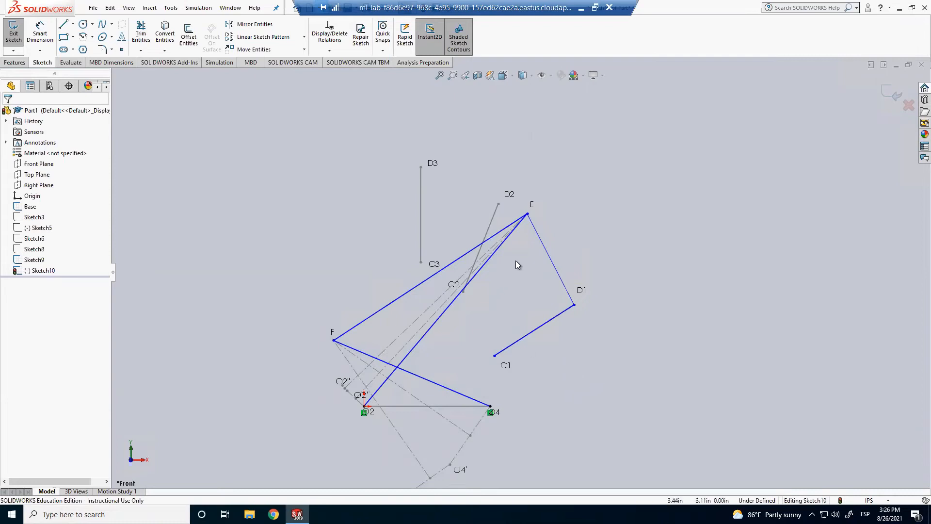
drag(527, 215, 413, 280)
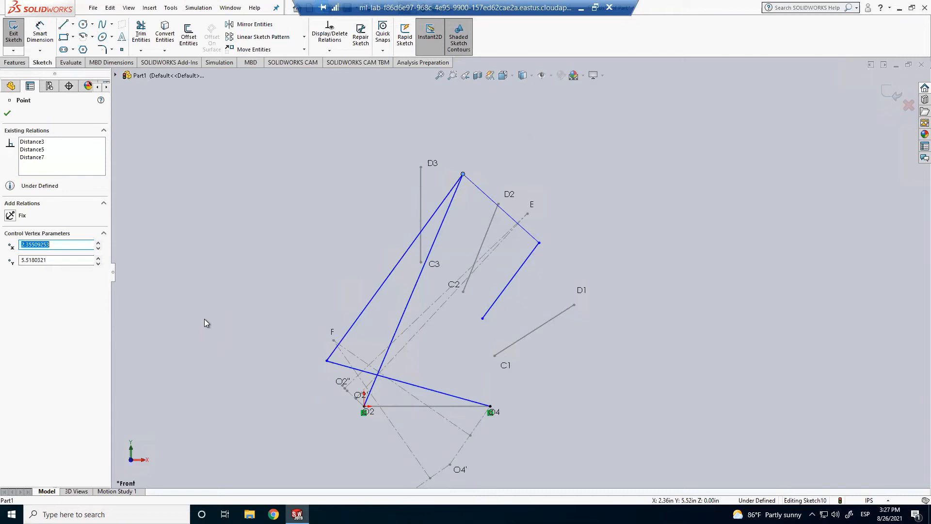
Step: Show the sketch dimensions of the linkage again
click(149, 8)
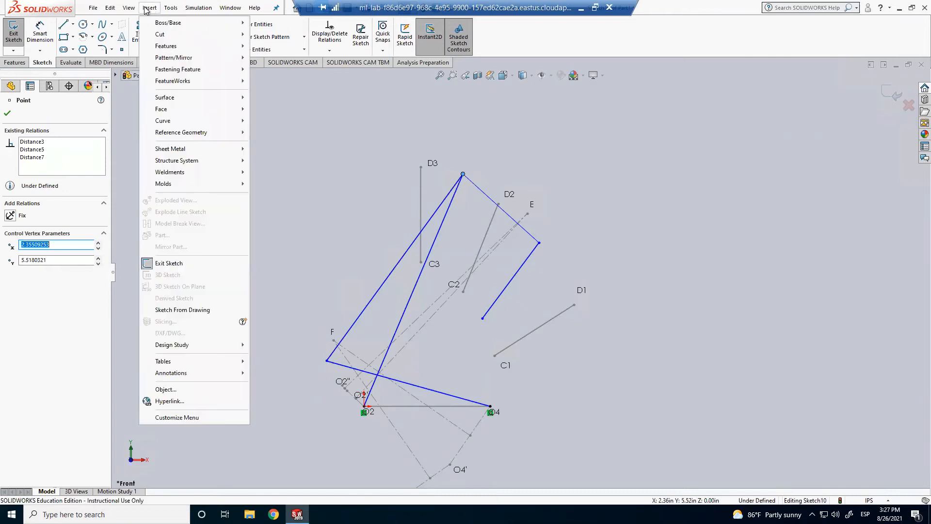
mouse_move(129, 8)
mouse_move(165, 91)
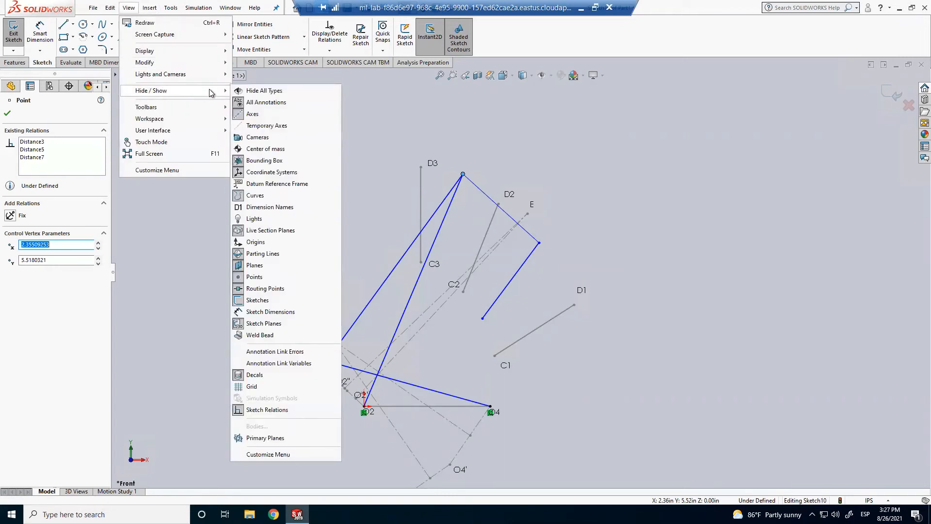
click(281, 312)
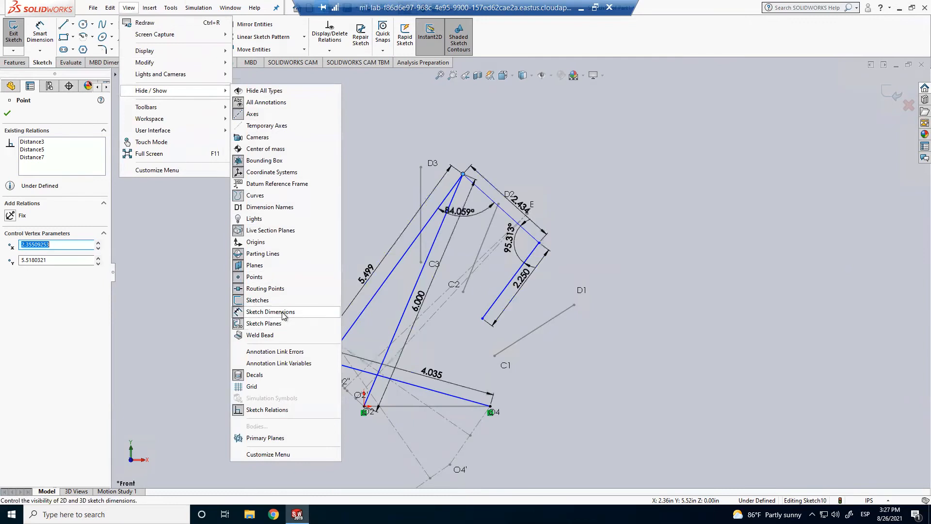
click(190, 181)
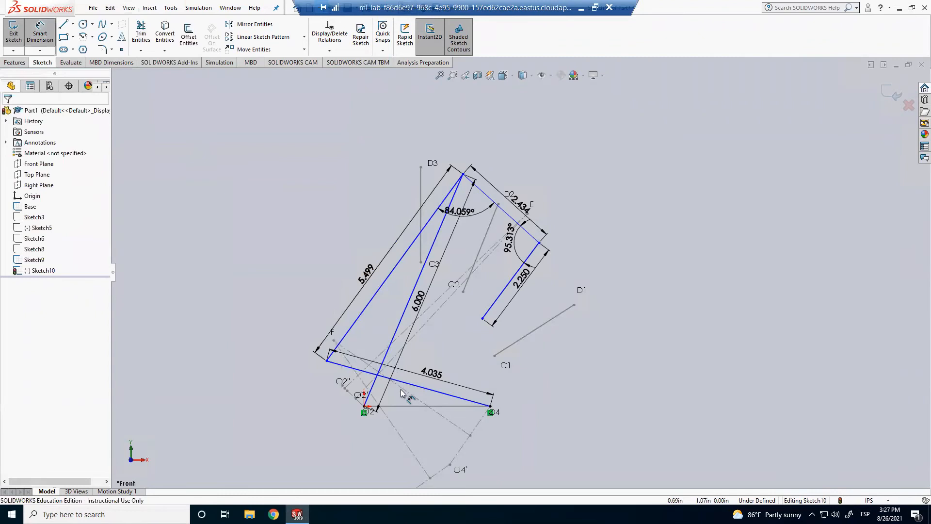
Step: Preview a dimension on the O2–O4 ground line to check its length, without placing it
click(405, 405)
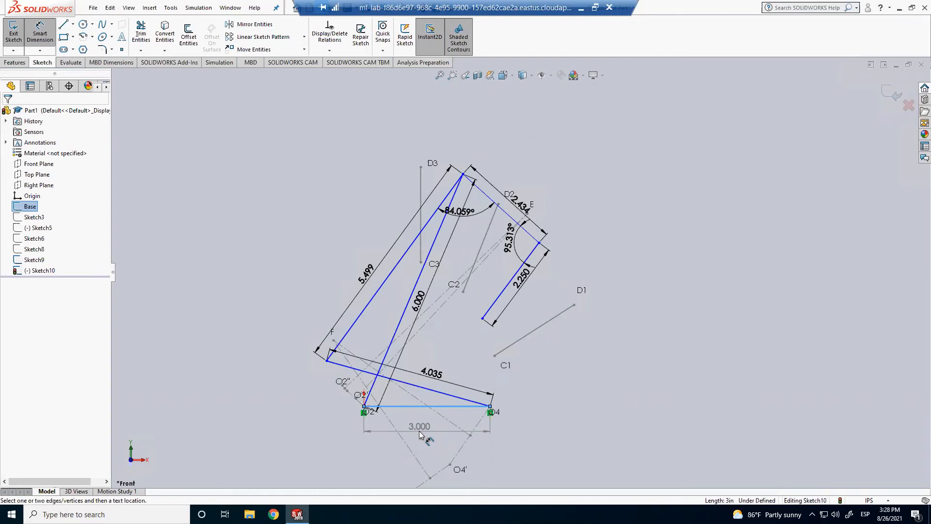
key(Escape)
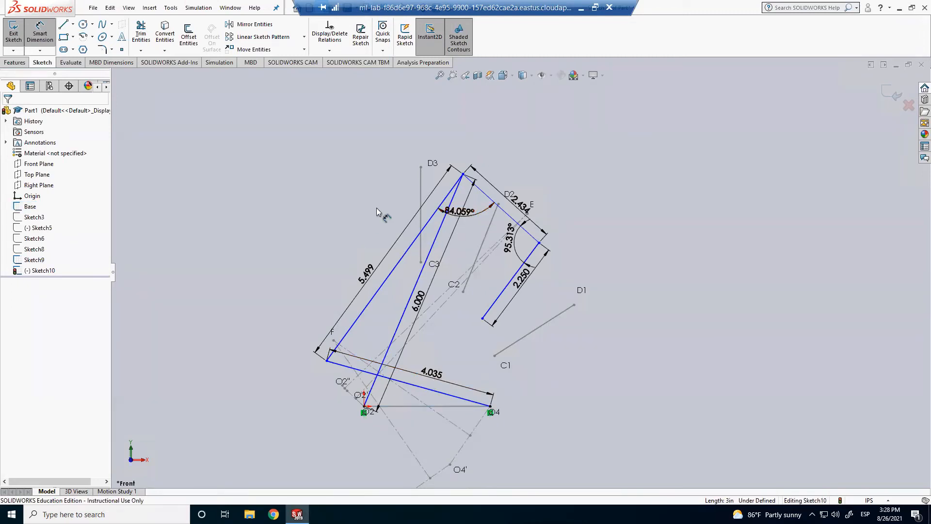
key(Escape)
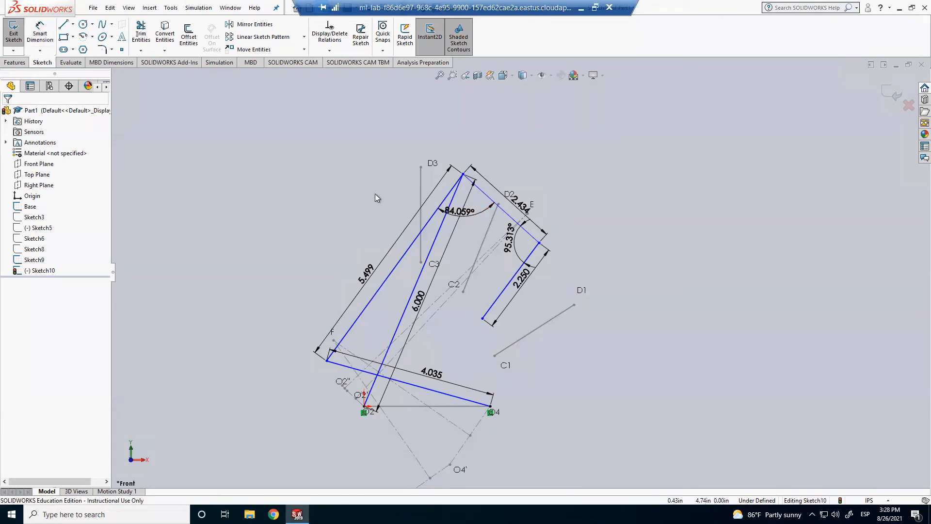
Step: Move the linkage until its coupler line lies close to C1–D1, and place the 2.250 dimension clear of both lines
mouse_move(465, 174)
mouse_down()
mouse_move(338, 174)
mouse_move(270, 191)
mouse_move(332, 186)
mouse_move(345, 156)
mouse_move(323, 160)
mouse_move(545, 251)
mouse_move(567, 288)
mouse_move(472, 230)
mouse_move(447, 225)
mouse_move(421, 239)
mouse_move(476, 268)
mouse_move(525, 322)
mouse_move(474, 267)
mouse_move(443, 265)
mouse_move(415, 242)
mouse_move(459, 269)
mouse_up()
click(656, 377)
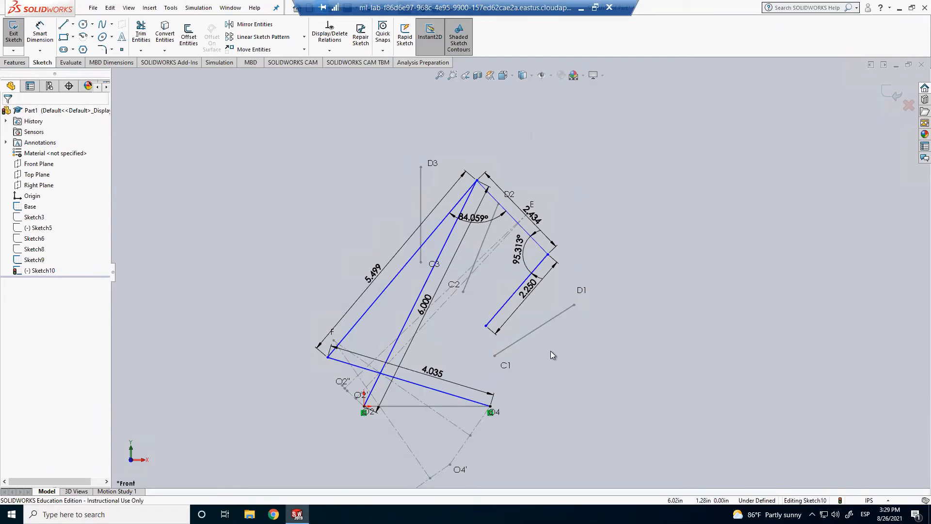
click(507, 303)
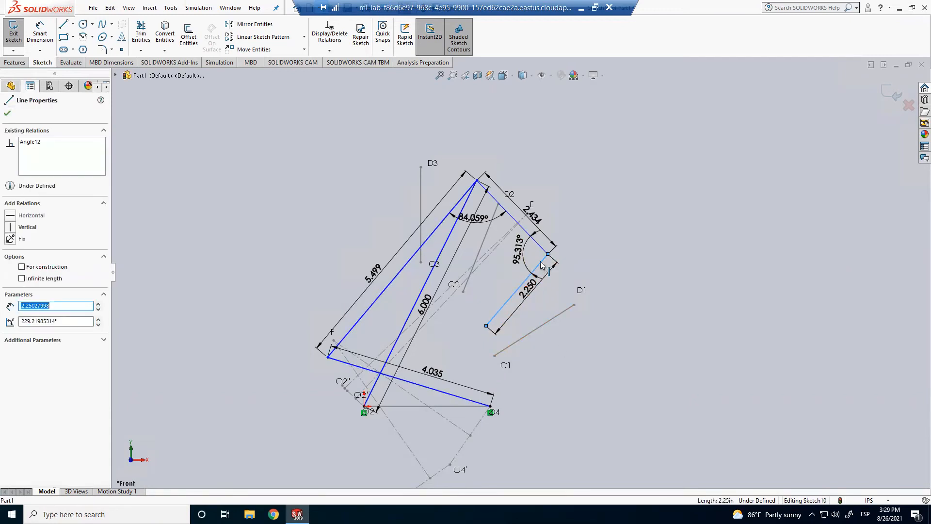
drag(543, 262, 574, 304)
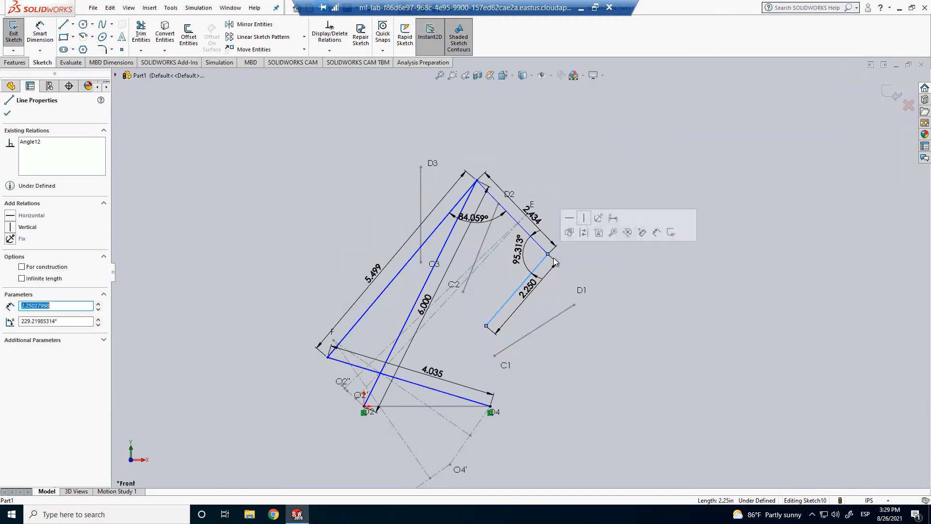
drag(548, 254, 580, 289)
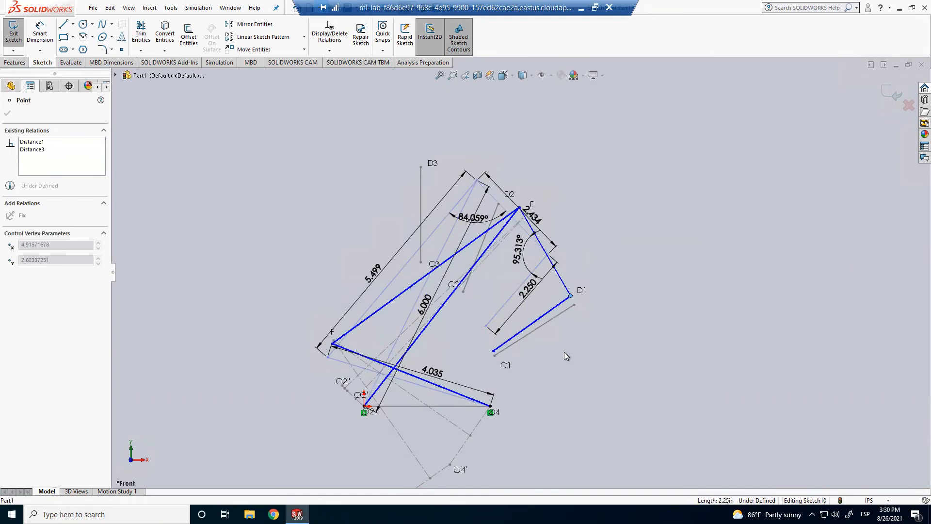
click(564, 351)
drag(542, 330, 569, 365)
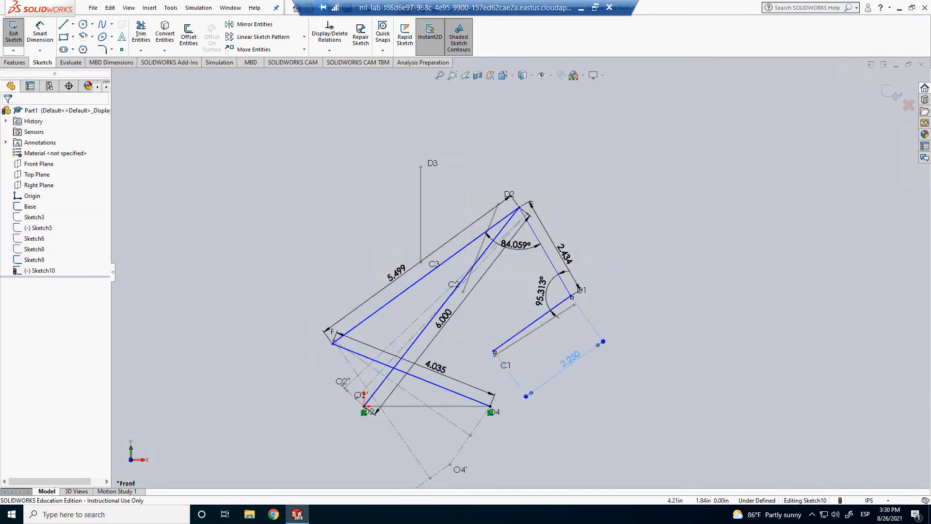
Step: Try to make the coupler line collinear with the fixed C1–D1 line, and undo the relation
click(529, 325)
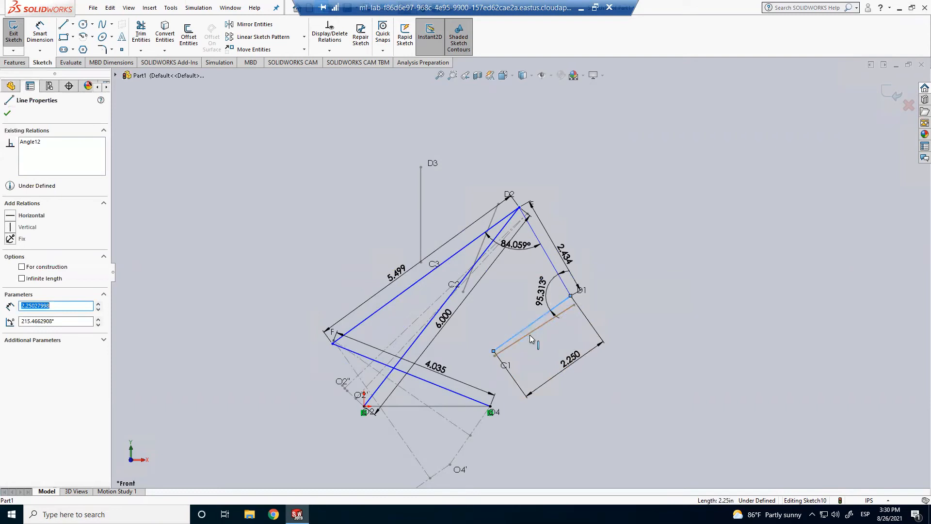
ctrl+click(530, 334)
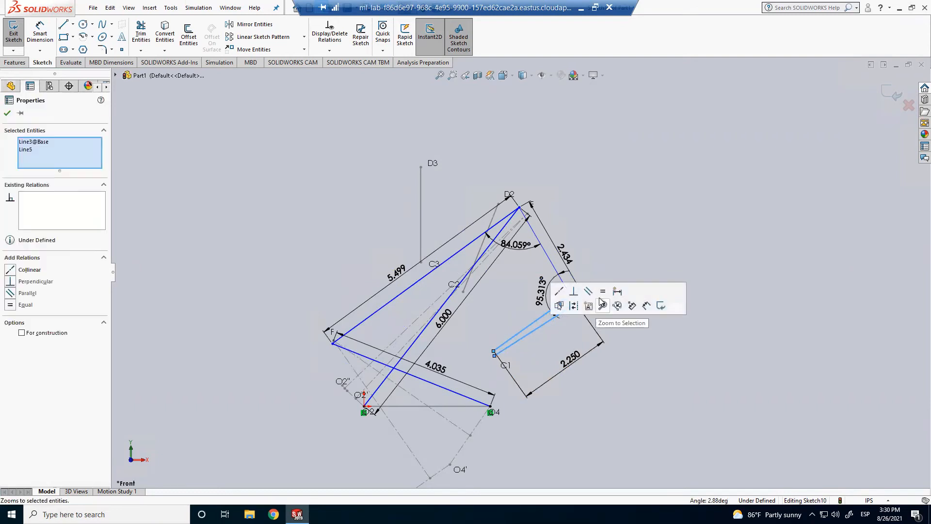
click(559, 291)
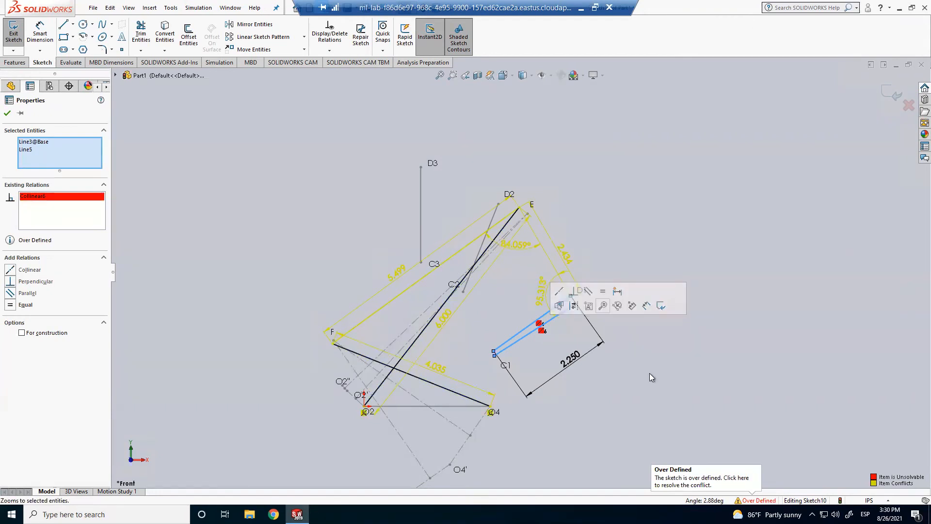
click(651, 387)
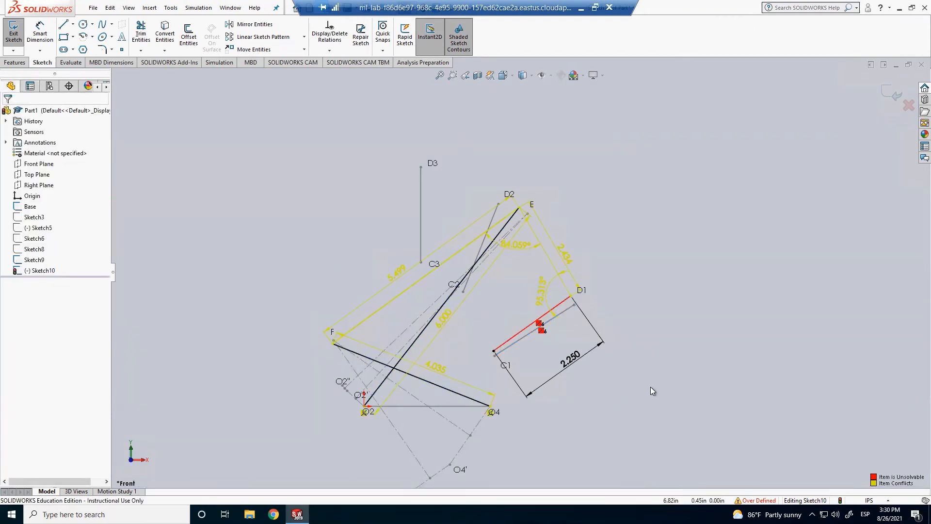
key(ctrl+z)
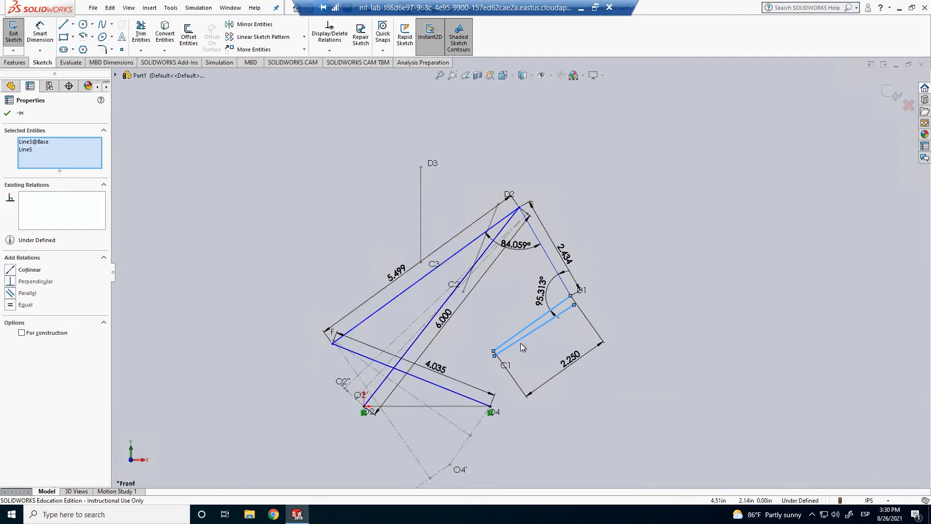
Step: Move the free end of the coupler line onto point C1, placing the linkage in its first position
mouse_move(494, 352)
mouse_down()
mouse_move(504, 367)
mouse_move(500, 355)
mouse_up()
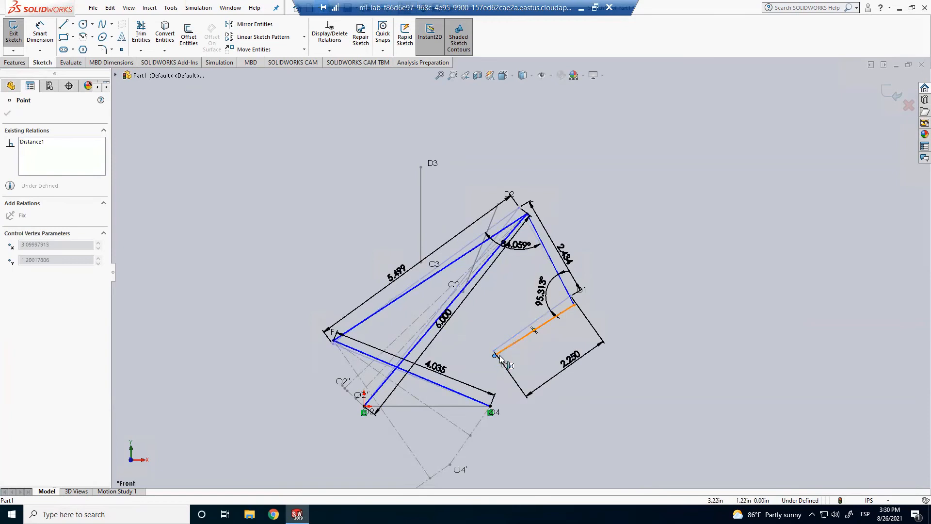
click(639, 420)
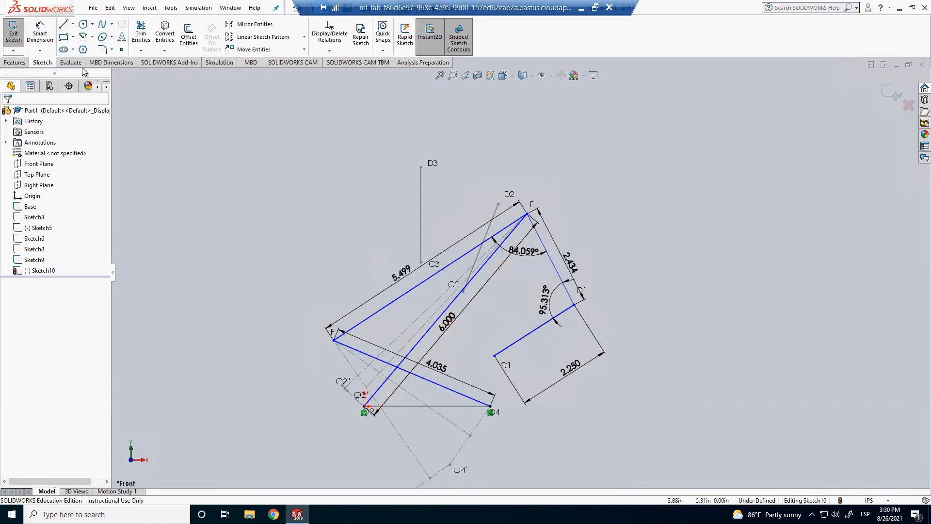
Step: Draw a centerline about 9.06 in long from O2 past point E
click(73, 24)
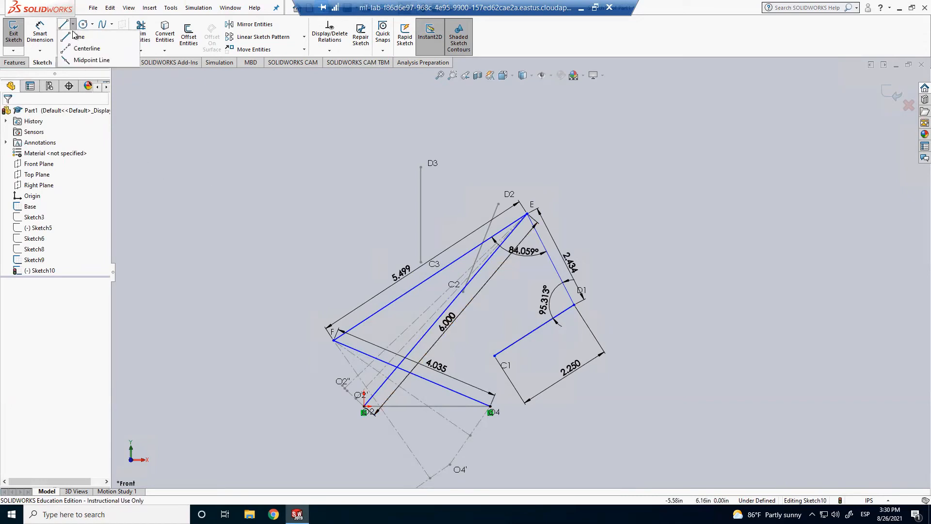
click(71, 48)
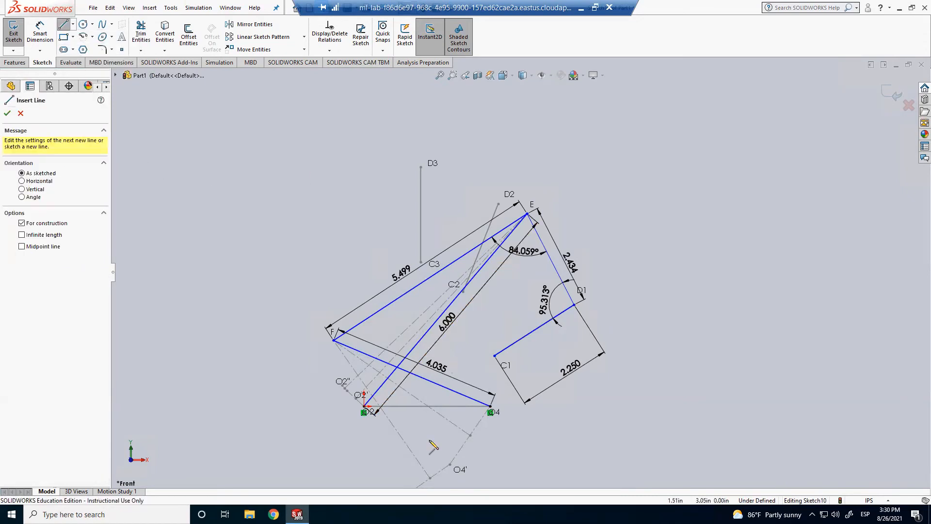
click(365, 406)
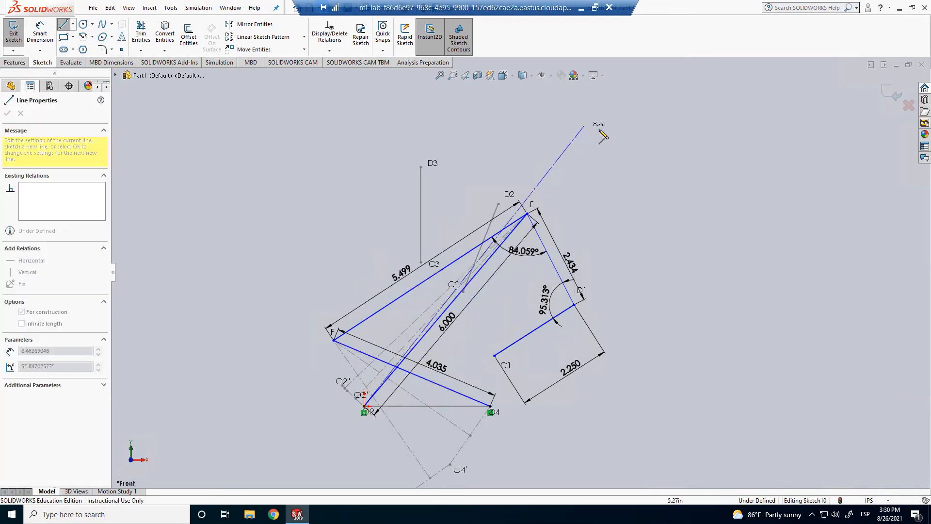
click(618, 122)
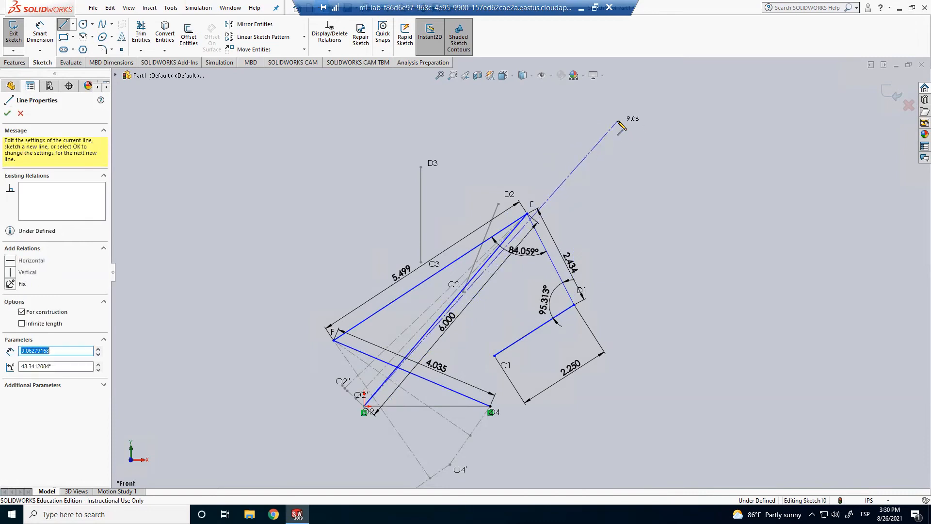
key(Escape)
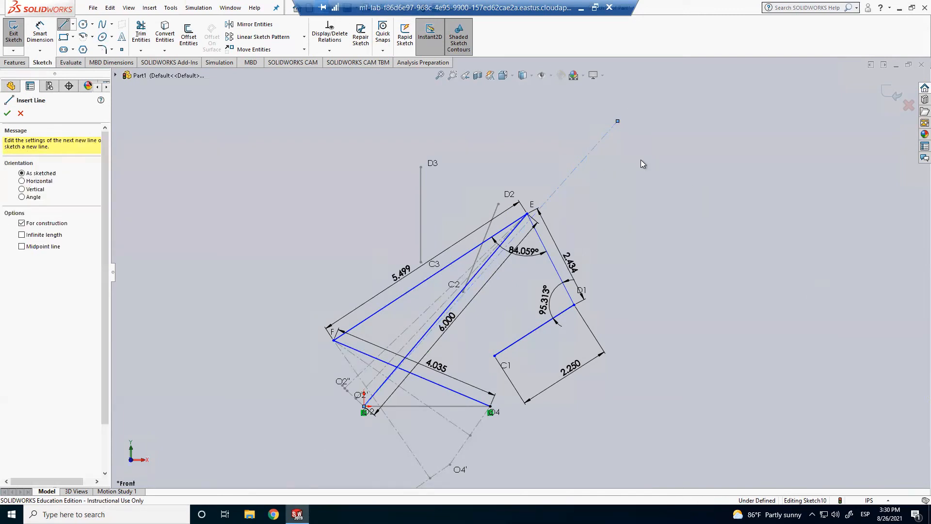
key(Escape)
Step: Make the new centerline collinear with the 6.000 link O2–E
click(583, 159)
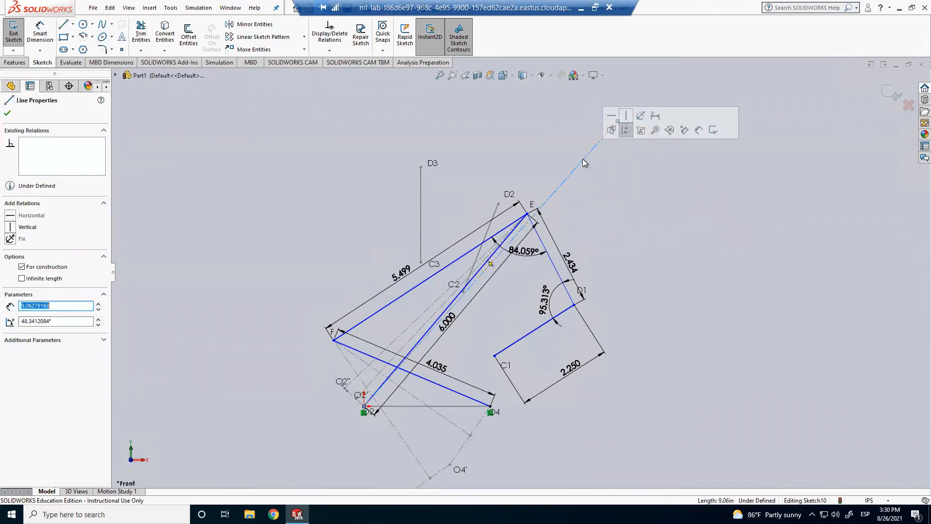
ctrl+click(514, 234)
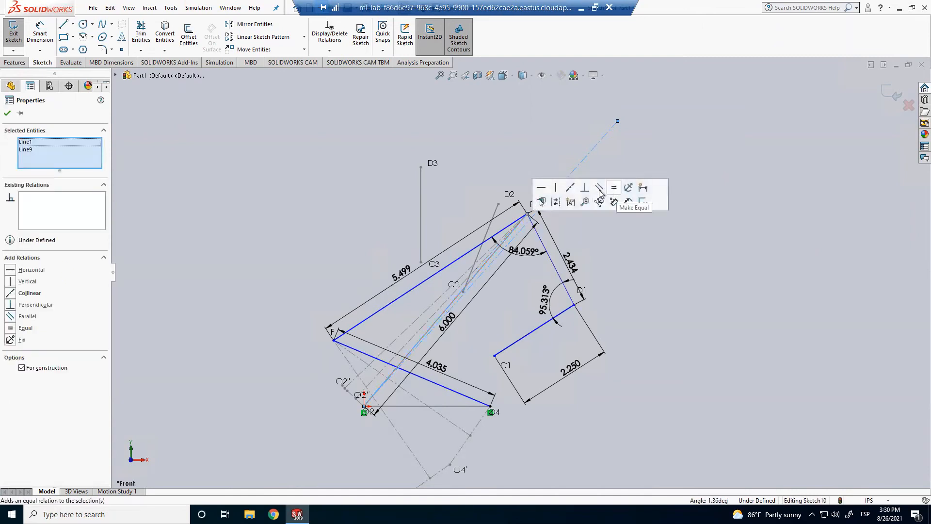
click(570, 187)
key(Escape)
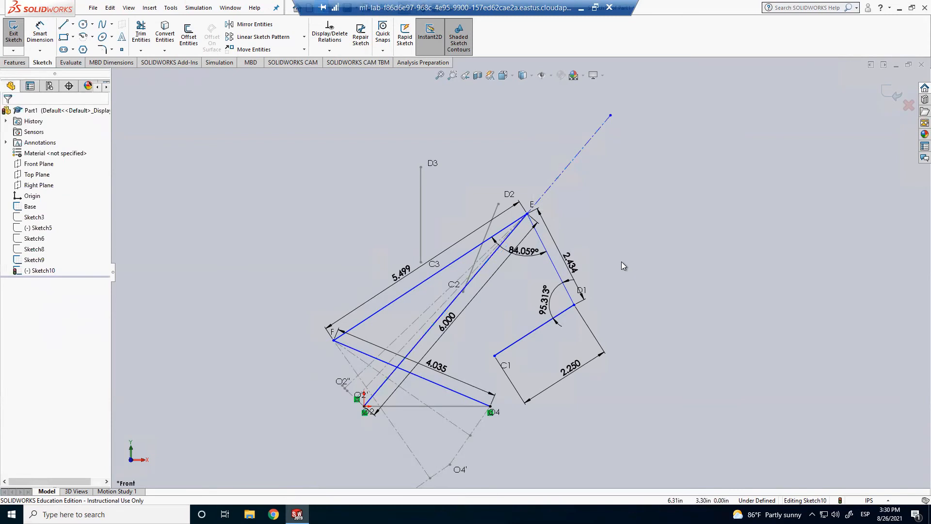
scroll(616, 260, up, 2)
scroll(609, 257, down, 1)
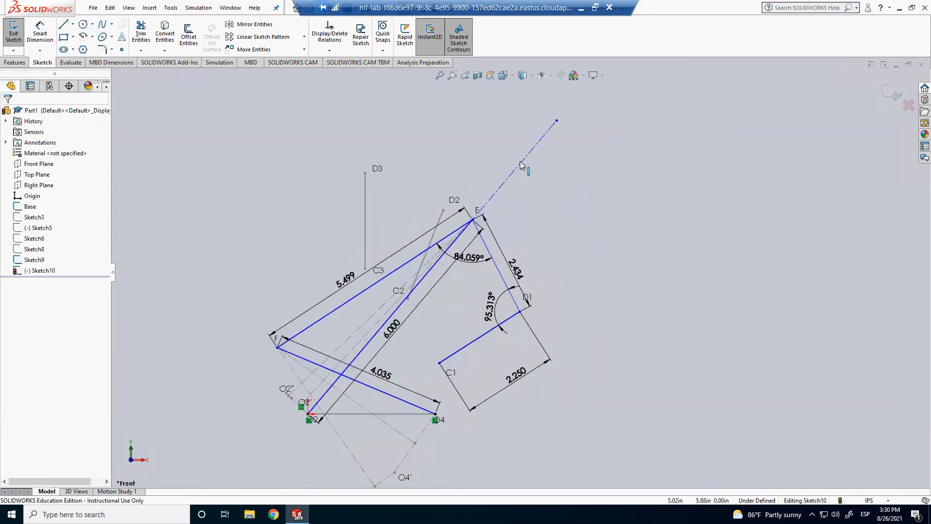
Step: Remove the collinear relation between the centerline and link O2–E, and fix the centerline in place
click(521, 163)
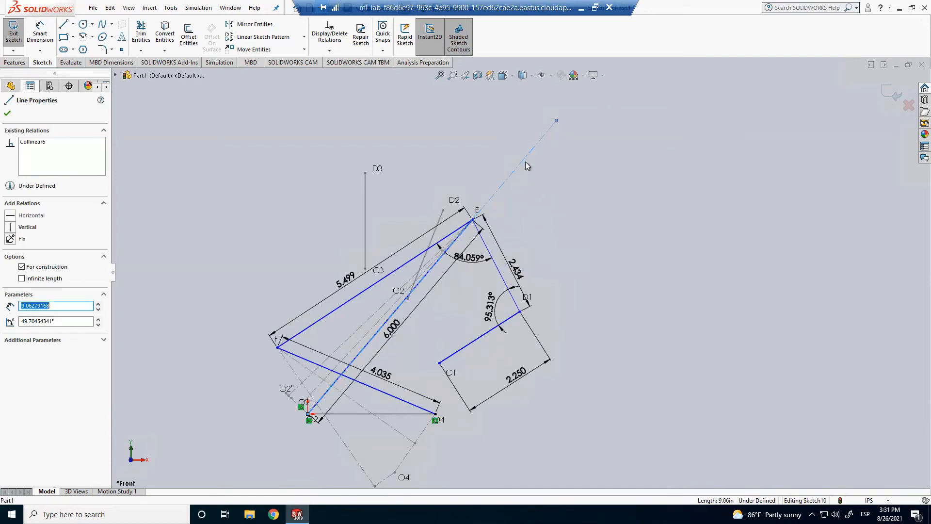
key(Escape)
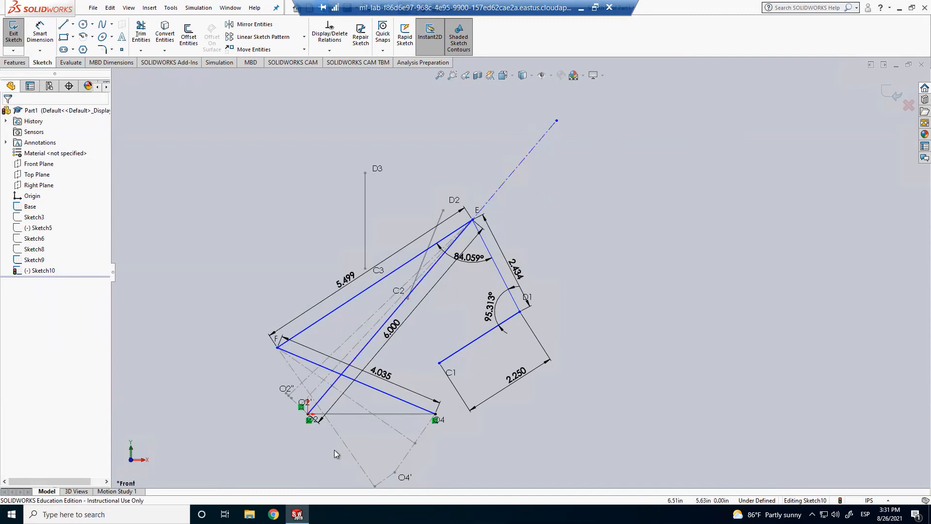
scroll(330, 431, up, 2)
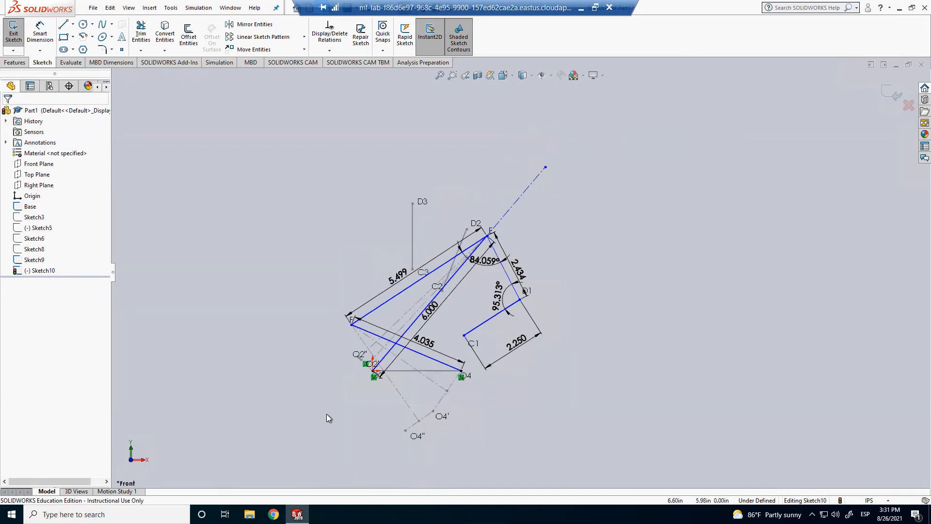
click(375, 377)
drag(375, 381, 373, 372)
click(539, 173)
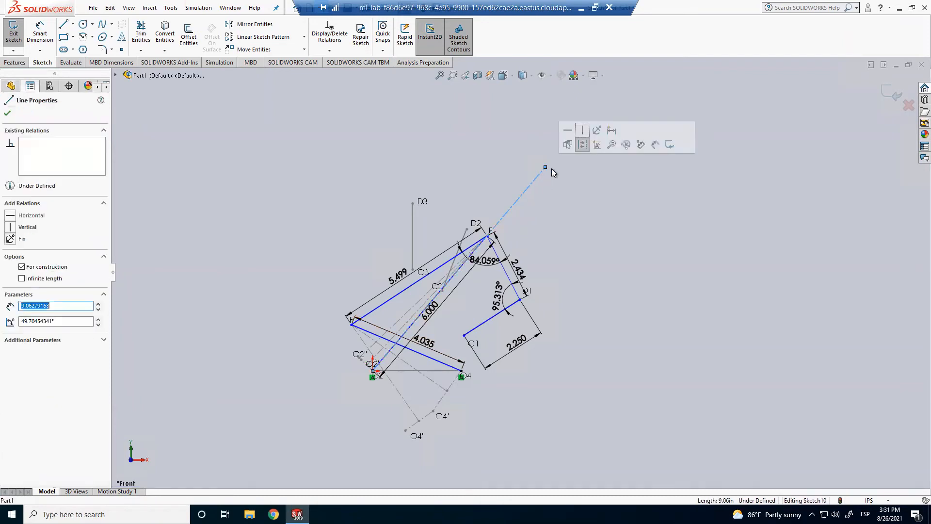
click(598, 131)
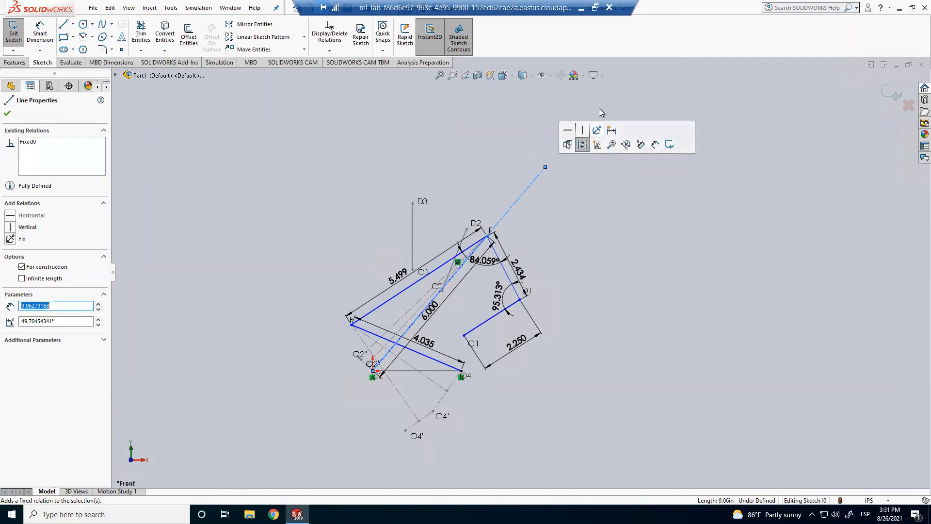
click(586, 231)
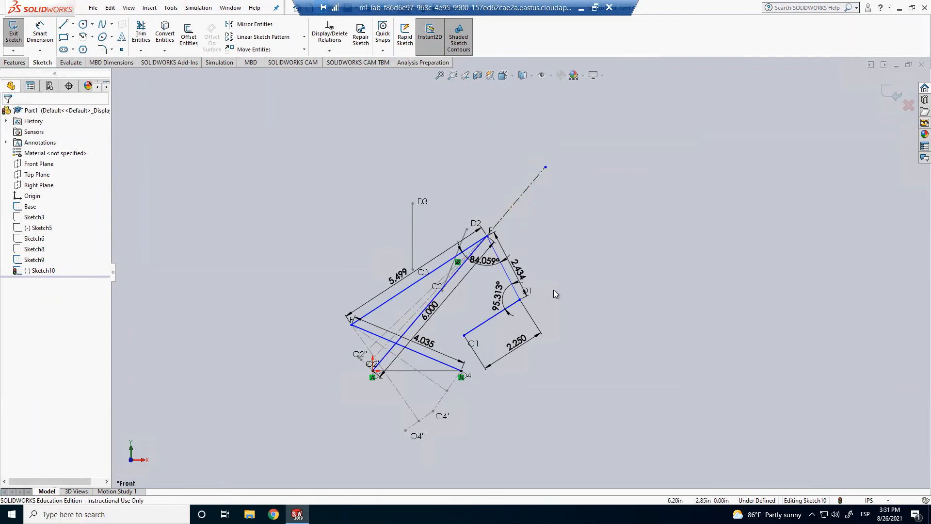
Step: Move the linkage until its coupler line lies on C3–D3, and draw a centerline about 8.6 in long from O2 along the 6.000 link
mouse_move(522, 305)
mouse_down()
mouse_move(470, 220)
mouse_move(410, 204)
mouse_up()
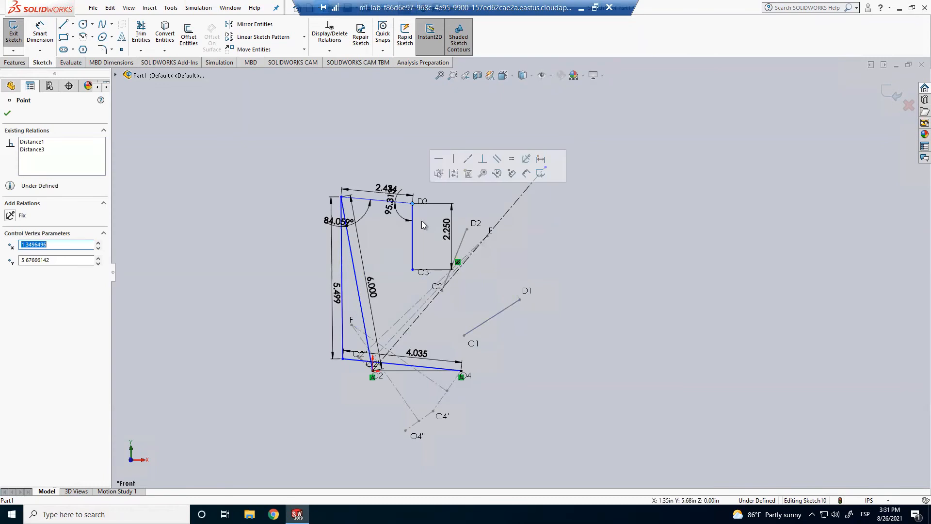
click(537, 257)
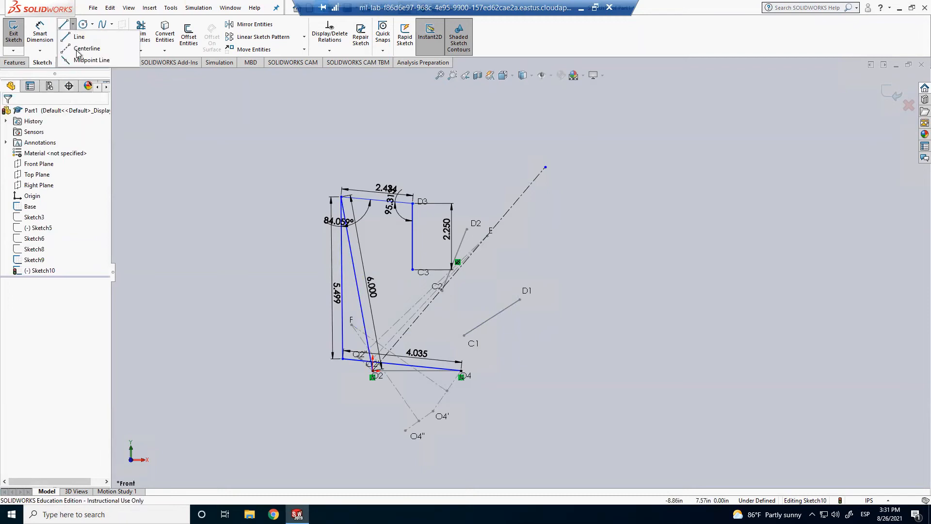
click(106, 53)
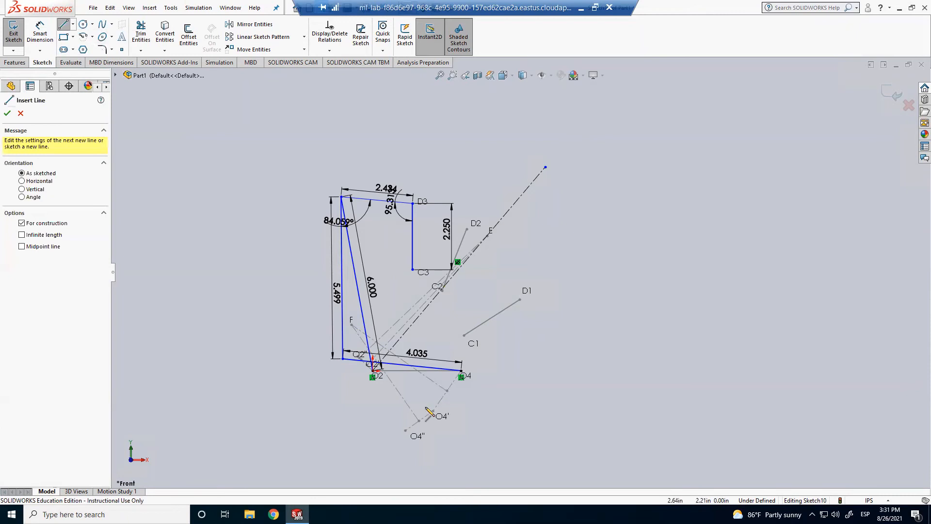
click(376, 375)
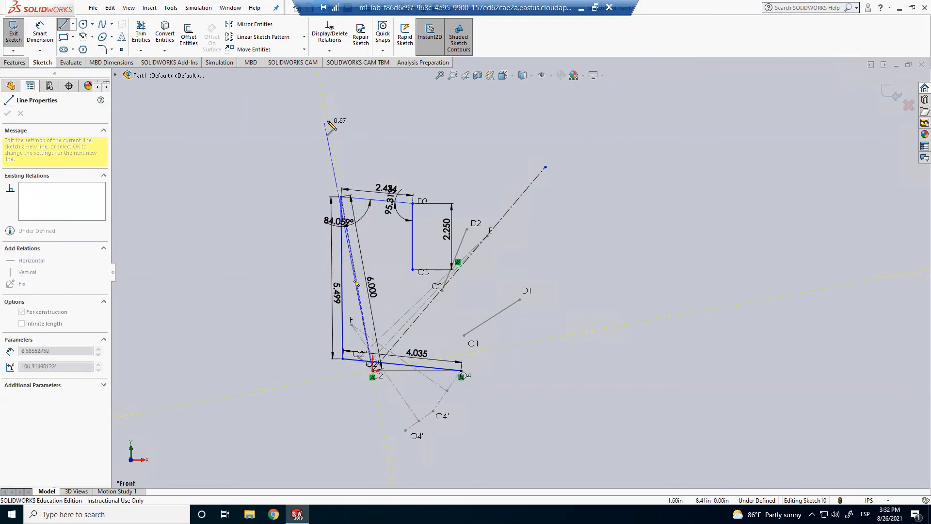
click(328, 122)
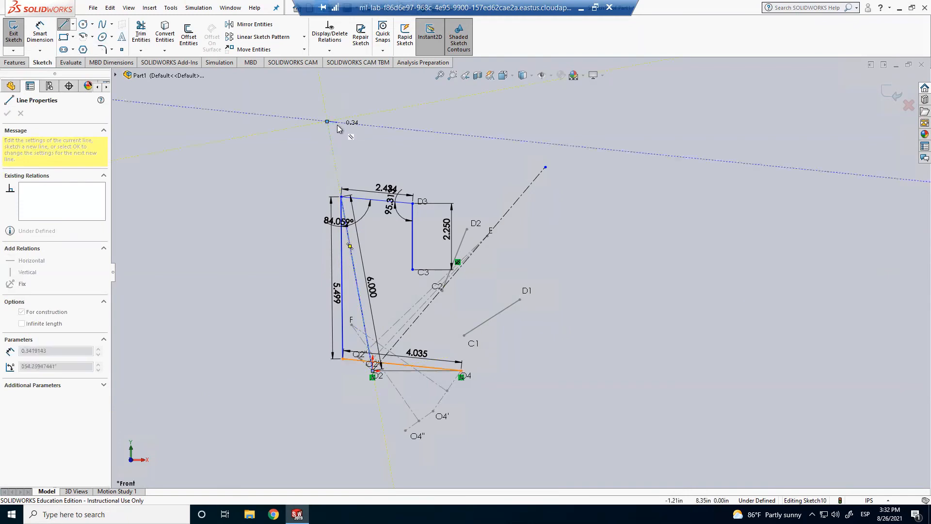
key(Escape)
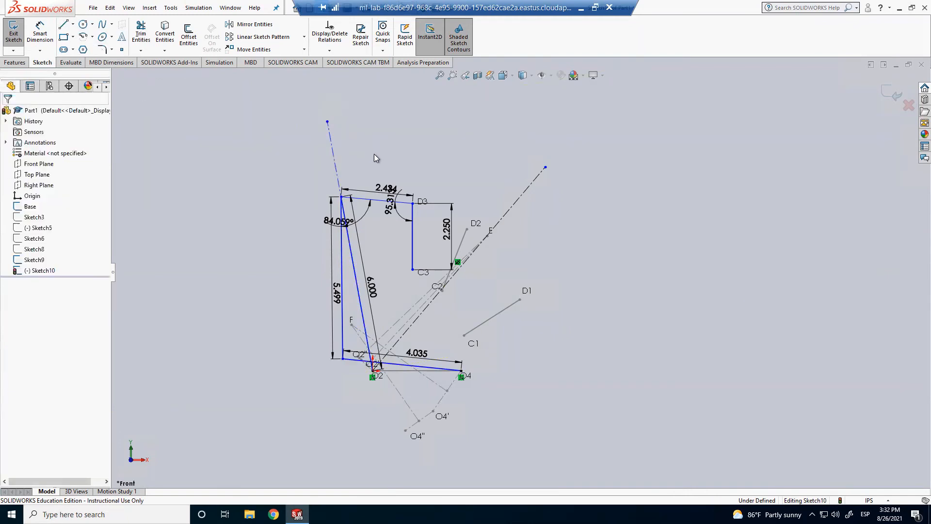
Step: Fix the centerline that marks the 6.000 link's direction in the C3–D3 position
click(332, 146)
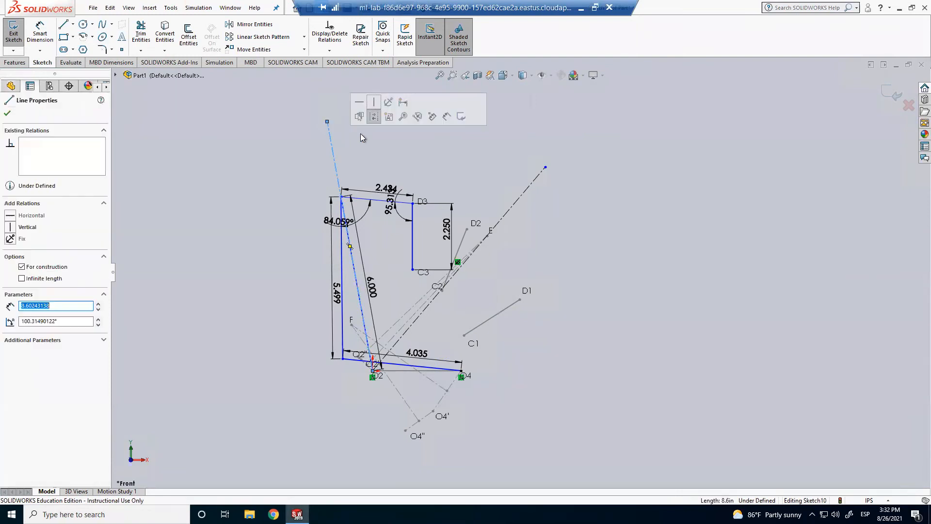
click(391, 104)
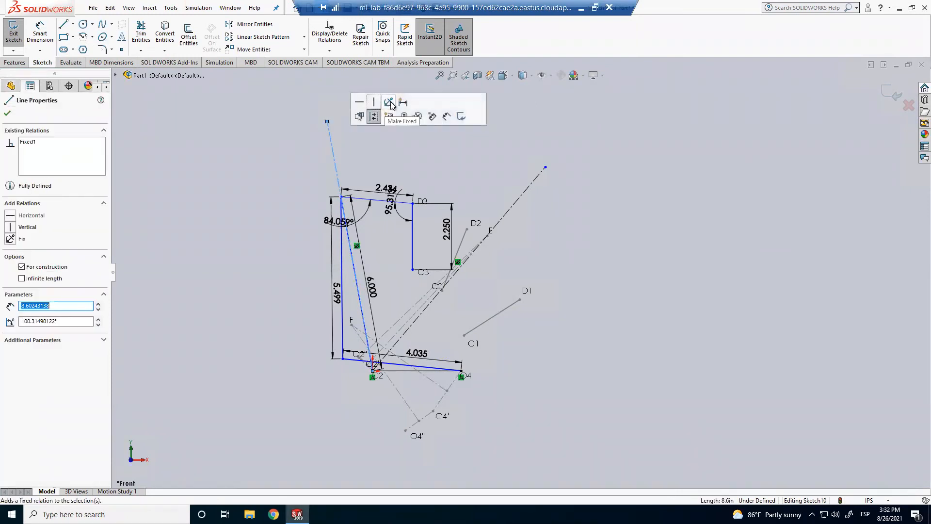
click(385, 156)
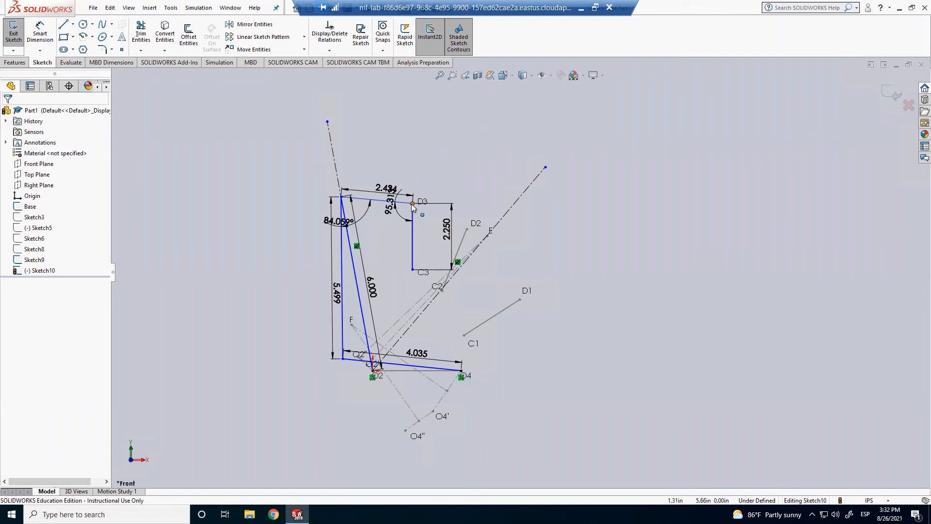
Step: Move the linkage back near C1–D1, and draw a construction circle centred on O2 with a radius of about 1.6 in
mouse_move(413, 204)
mouse_down()
mouse_move(500, 280)
mouse_move(522, 309)
mouse_move(531, 344)
mouse_move(528, 322)
mouse_up()
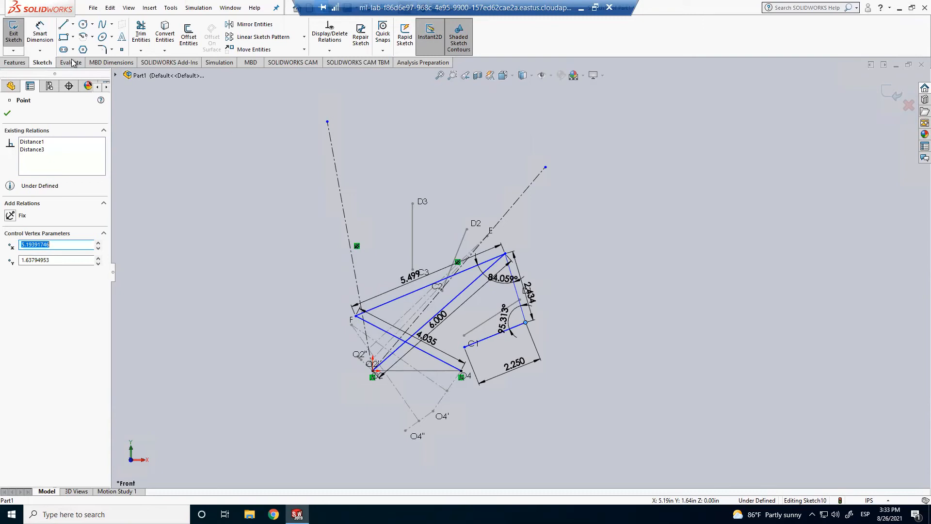
click(83, 25)
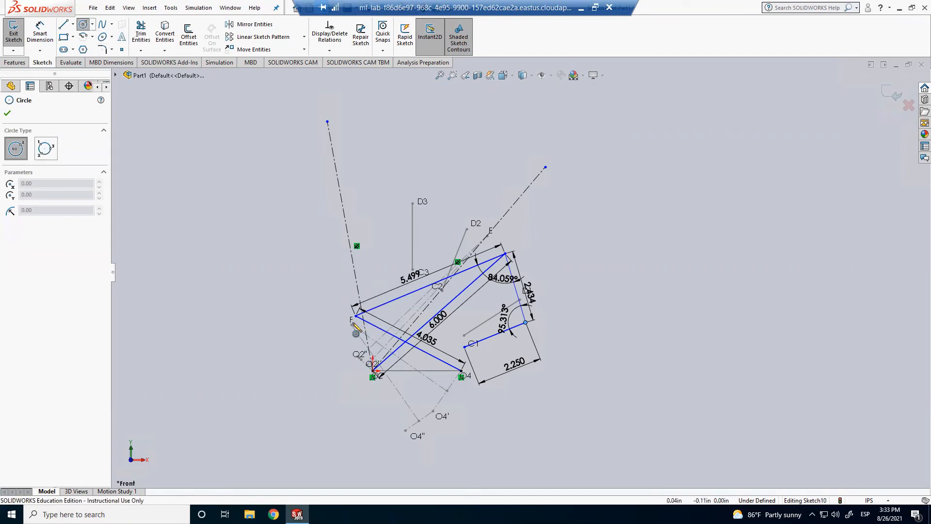
scroll(329, 332, down, 2)
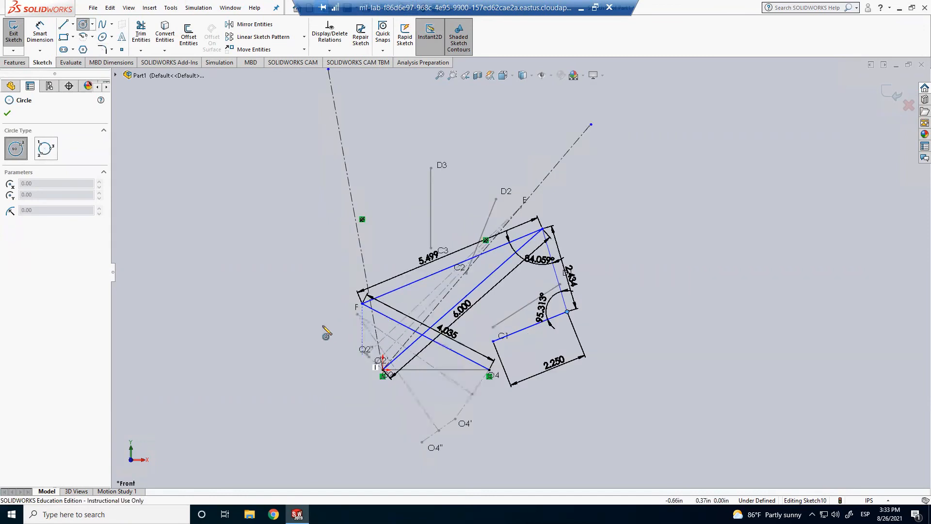
scroll(327, 335, down, 1)
scroll(369, 401, down, 2)
scroll(400, 403, down, 1)
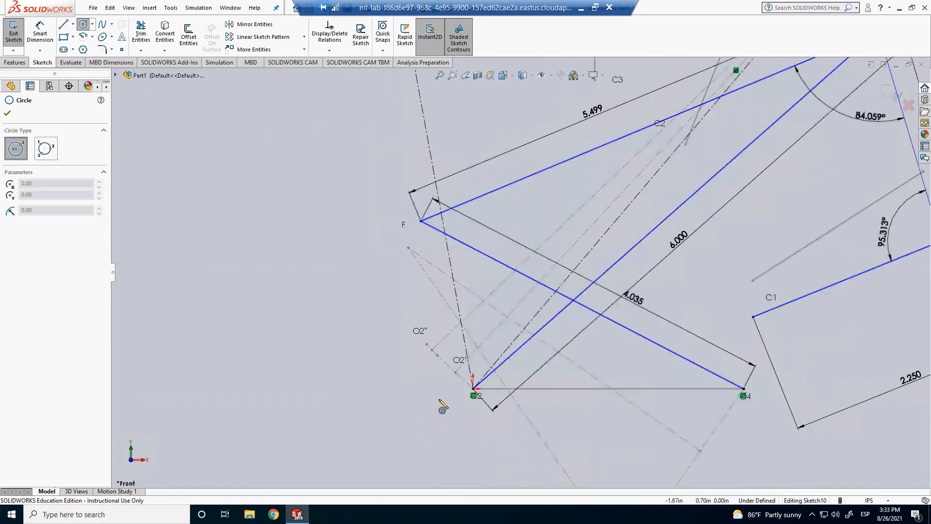
click(473, 390)
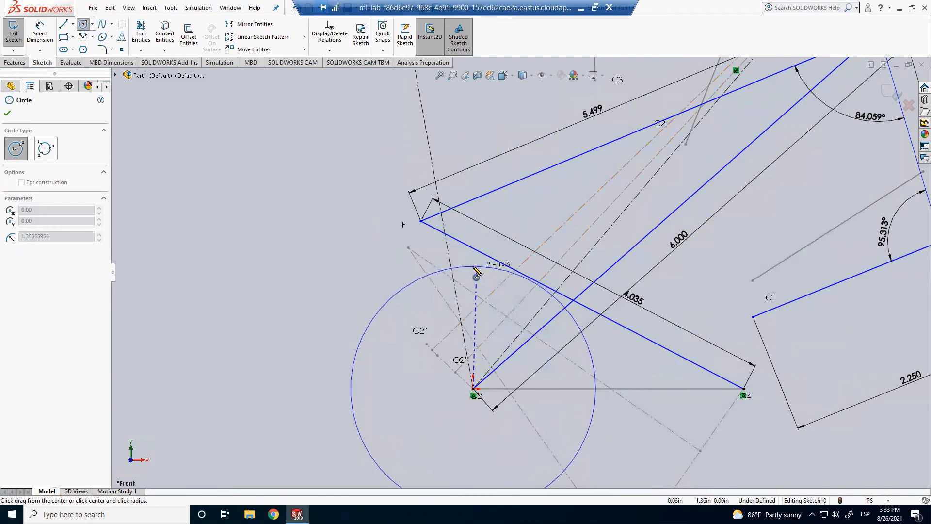
click(475, 268)
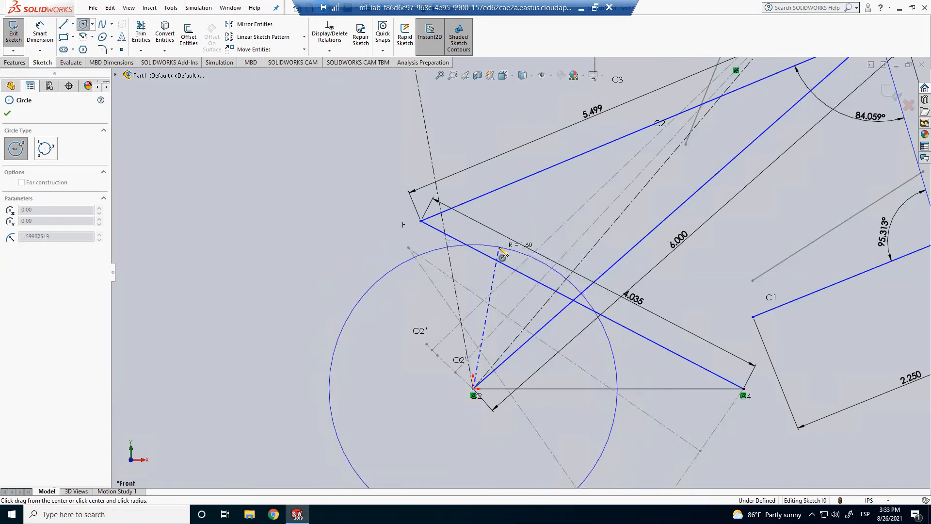
click(500, 249)
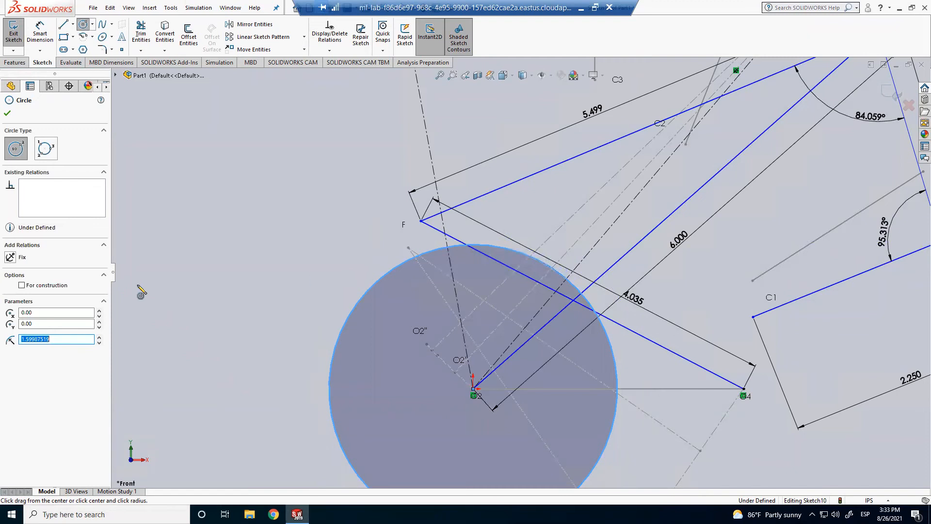
click(55, 289)
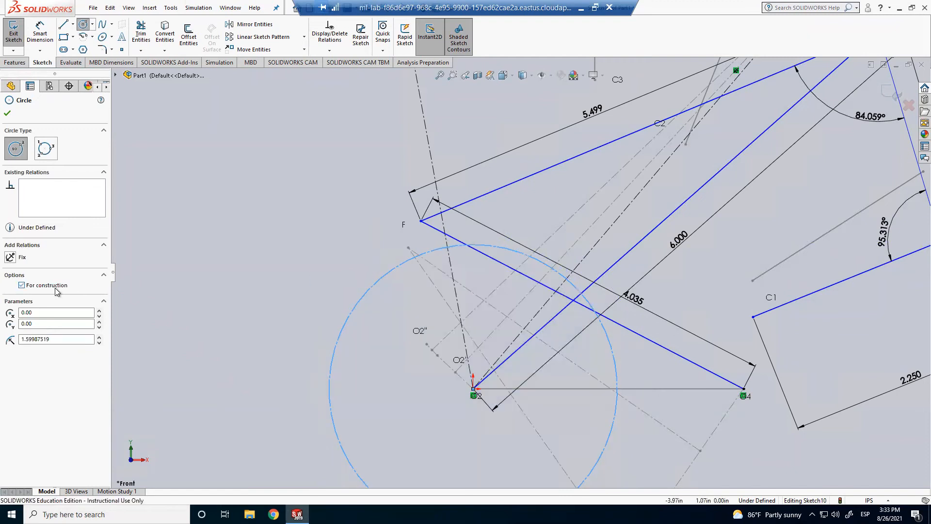
click(156, 279)
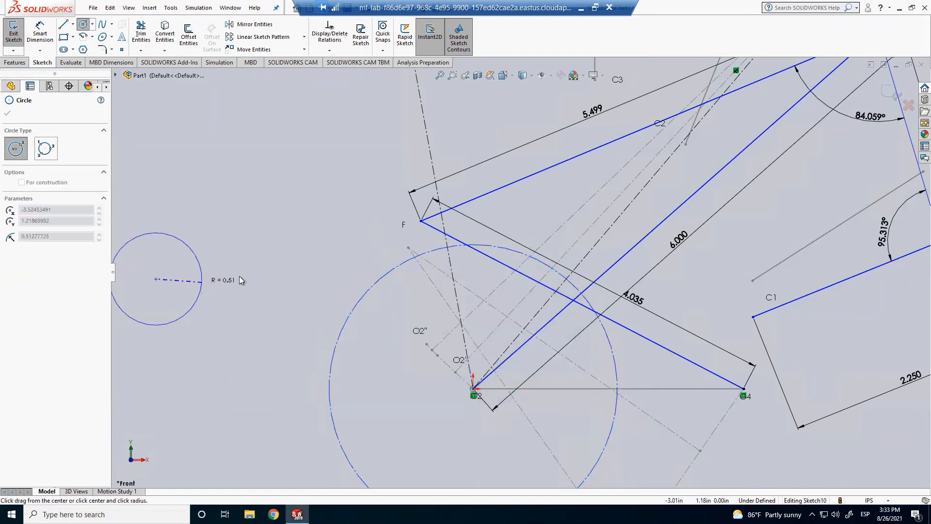
key(Escape)
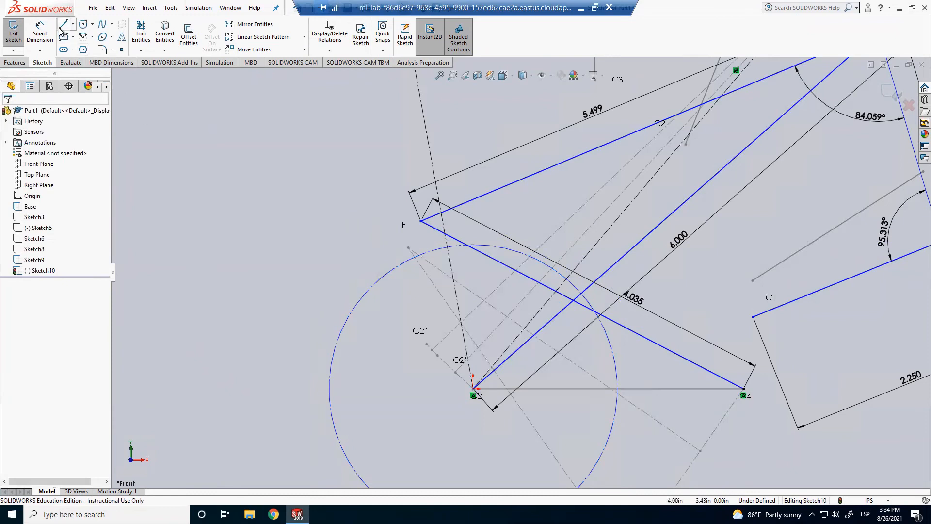
Step: Draw a centerline about 1.37 in long between the points where the O2 circle crosses the two fixed centerlines
click(73, 25)
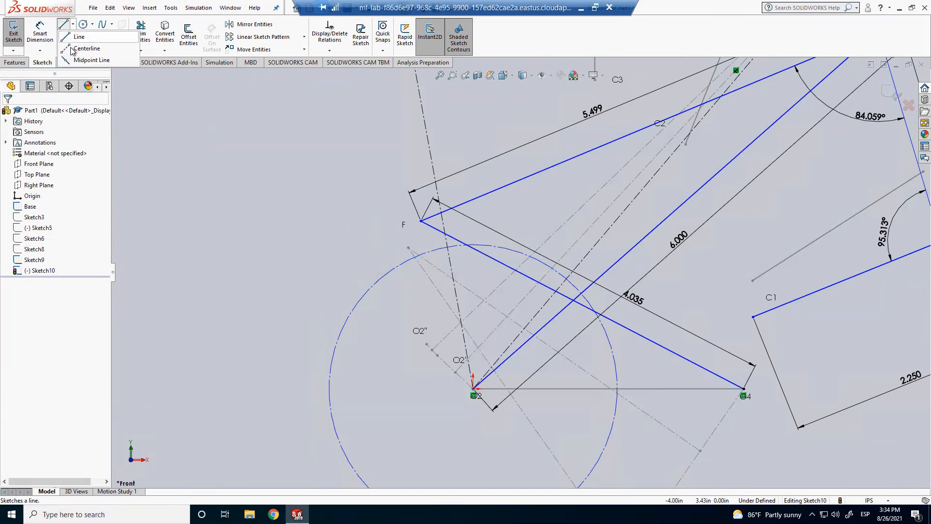
click(82, 48)
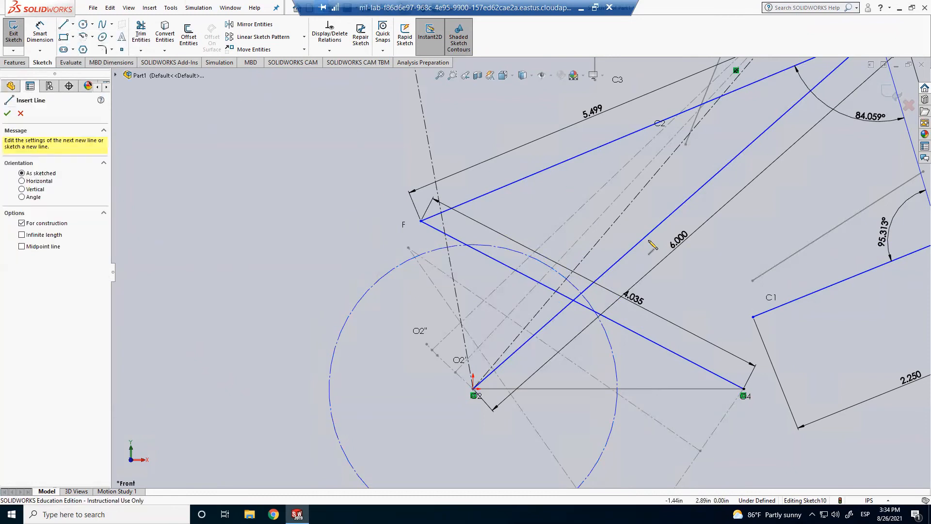
click(580, 291)
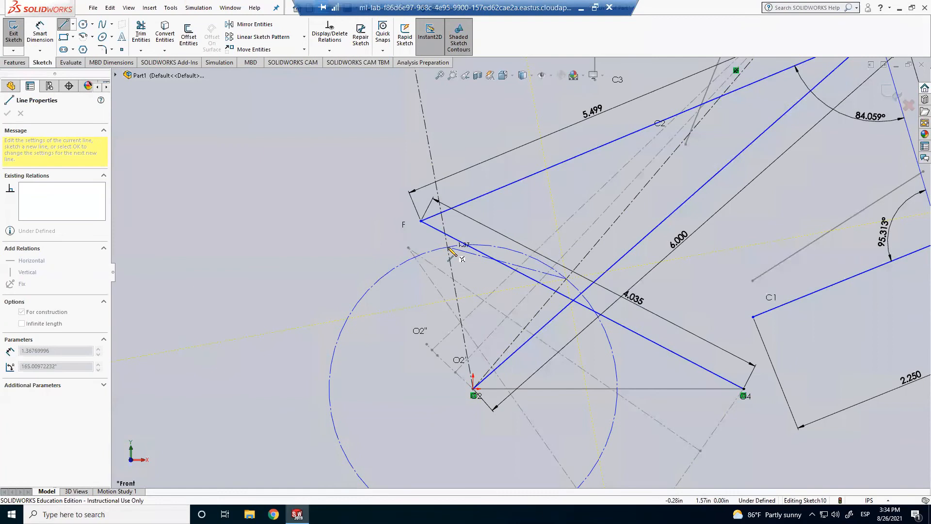
double_click(447, 247)
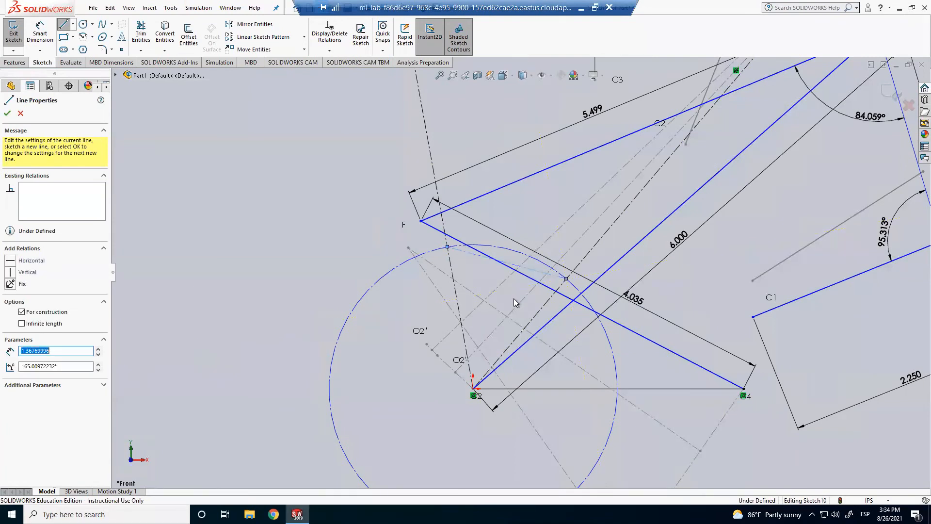
key(Escape)
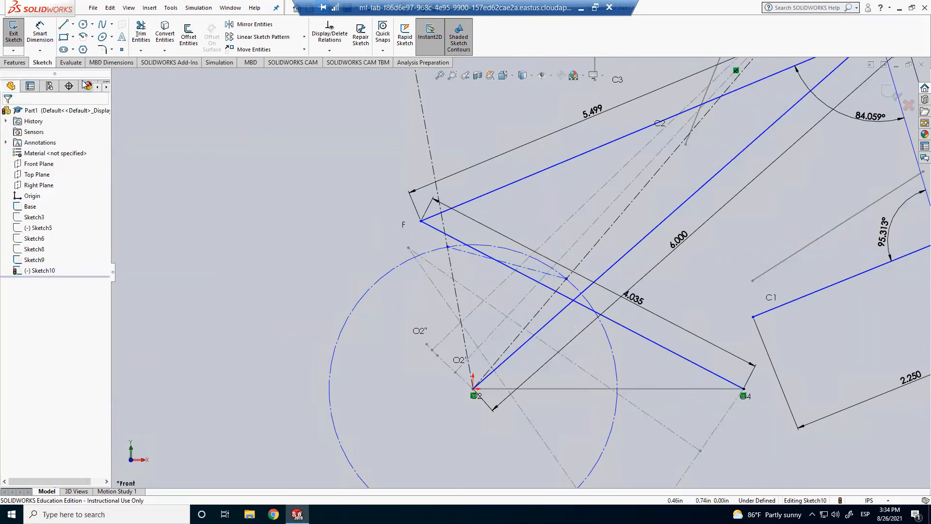
Step: Dimension the diameter of the construction circle around O2 as 3.200 in
click(40, 34)
click(353, 307)
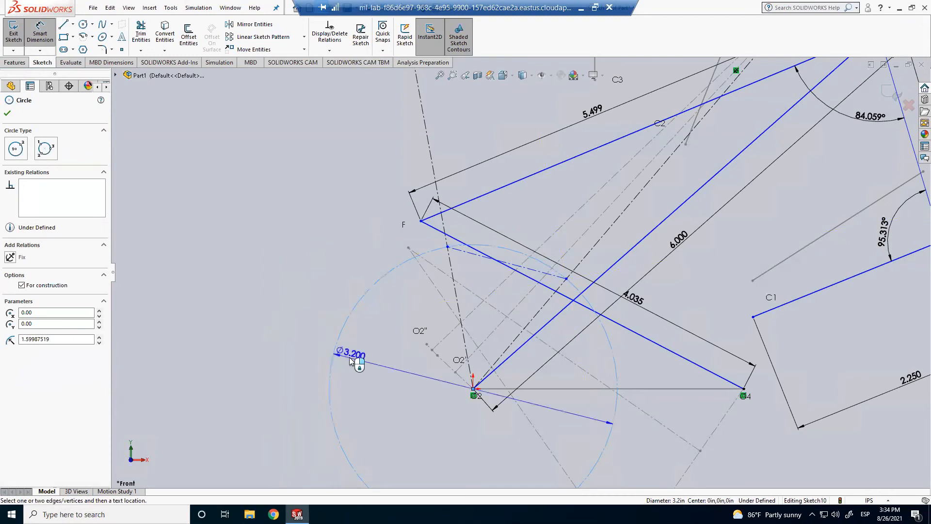
click(349, 358)
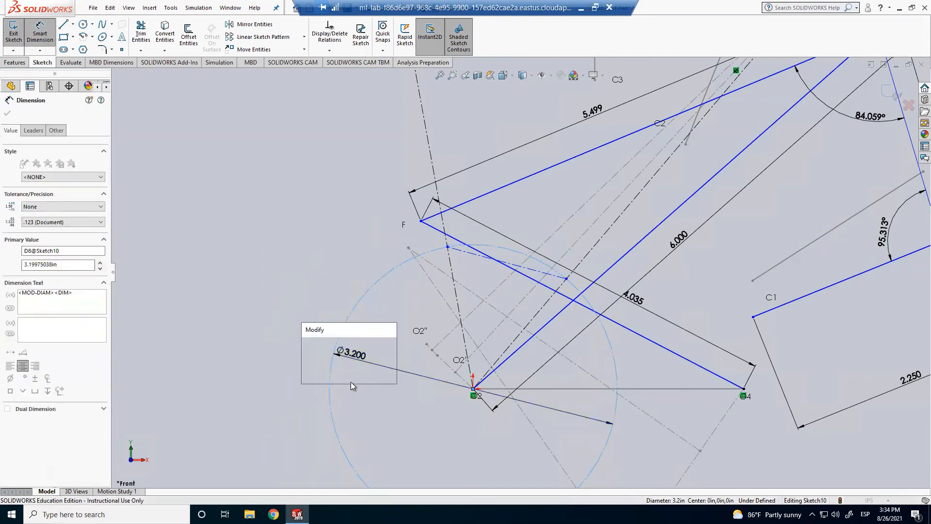
key(Return)
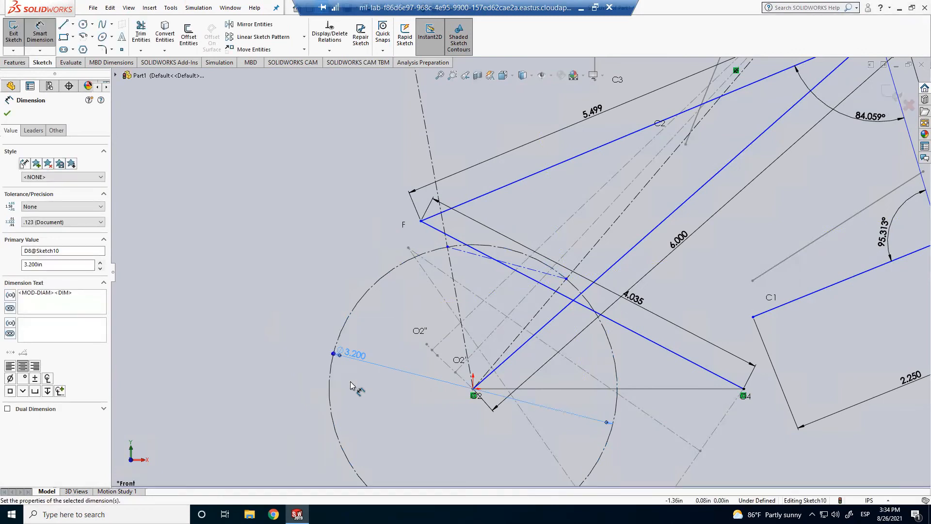
click(356, 394)
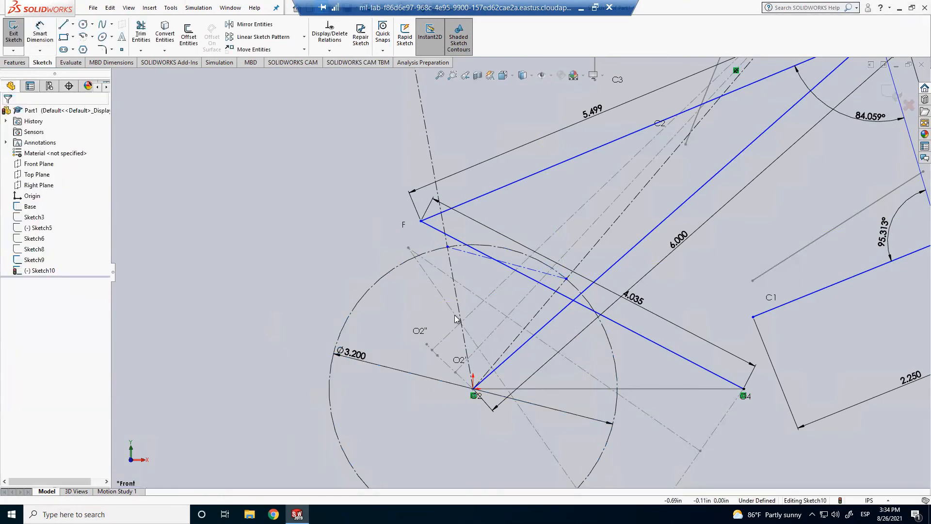
Step: Test whether the chord's endpoints move off the circle and fixed centerlines, and delete the chord
click(447, 247)
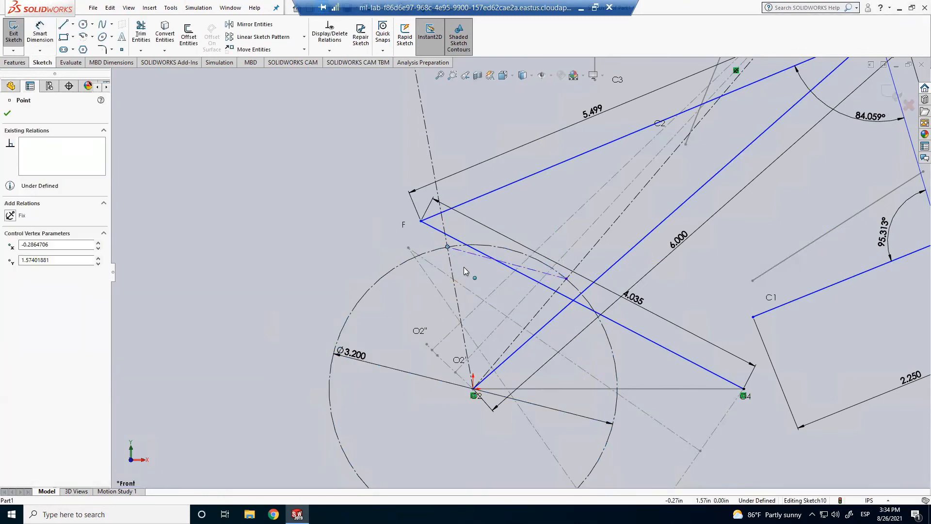
drag(460, 261, 447, 248)
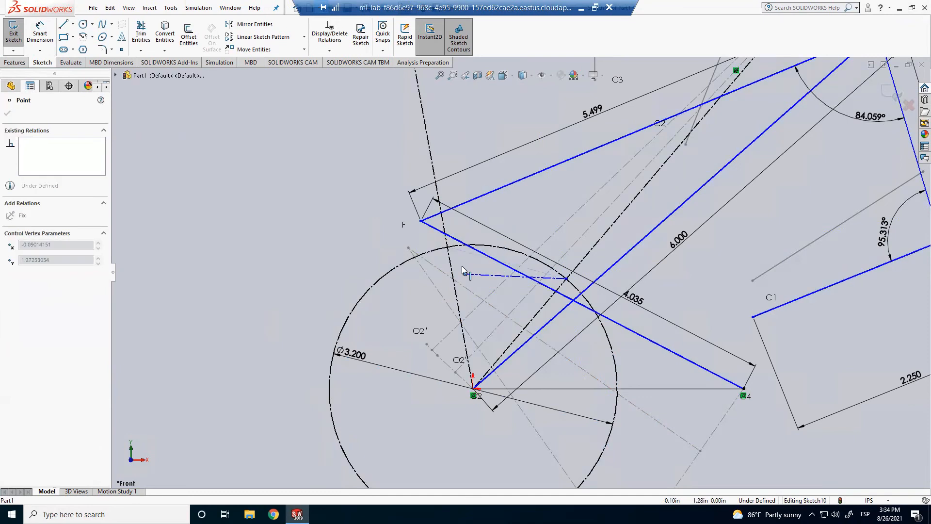
mouse_move(567, 278)
mouse_down()
mouse_move(499, 281)
mouse_move(564, 284)
mouse_move(556, 280)
mouse_up()
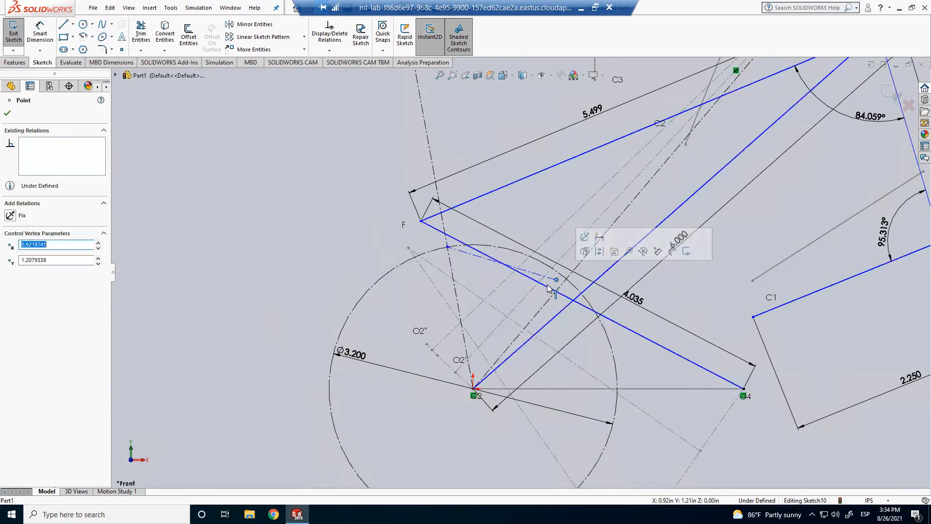
key(Delete)
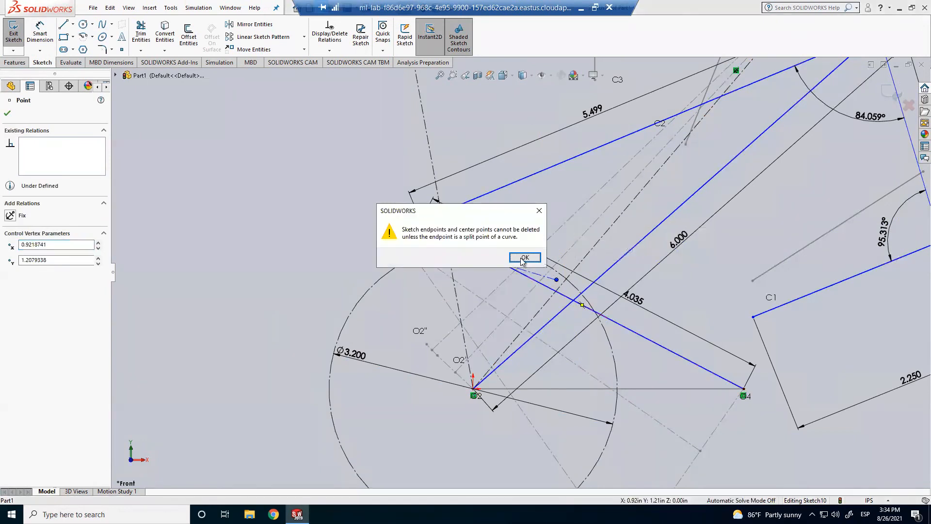
key(Return)
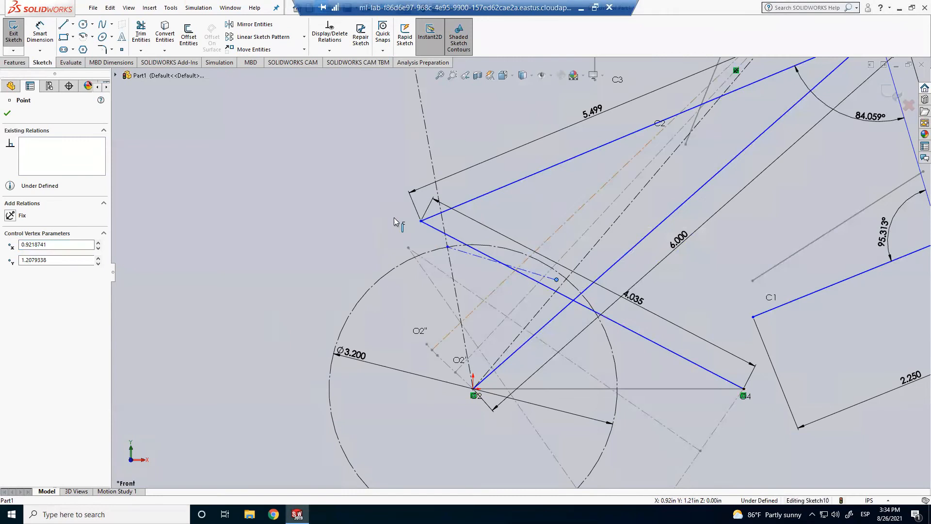
click(458, 251)
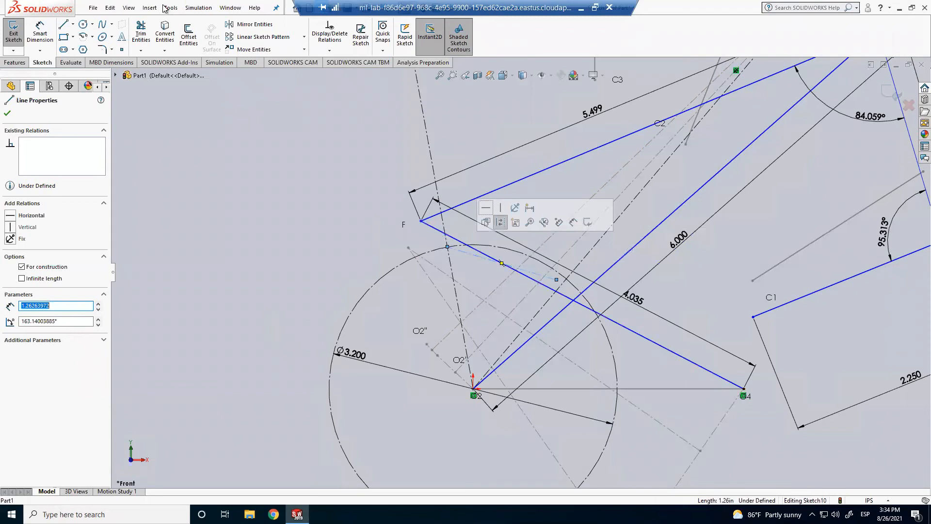
click(232, 219)
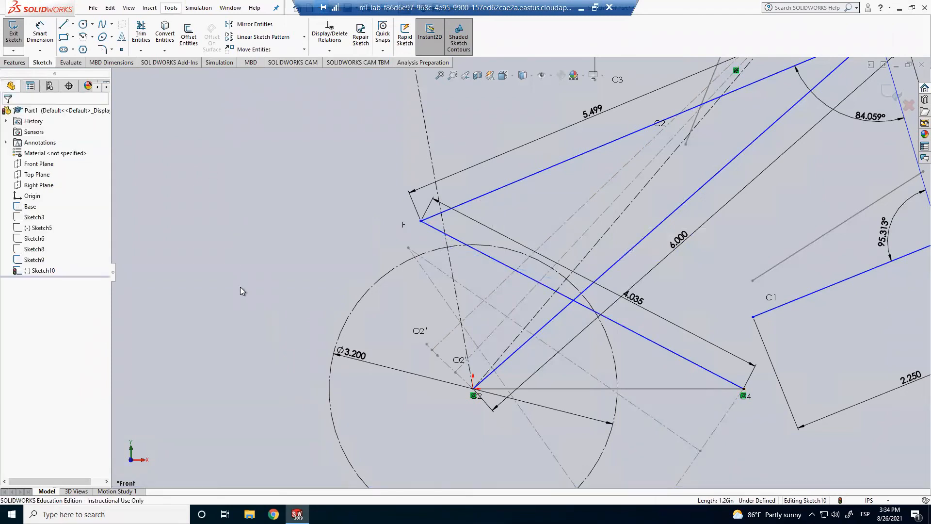
key(alt+t)
key(Escape)
Step: Draw a new centerline chord about 1.37 in long across the O2 circle, with its ends attached to the two fixed centerlines
click(72, 25)
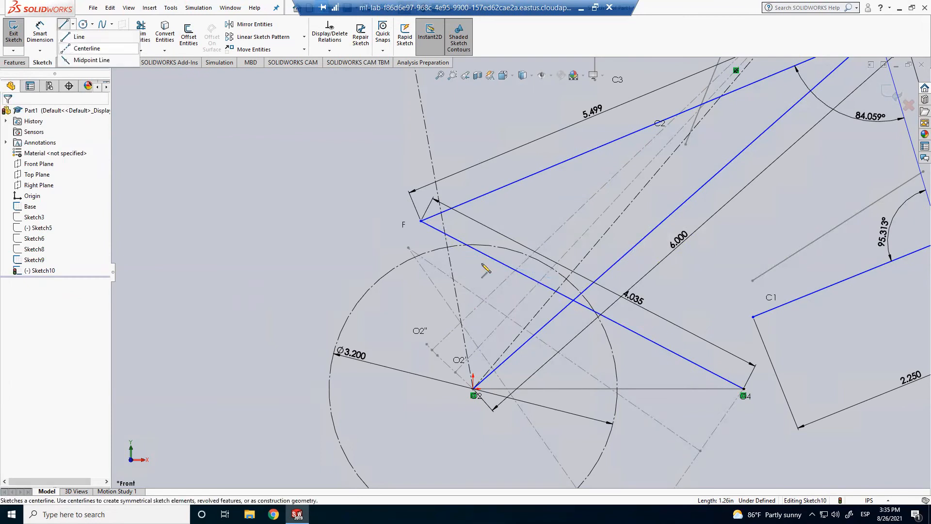
click(86, 48)
click(448, 248)
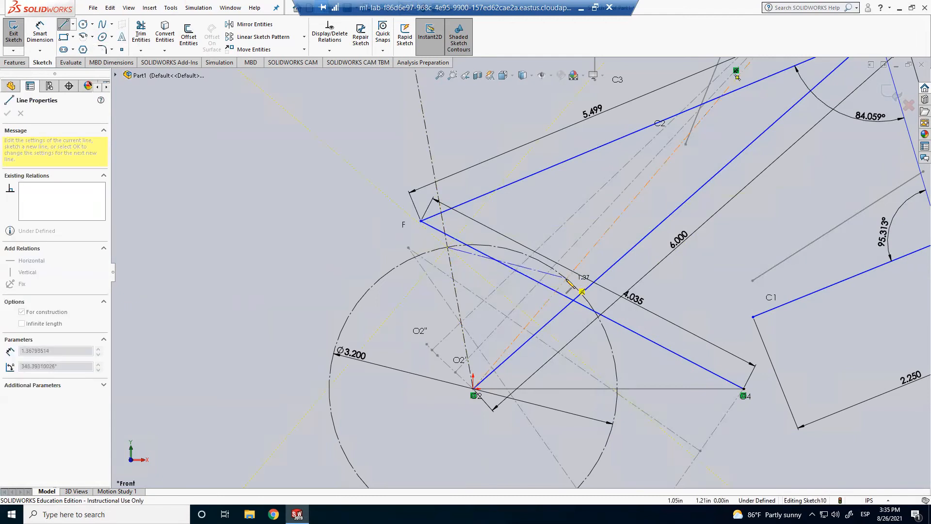
click(566, 280)
key(Escape)
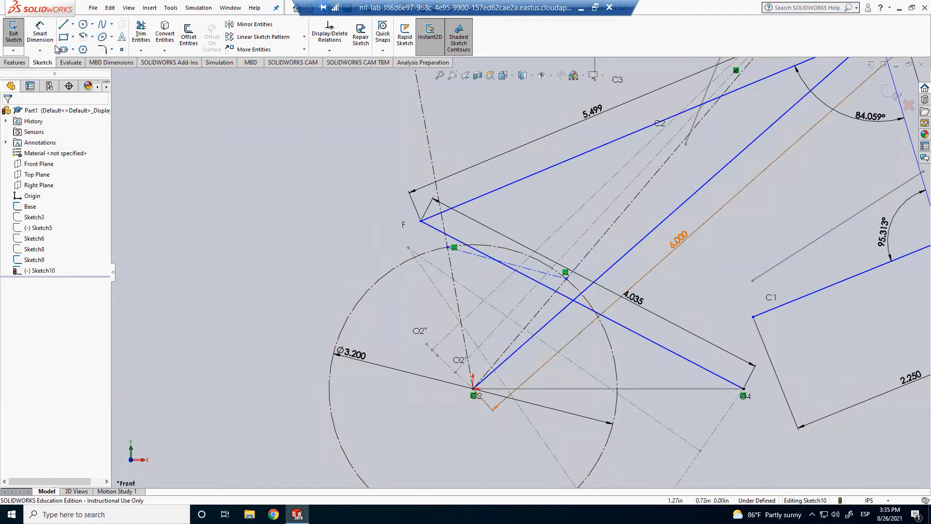
Step: Test how the chord moves, and make its end on the C3–D3 direction centerline coincident with the 3.200 circle
click(467, 267)
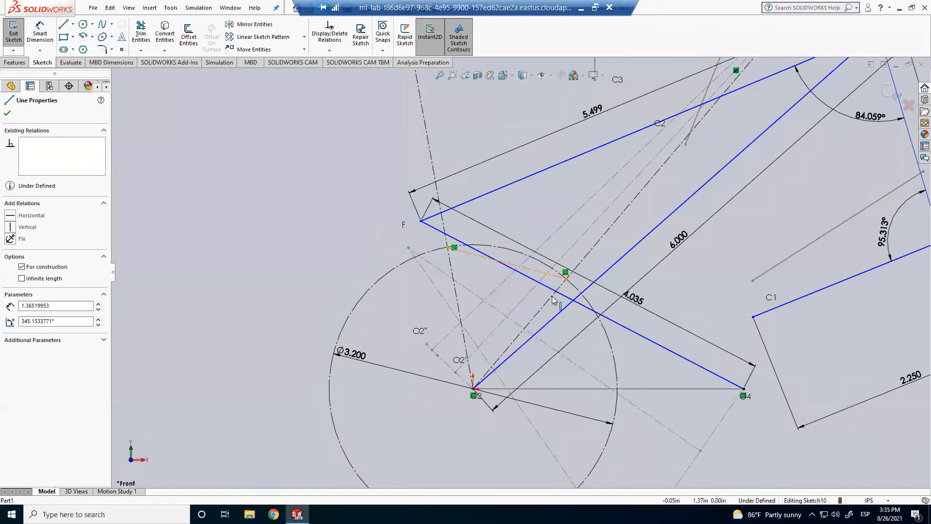
mouse_move(552, 296)
mouse_down()
mouse_move(451, 241)
mouse_move(556, 293)
mouse_up()
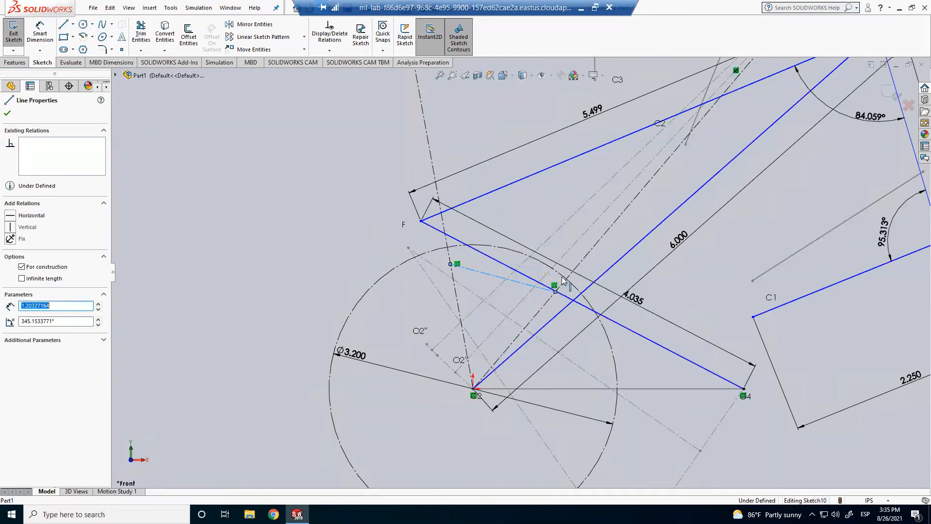
key(Escape)
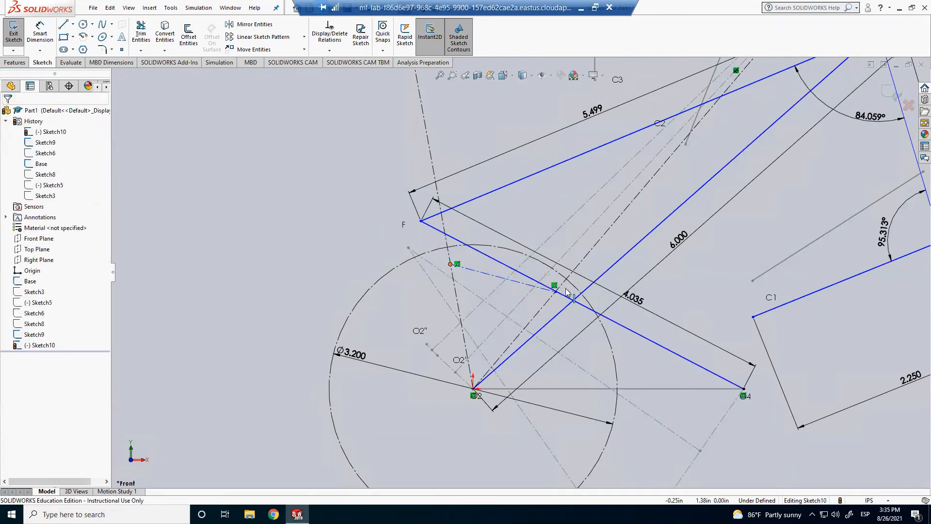
drag(566, 288, 514, 284)
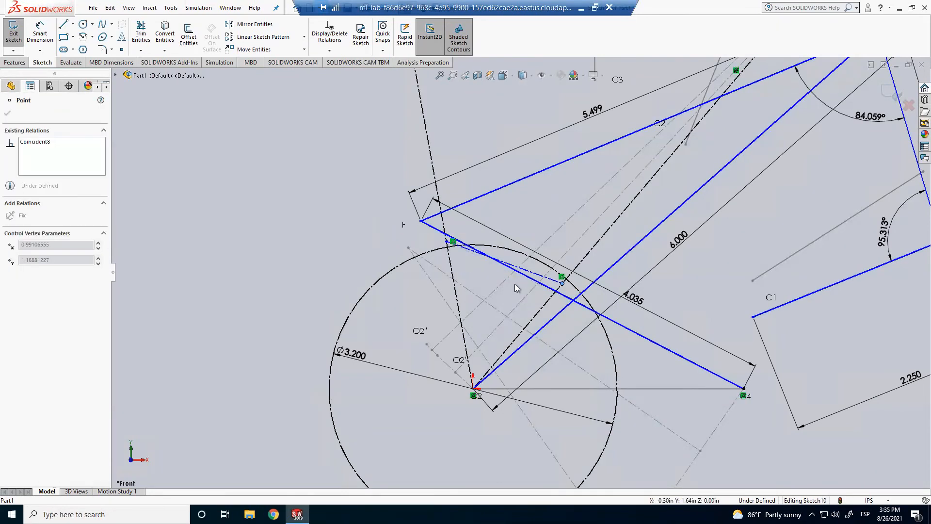
click(350, 205)
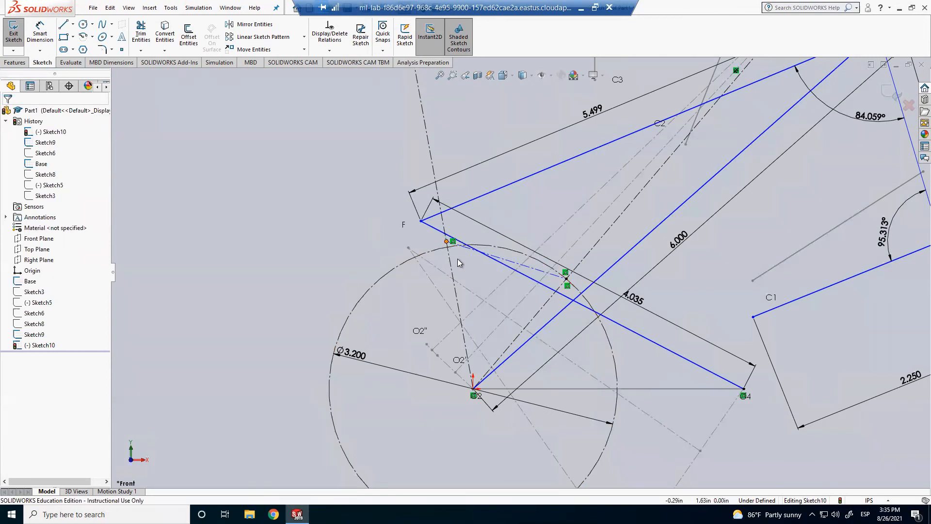
Step: Make the chord's other endpoint, on the steep centerline near F, coincident with the 3.200 circle
drag(458, 258, 455, 257)
key(Escape)
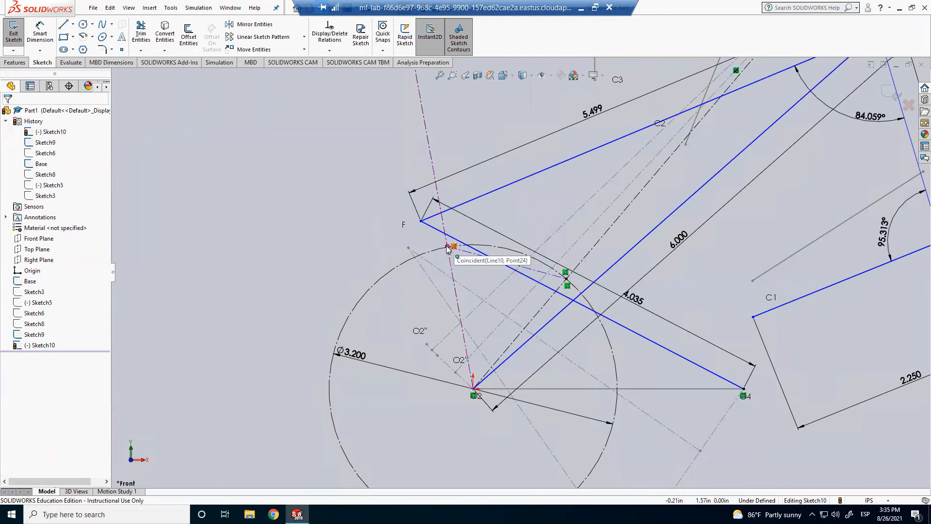
click(447, 247)
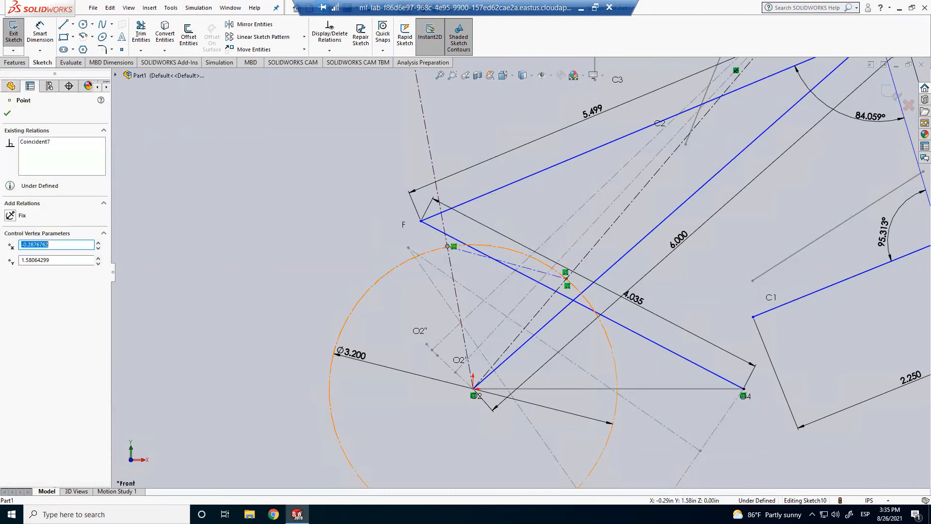
ctrl+click(441, 248)
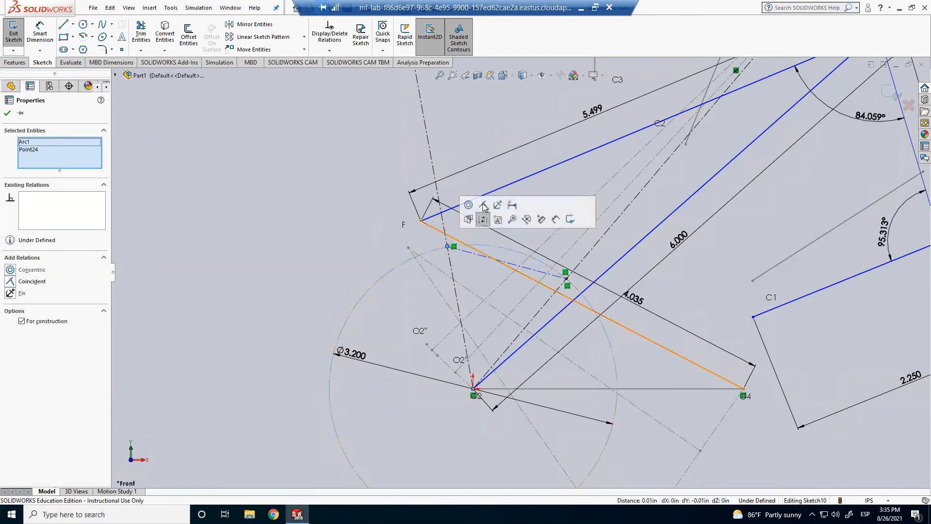
click(483, 206)
key(Escape)
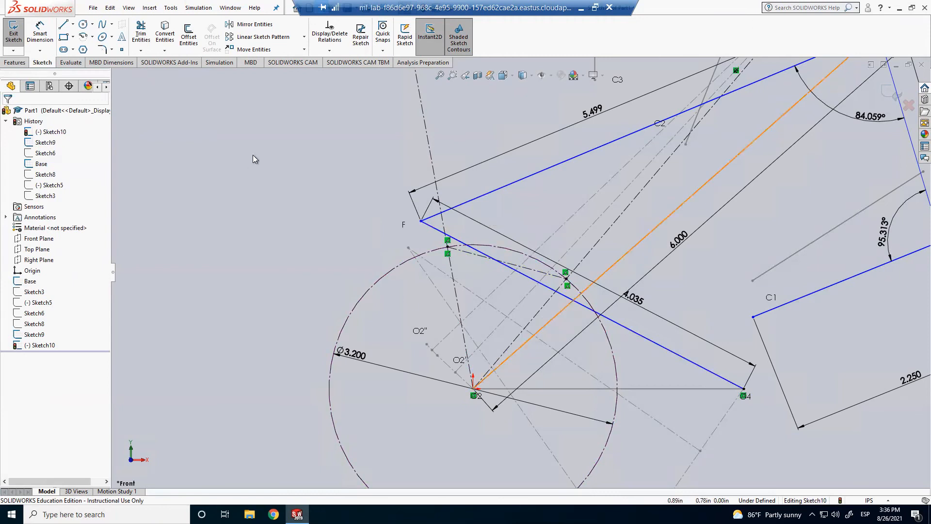
Step: Dimension the chord's length as a driven dimension, placed above the chord
click(39, 33)
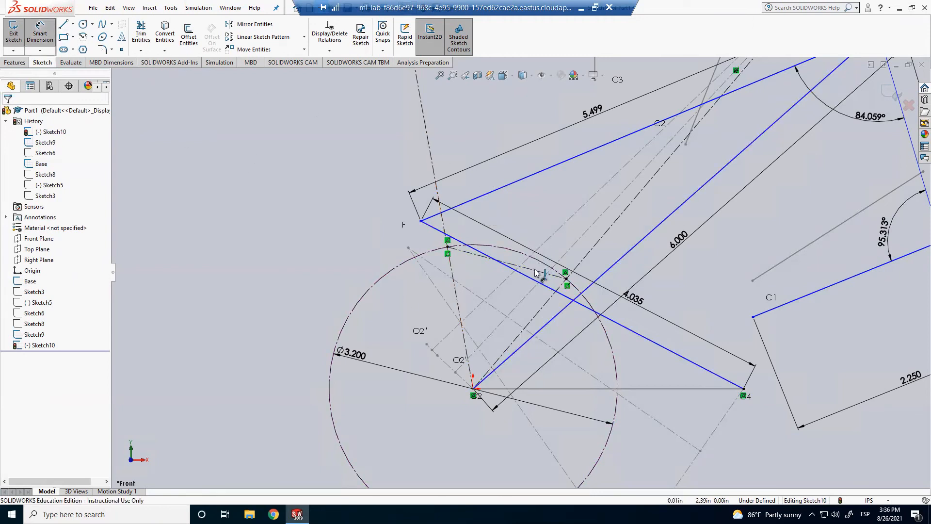
click(537, 223)
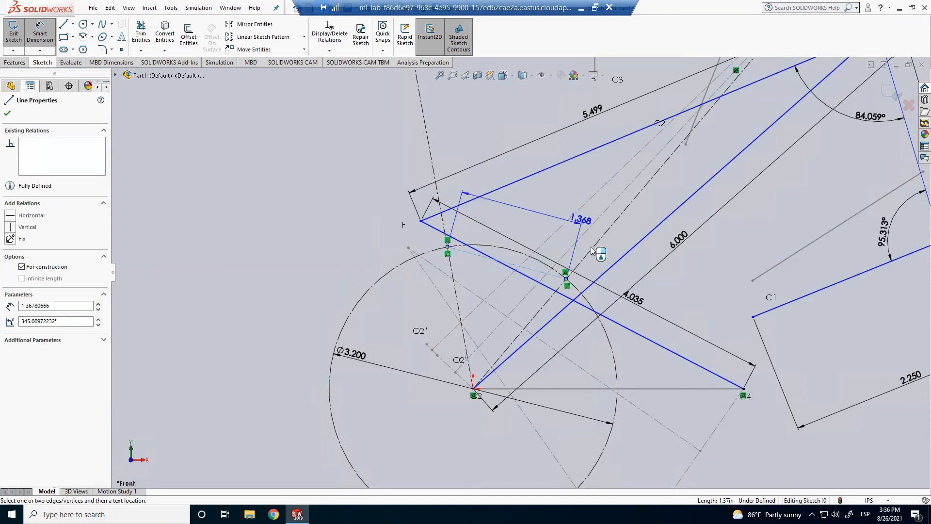
click(594, 222)
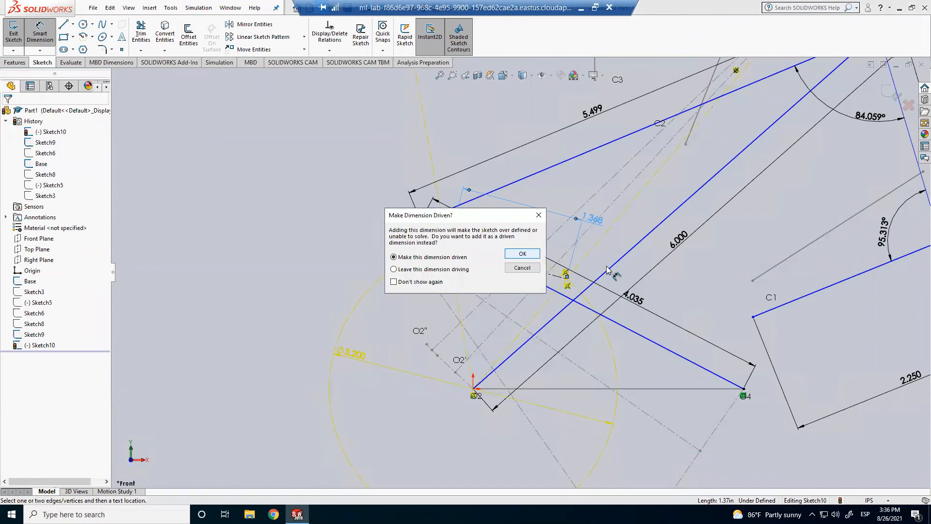
key(Return)
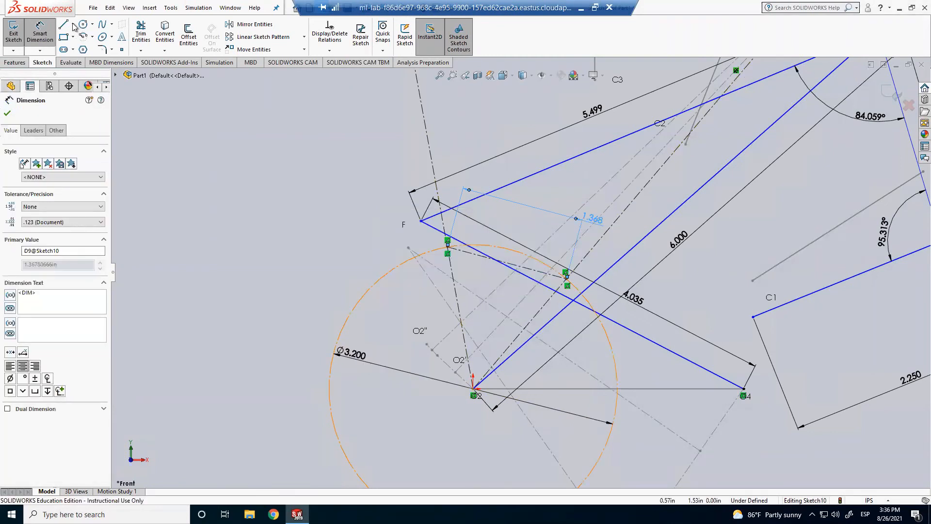
key(Escape)
Step: Draw a centerline about 3.32 in long from the chord's end near F, extending outward roughly in line with the chord
click(73, 24)
click(73, 49)
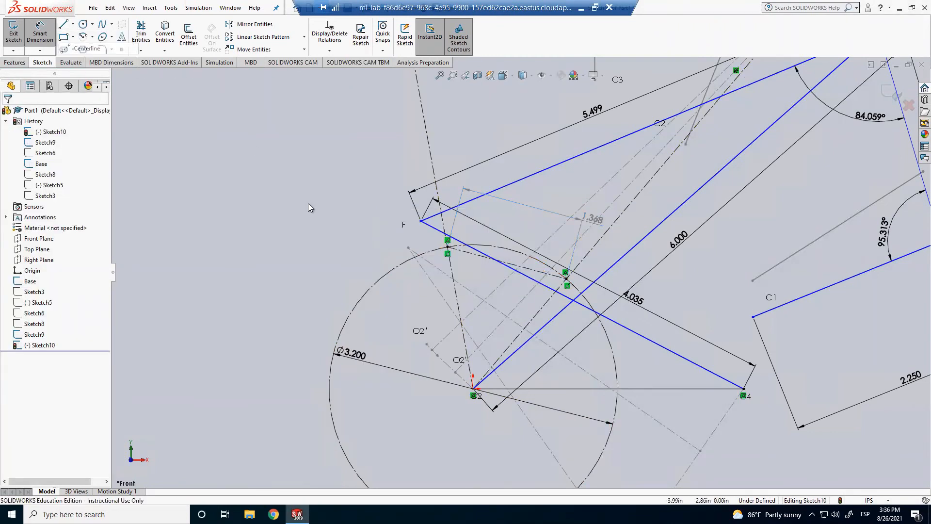
drag(447, 248, 307, 213)
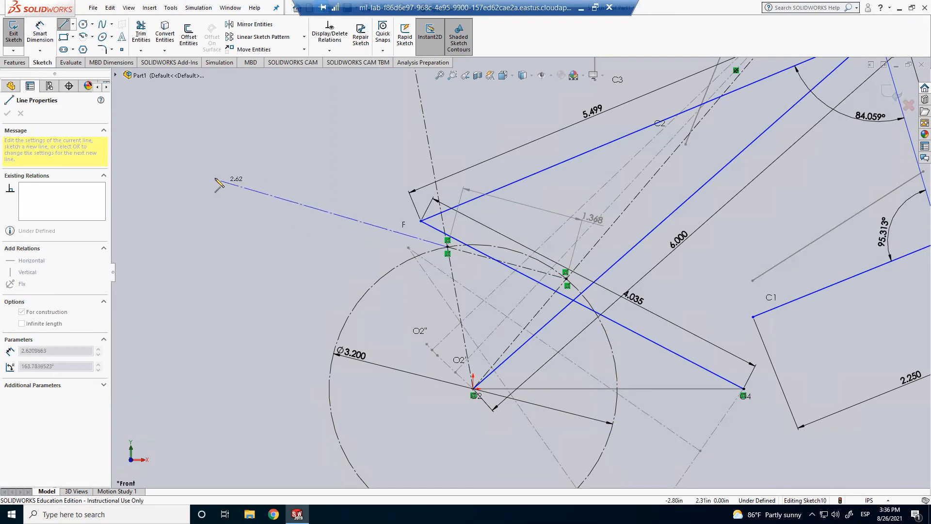
click(161, 162)
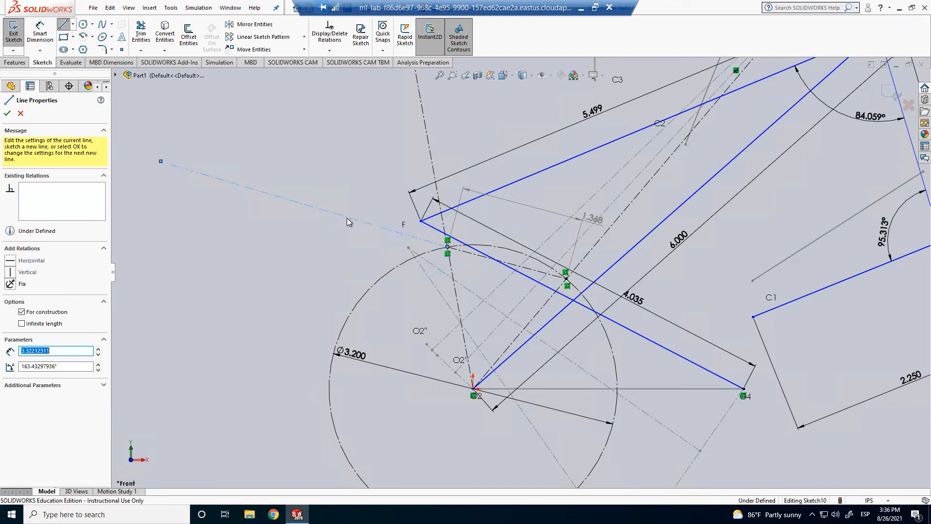
Step: Make the new outward centerline collinear with the chord
key(Escape)
ctrl+click(467, 254)
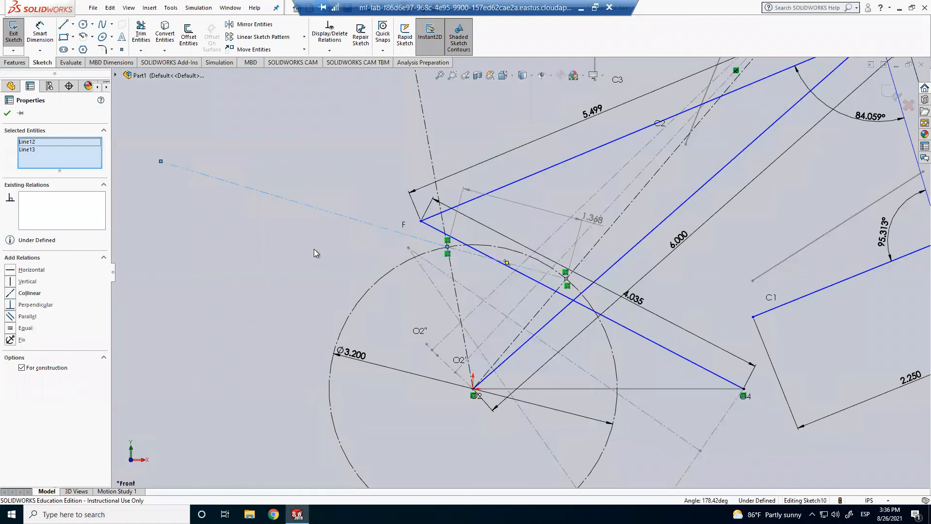
mouse_move(587, 237)
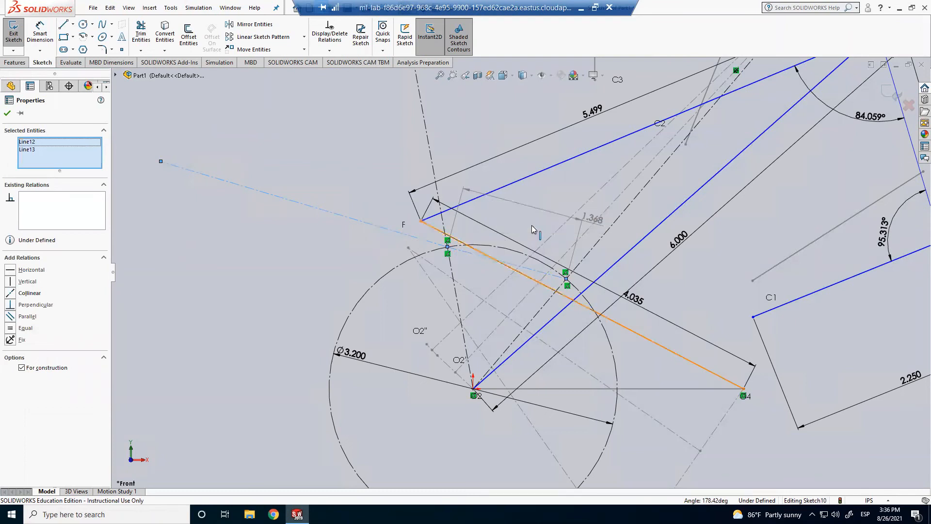
click(277, 158)
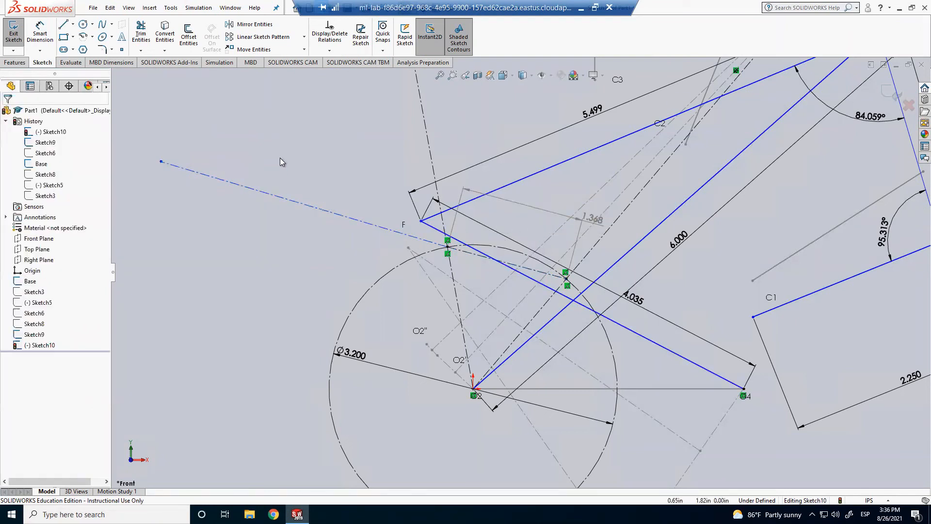
click(272, 194)
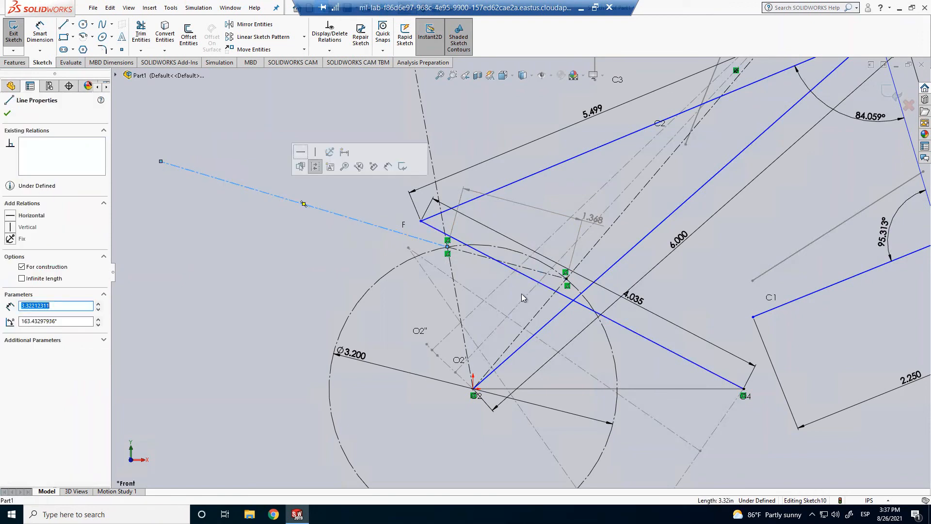
ctrl+click(476, 258)
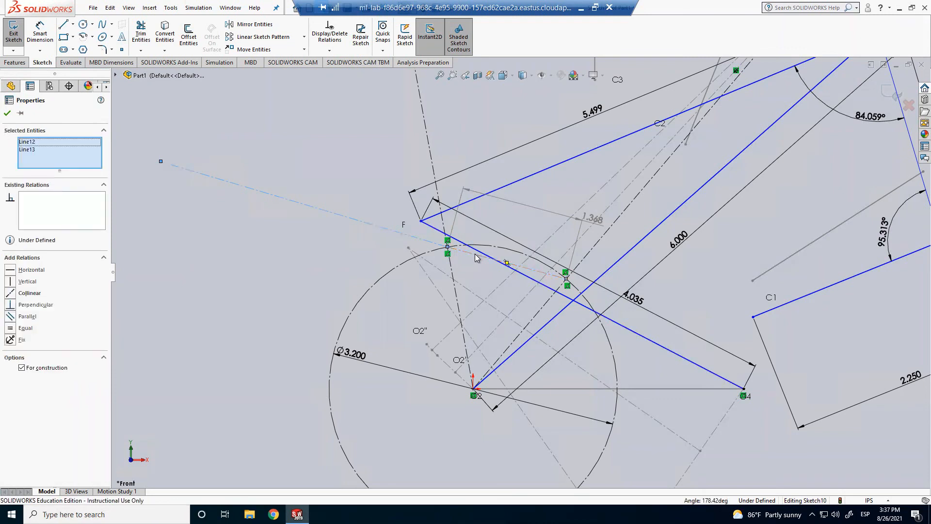
click(533, 212)
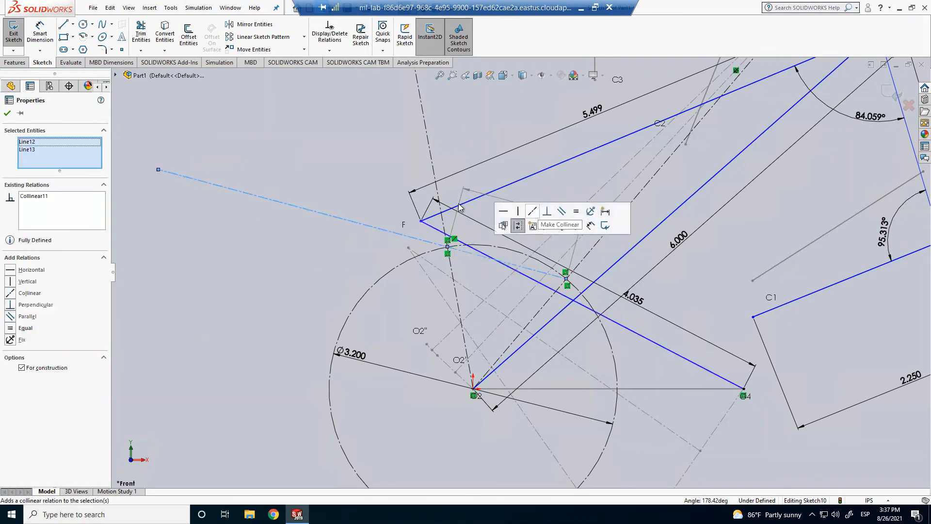
Step: Dimension the outward centerline and set its length to 3.5 in
click(40, 34)
click(259, 196)
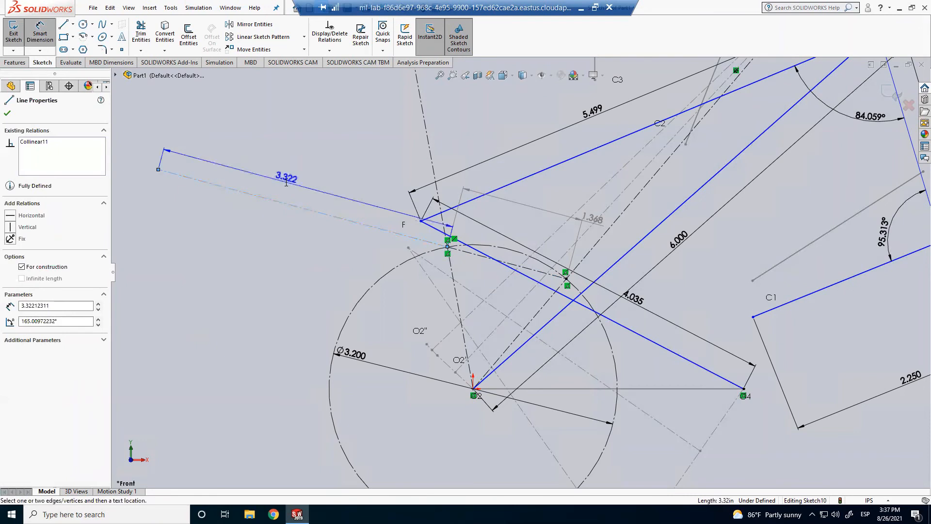
click(287, 186)
text(3.5)
key(Return)
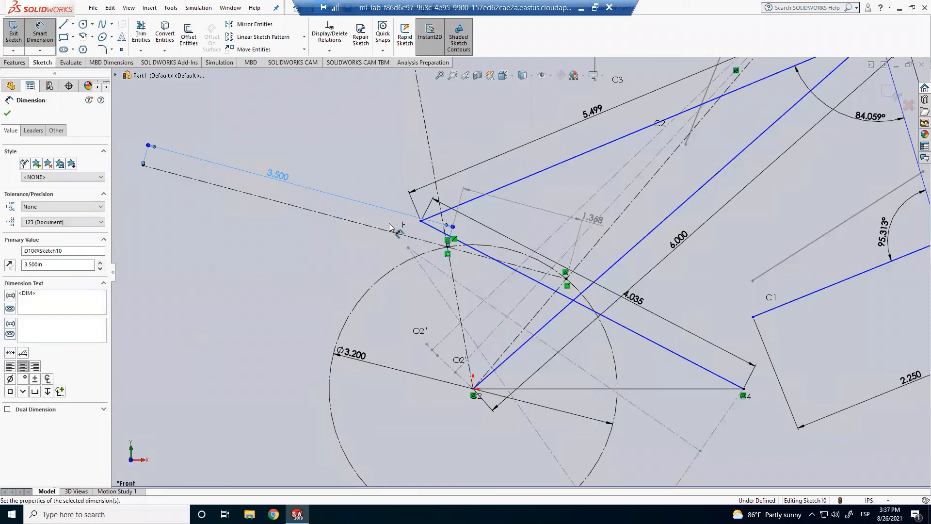
key(Escape)
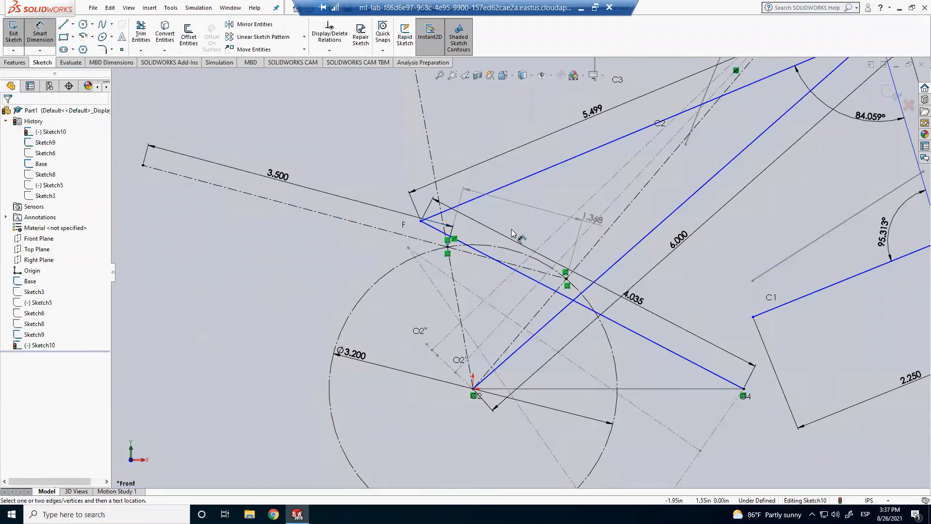
Step: Draw a construction circle of about 0.73 in radius centred on the 3.500 centerline's outer end
key(f)
click(83, 24)
scroll(291, 247, up, 2)
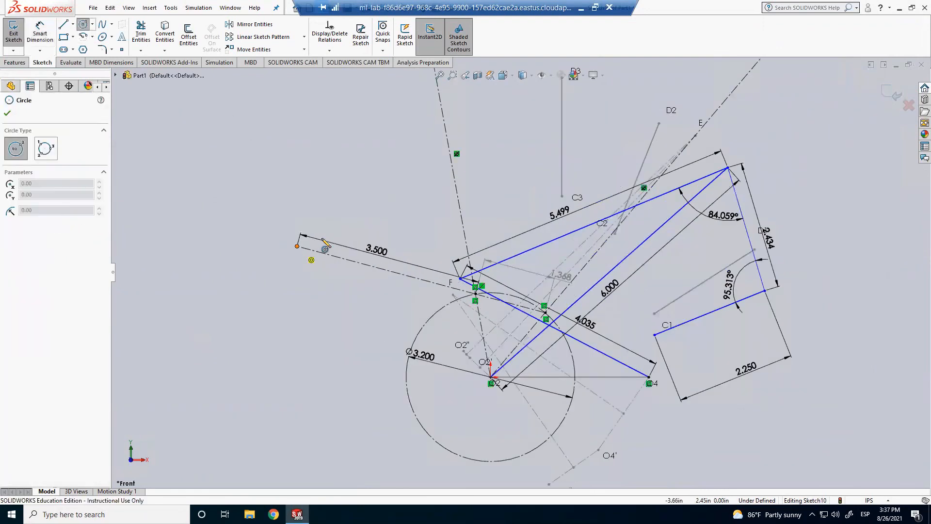
click(296, 246)
click(333, 232)
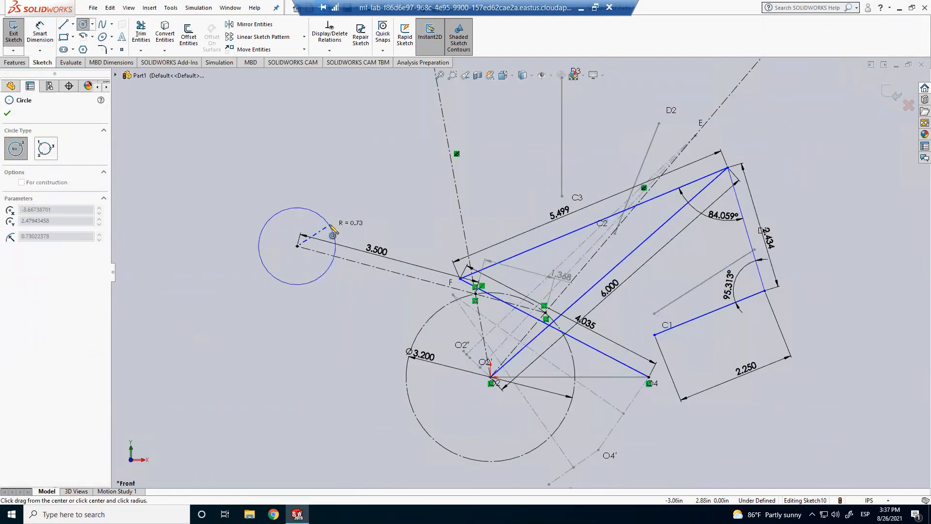
click(54, 287)
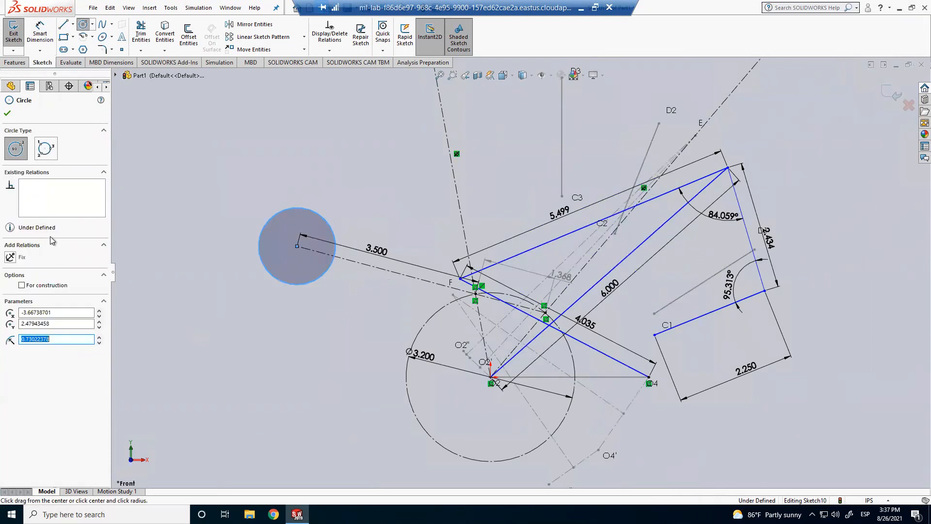
key(Escape)
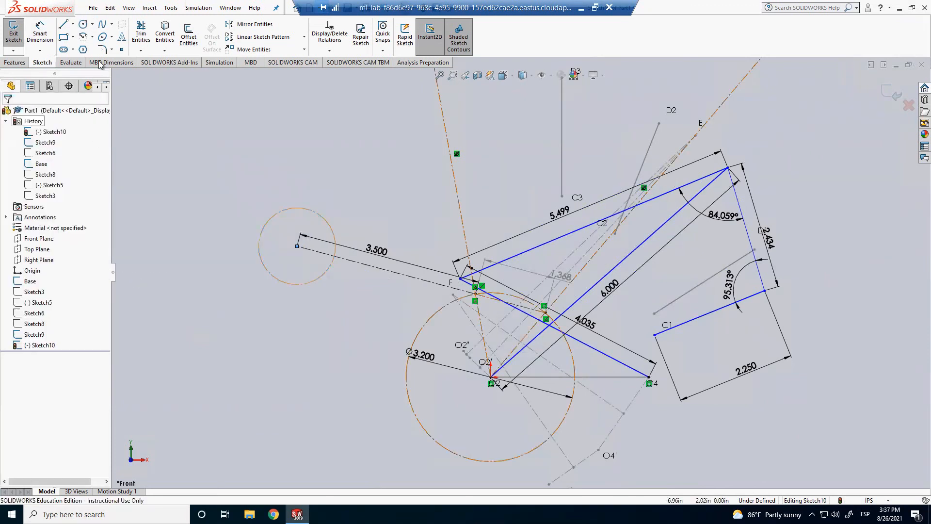
Step: Dimension the small circle's diameter above it and link it by equation to the chord's length dimension, "D9@Sketch10"
click(294, 208)
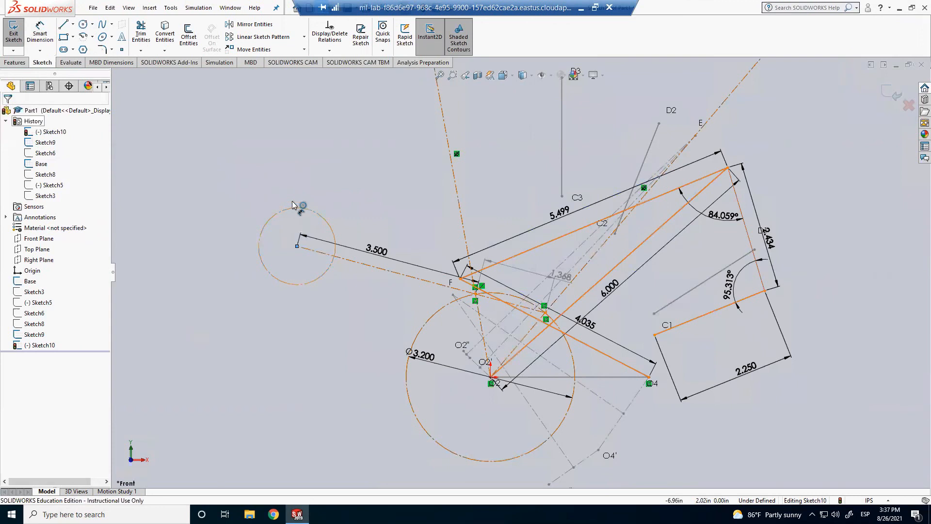
click(285, 180)
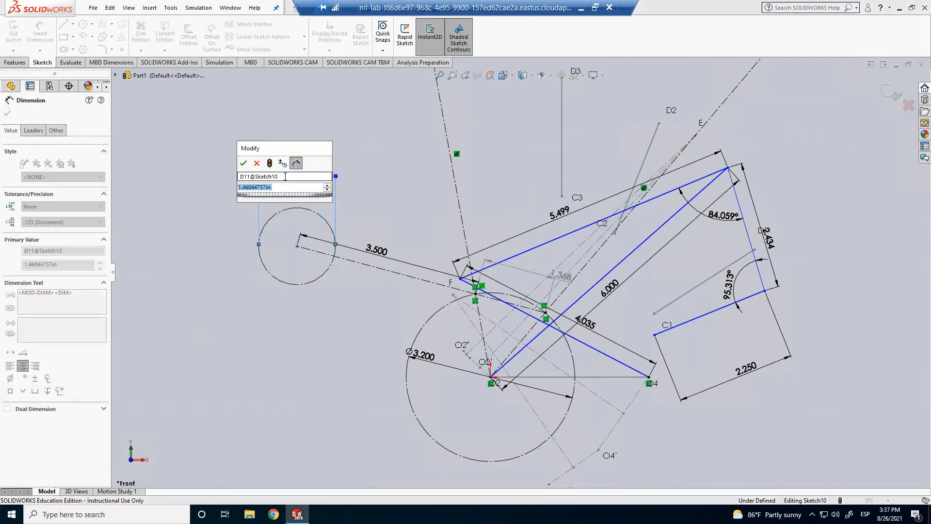
text(=)
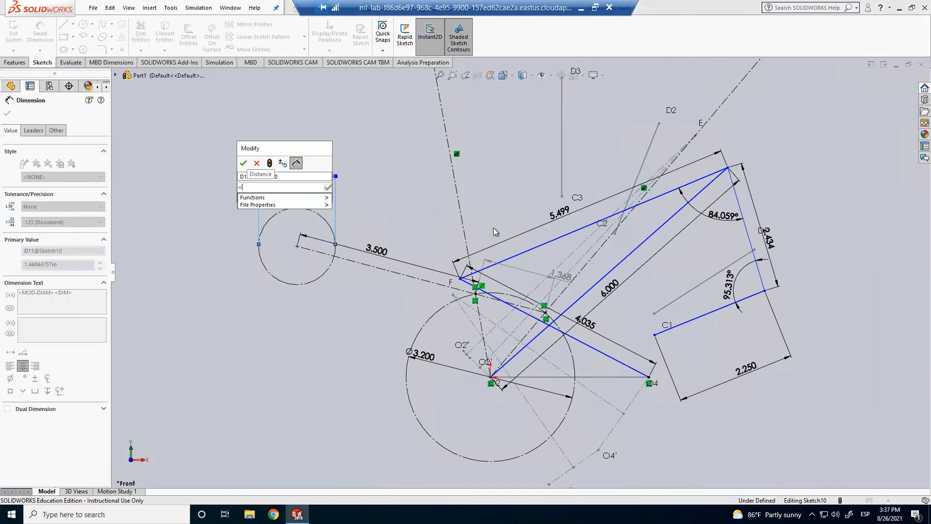
click(561, 275)
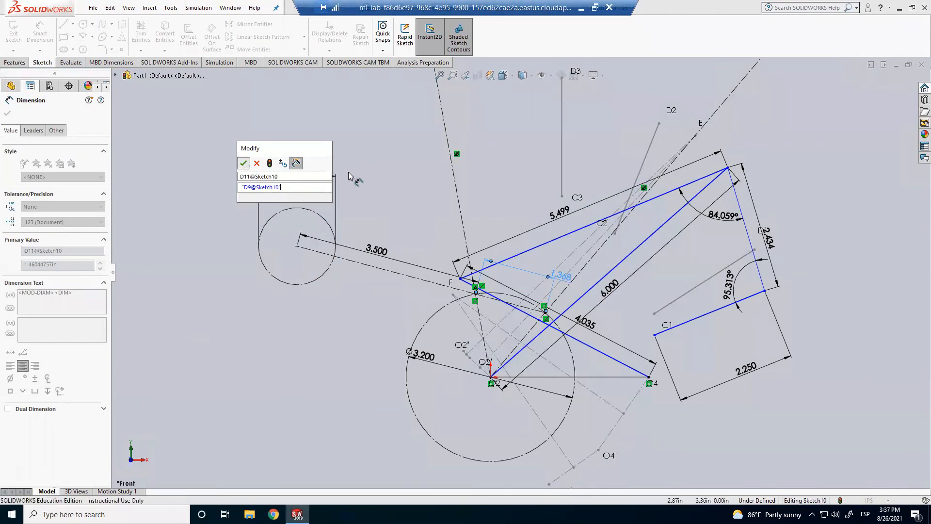
key(Return)
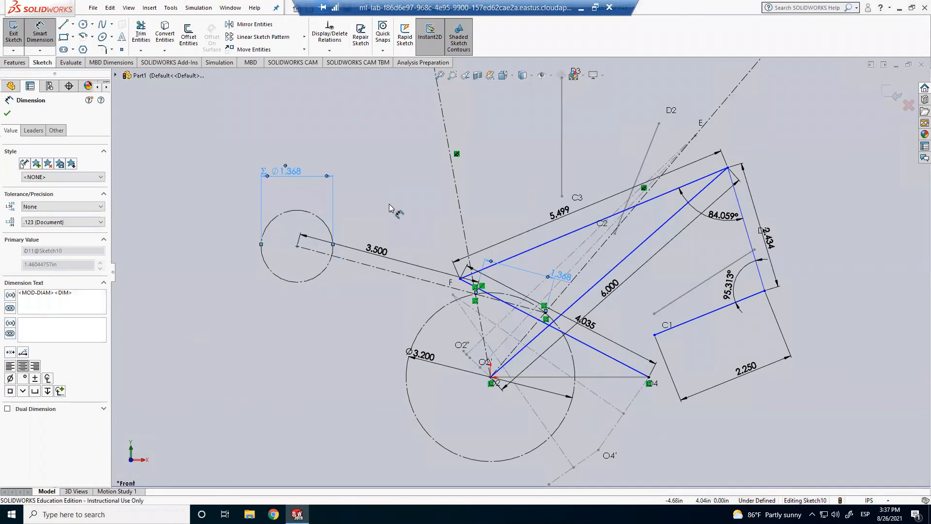
click(390, 204)
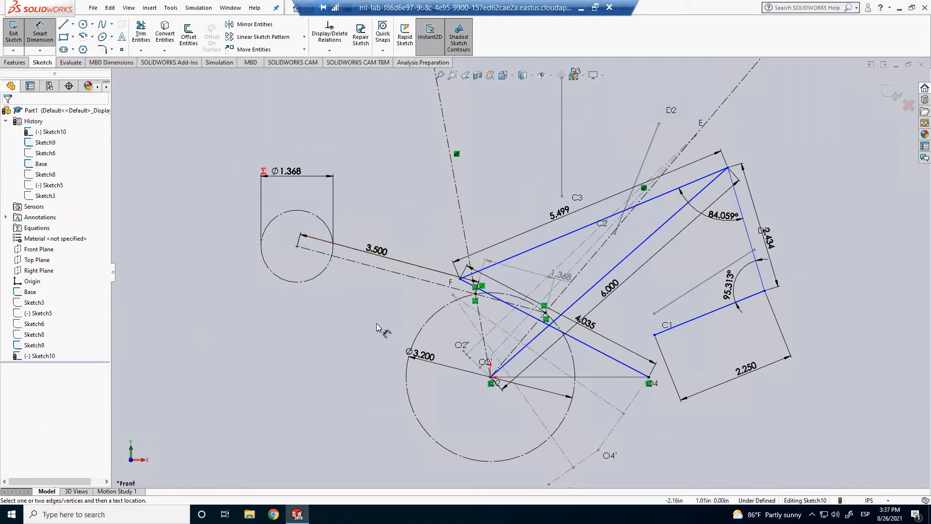
key(Escape)
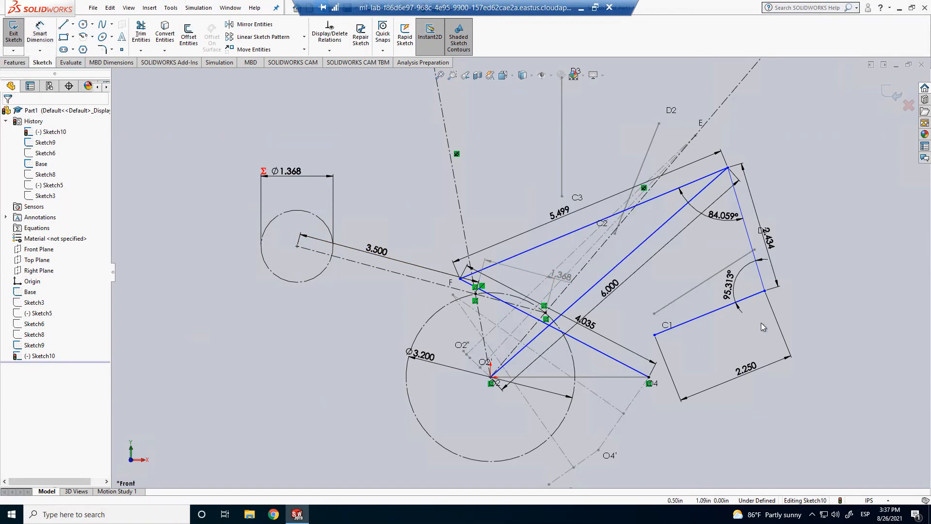
Step: Move the linkage's coupler corner onto point D1 to place the coupler in its first position, without adding automatic relations
click(765, 290)
drag(763, 279, 770, 261)
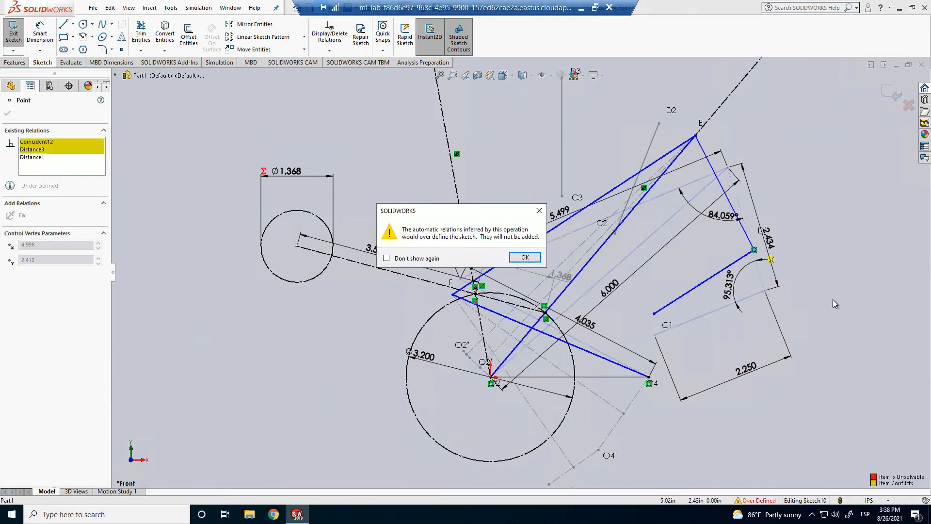
key(Return)
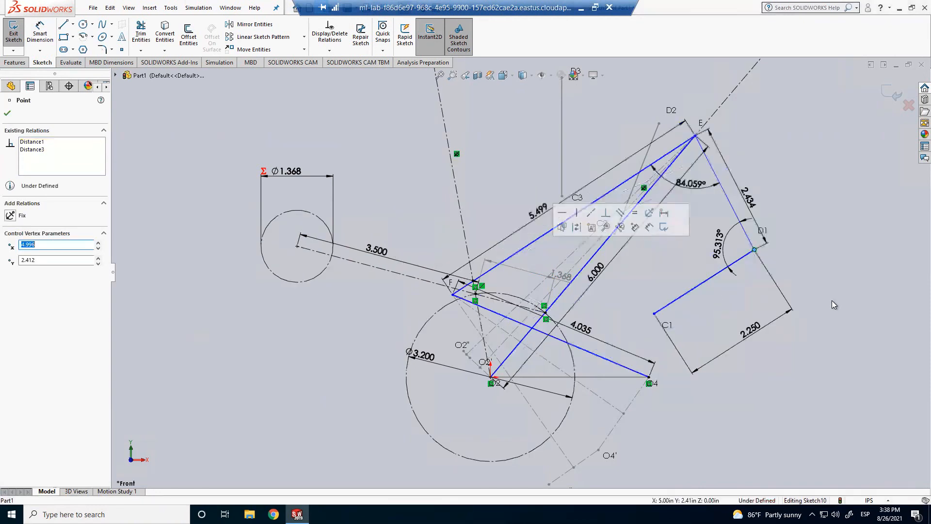
click(831, 305)
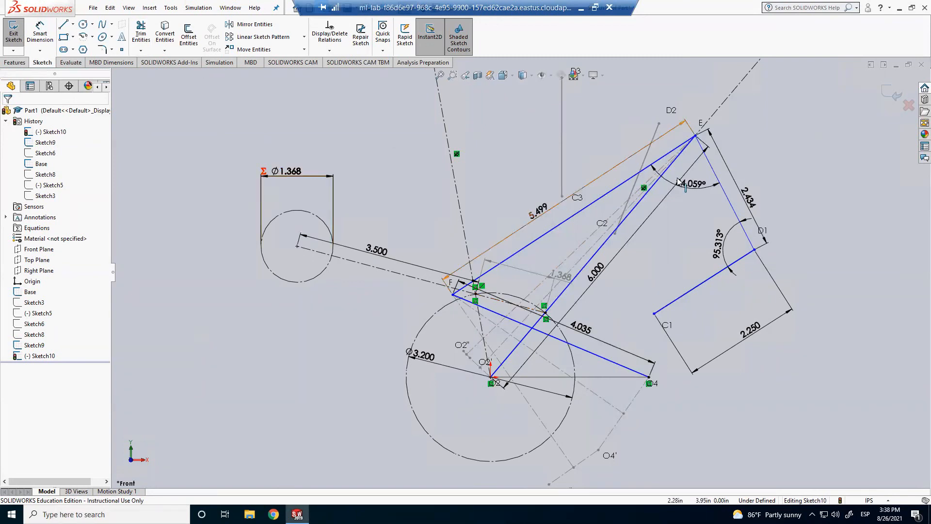
Step: Draw a crank line from the small circle's center to its edge along the centerline, continuing with a coupler line to the chord's far end
key(l)
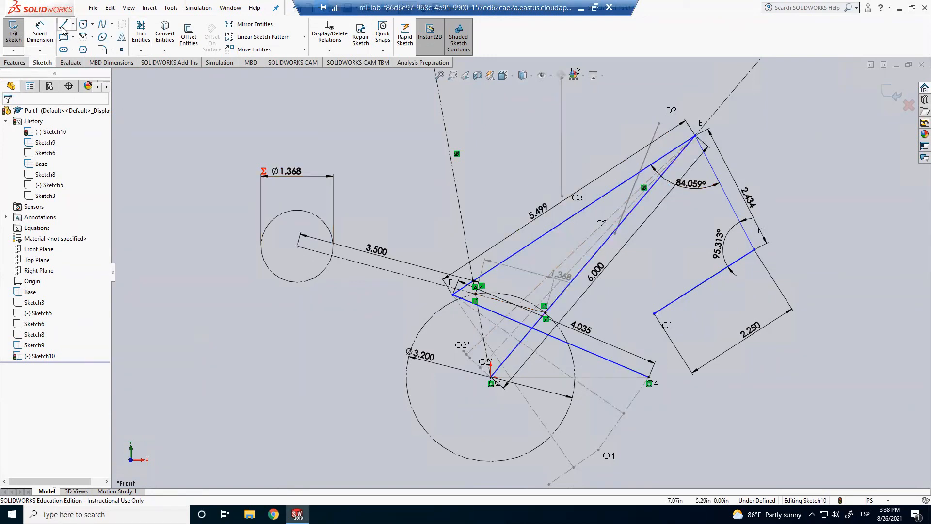
click(297, 246)
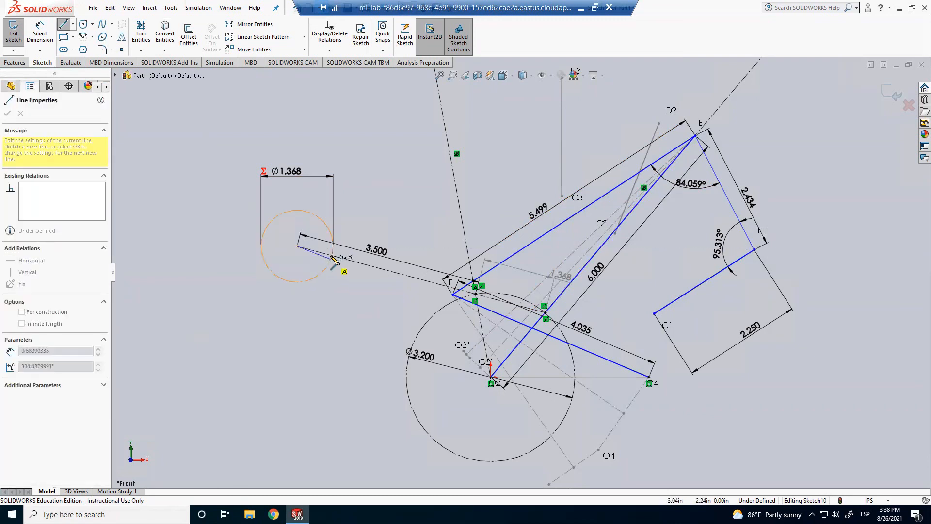
click(333, 256)
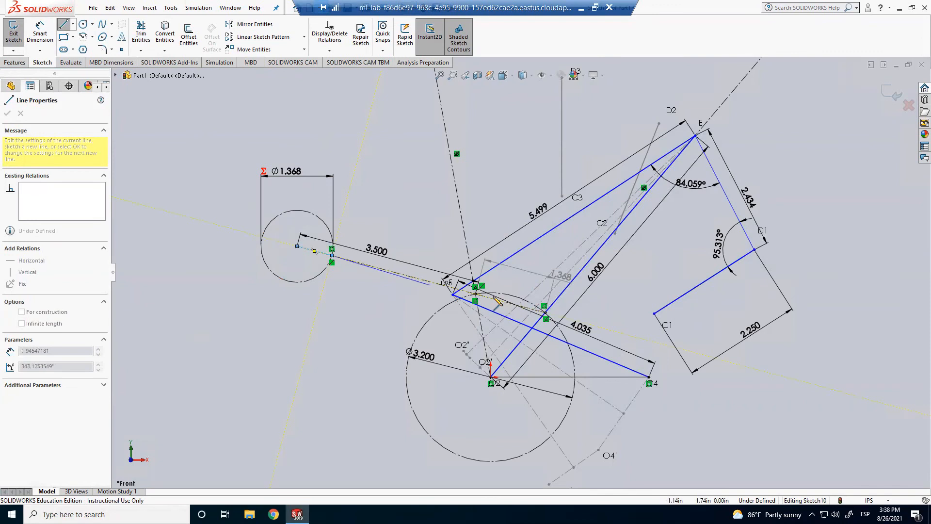
click(546, 314)
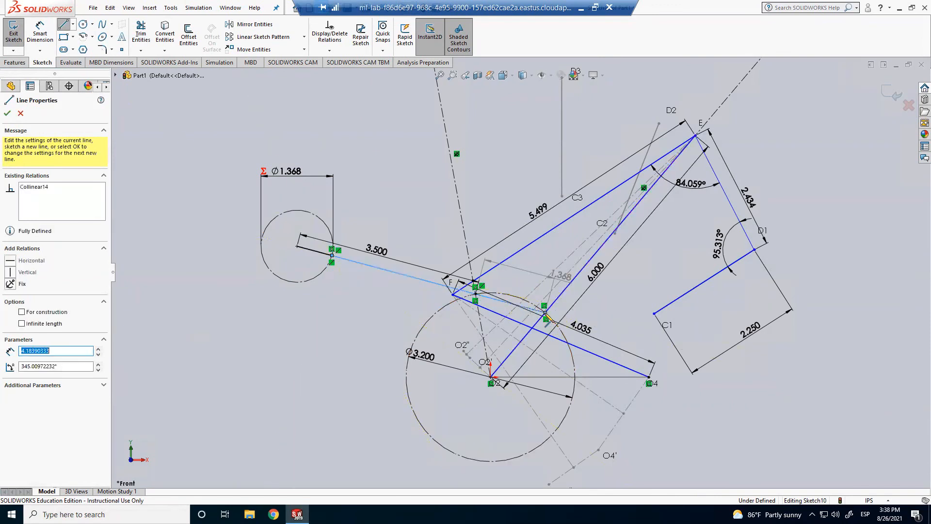
key(Escape)
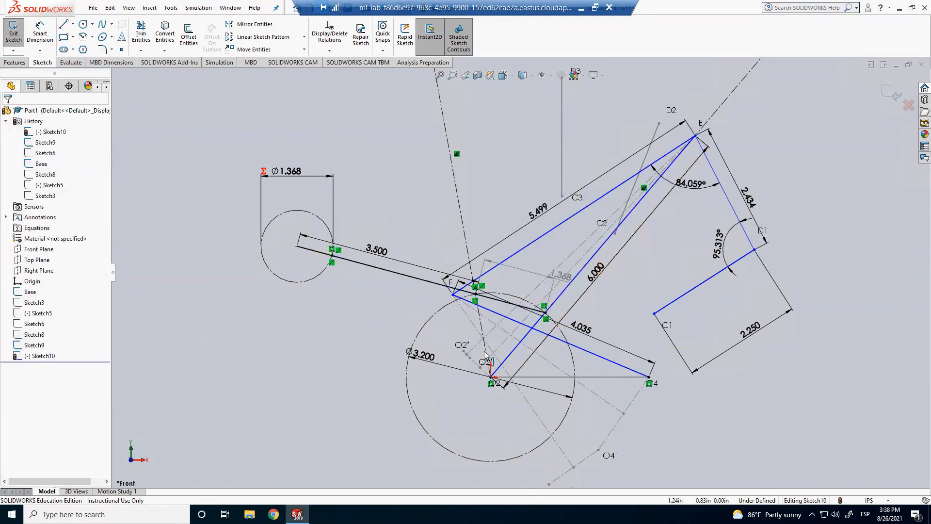
Step: Delete the sketch relations at the crank–coupler joint on the small circle
click(331, 264)
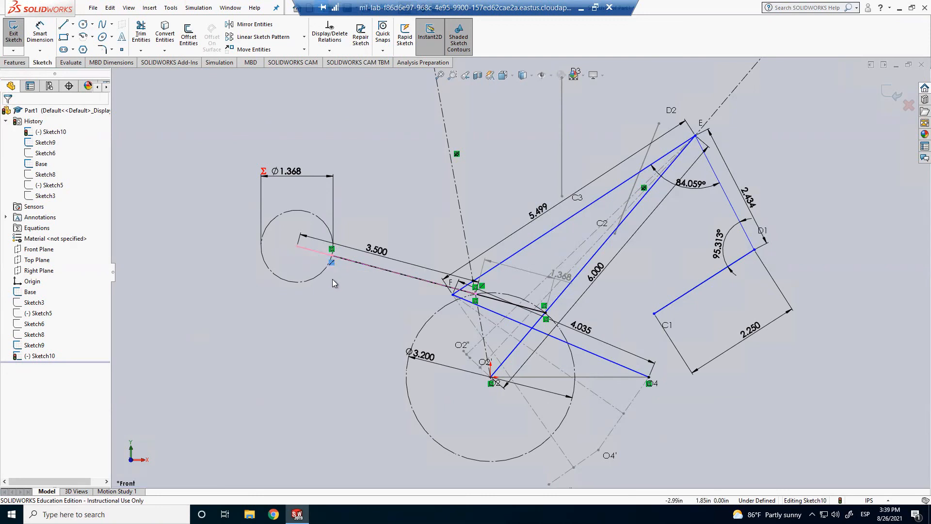
click(332, 250)
key(Delete)
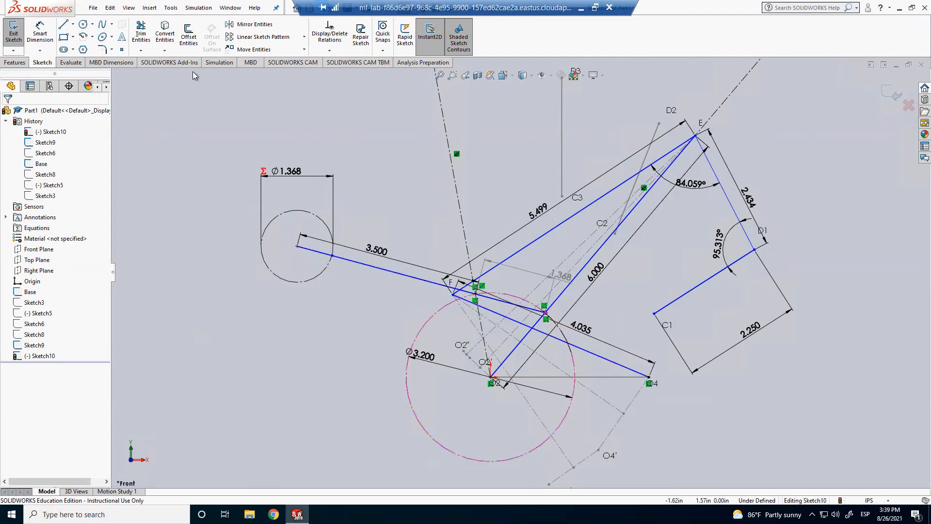
Step: Dimension the lengths of the crank line and the coupler line, keeping their drawn lengths
click(39, 29)
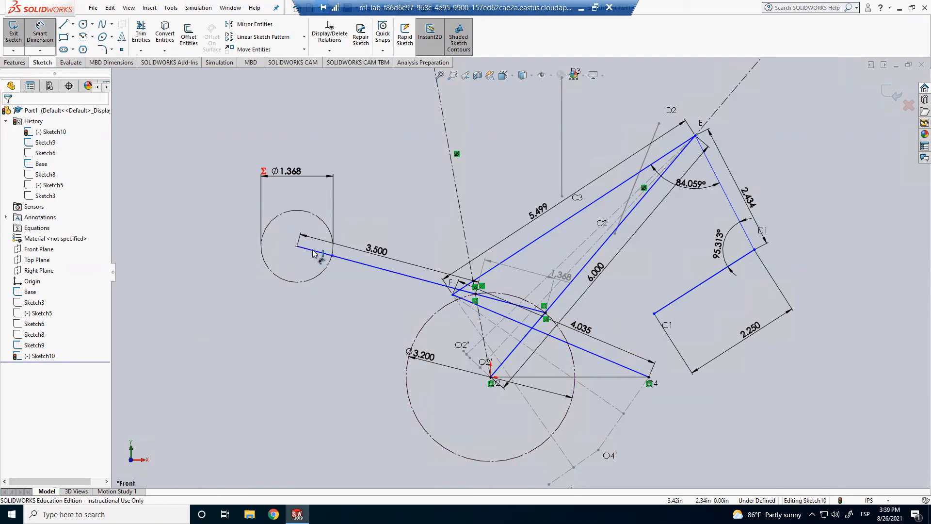
click(279, 263)
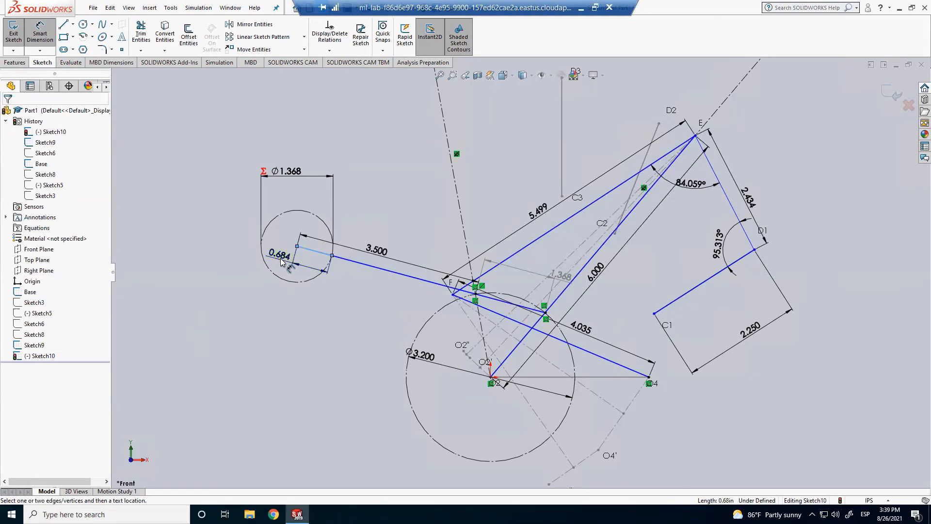
click(281, 262)
key(Return)
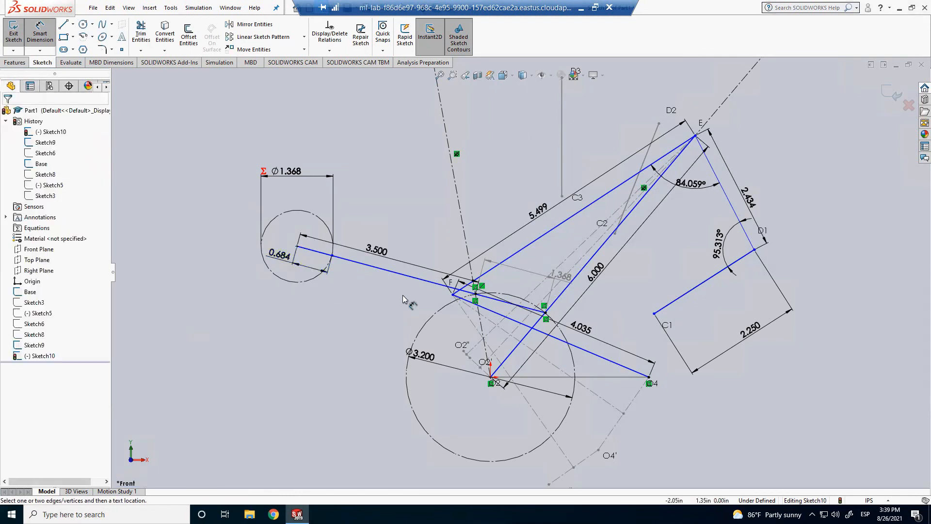
click(403, 274)
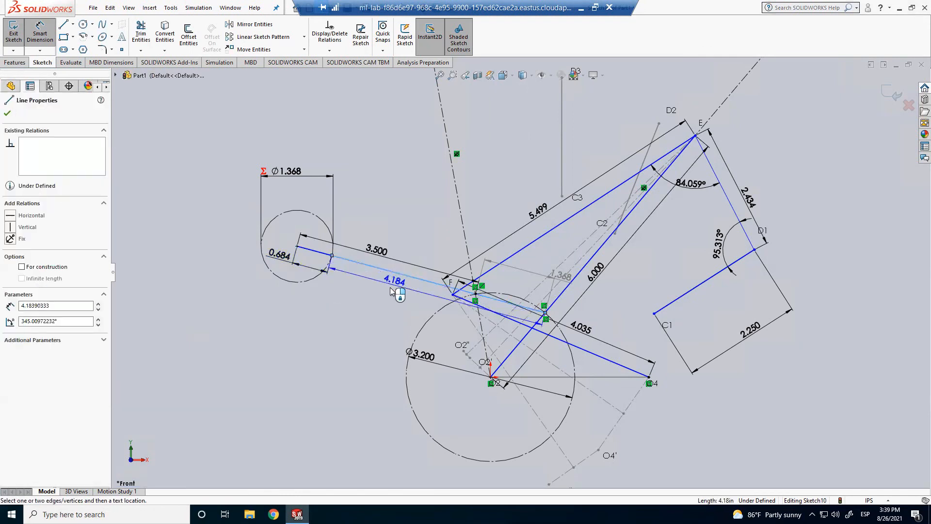
click(390, 288)
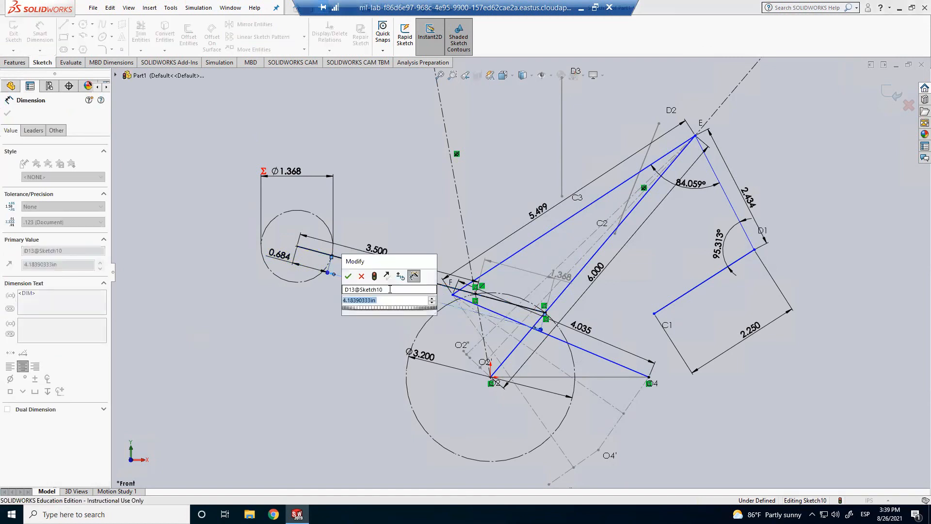
key(Return)
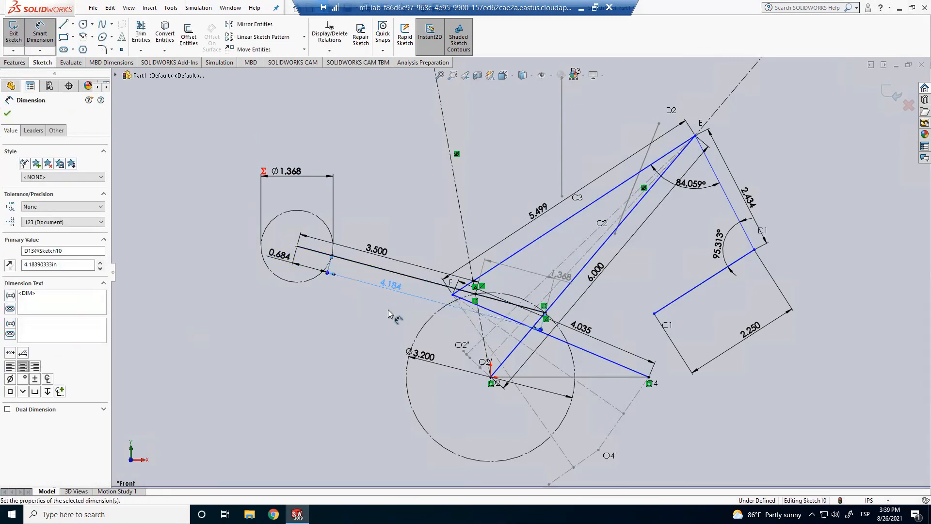
key(Escape)
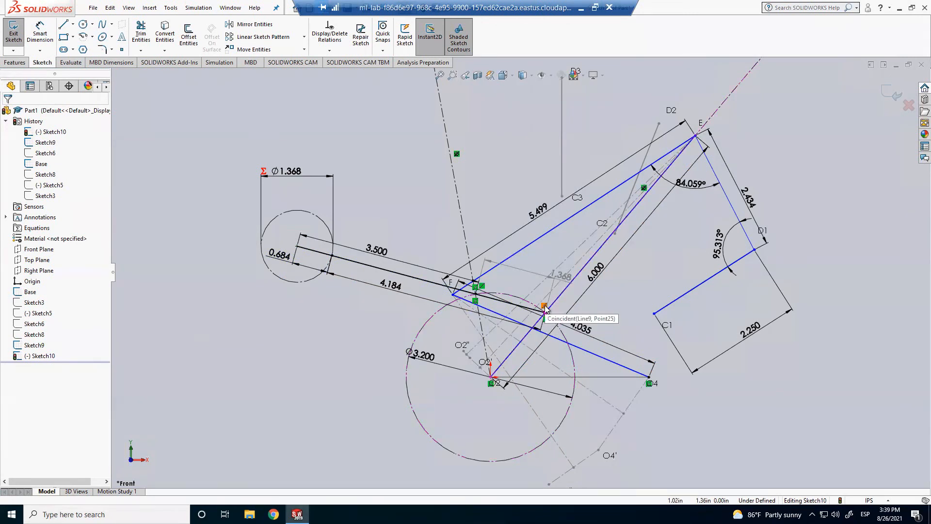
Step: Delete the coincident relation tying the coupler line's end to the O2–E construction line, and try moving the crank–coupler joint
scroll(551, 307, down, 2)
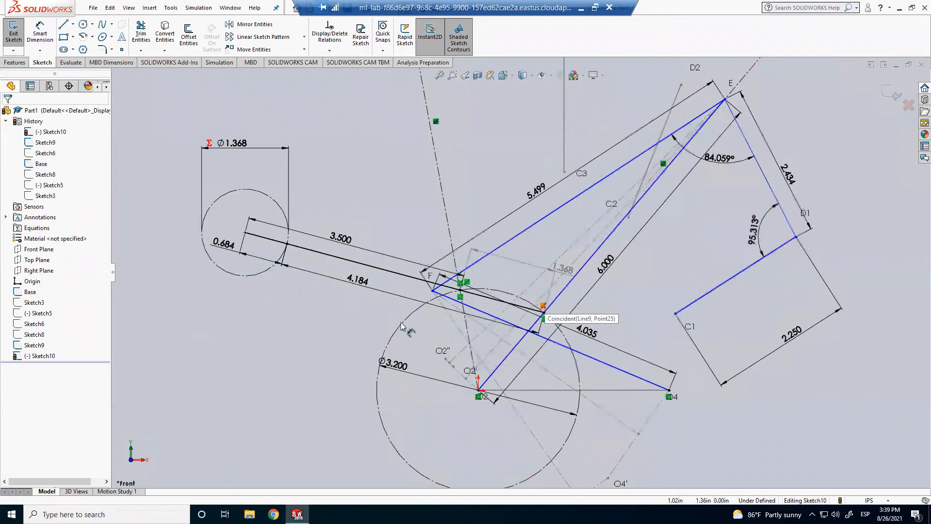
scroll(467, 282, down, 4)
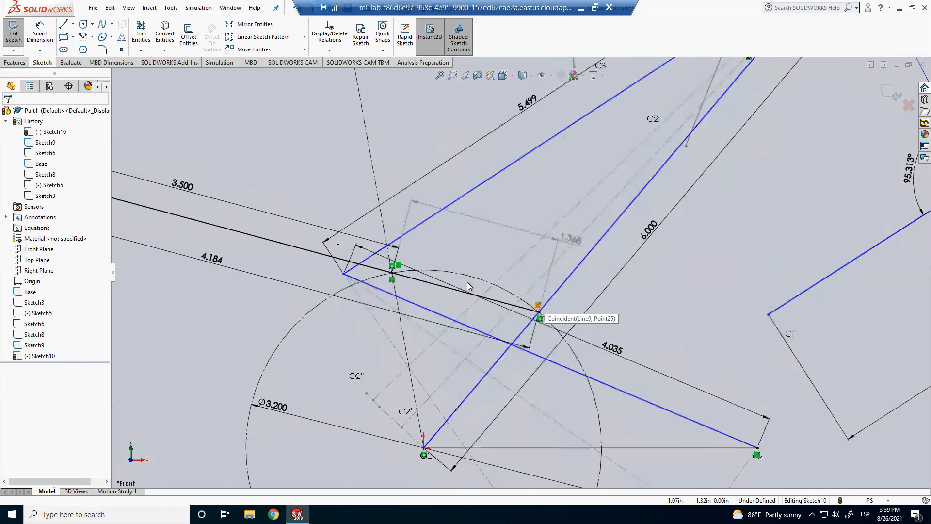
scroll(520, 270, up, 2)
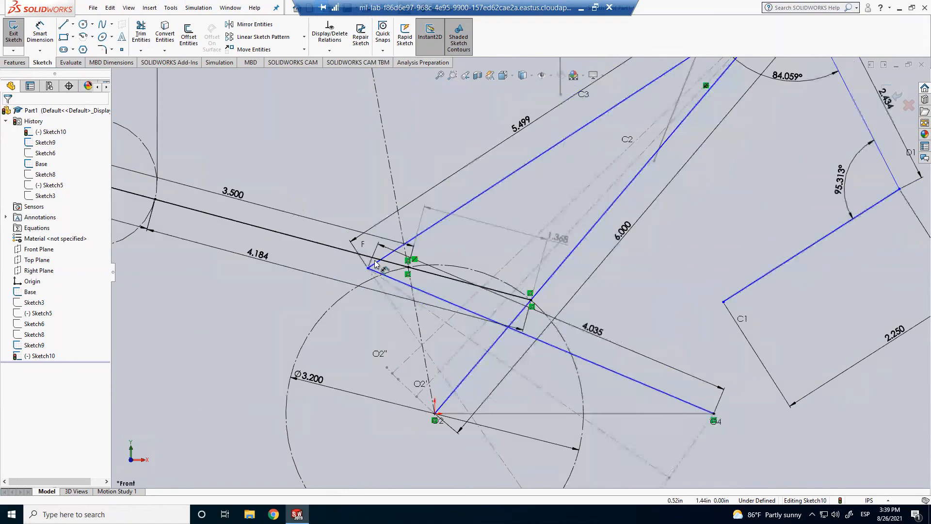
scroll(383, 262, up, 3)
scroll(382, 253, down, 1)
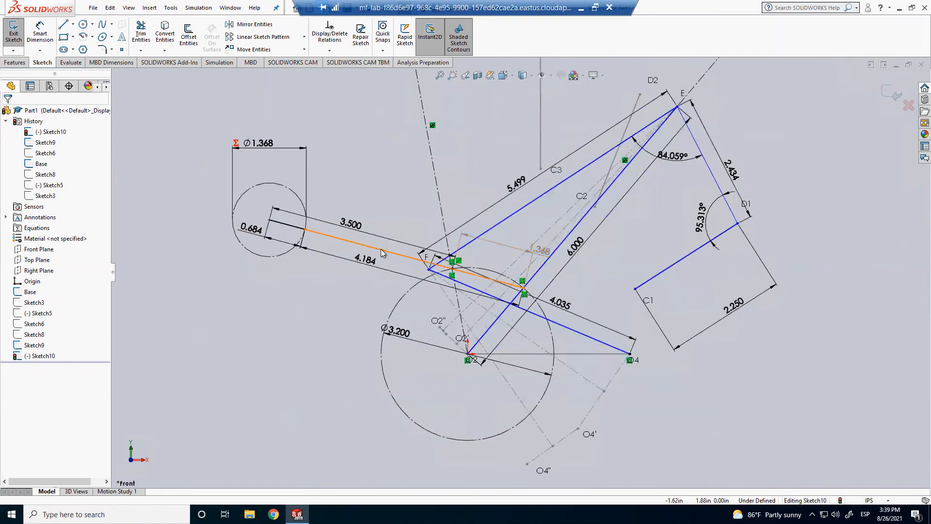
click(381, 250)
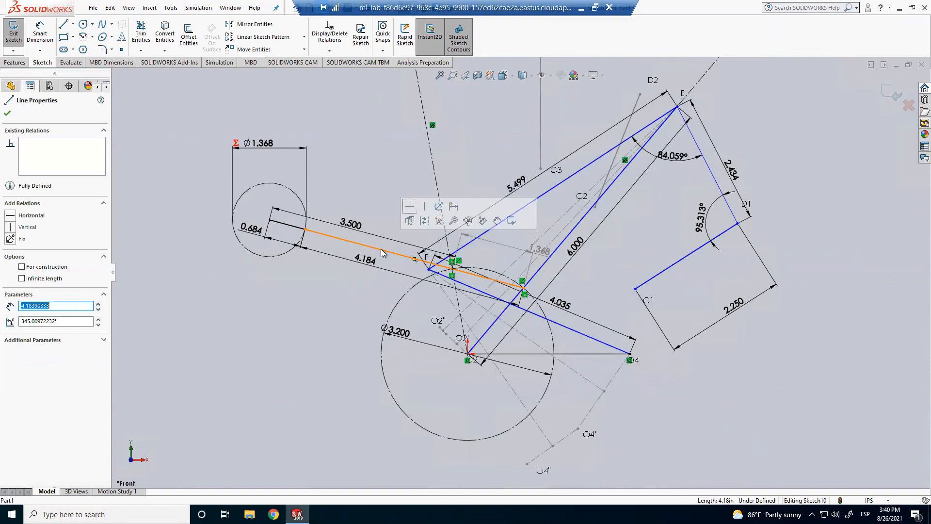
click(355, 296)
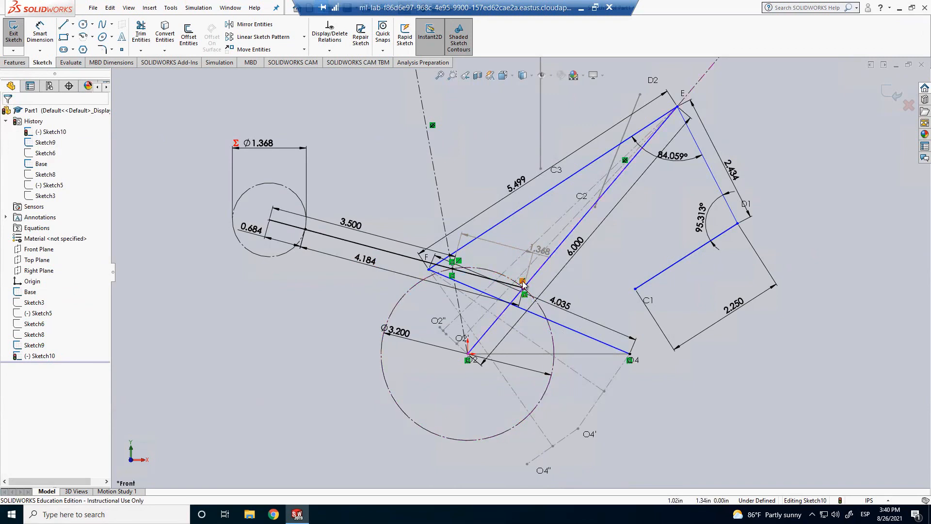
click(523, 283)
key(Delete)
drag(306, 220, 307, 230)
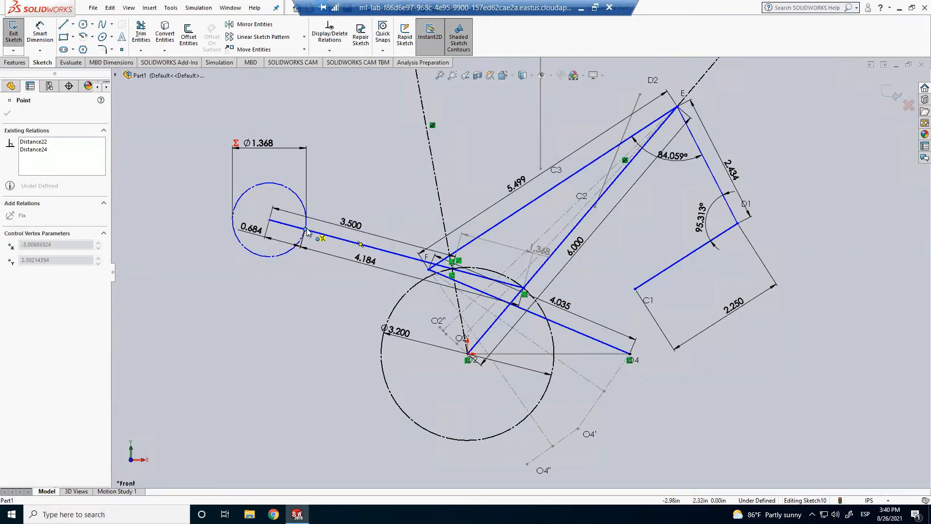
click(525, 260)
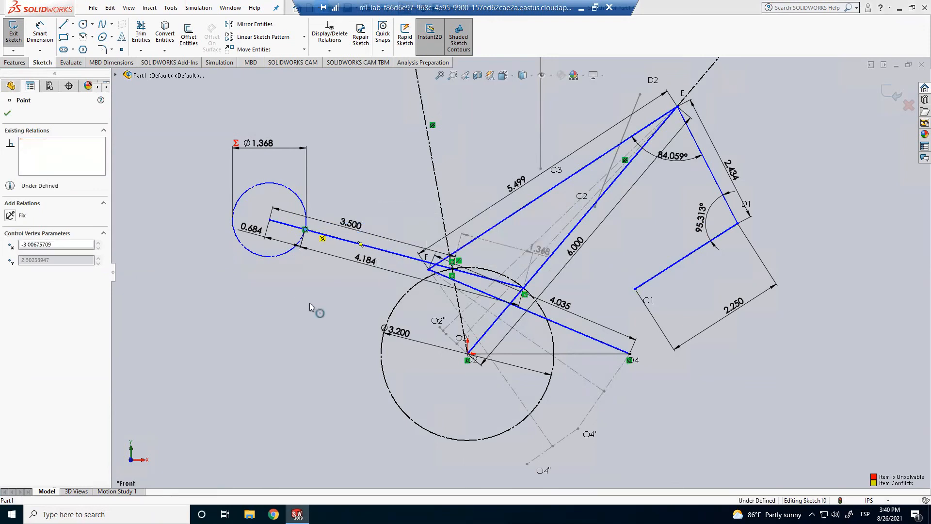
Step: Fix the small circle's center point and delete the conflicting 3.500 dimension
click(270, 221)
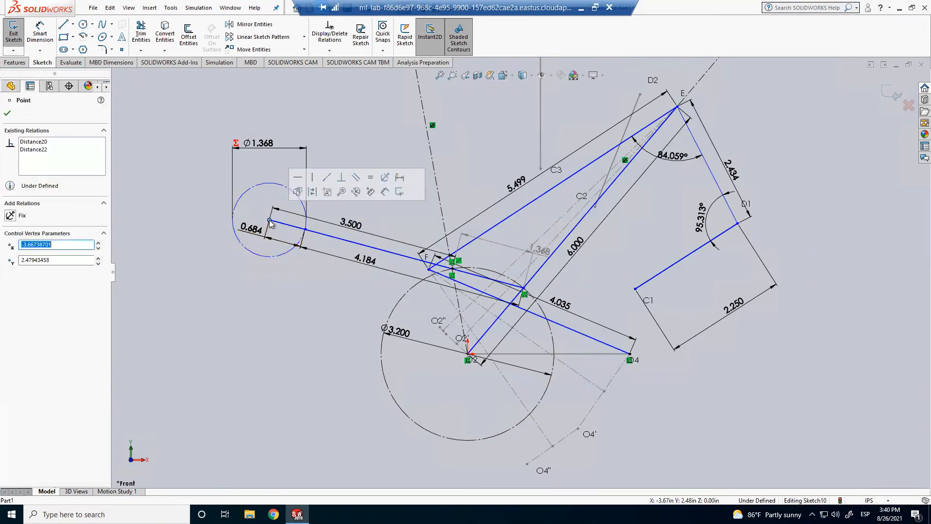
click(376, 189)
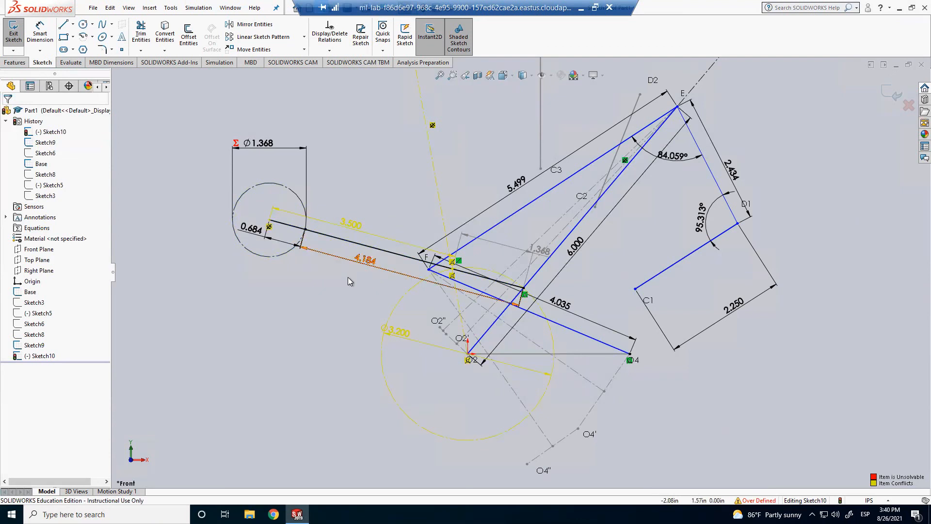
click(362, 230)
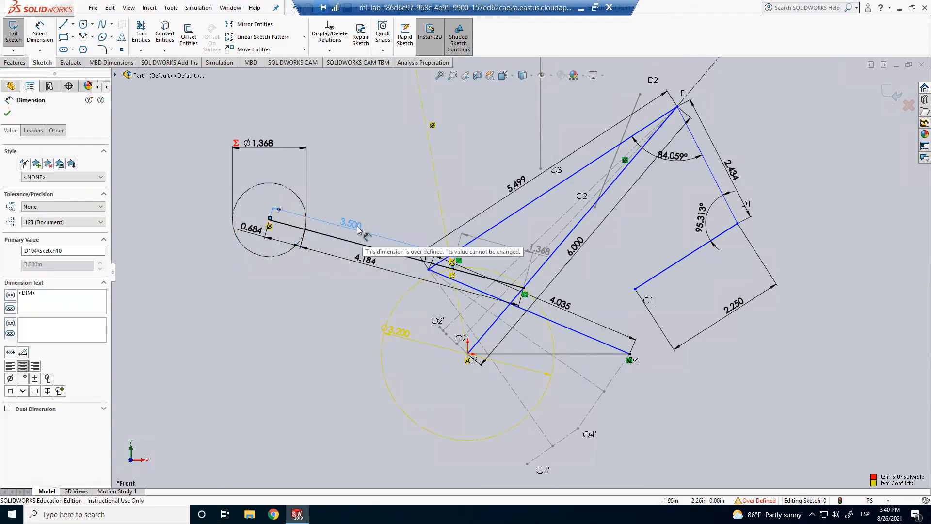
click(345, 286)
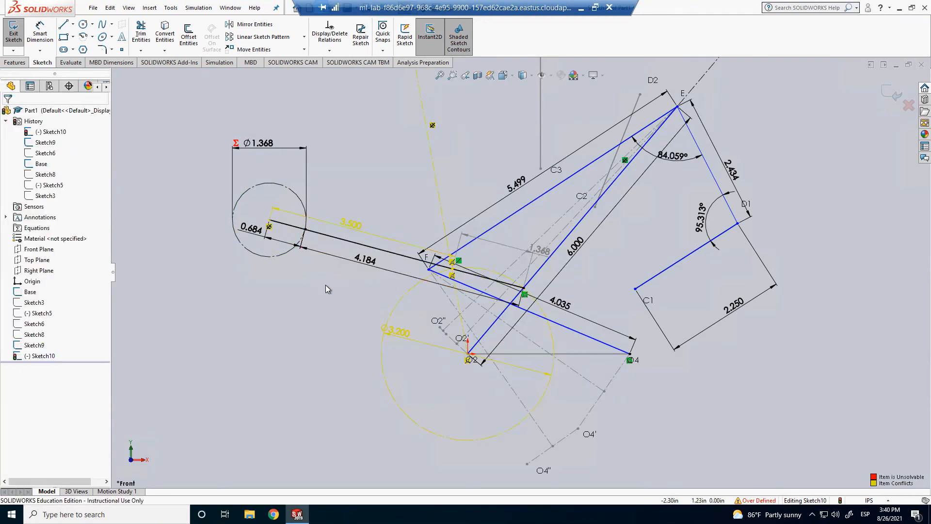
key(ctrl+z)
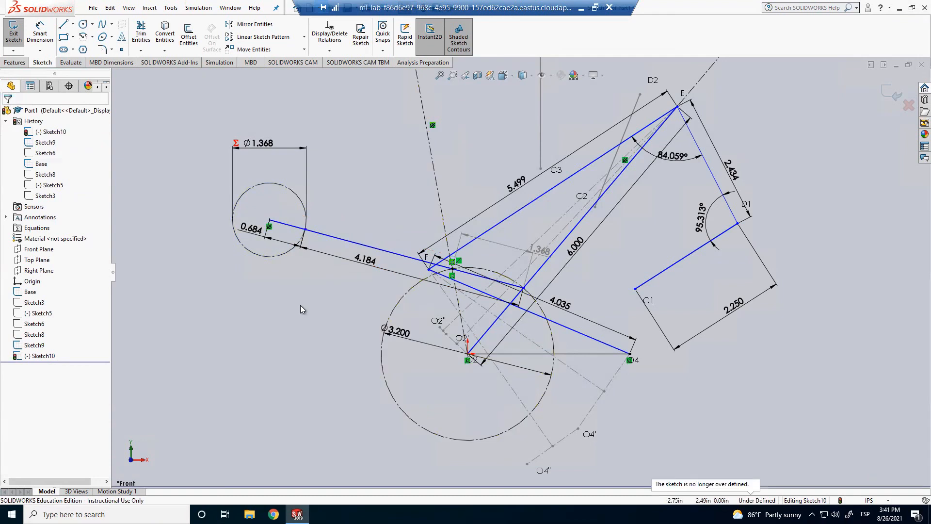
Step: Rotate the crank–coupler joint slightly off the centerline, and make the coupler line's end coincident with the O2–E link line
click(306, 227)
drag(296, 213, 293, 211)
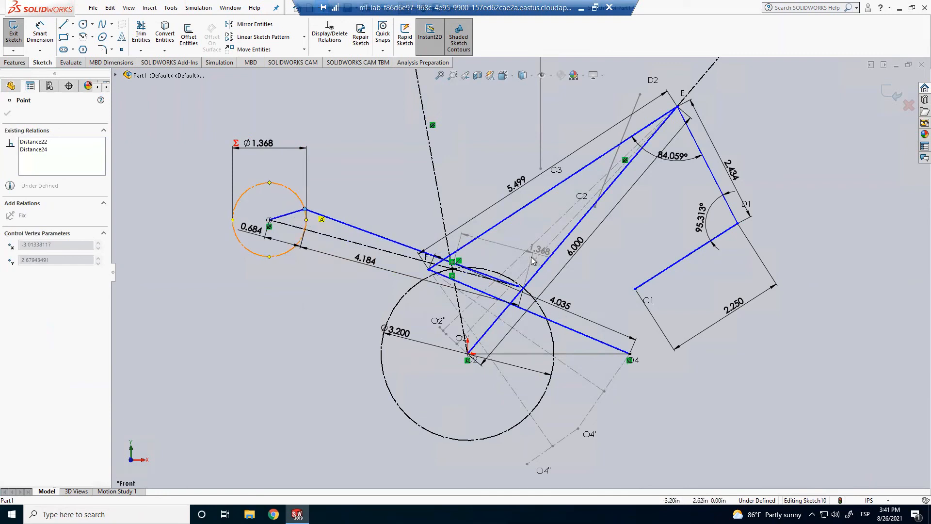
scroll(512, 277, down, 1)
scroll(511, 275, down, 1)
click(512, 274)
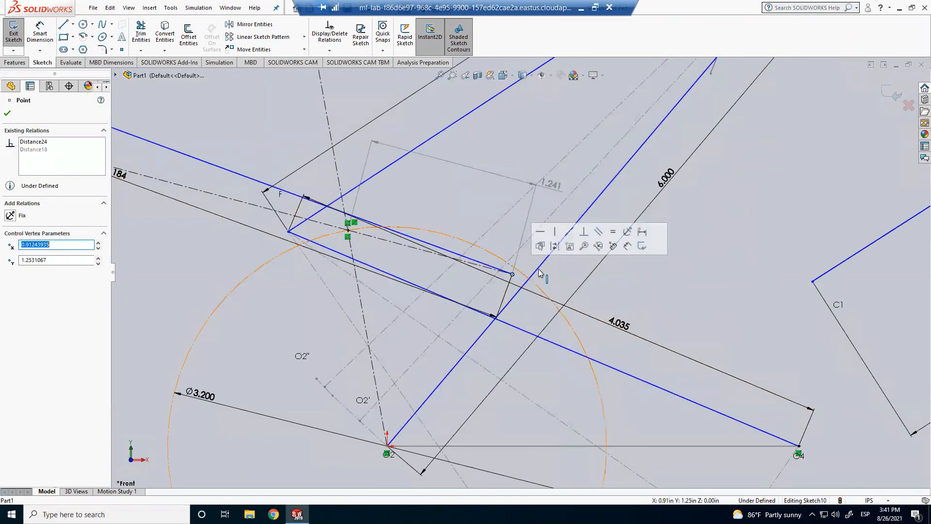
ctrl+click(582, 231)
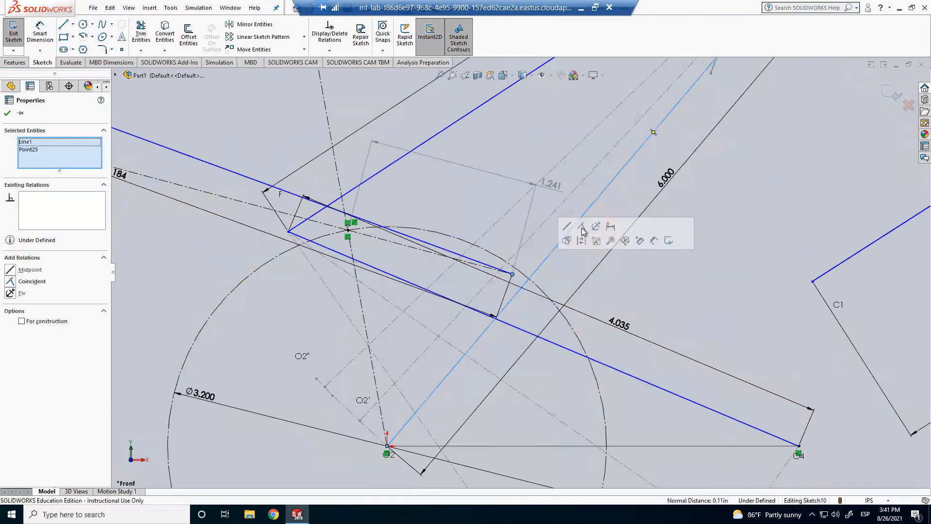
click(582, 227)
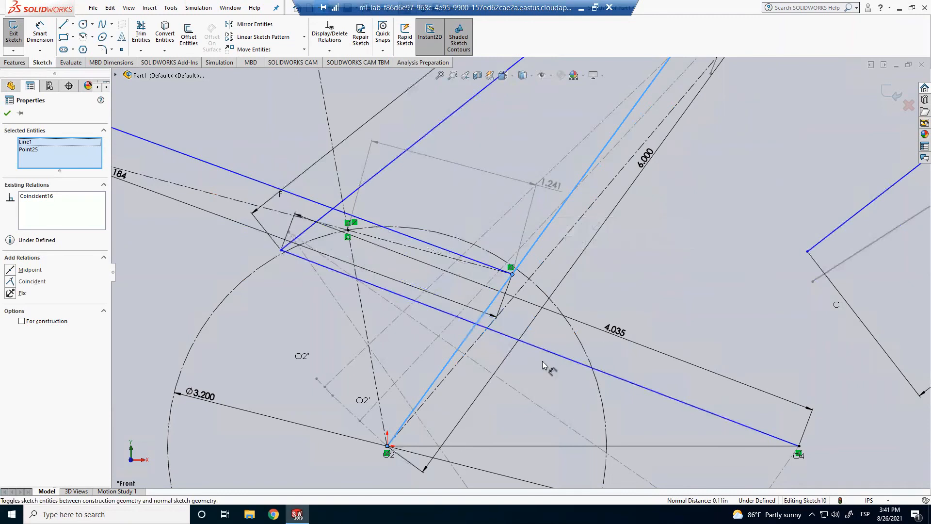
click(476, 317)
Step: Dimension the distance from O2 to the coupler line's end and link it to half the large circle's diameter with ="D8@Sketch10"/2
click(39, 33)
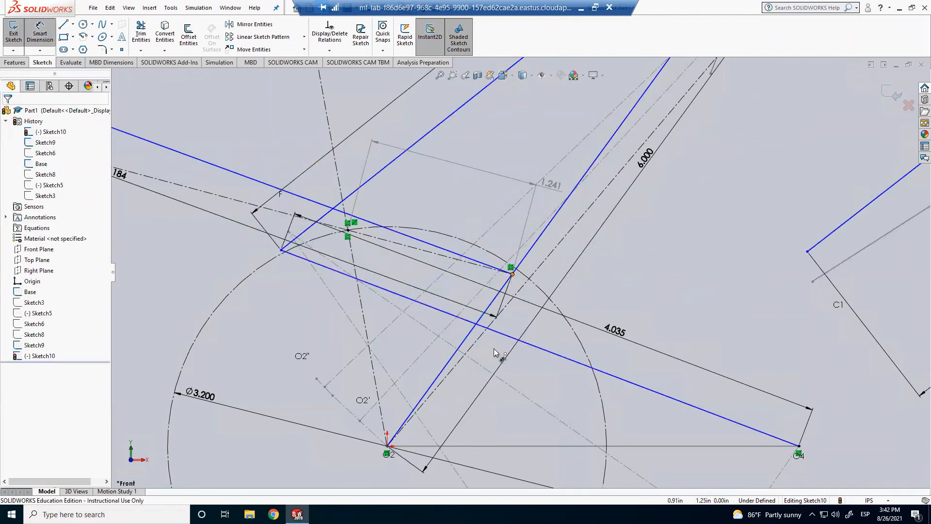
click(387, 446)
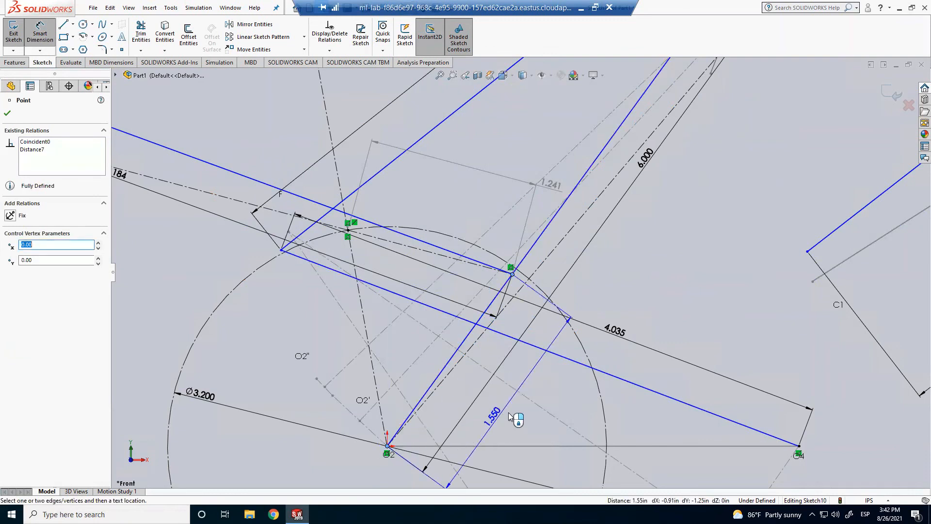
scroll(514, 383, up, 2)
scroll(499, 345, up, 2)
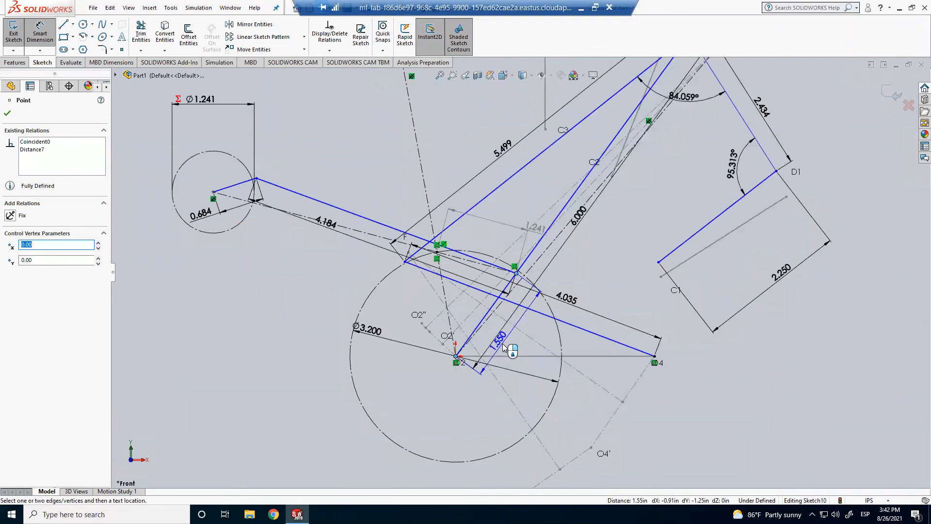
click(504, 348)
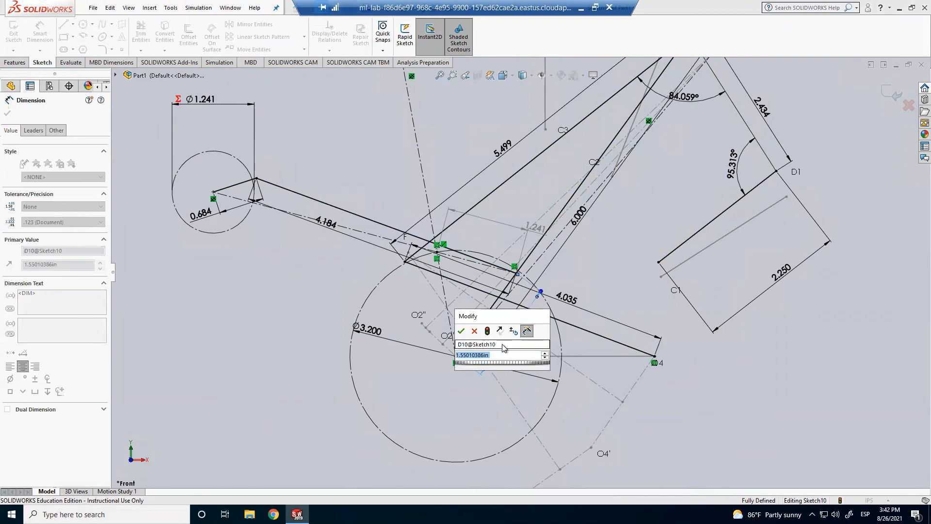
text(=)
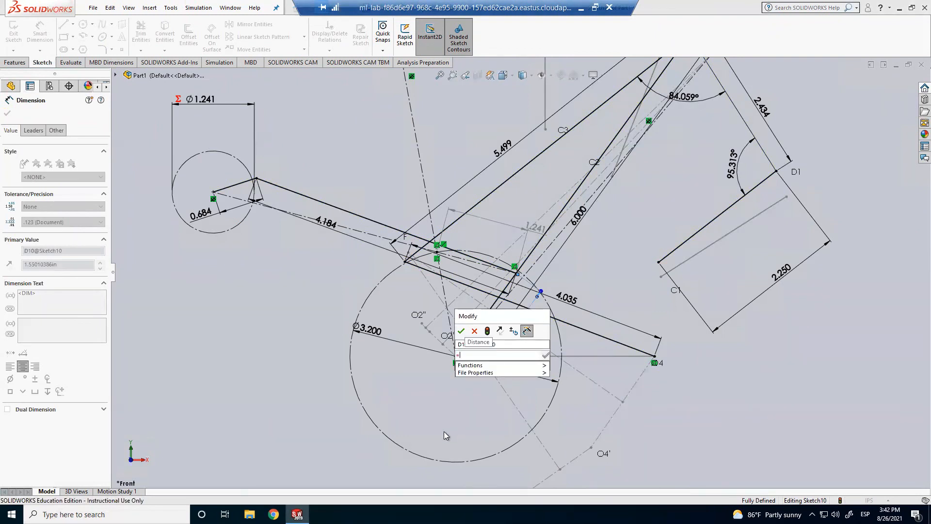
key(Down)
key(Down)
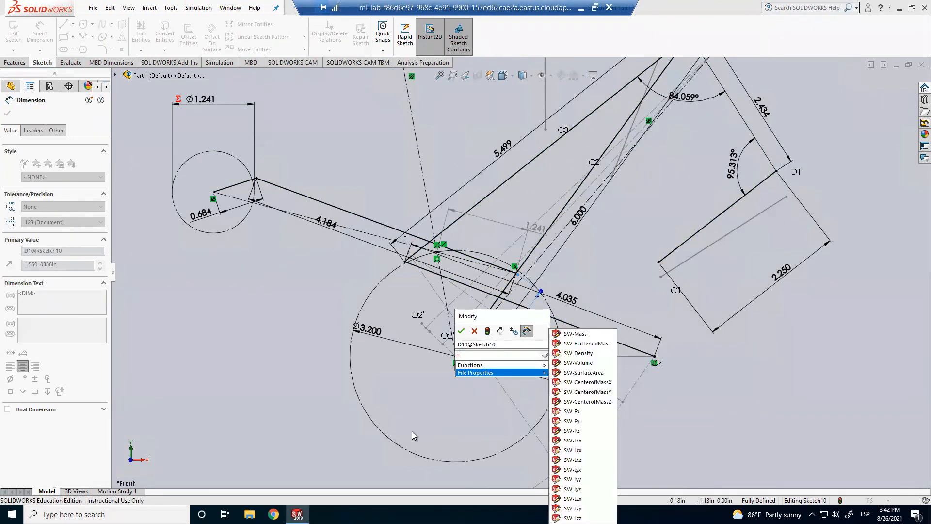
click(372, 334)
text(/2)
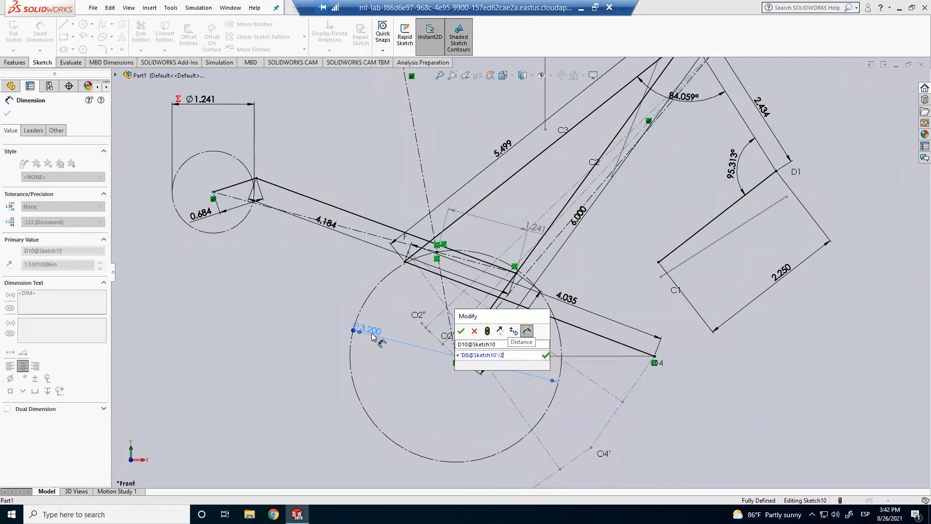
key(Return)
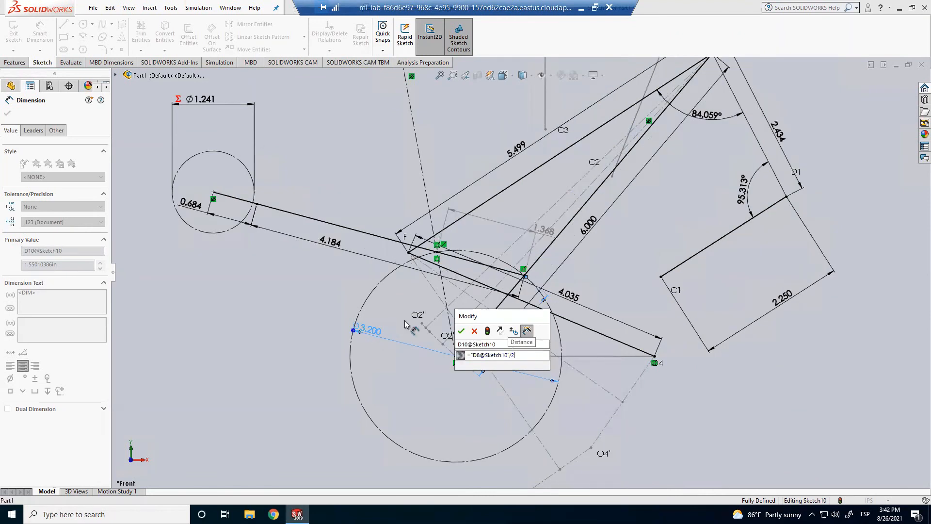
click(461, 331)
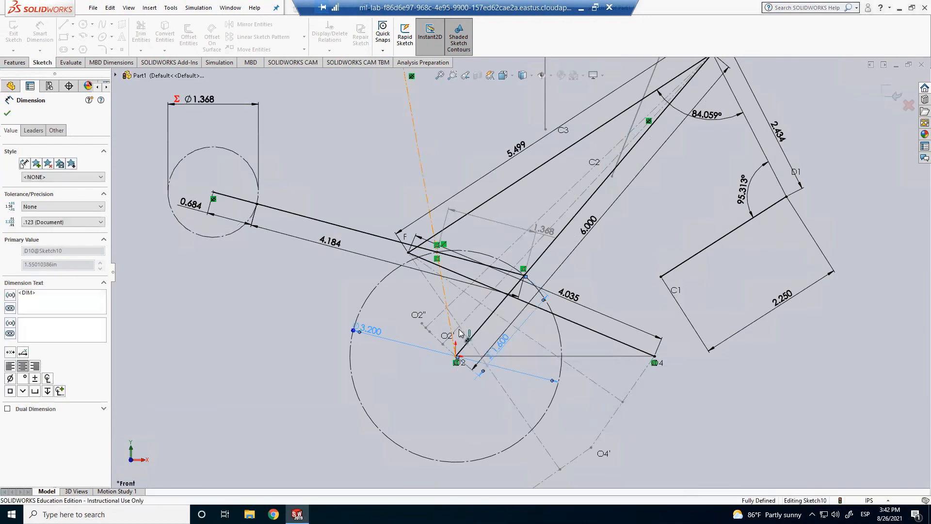
click(469, 407)
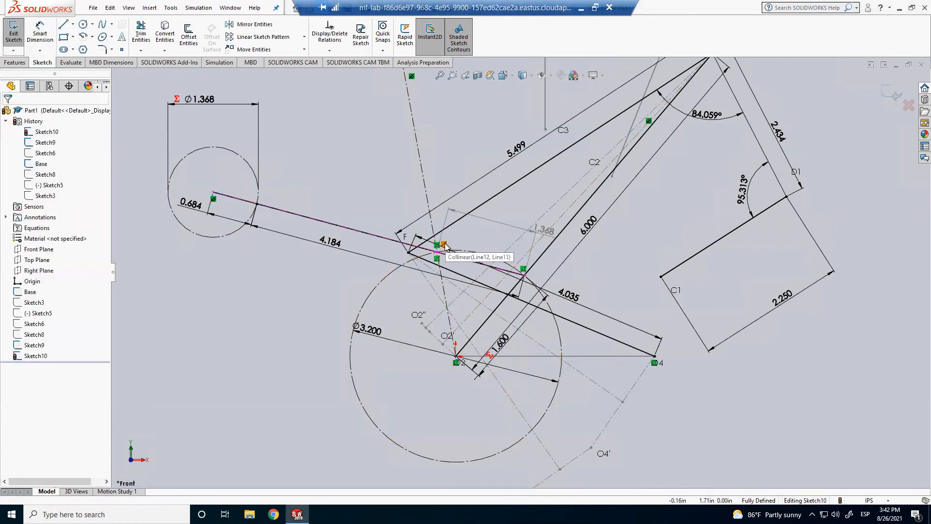
Step: Delete the collinear relation at the chord, and rotate the crank around the small circle to move the linkage to its third position
click(444, 245)
key(Delete)
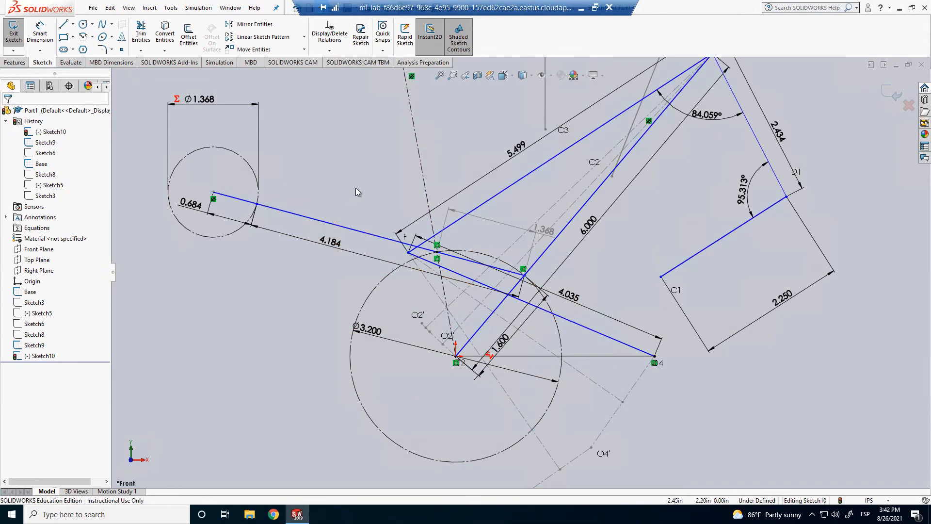
scroll(468, 177, up, 8)
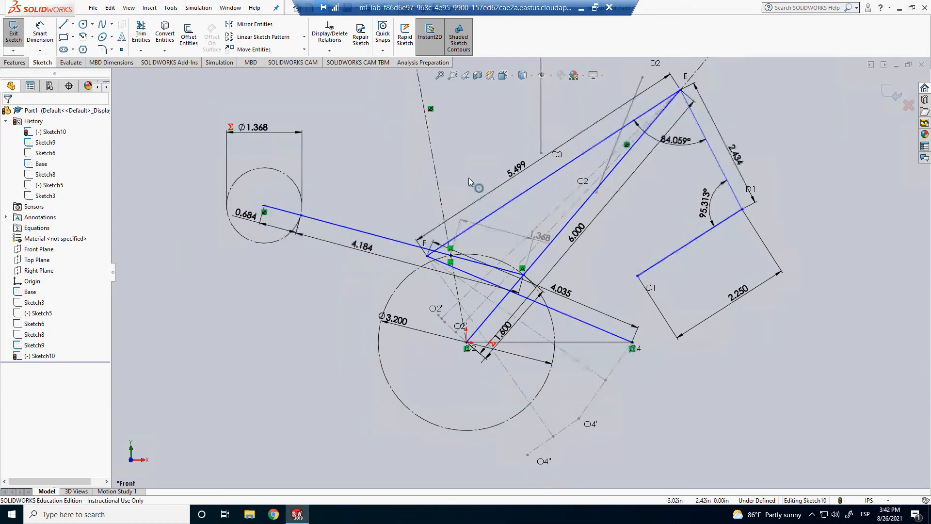
scroll(615, 352, down, 4)
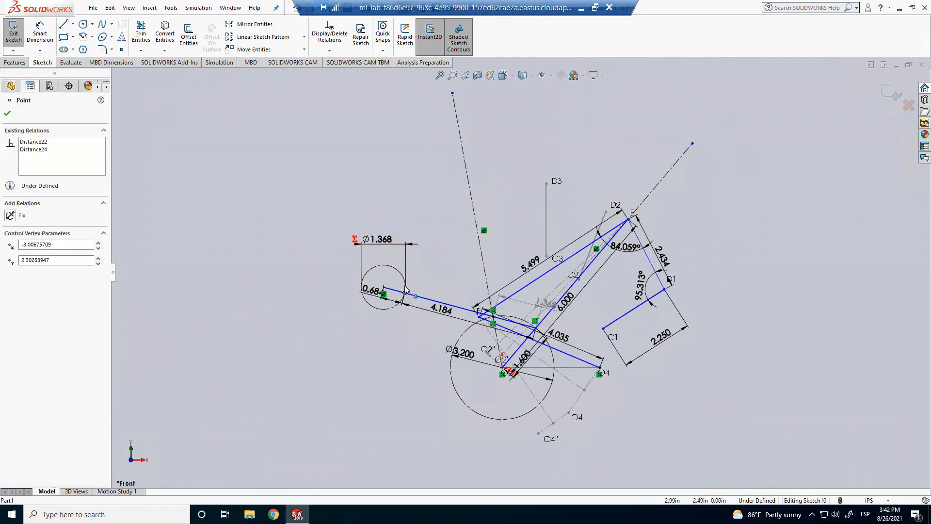
mouse_move(404, 284)
mouse_down()
mouse_move(389, 272)
mouse_move(360, 282)
mouse_up()
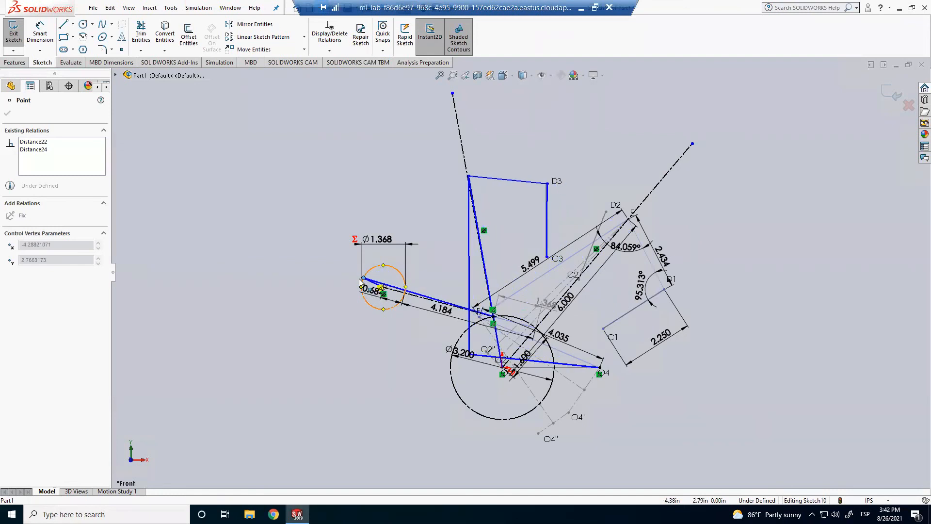